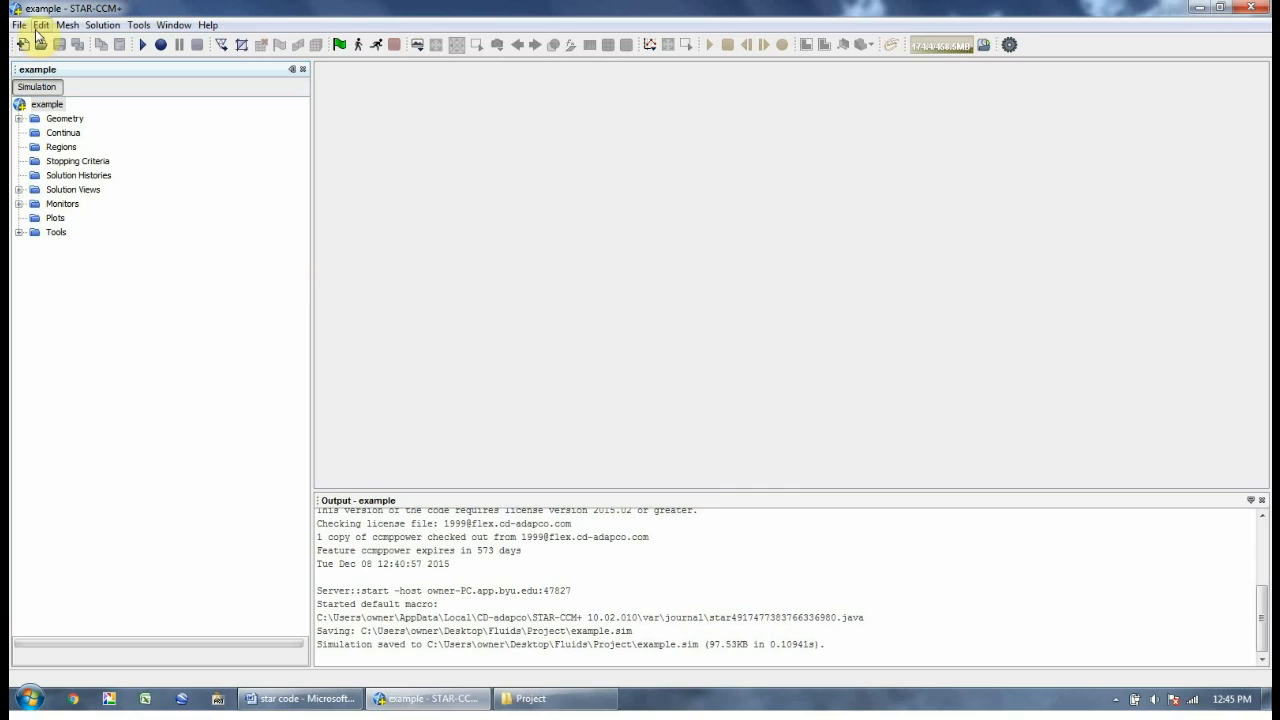
Create a new 3D-CAD model under the Geometry branch
click(19, 24)
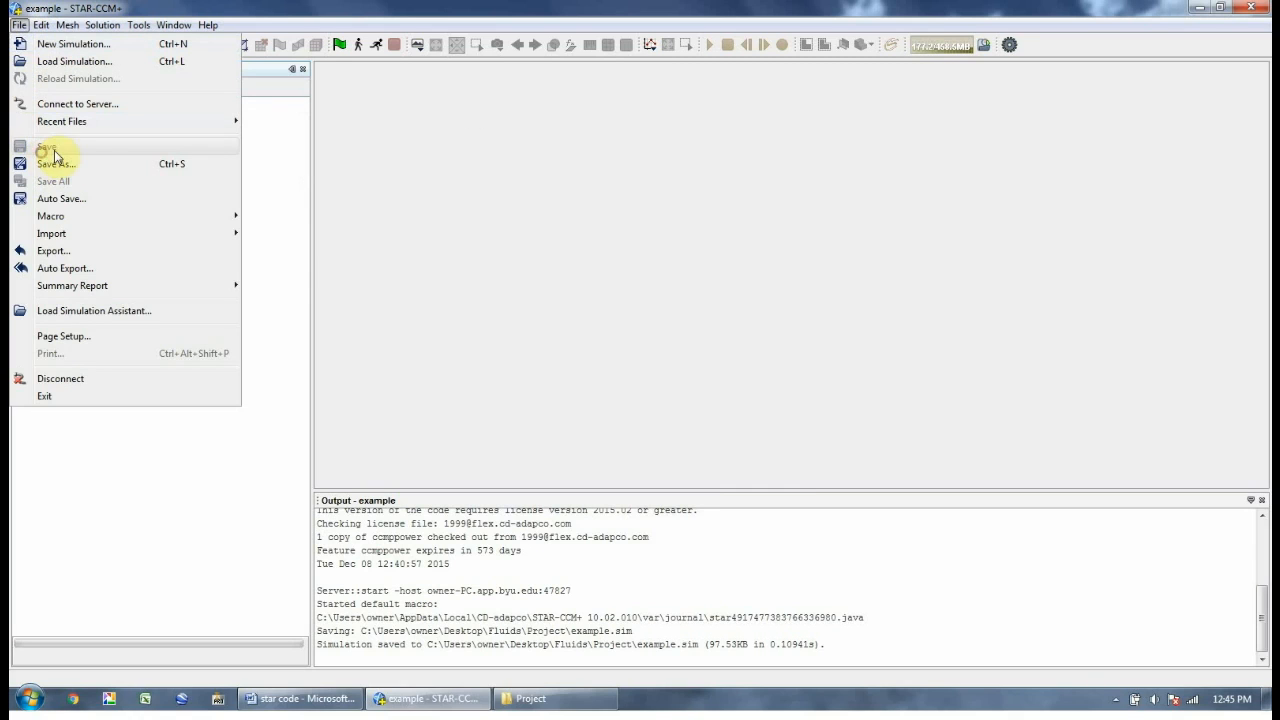
click(493, 246)
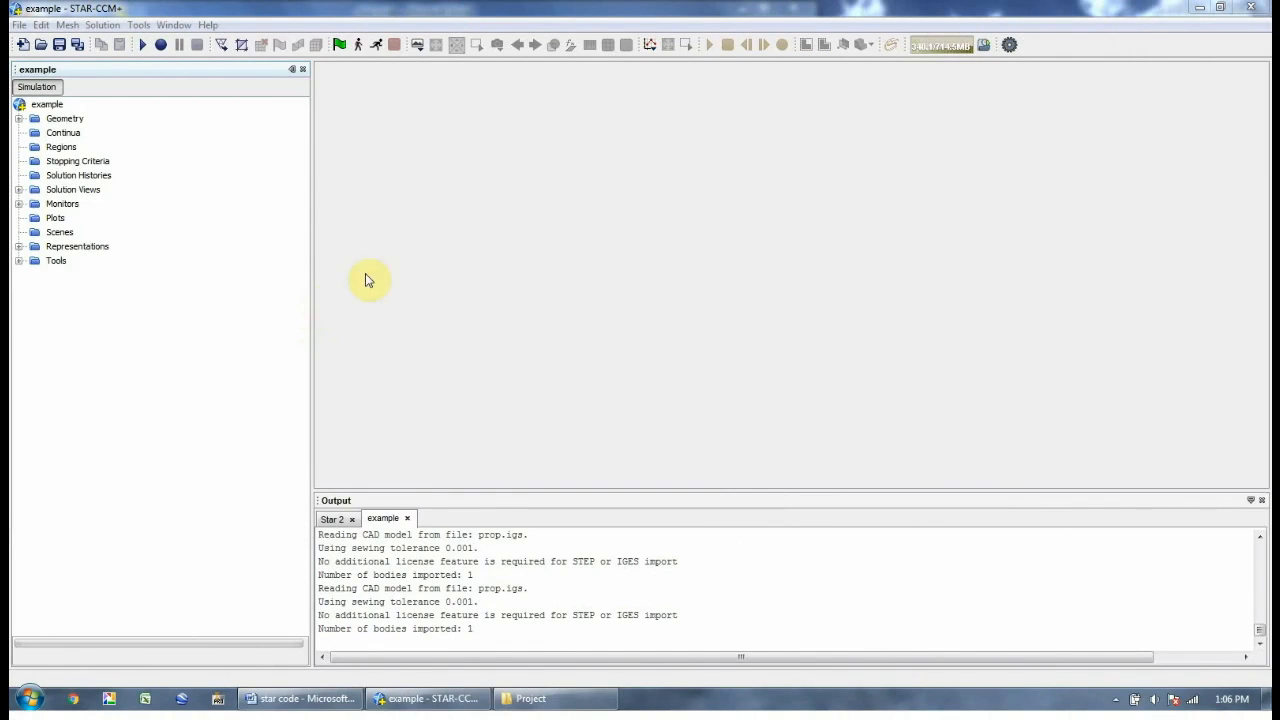
click(18, 118)
click(70, 133)
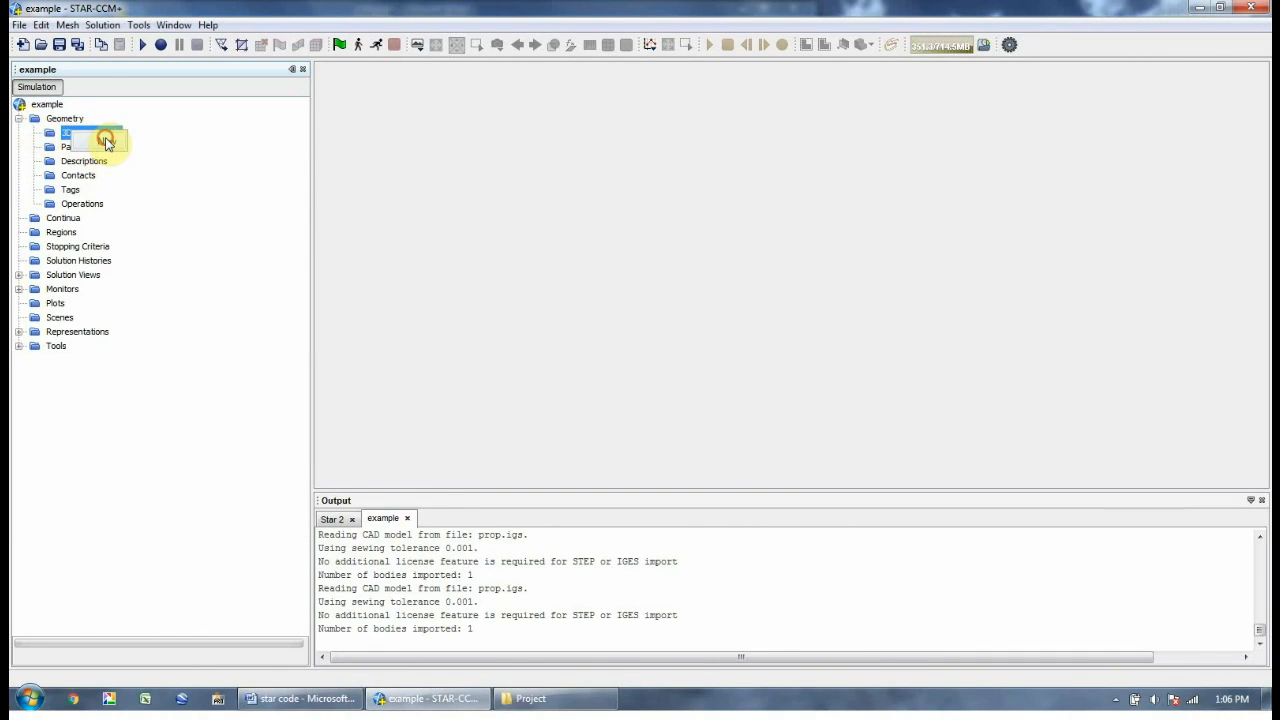
click(106, 140)
Import prop.igs into 3D-CAD Model 1 and view the propeller upright
click(72, 106)
right_click(70, 108)
mouse_move(140, 166)
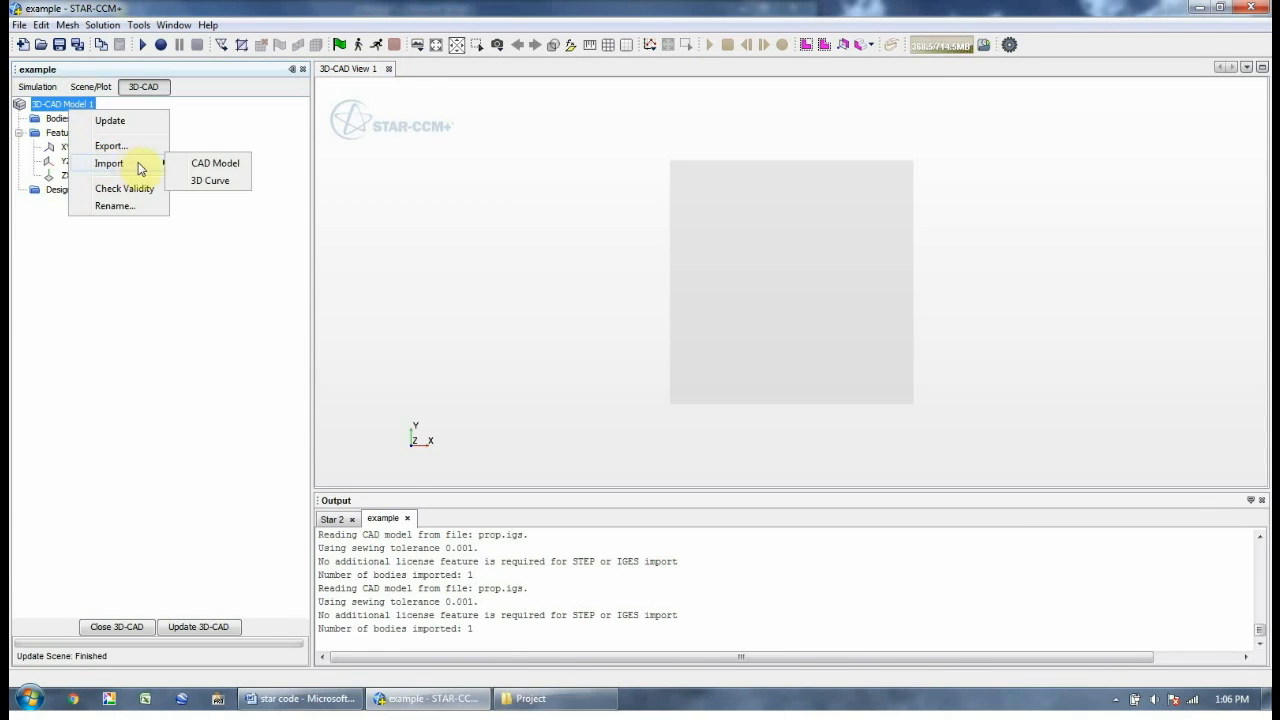
click(202, 164)
click(481, 292)
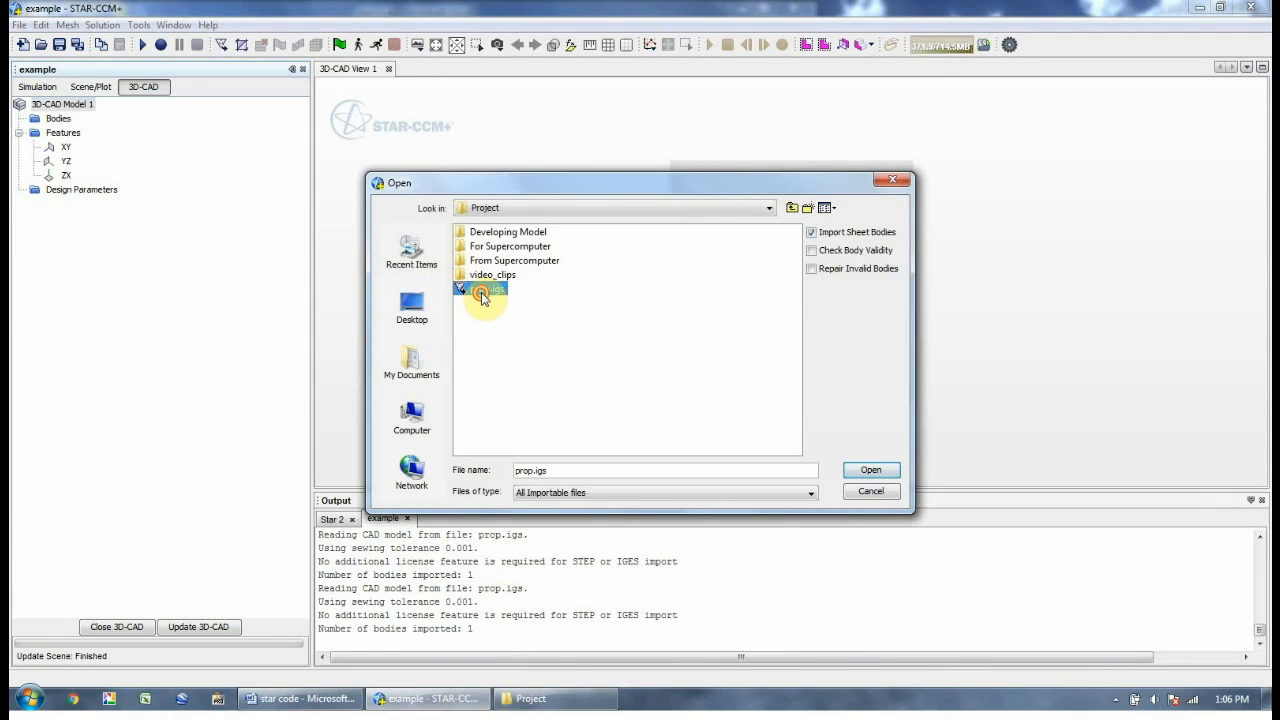
double_click(481, 292)
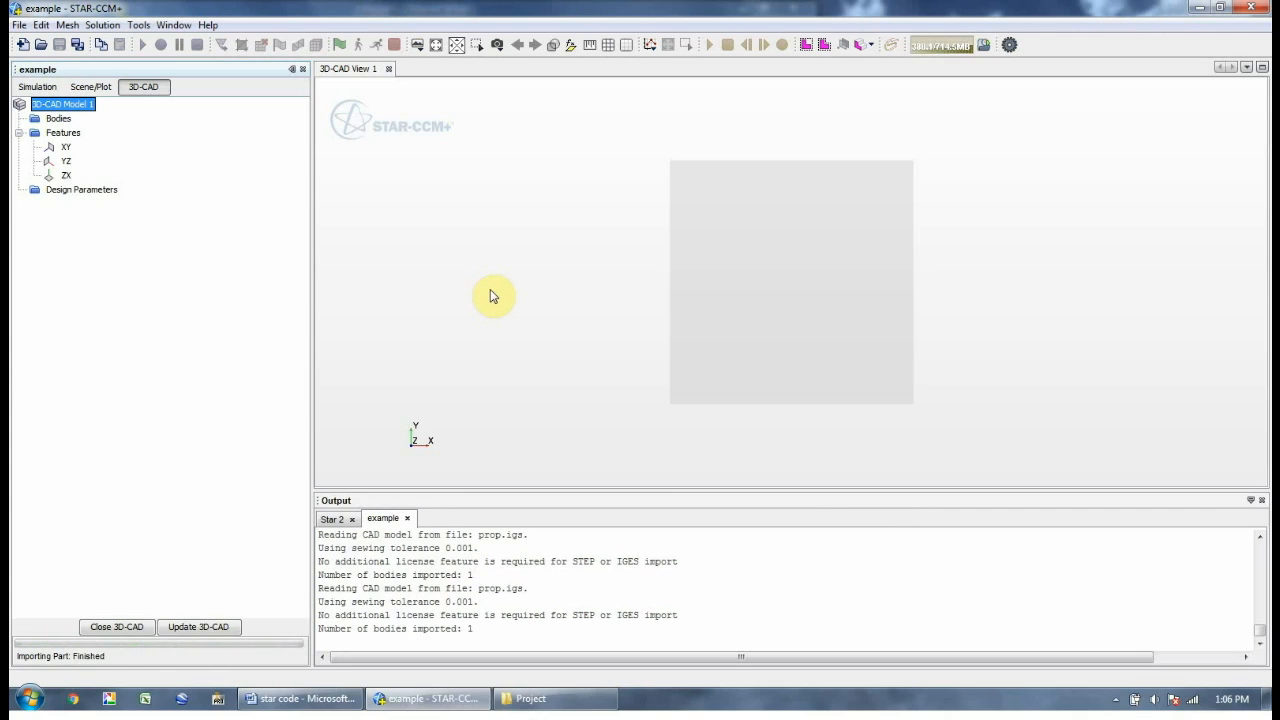
drag(518, 298, 700, 318)
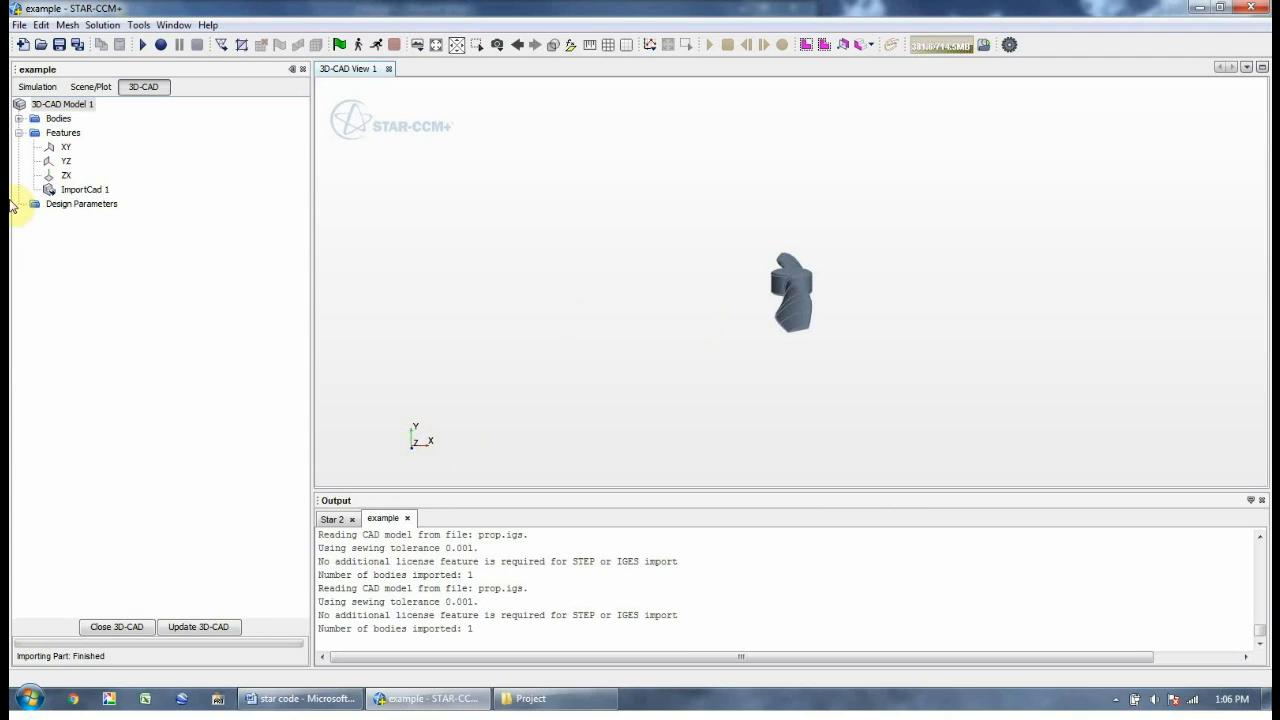
Rotate propeller Body 1 by 90 degrees about the Z axis
click(19, 119)
click(19, 119)
click(60, 133)
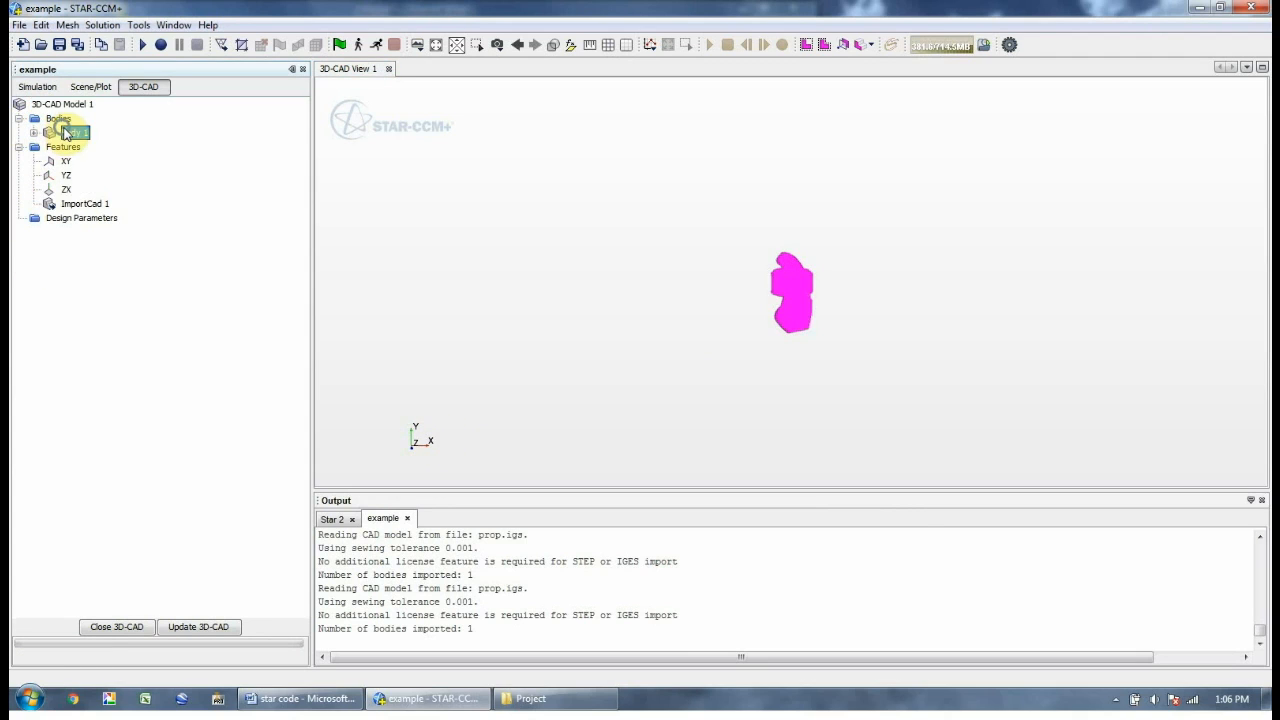
right_click(62, 133)
mouse_move(127, 186)
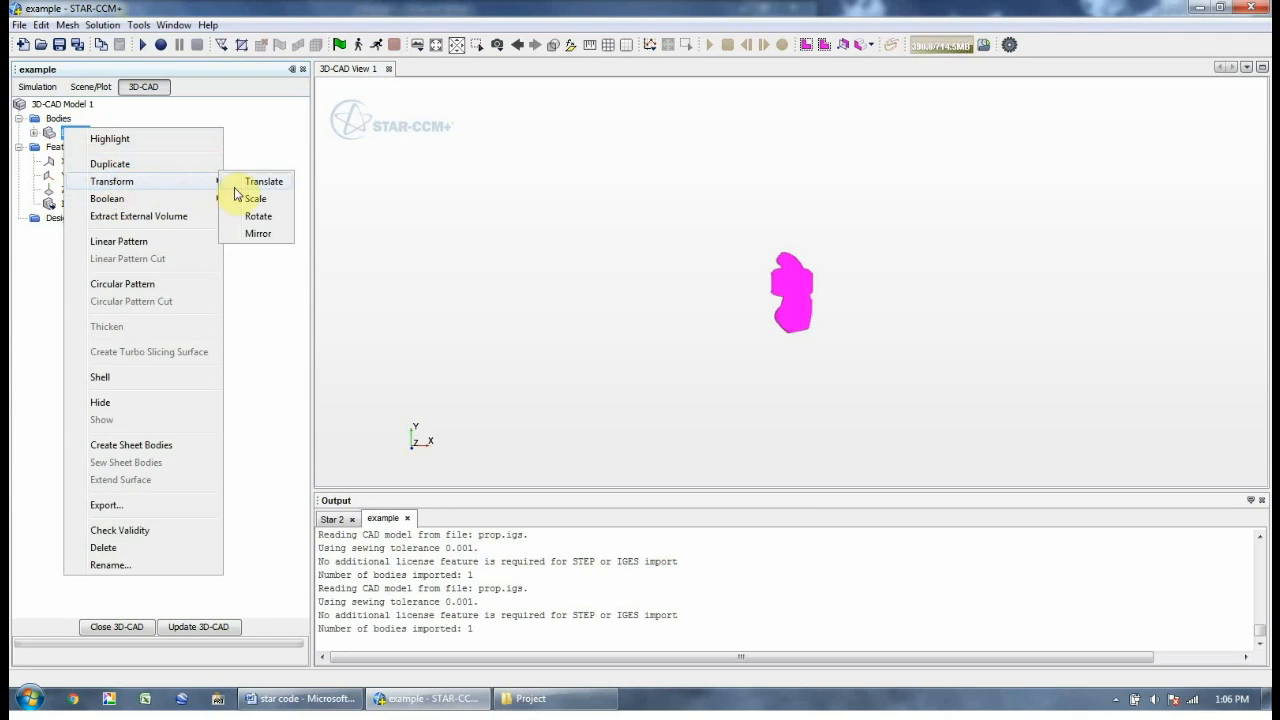
click(242, 217)
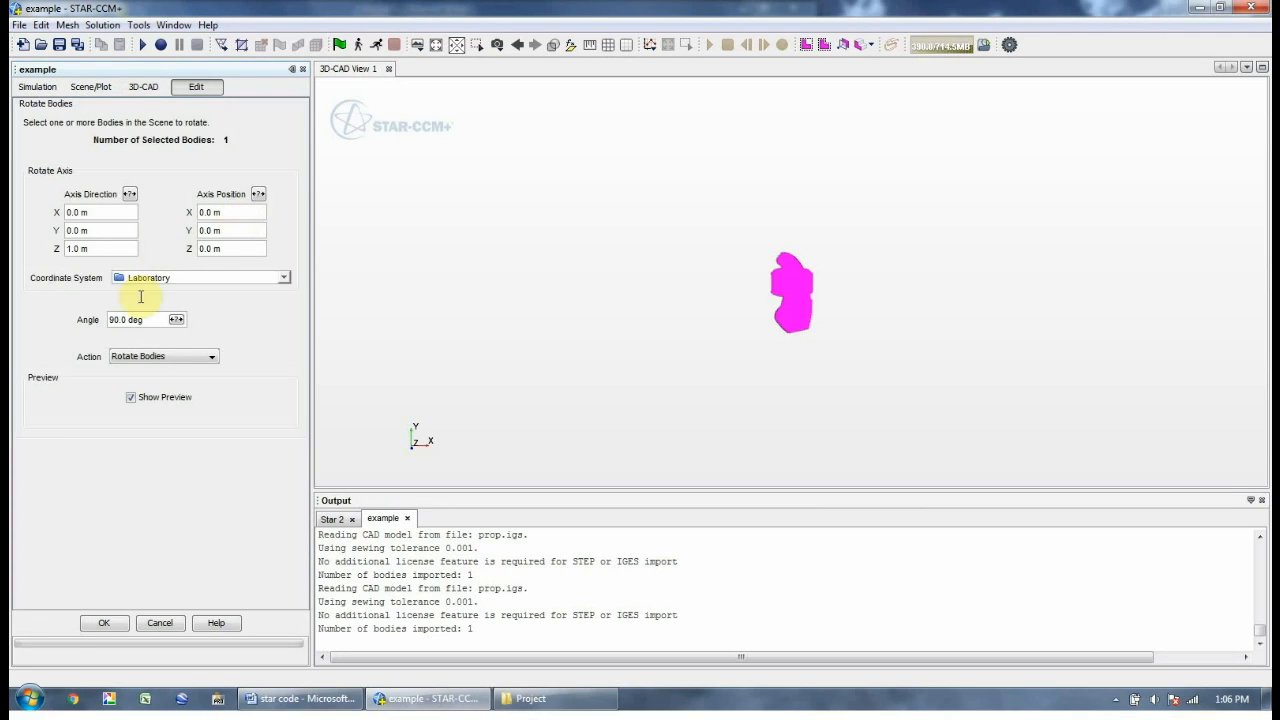
click(105, 625)
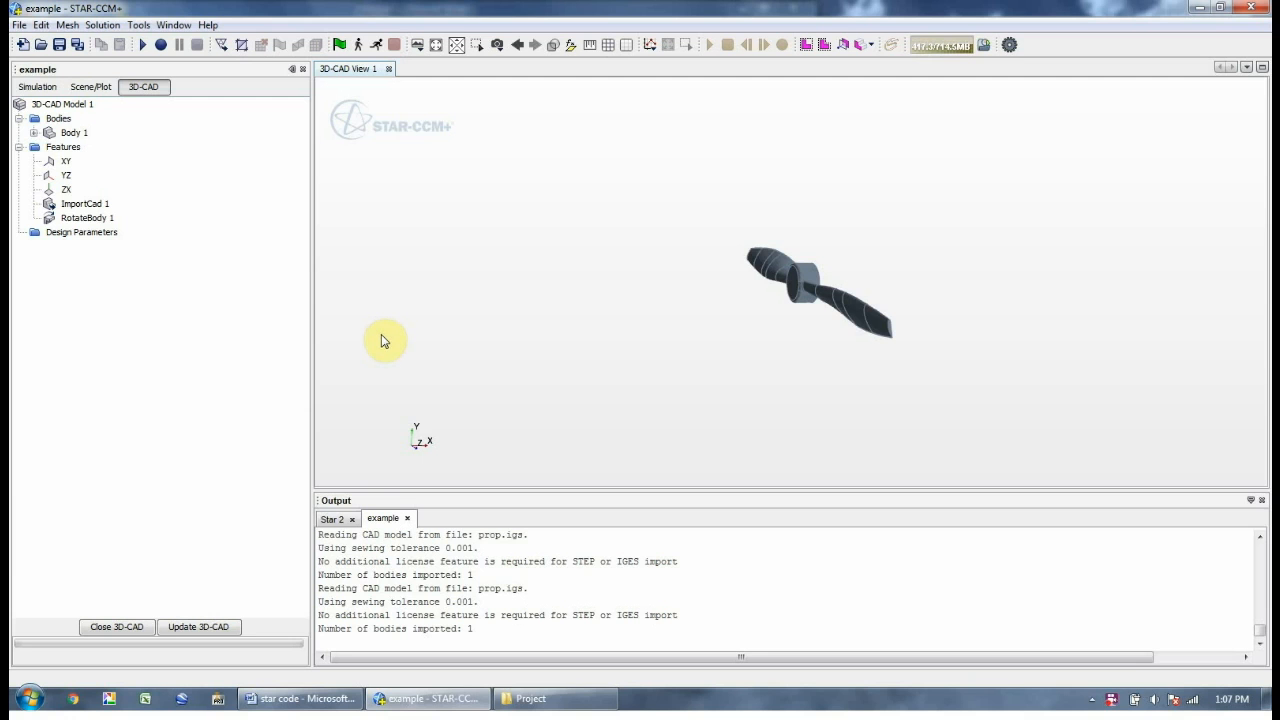
Start a sketch on the XY plane with 0.1 m grid spacing
click(64, 162)
right_click(67, 162)
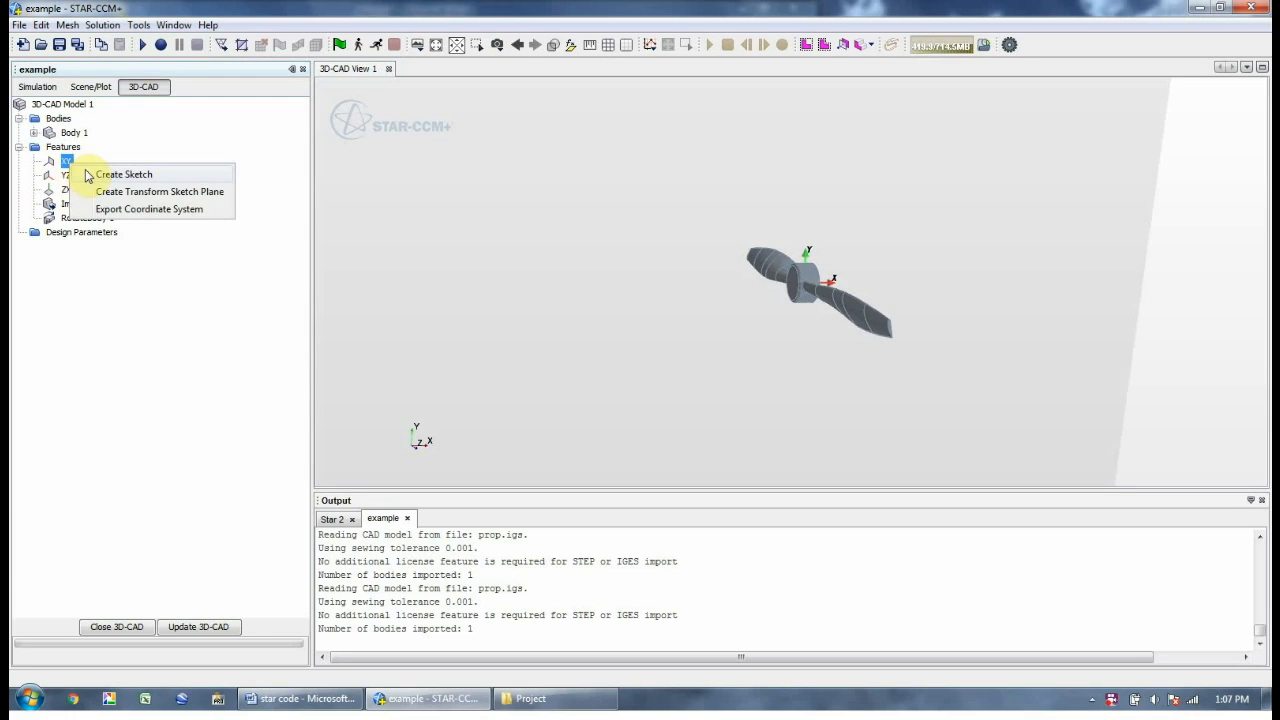
click(104, 175)
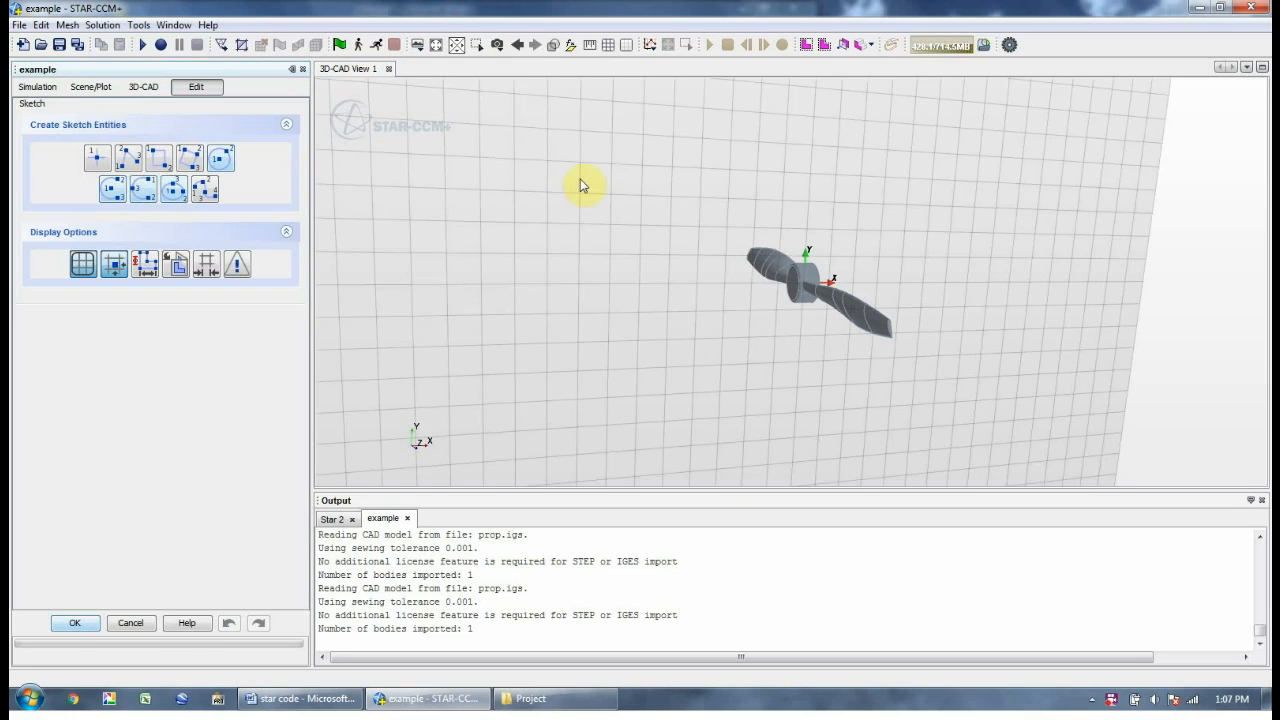
click(176, 263)
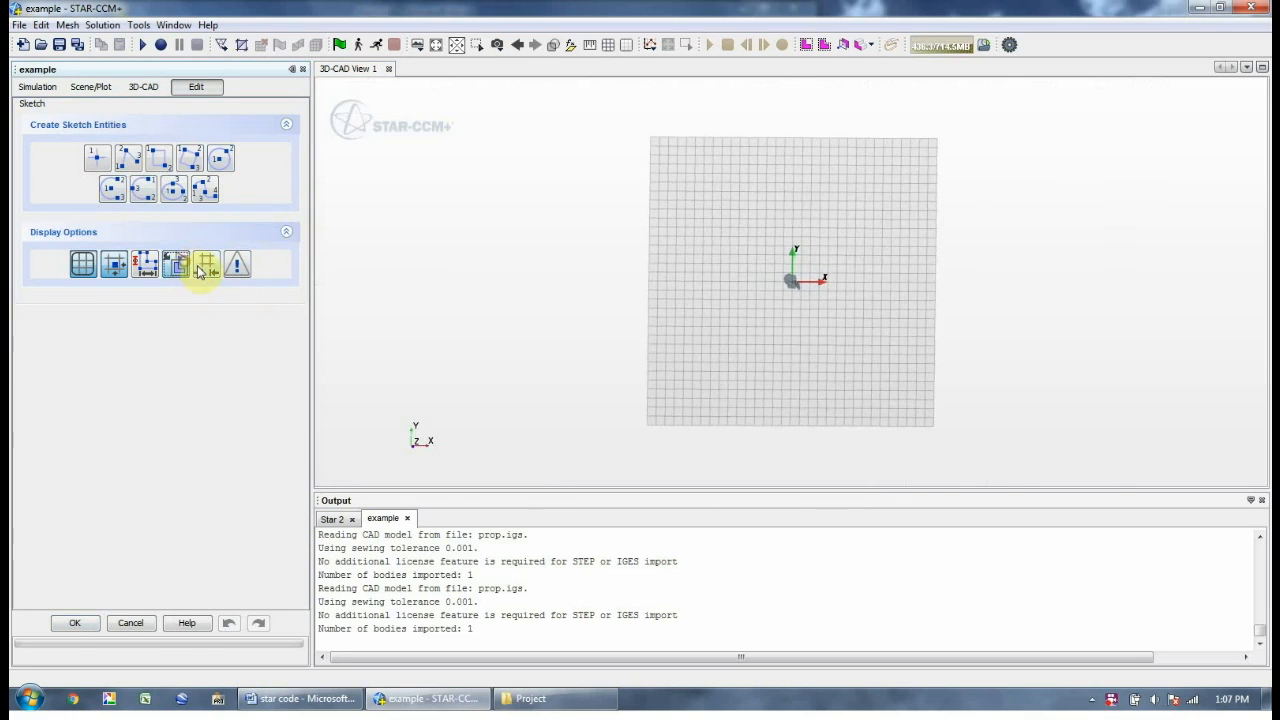
click(207, 264)
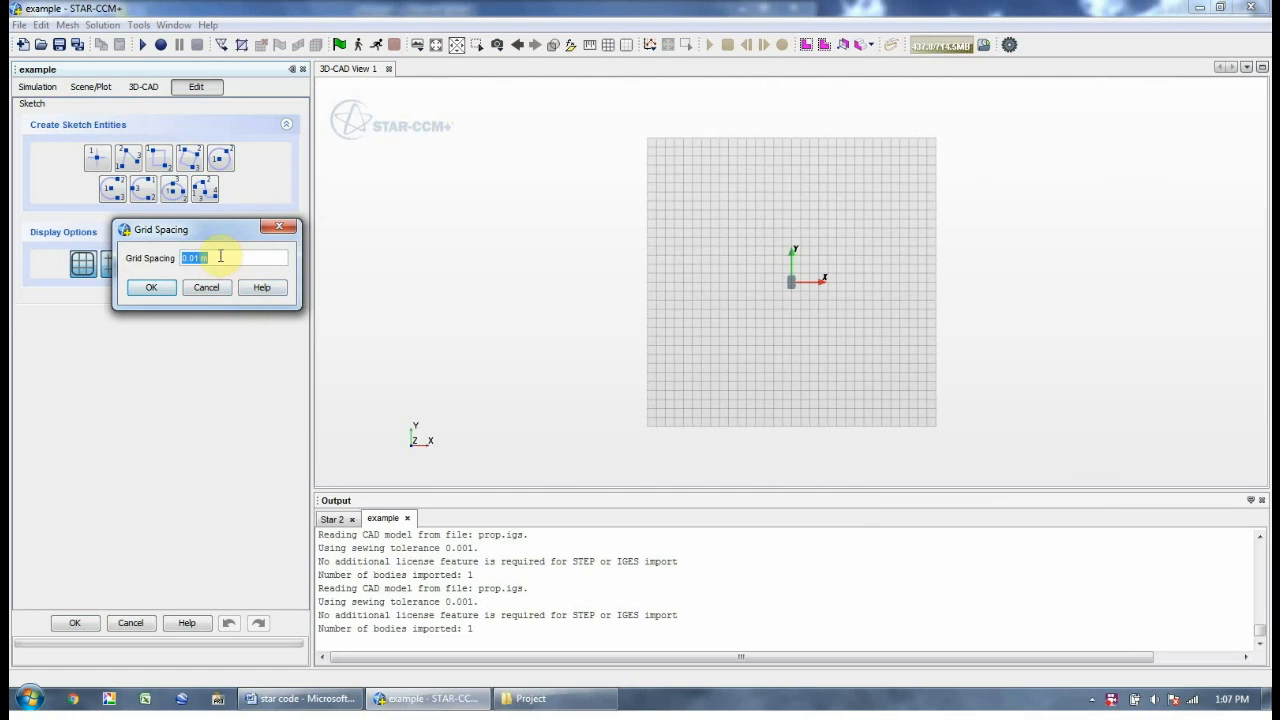
text(0.1 m)
click(163, 287)
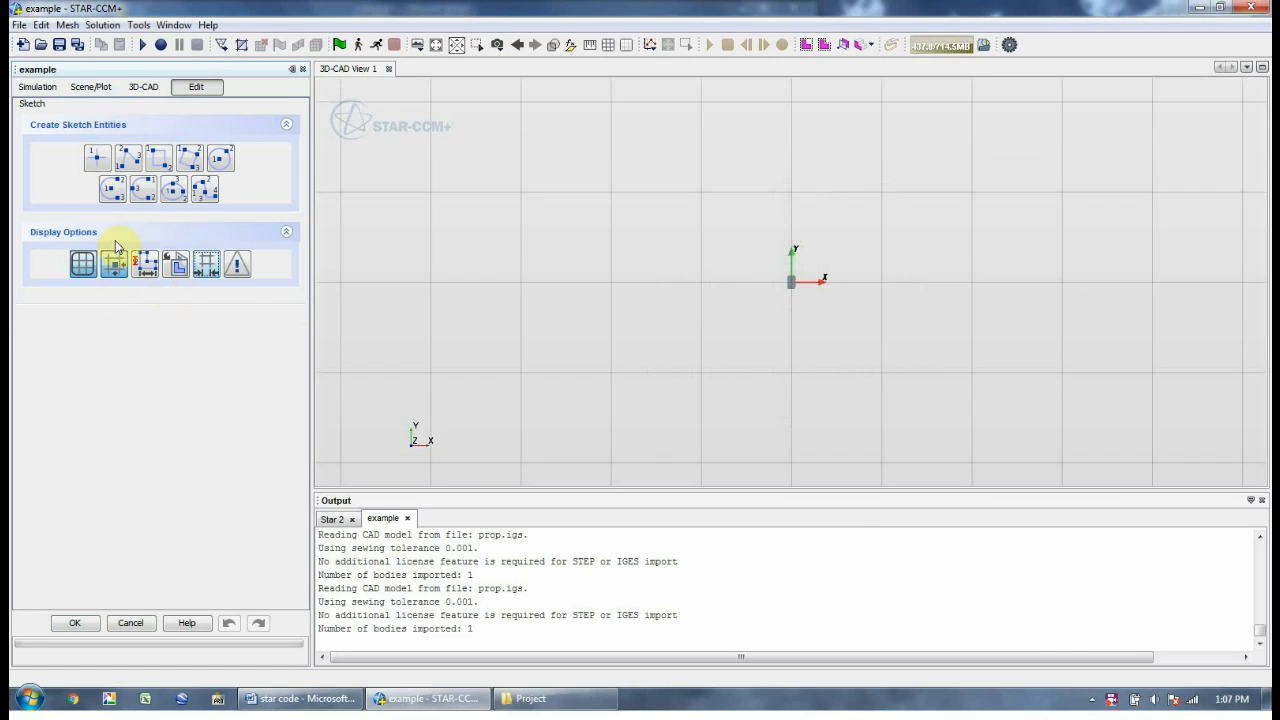
Draw a rectangle from (-1, 0) to (1, 1) and finish the sketch
click(160, 160)
scroll(826, 397, down, 3)
scroll(351, 353, down, 2)
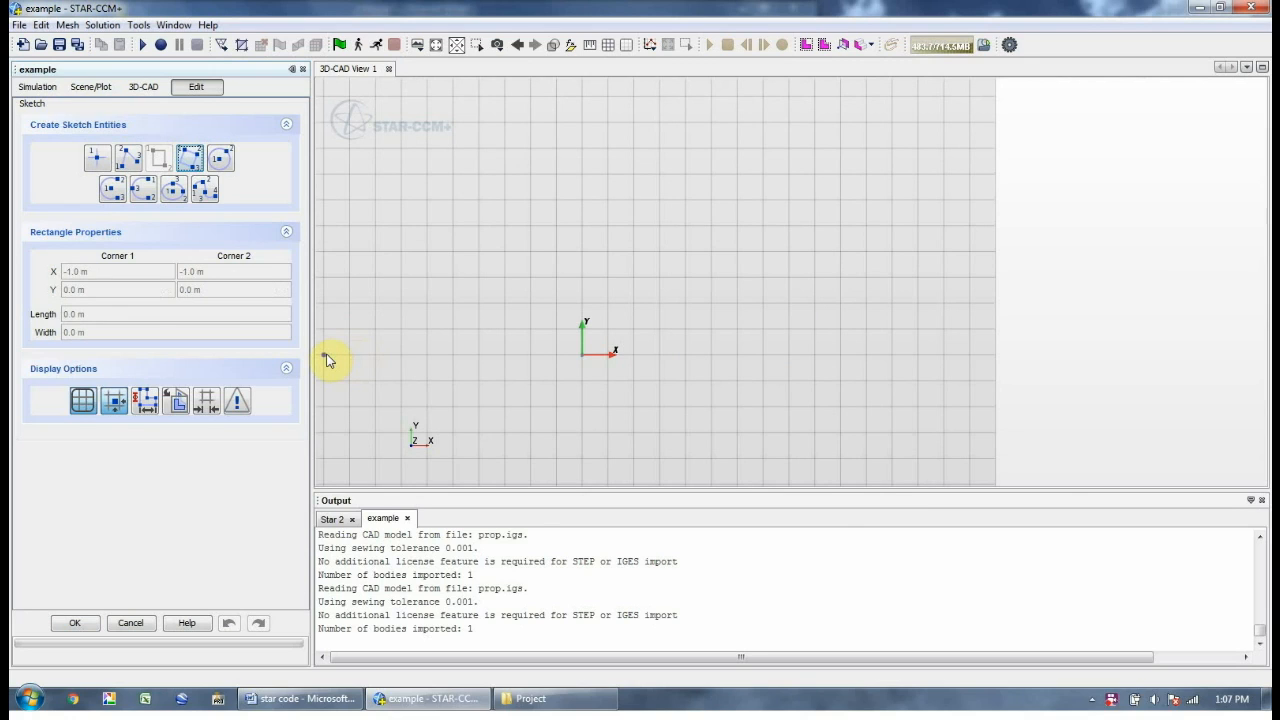
click(324, 354)
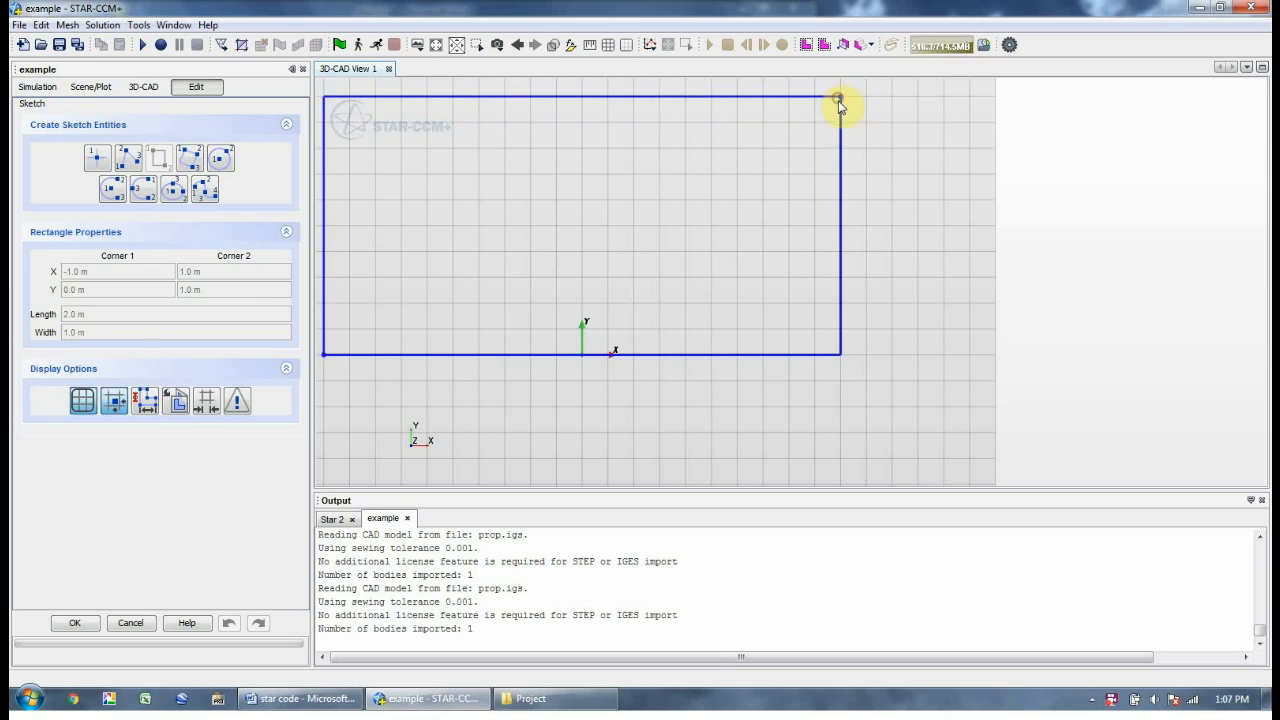
click(838, 100)
click(80, 622)
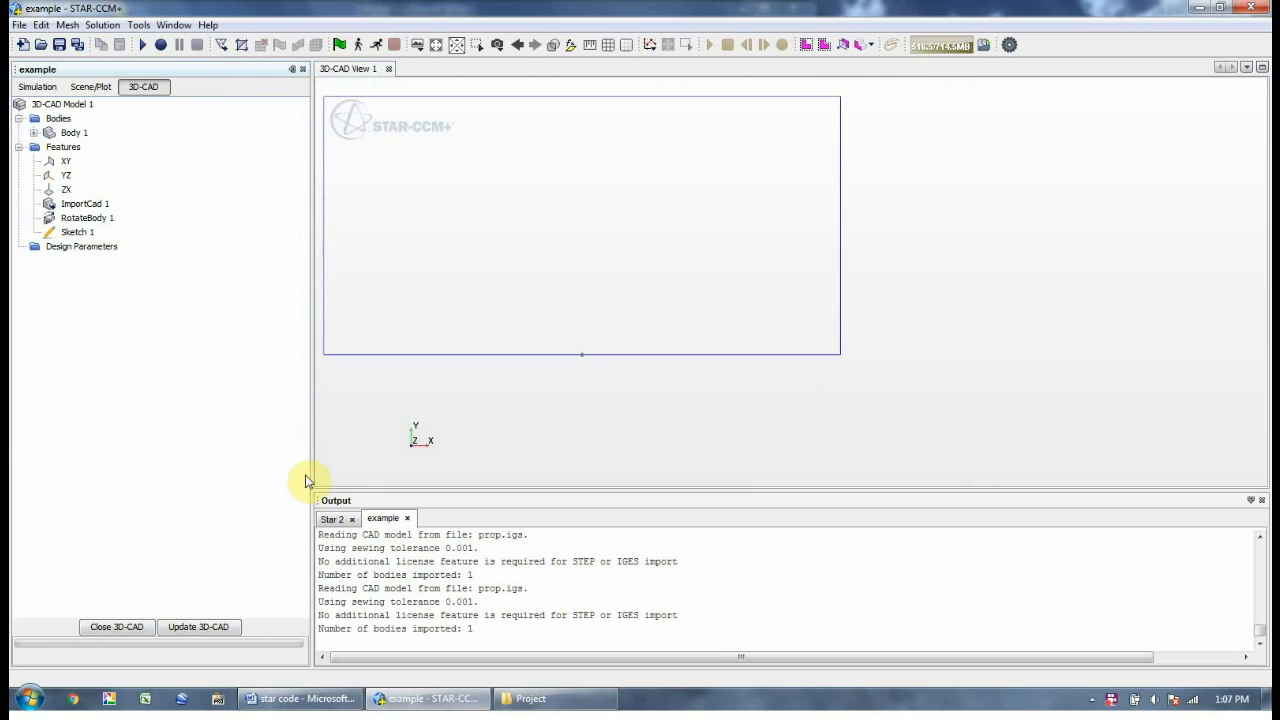
Create a revolve from Sketch 1 with a -90 degree angle
mouse_move(737, 303)
mouse_down()
mouse_move(751, 303)
mouse_move(720, 346)
mouse_up()
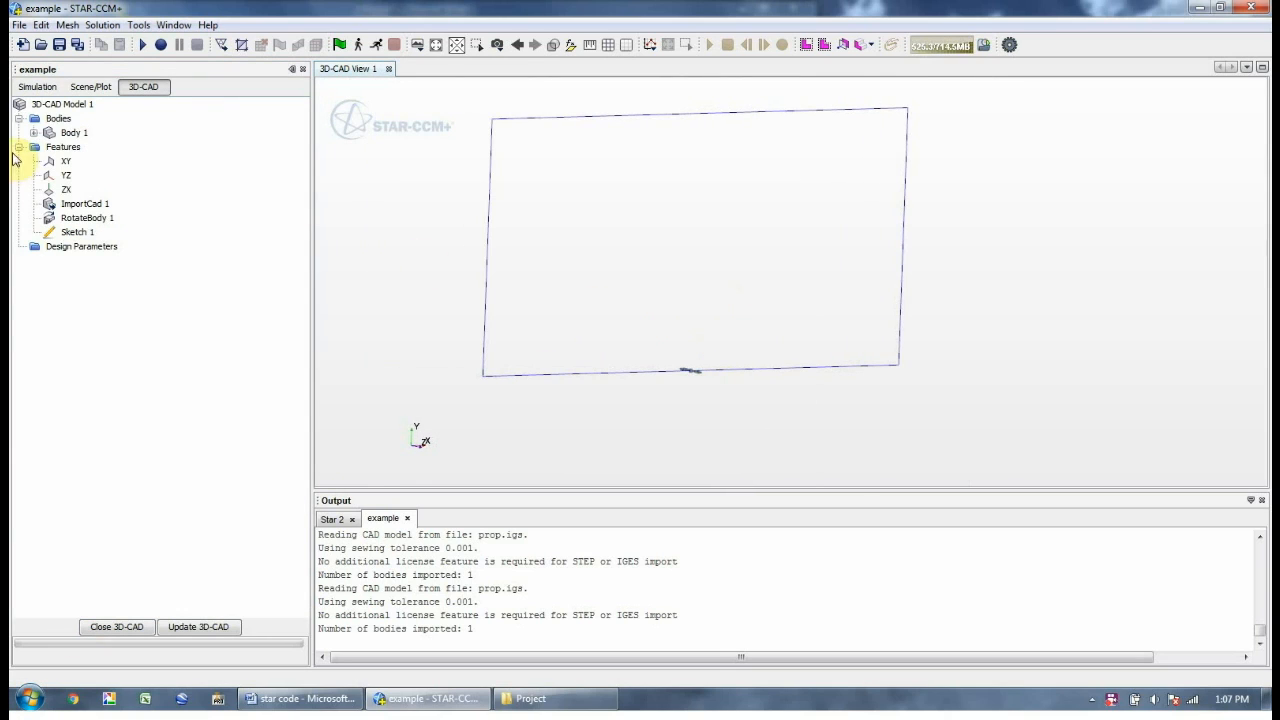
click(78, 232)
right_click(78, 232)
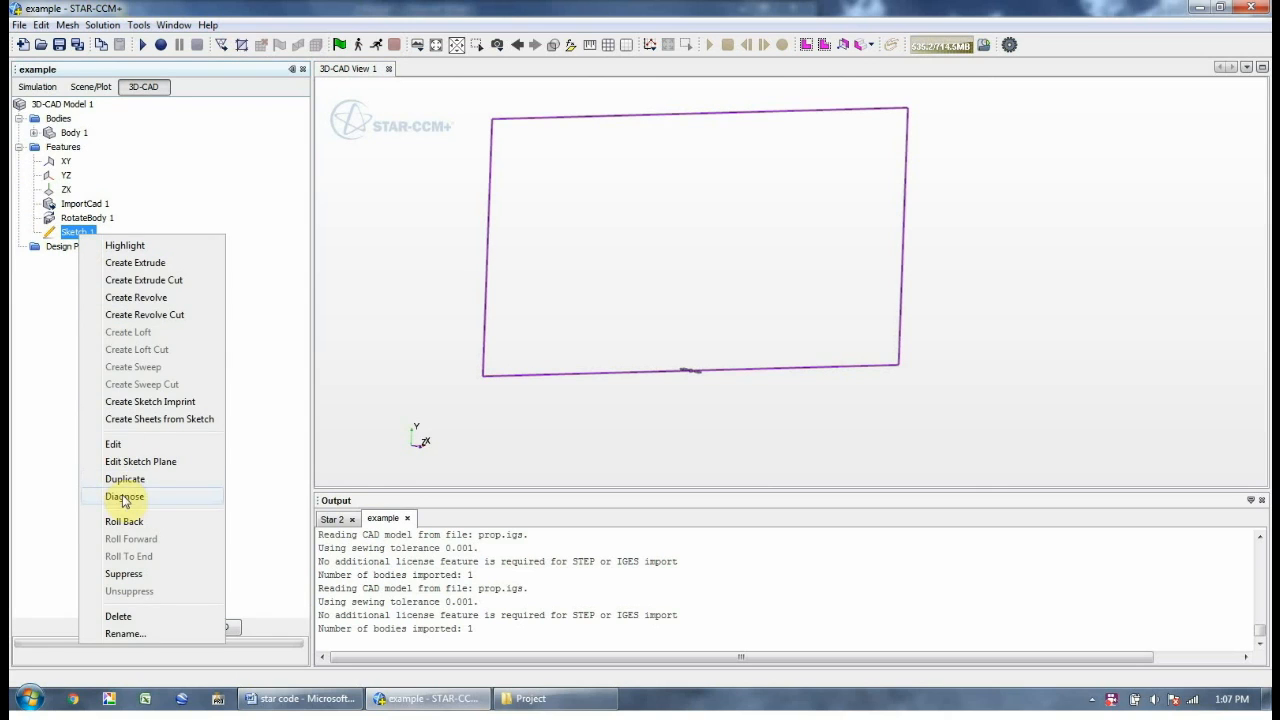
click(134, 297)
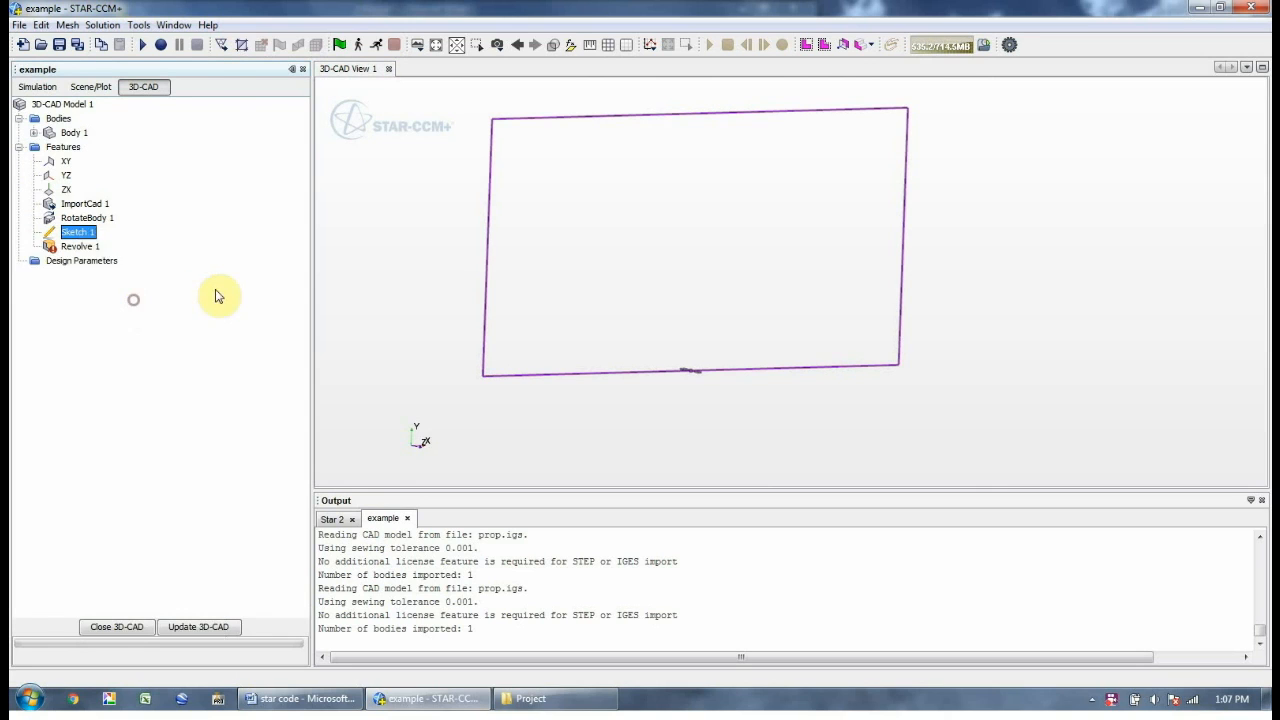
drag(400, 346, 597, 378)
drag(435, 231, 445, 212)
click(93, 204)
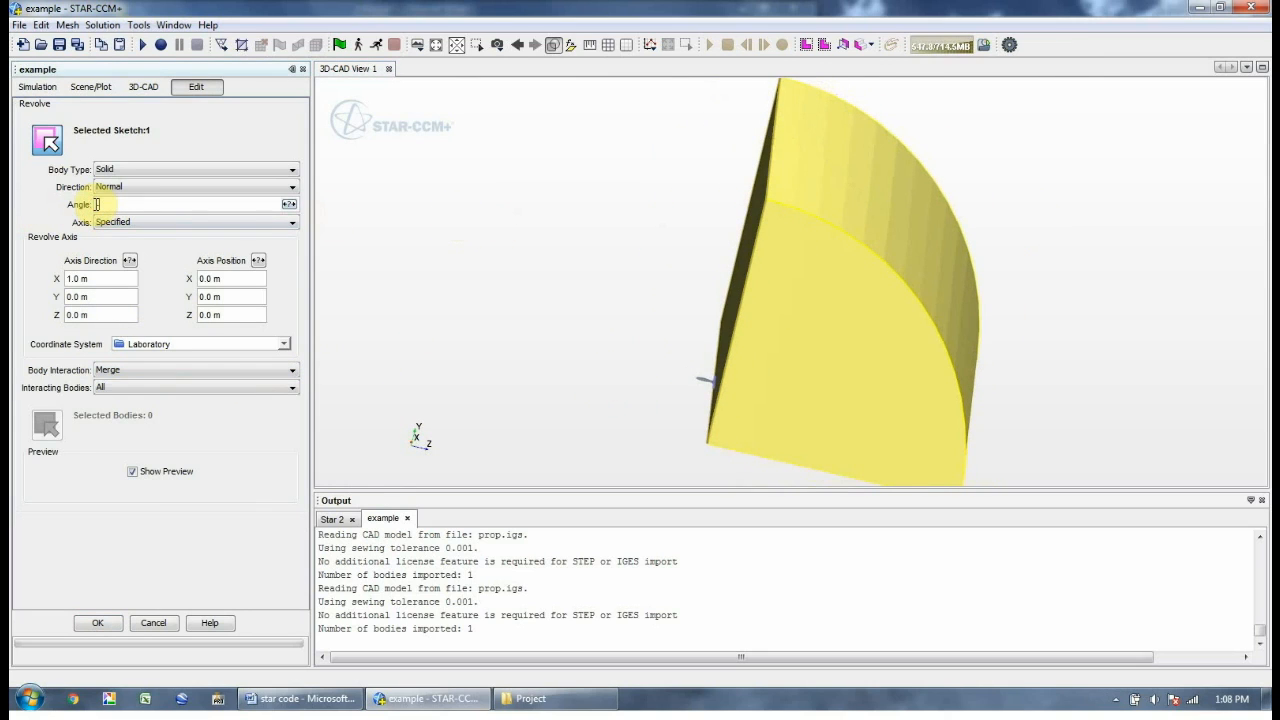
text(-90)
key(Return)
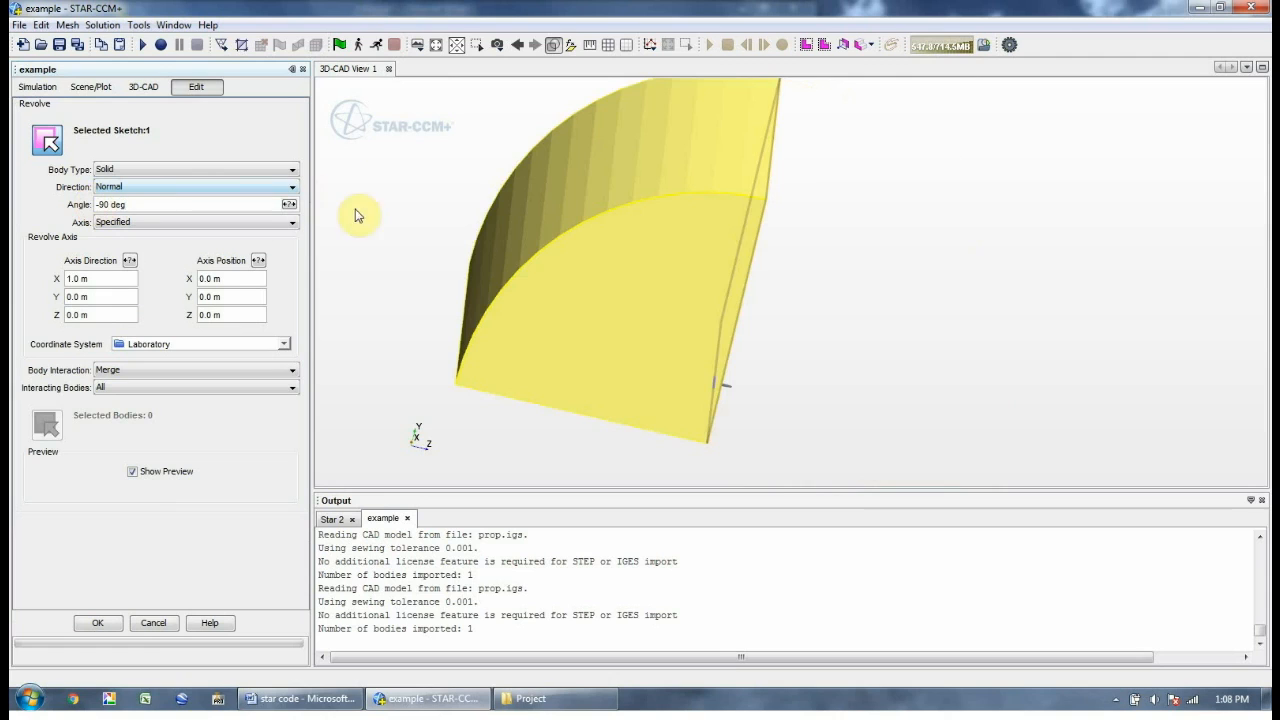
Set body interaction to None and apply the revolve, creating separate Body 2
drag(473, 278, 432, 267)
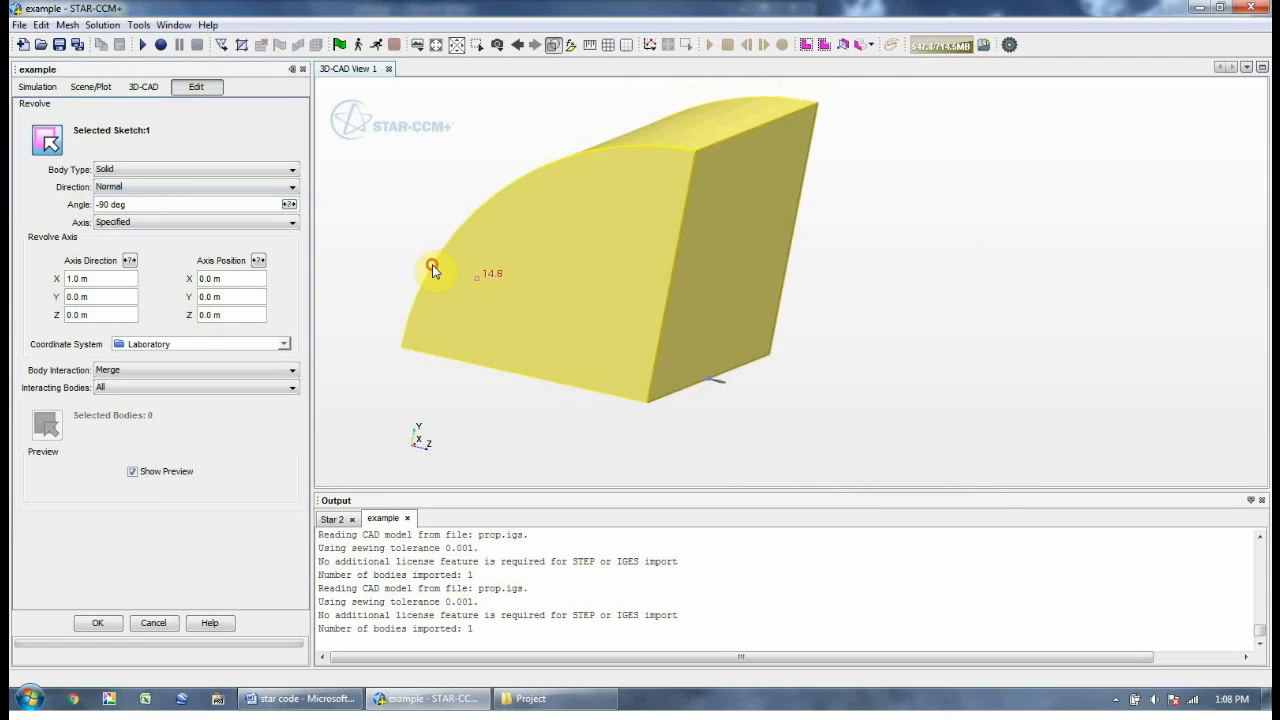
click(158, 371)
click(150, 389)
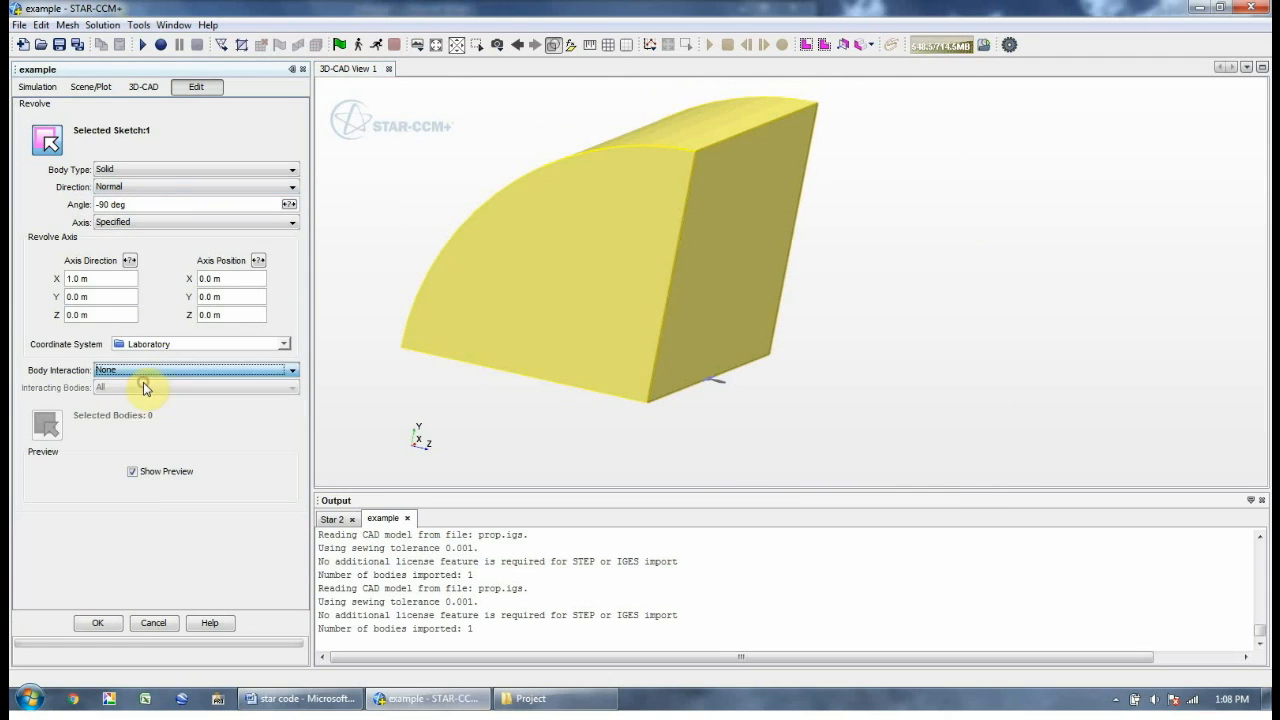
click(98, 623)
drag(623, 417, 500, 358)
click(68, 246)
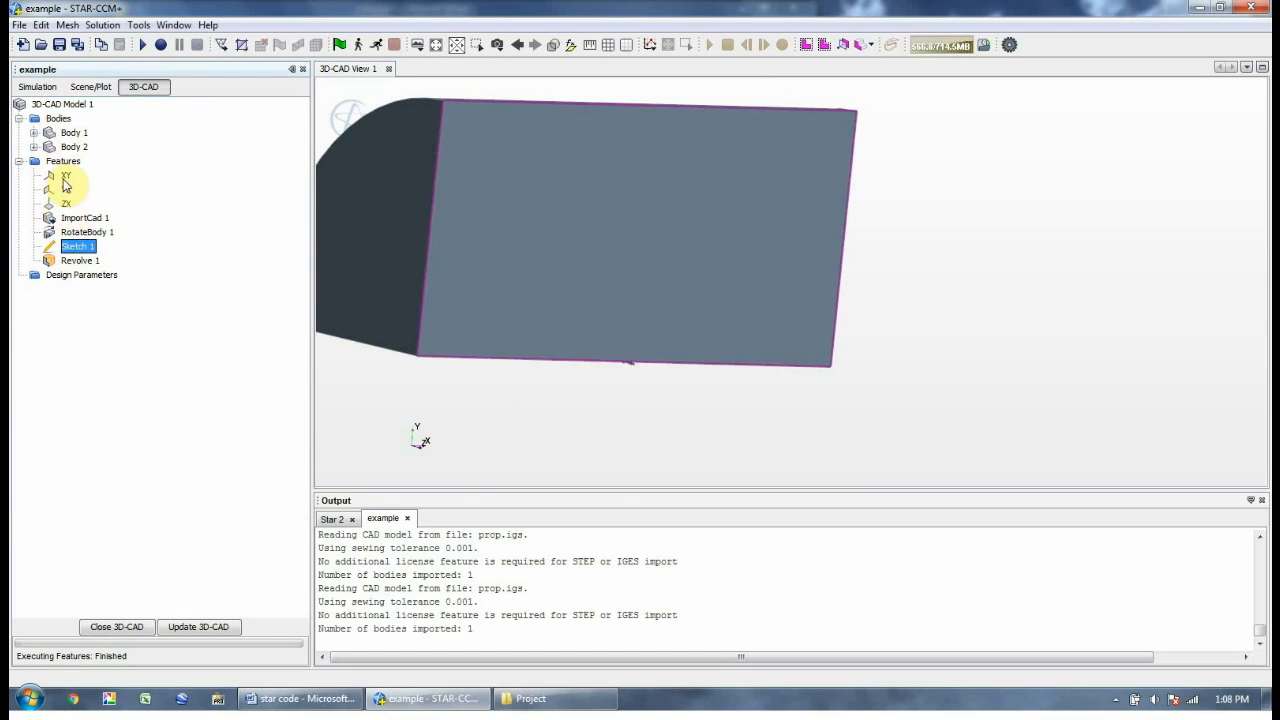
Start a second sketch on the XY plane, viewed face-on
click(66, 177)
right_click(66, 177)
click(90, 183)
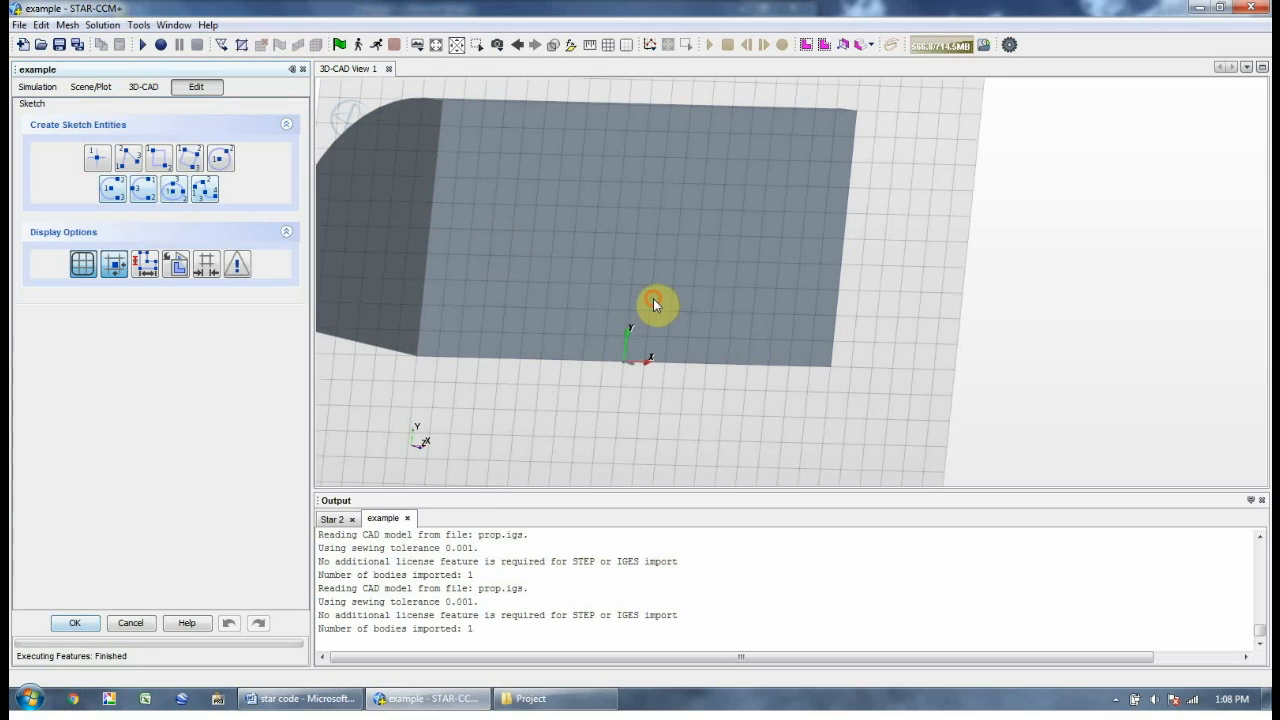
click(177, 265)
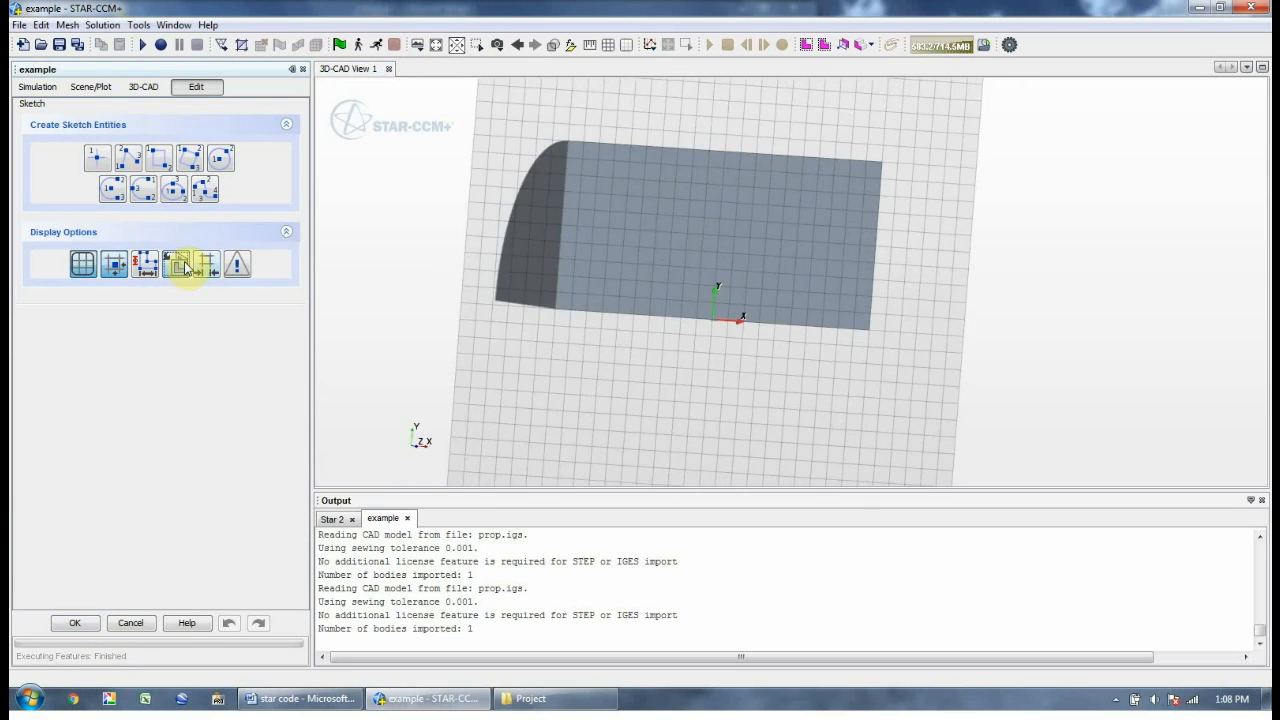
Draw a rectangle from (-1, 0) to (1, -1) below the profile and close Sketch 2
click(189, 157)
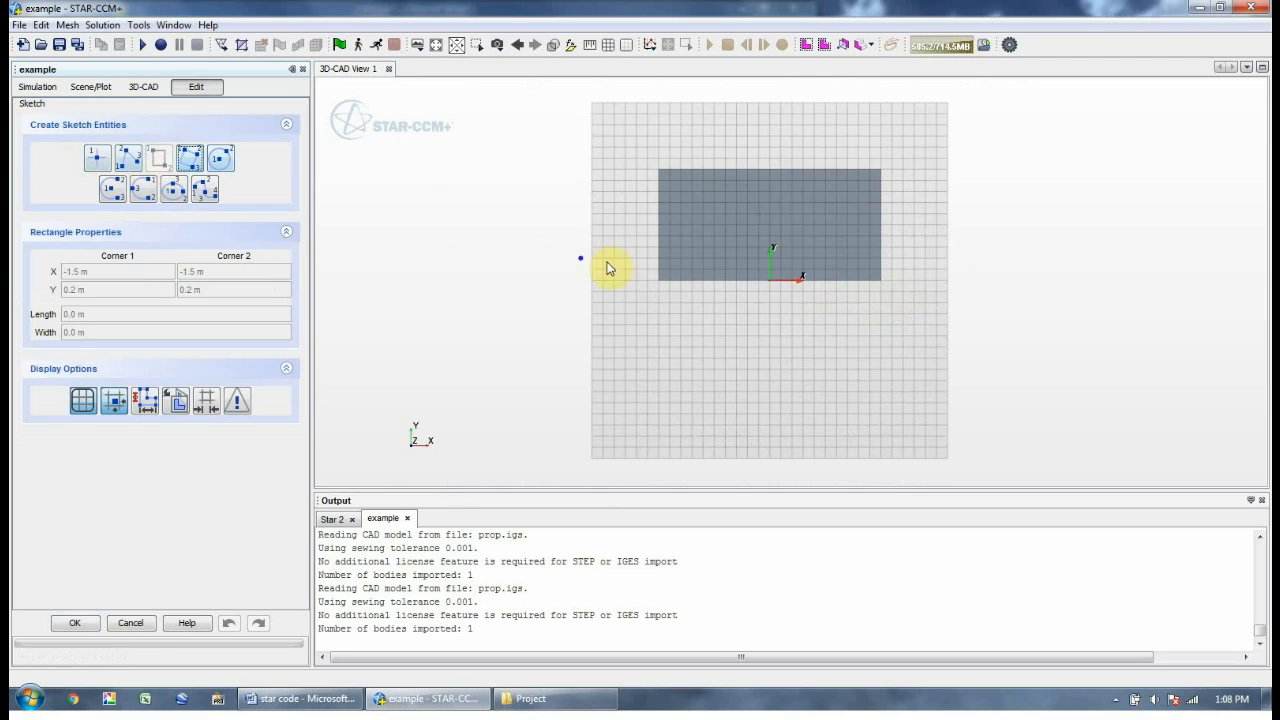
click(658, 281)
click(884, 374)
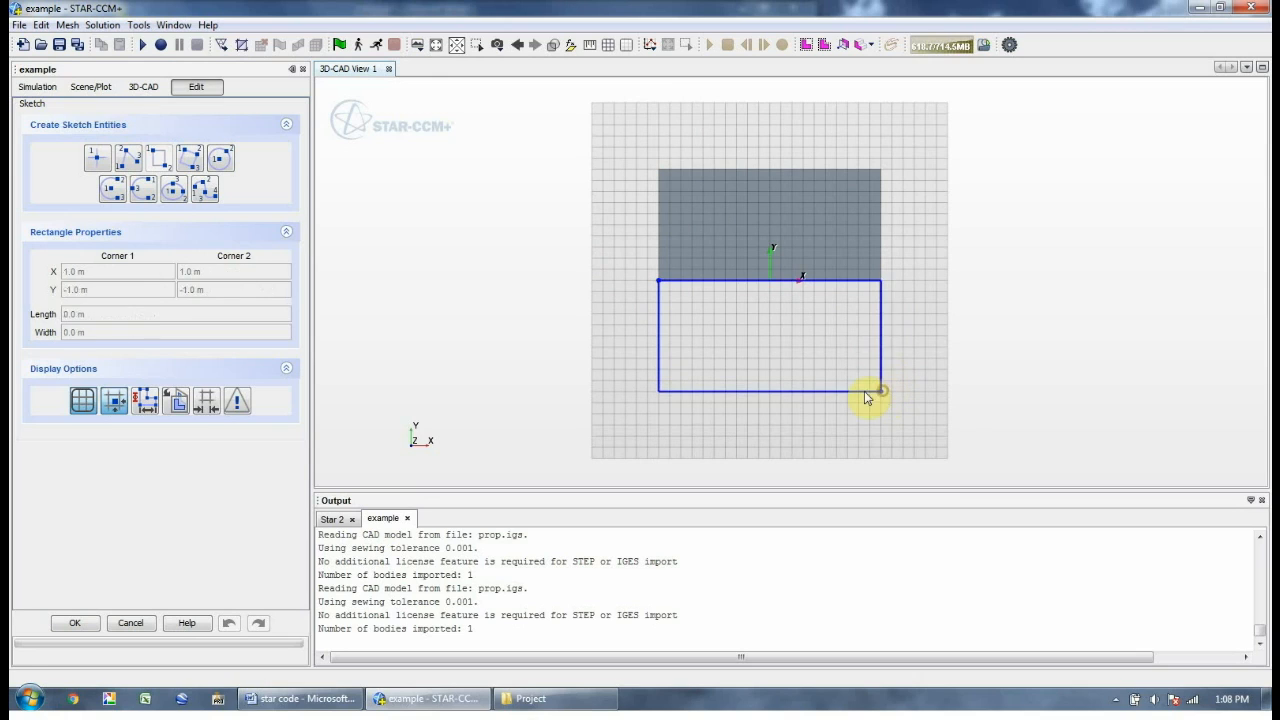
click(881, 391)
click(89, 622)
mouse_move(670, 349)
mouse_down()
mouse_move(716, 356)
mouse_move(16, 321)
mouse_up()
click(73, 275)
right_click(73, 276)
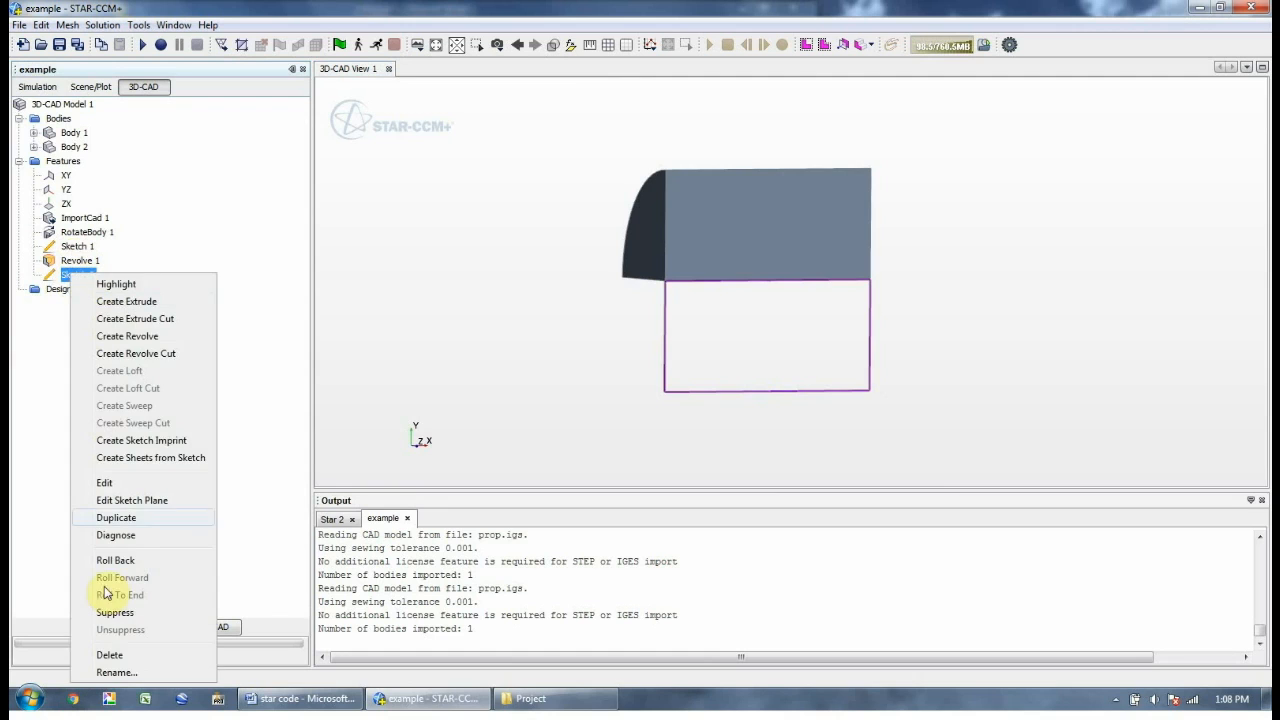
Revolve Sketch 2 by 90 degrees with body interaction None, creating separate Body 3
click(110, 338)
mouse_move(578, 286)
mouse_down()
mouse_move(650, 313)
mouse_move(749, 264)
mouse_move(613, 290)
mouse_up()
scroll(617, 286, down, 6)
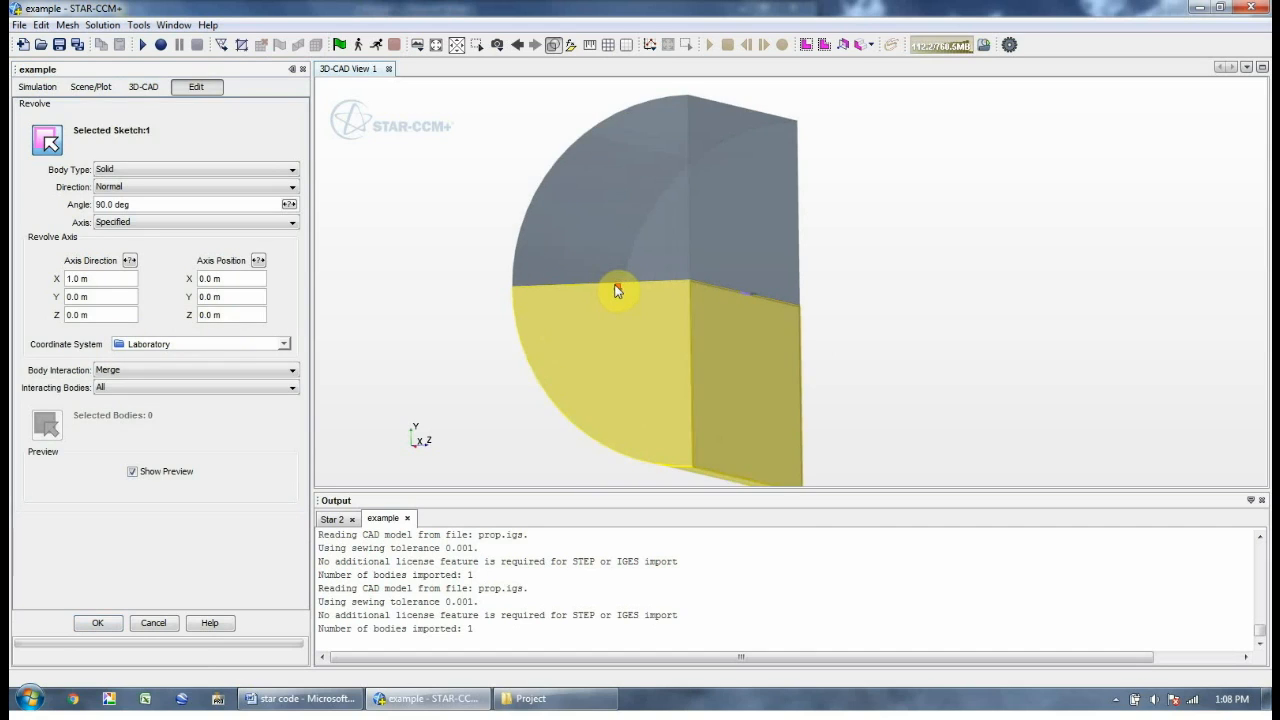
scroll(688, 292, down, 8)
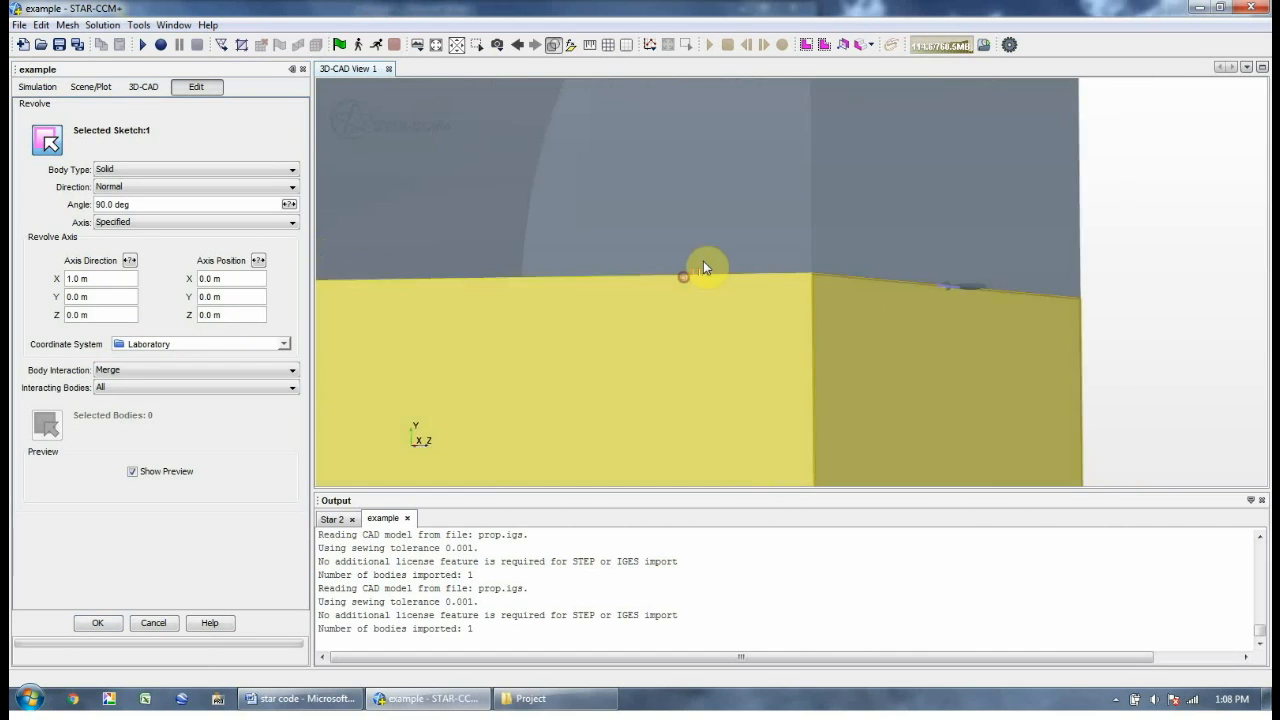
drag(685, 275, 660, 268)
click(145, 372)
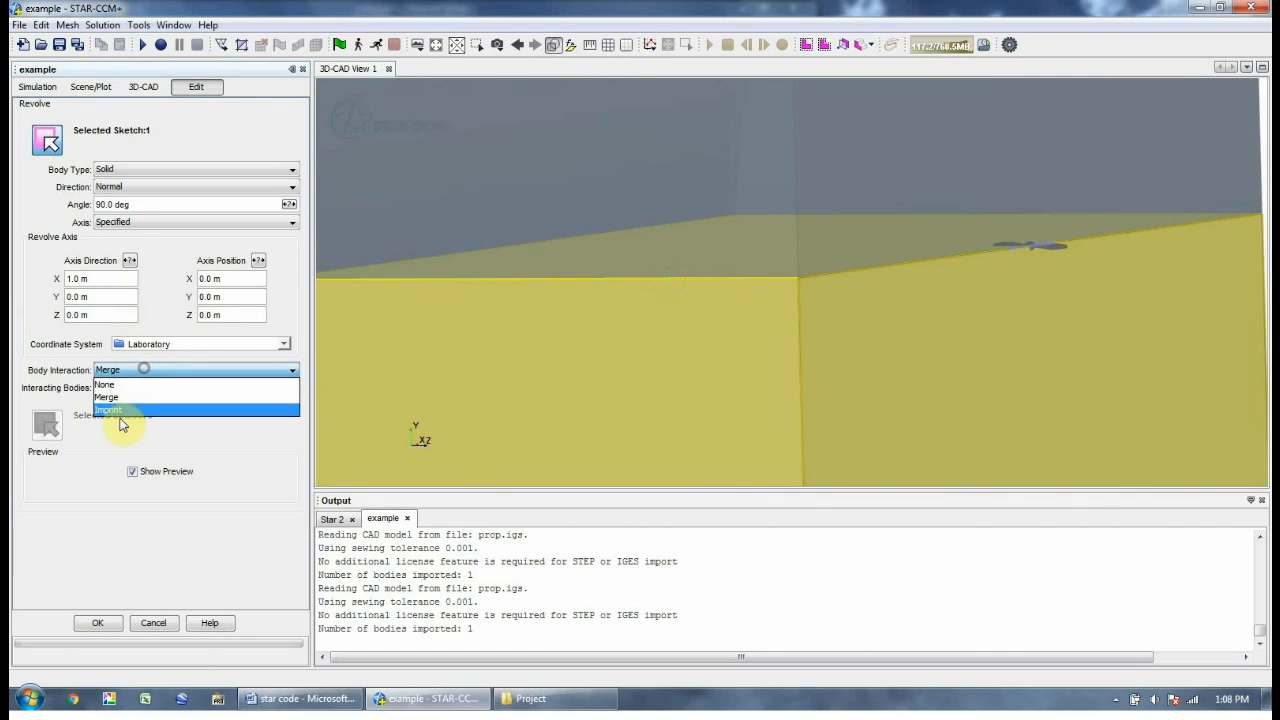
click(110, 385)
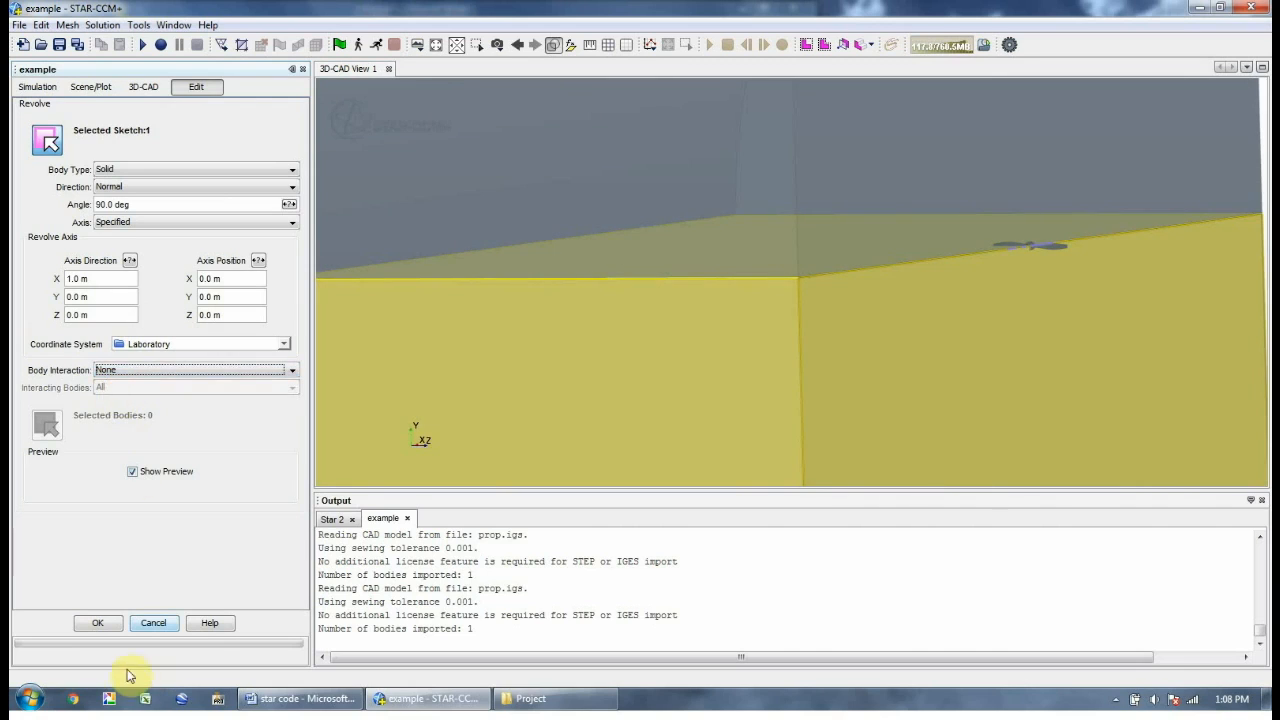
click(97, 622)
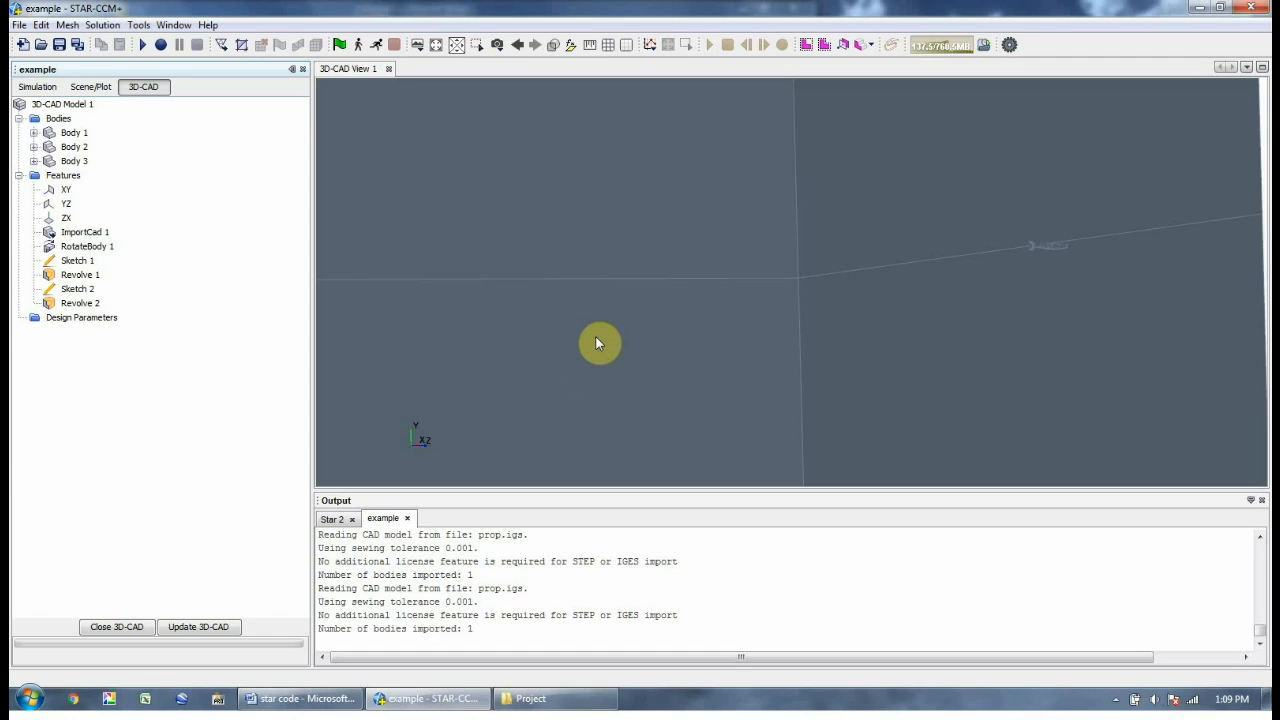
Start a new XY-plane sketch with 0.01 grid spacing
click(63, 192)
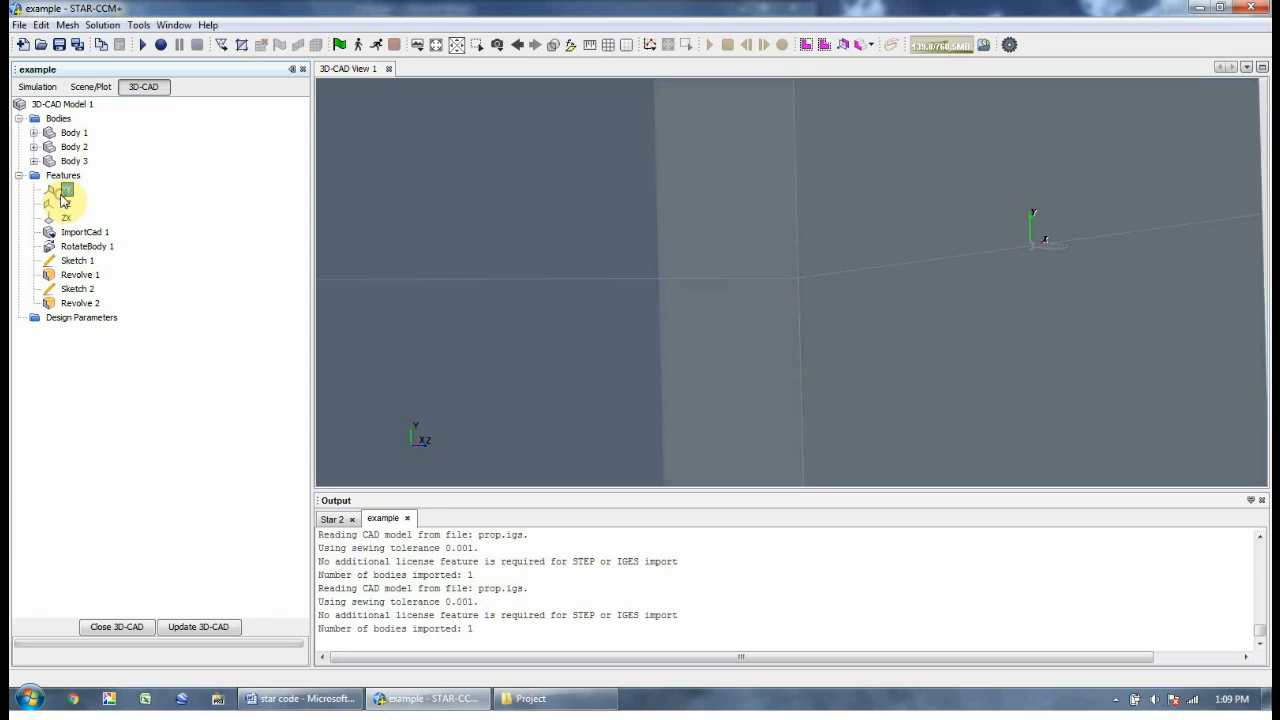
scroll(711, 277, down, 4)
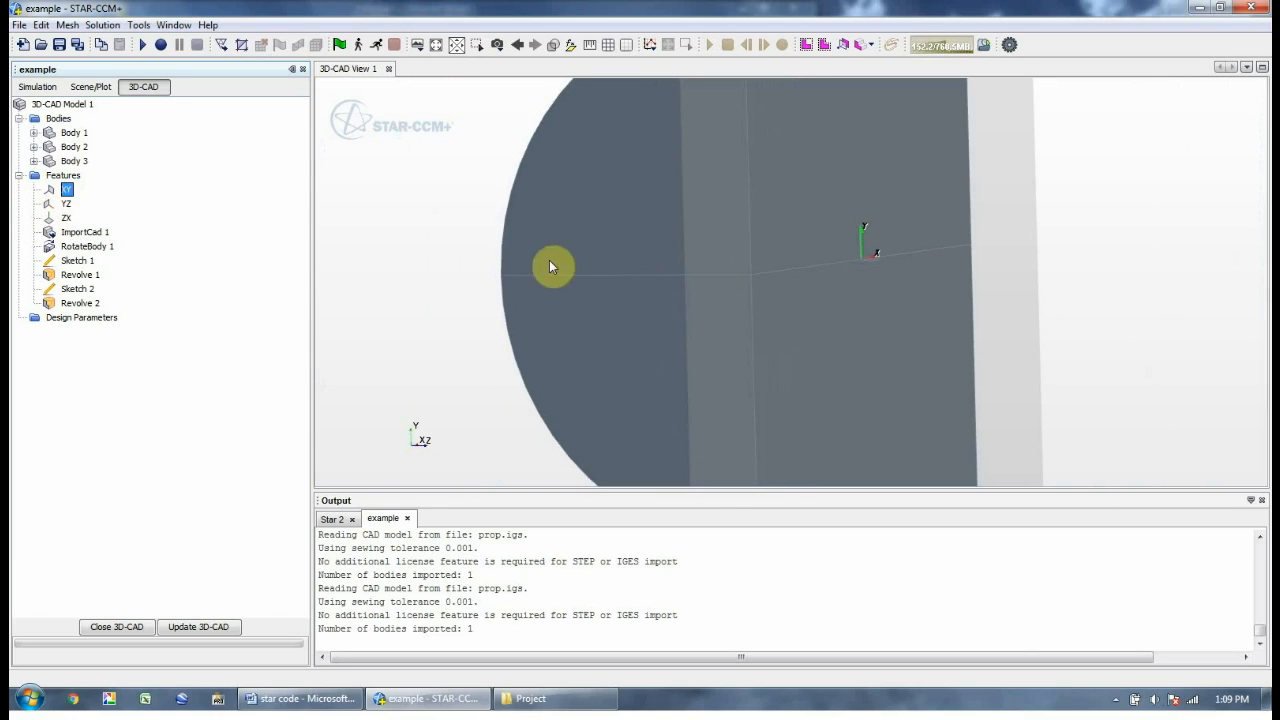
right_click(70, 190)
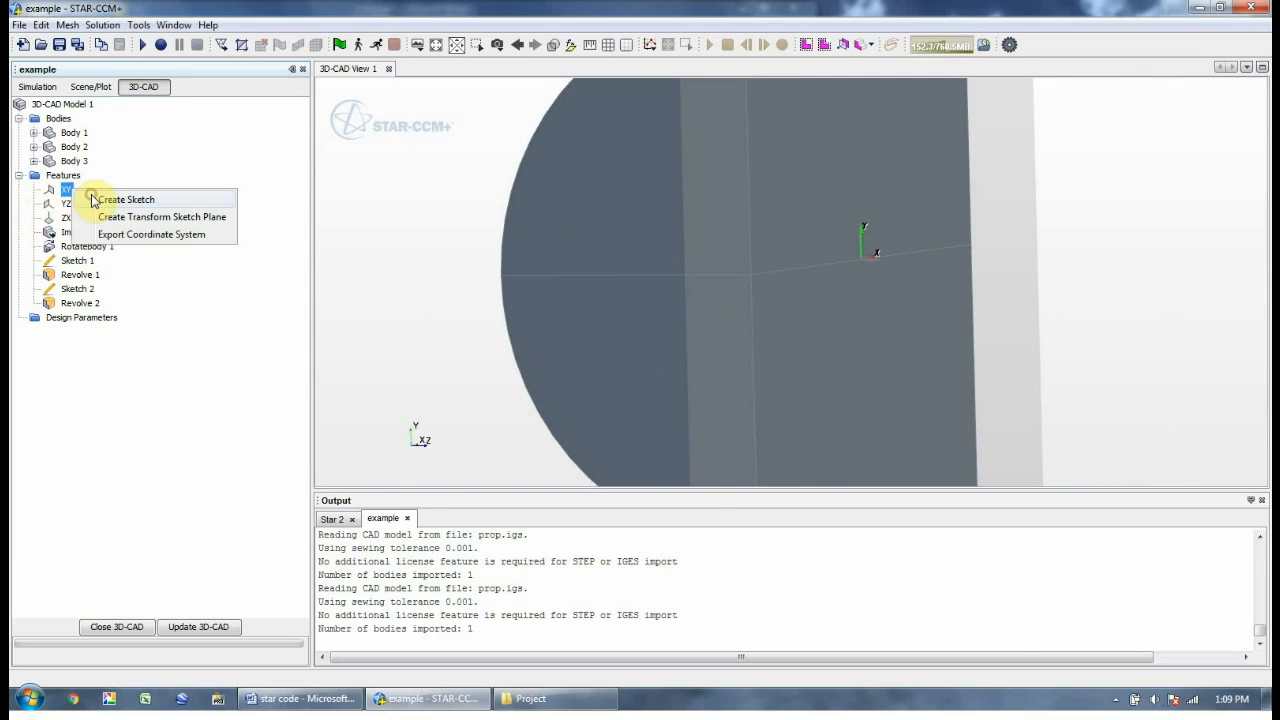
click(120, 200)
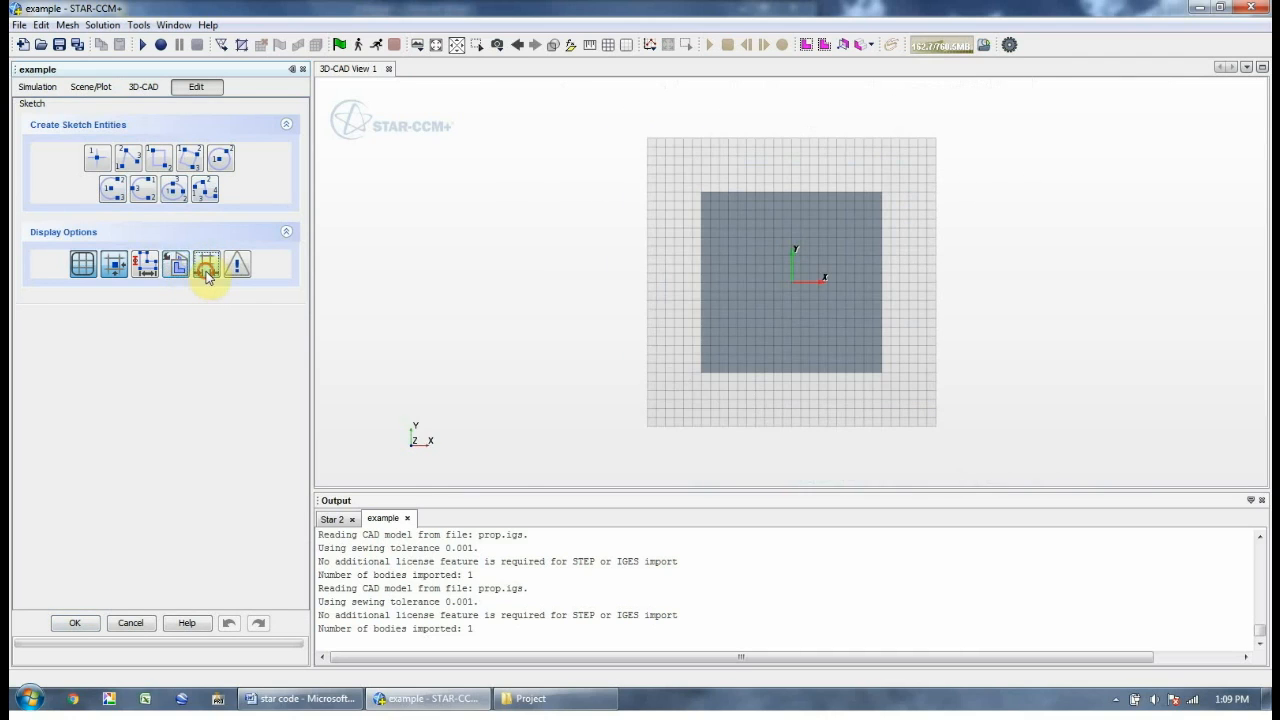
click(206, 265)
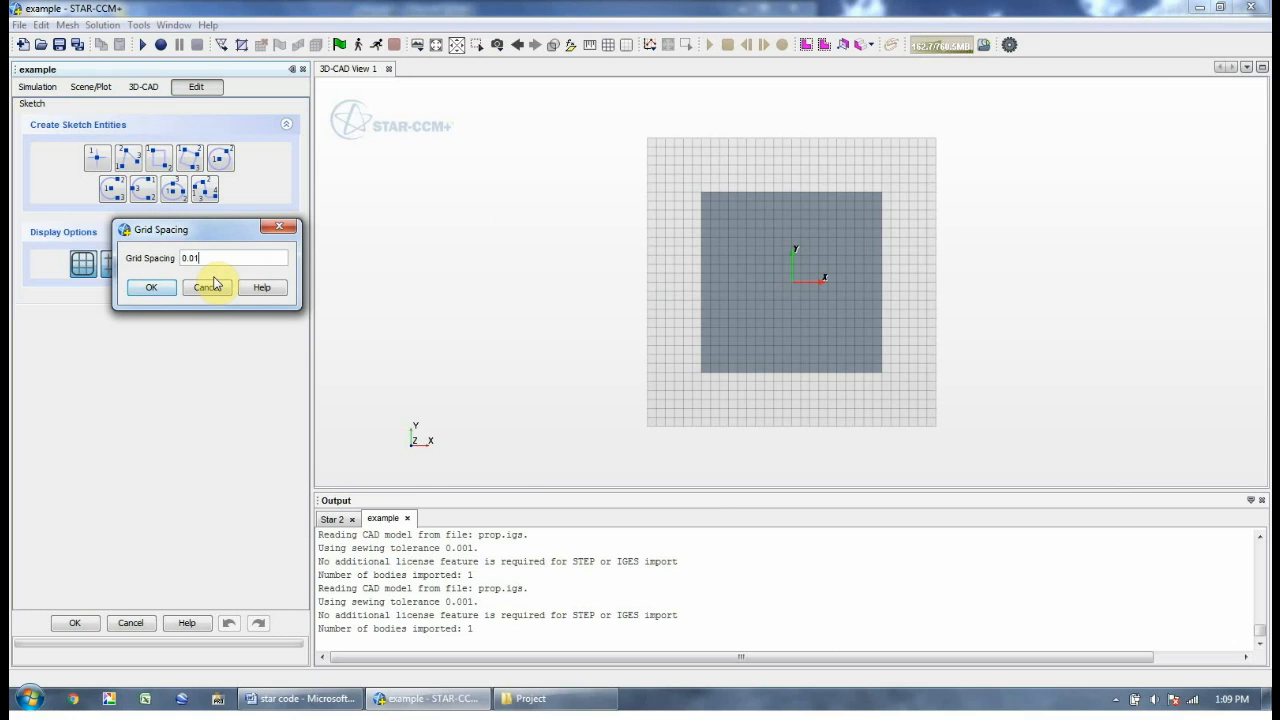
key(Return)
scroll(800, 280, up, 10)
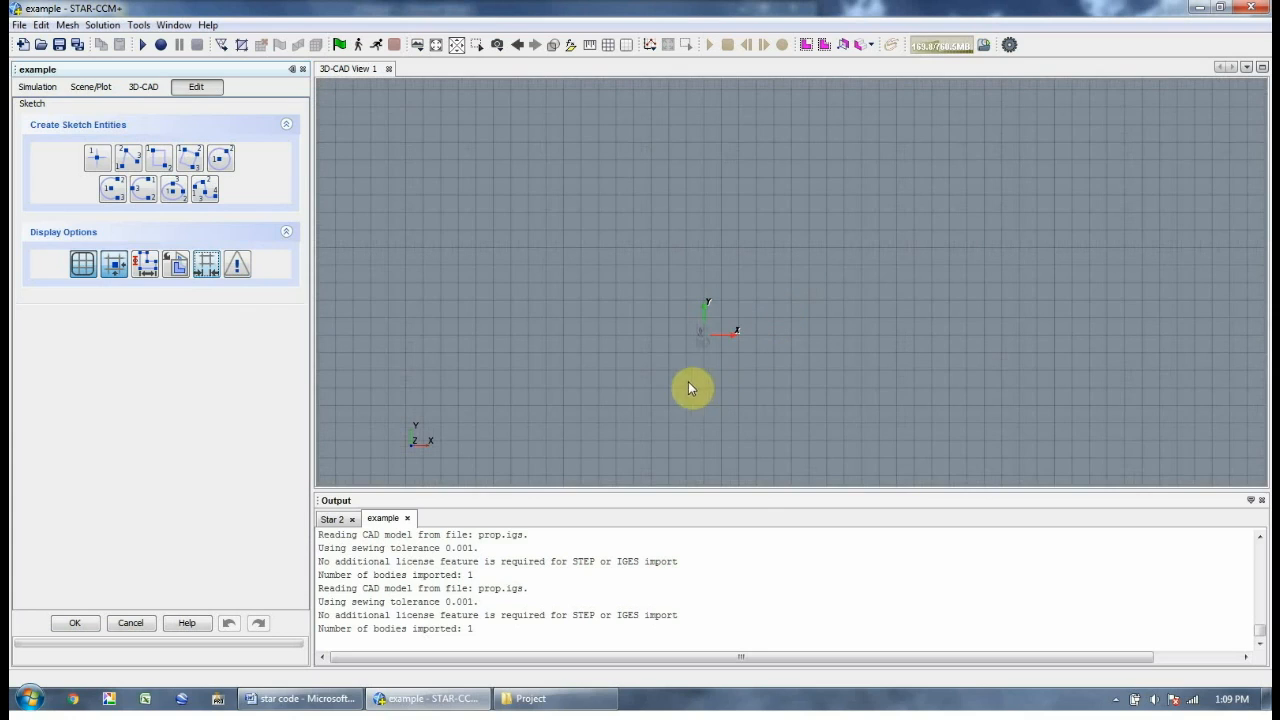
Draw a rectangle from (-0.15, 0) to about (0.16, 0.15)
click(159, 158)
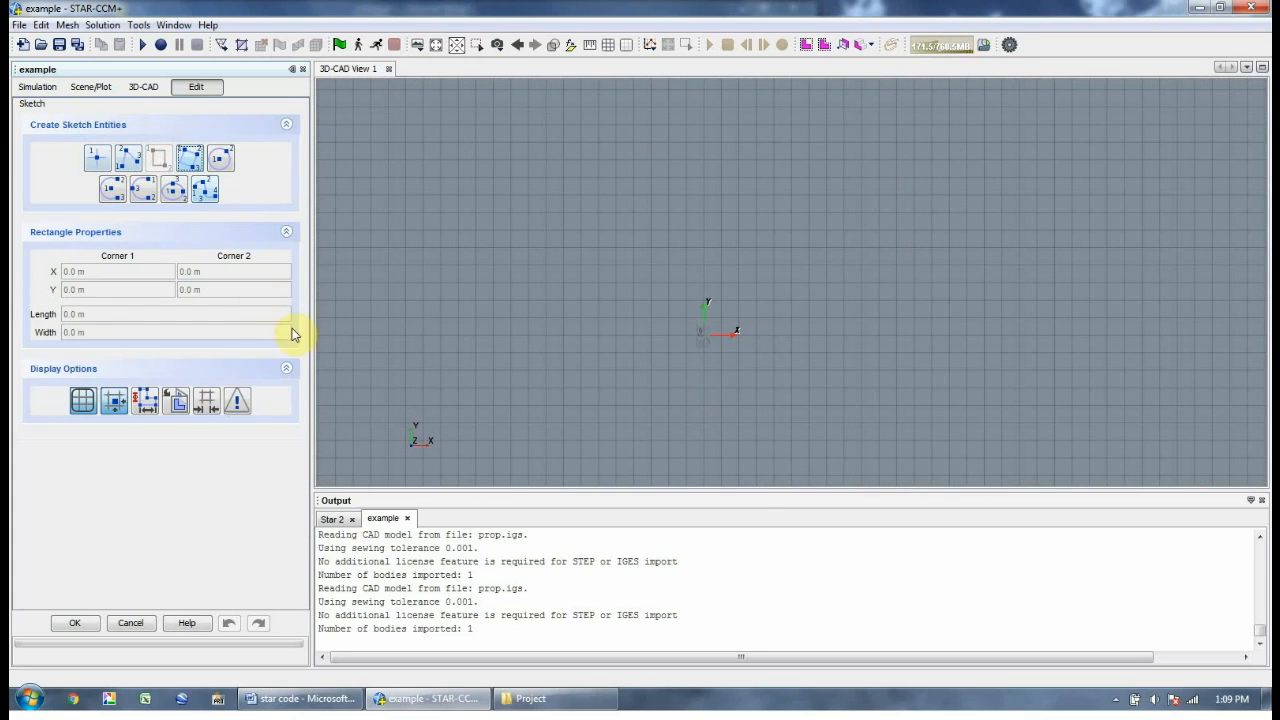
click(439, 335)
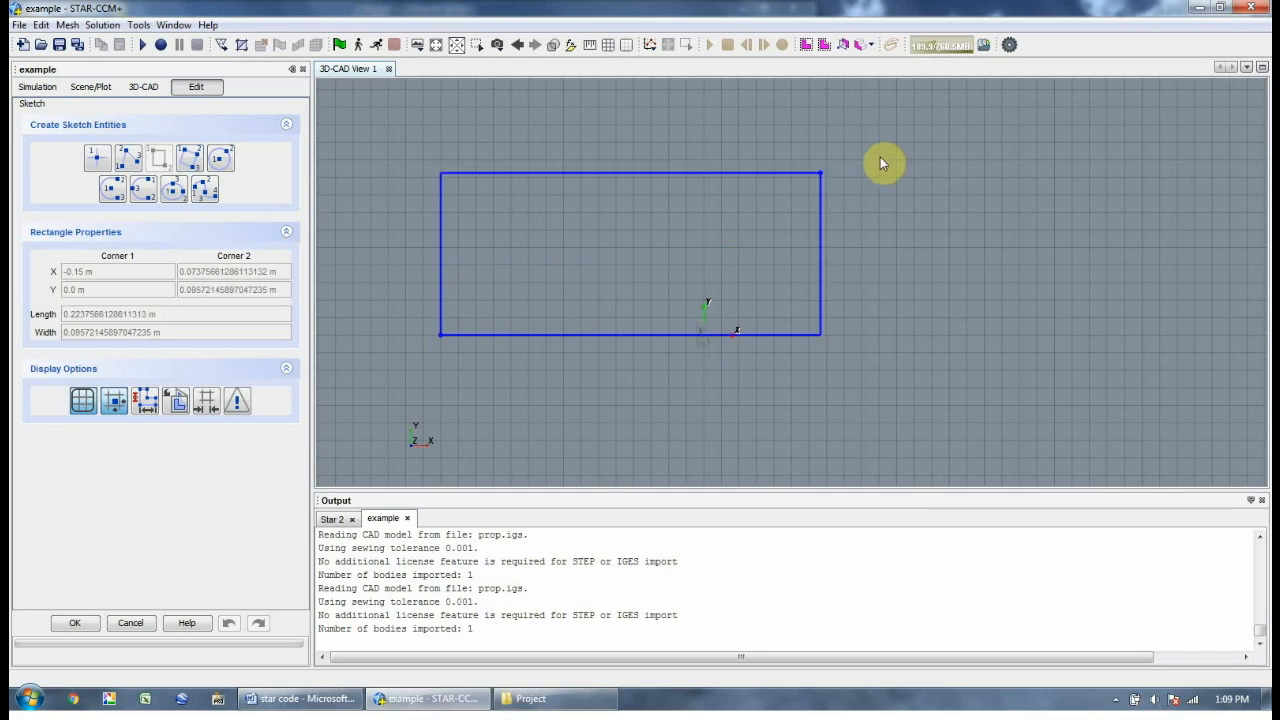
click(932, 126)
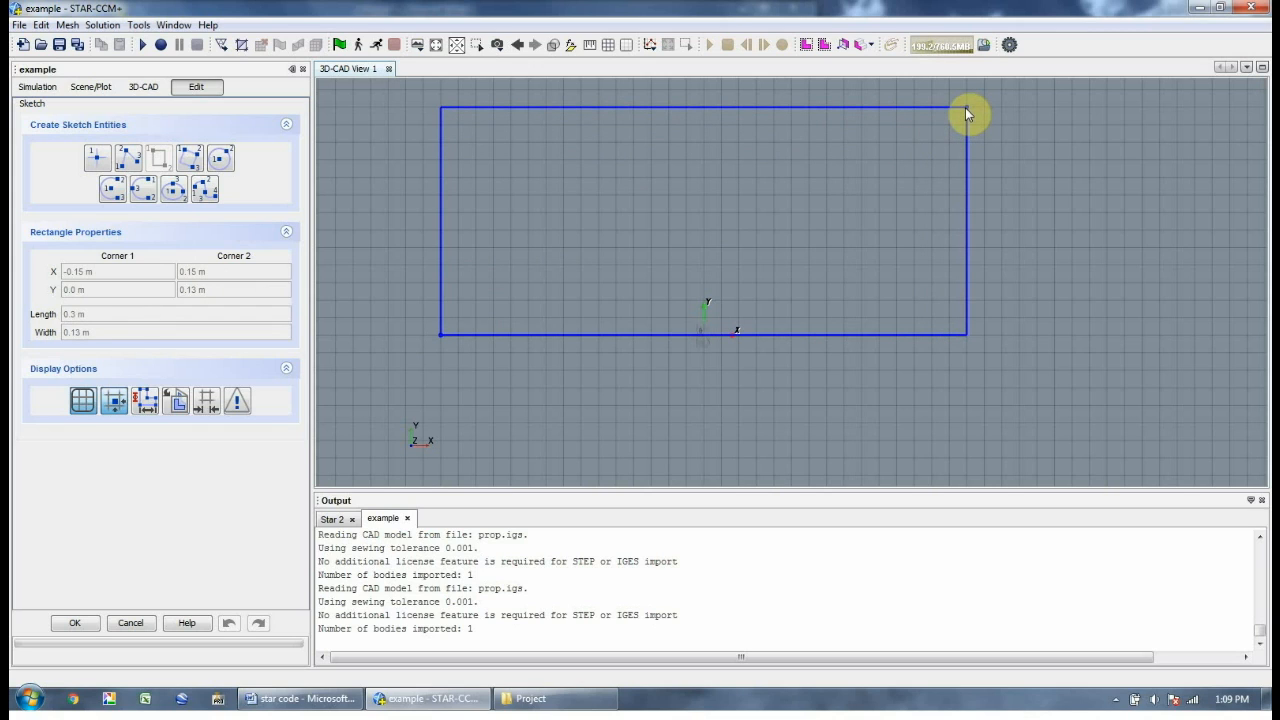
scroll(964, 95, down, 1)
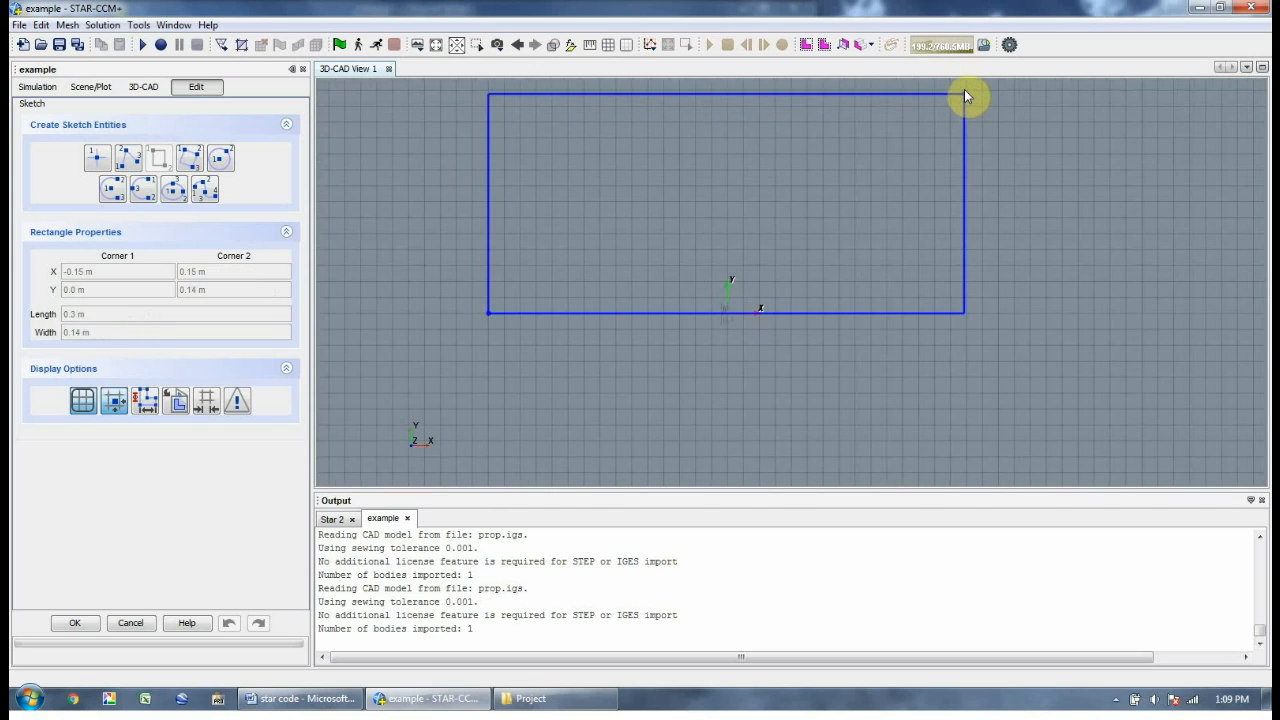
scroll(966, 76, down, 3)
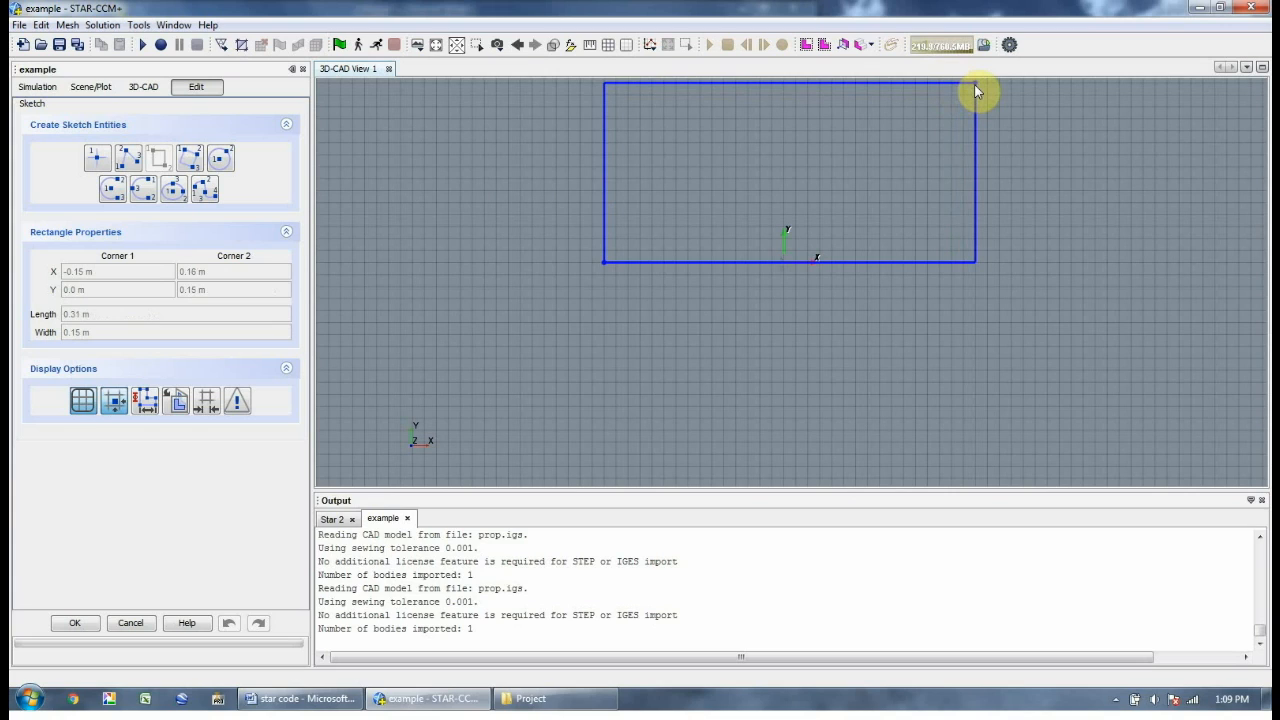
click(965, 84)
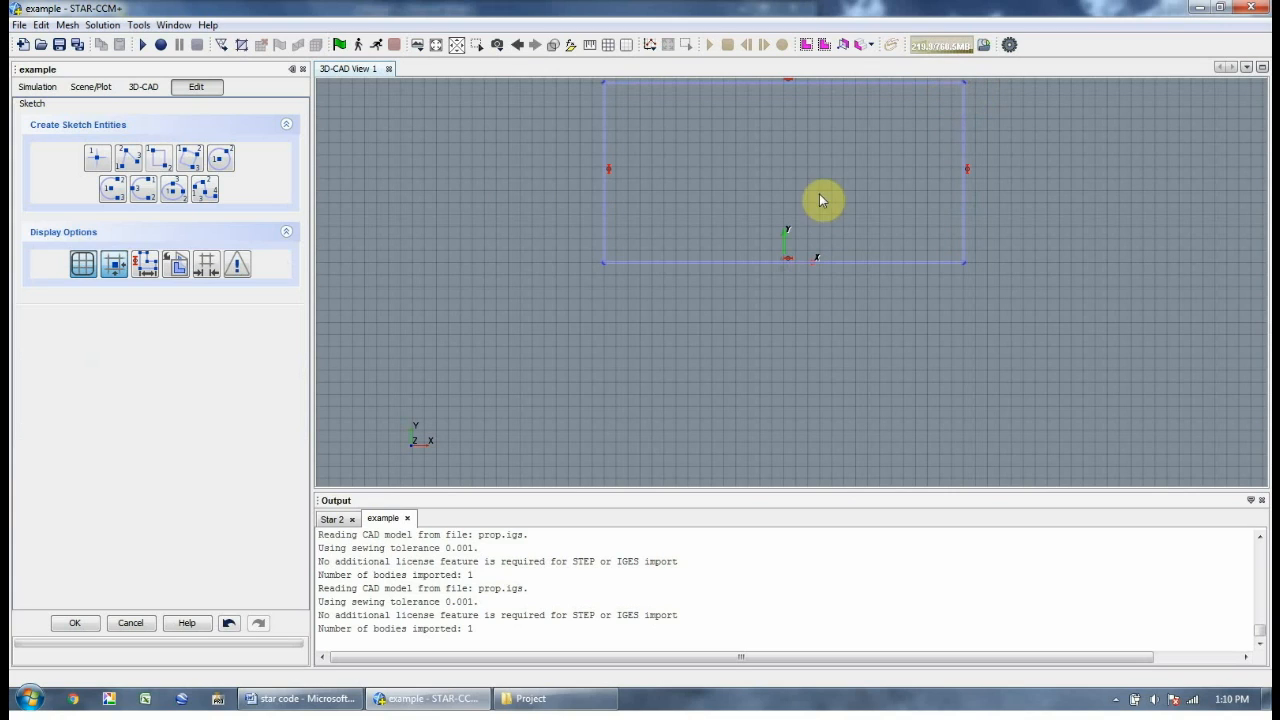
Close Sketch 3 and revolve it by -90 degrees into separate Body 4
click(75, 622)
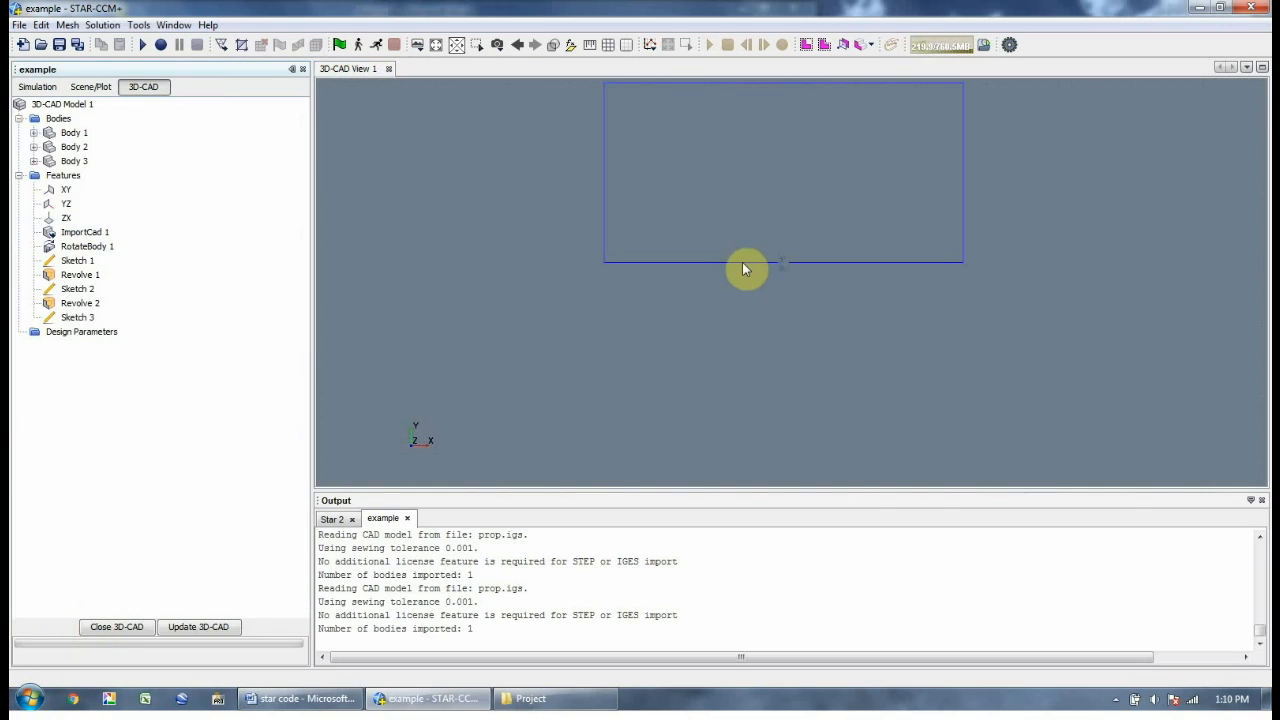
click(78, 317)
click(80, 316)
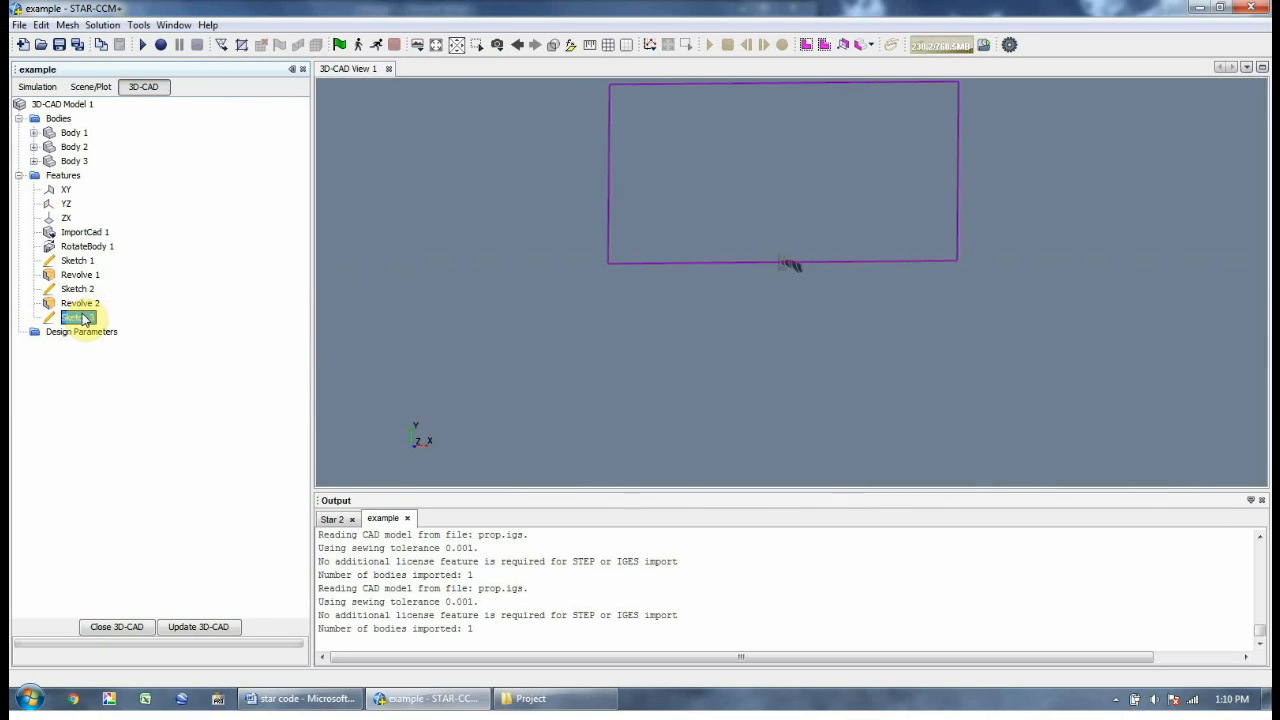
right_click(83, 318)
click(140, 361)
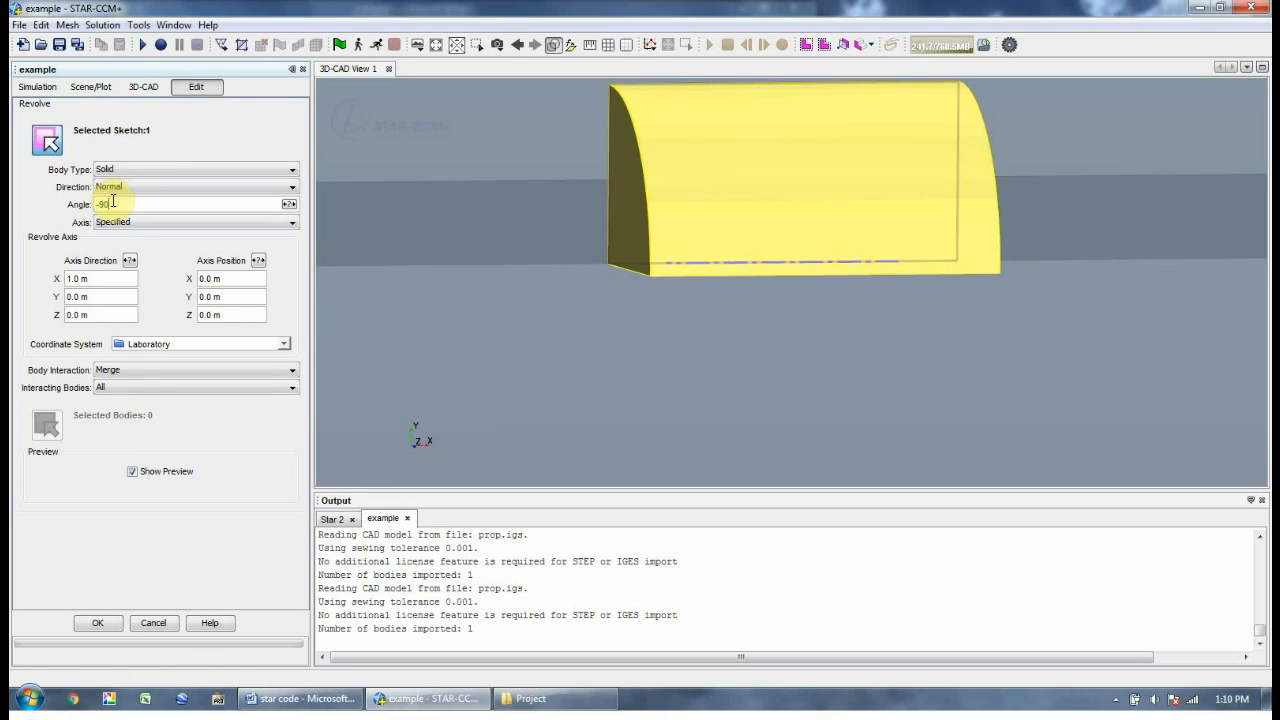
click(113, 201)
text(-90)
key(Return)
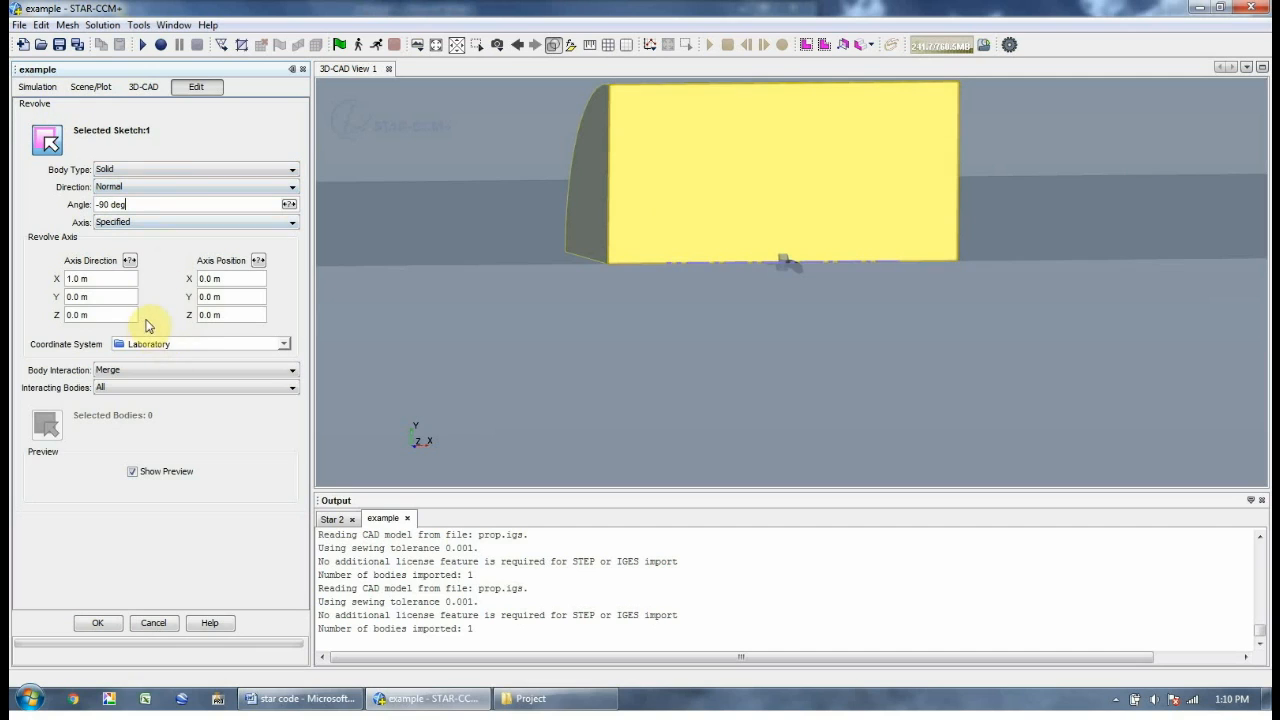
click(105, 384)
click(97, 622)
click(592, 275)
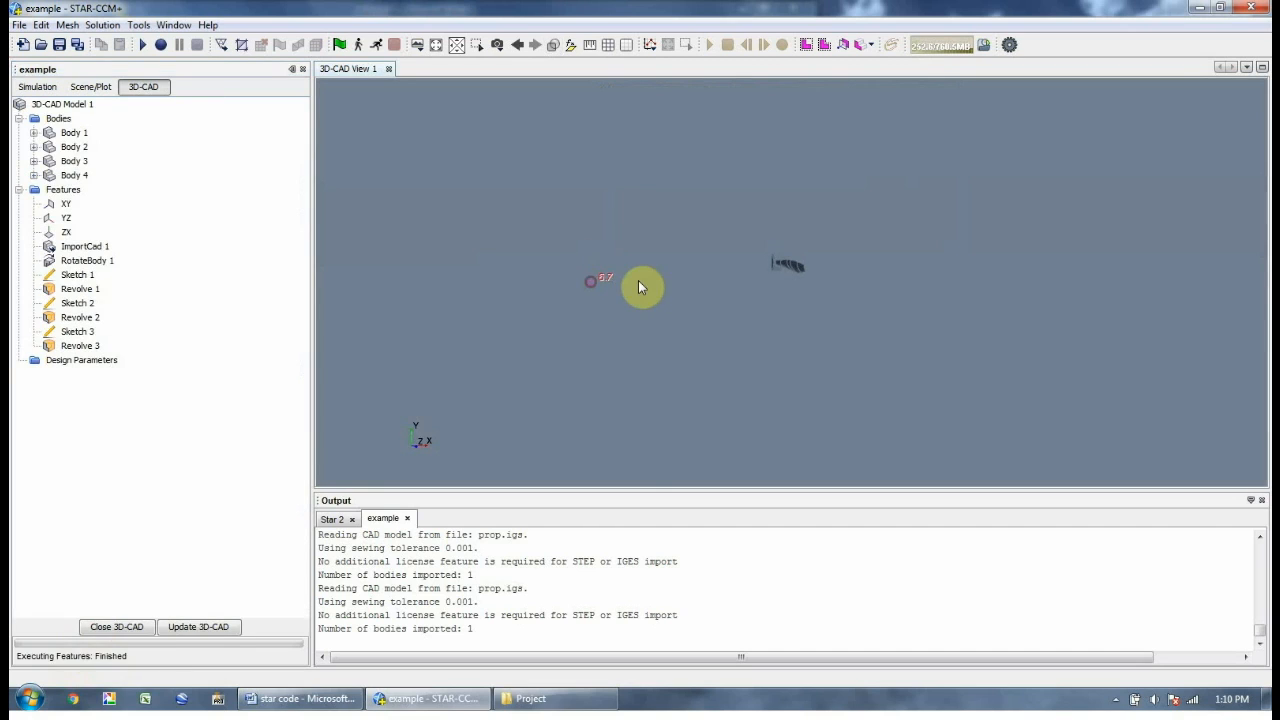
click(66, 204)
Sketch a 0.3 m by 0.14 m rectangle from (-0.15, 0) below the axis on XY
right_click(65, 204)
click(89, 216)
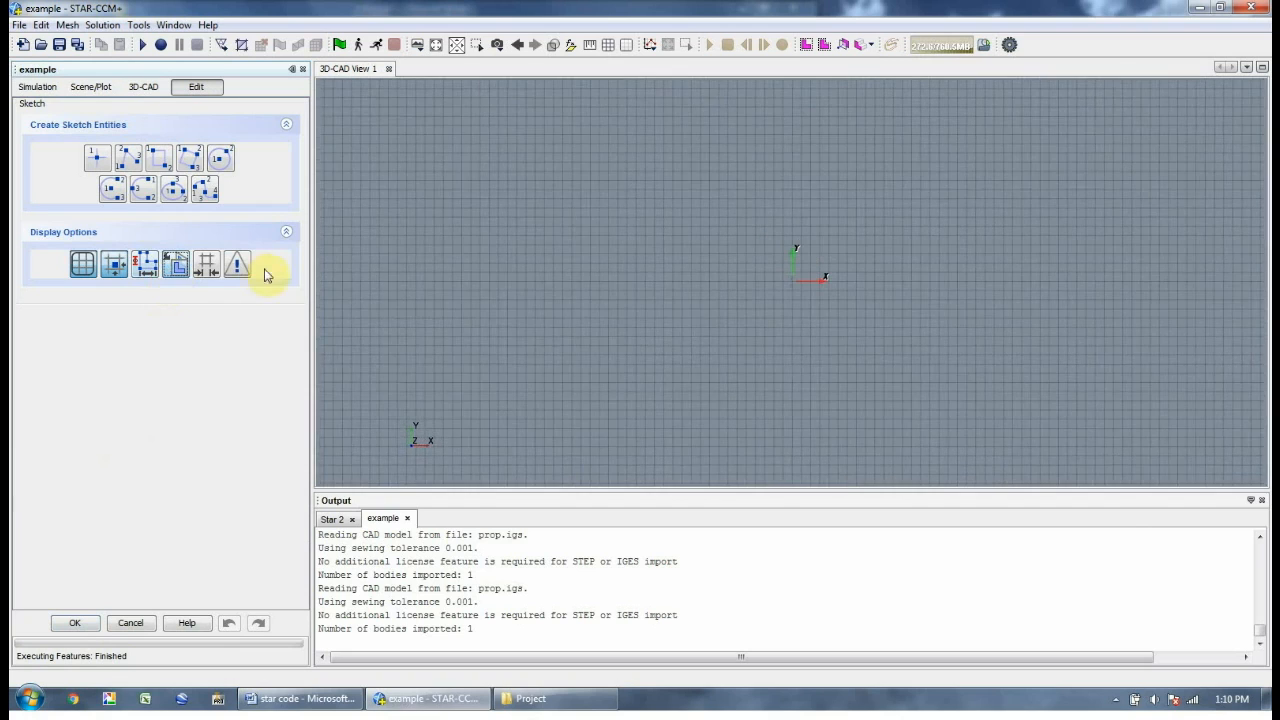
click(158, 158)
click(634, 270)
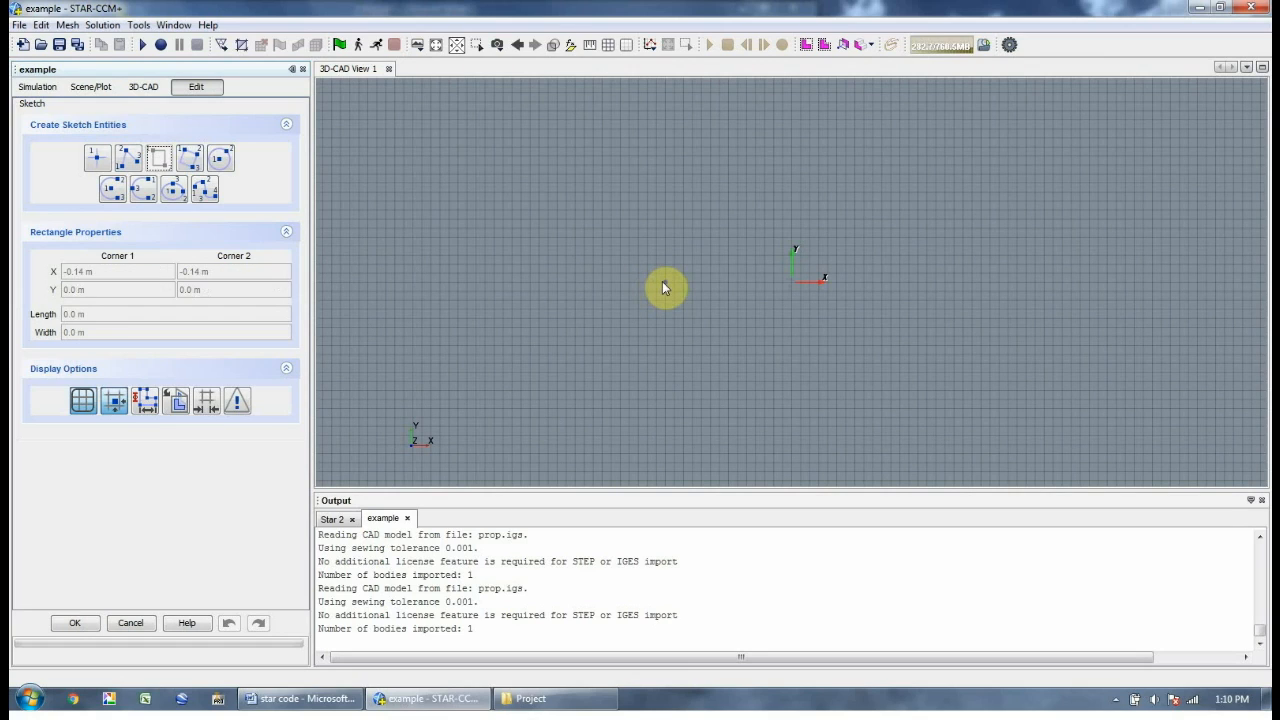
mouse_move(659, 287)
mouse_down()
mouse_move(1077, 389)
mouse_move(1043, 429)
mouse_move(1033, 415)
mouse_move(930, 415)
mouse_up()
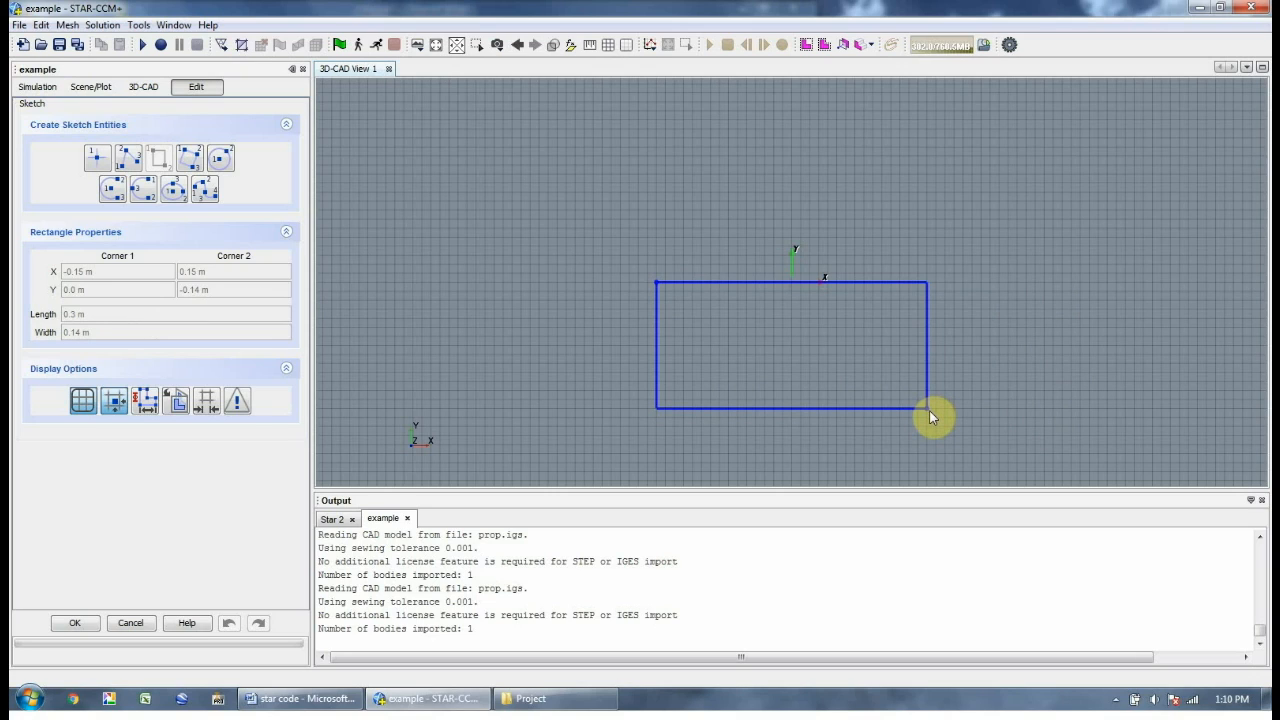
drag(929, 411, 929, 415)
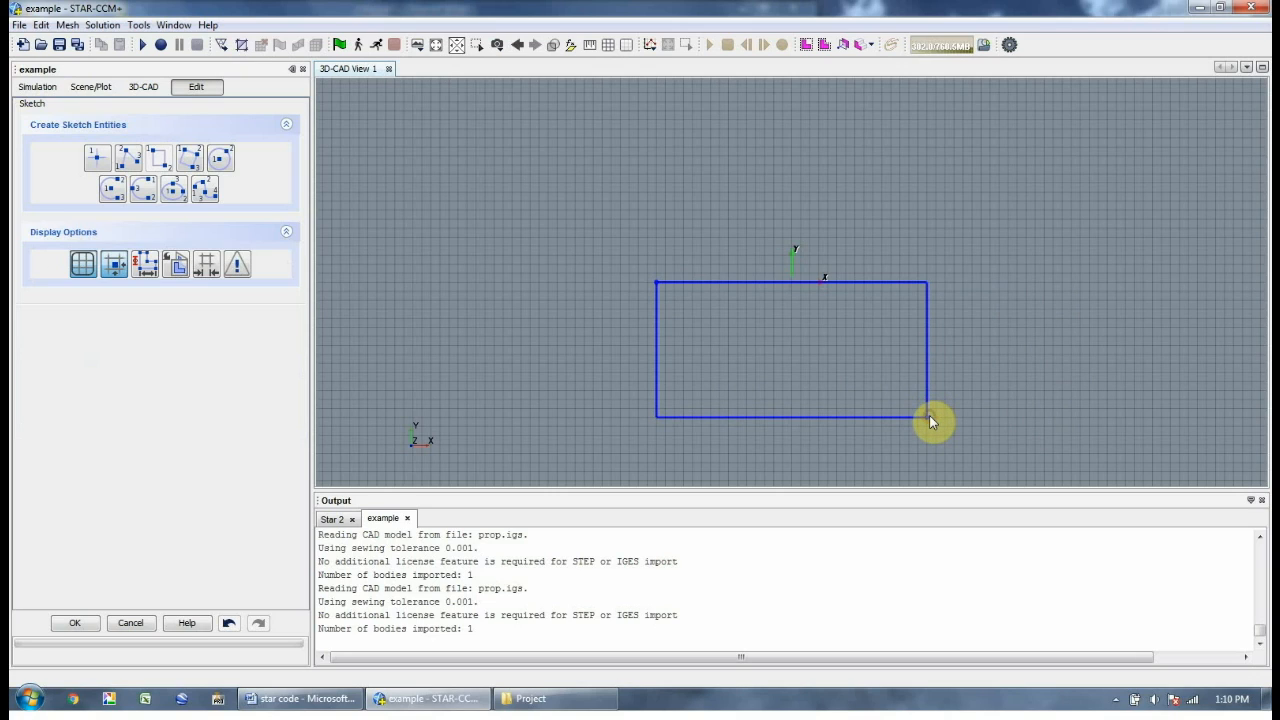
click(74, 622)
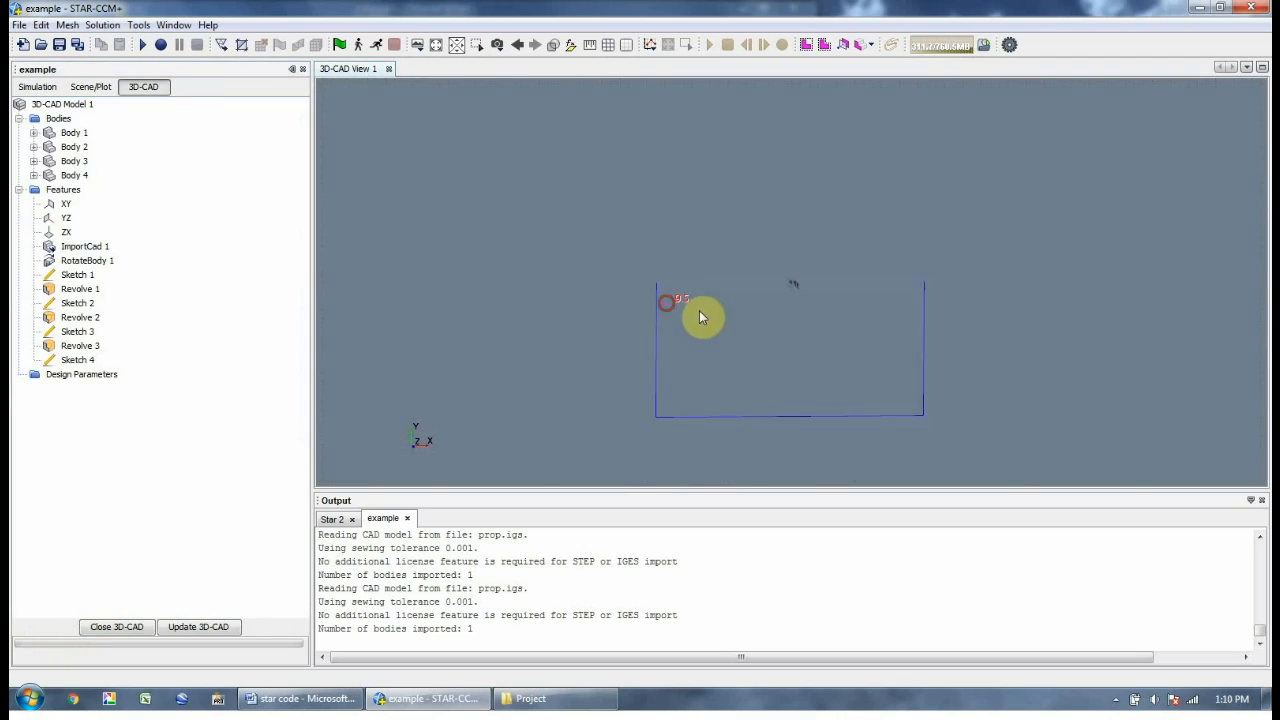
Revolve Sketch 4 by 90 degrees about X into separate Body 5
click(77, 360)
right_click(77, 360)
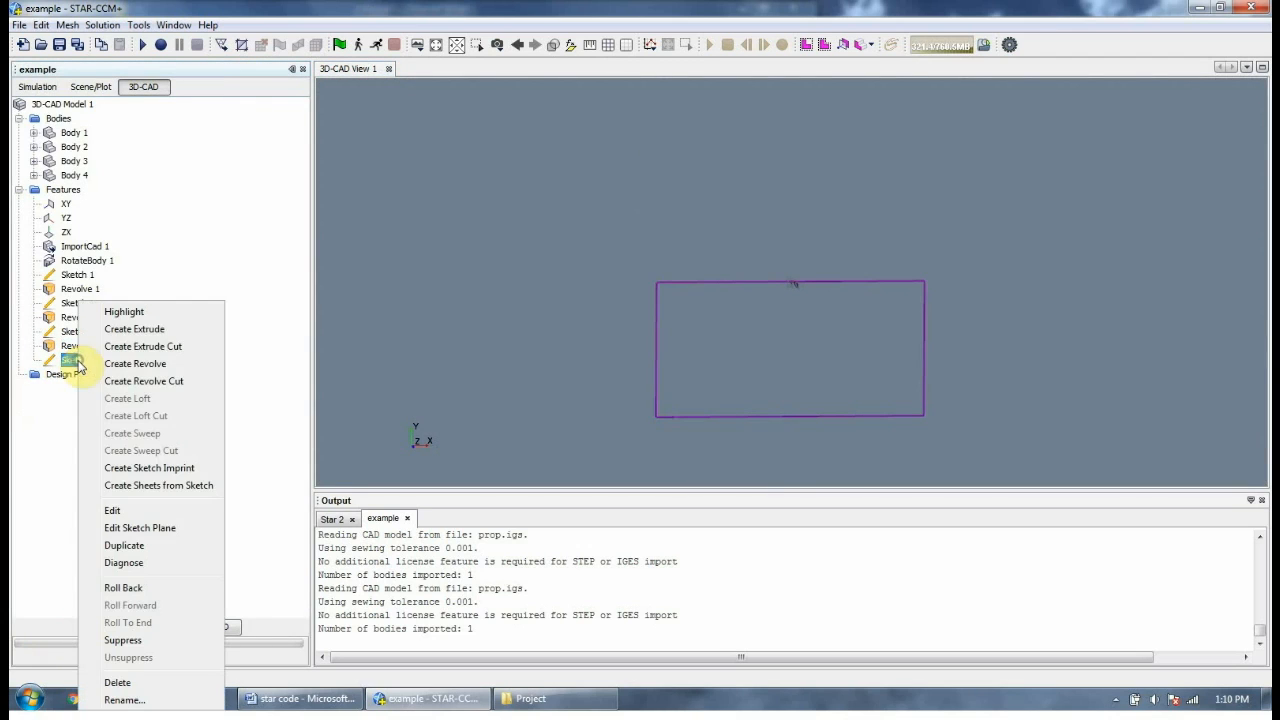
click(143, 363)
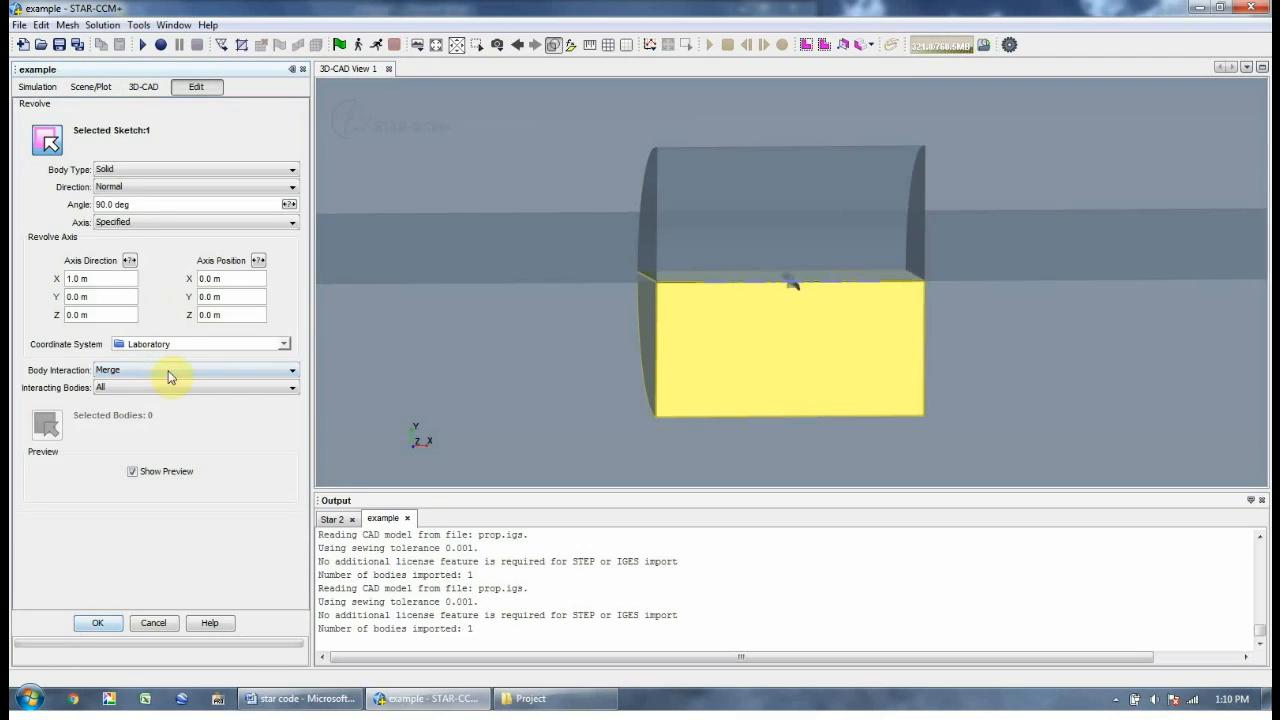
click(193, 370)
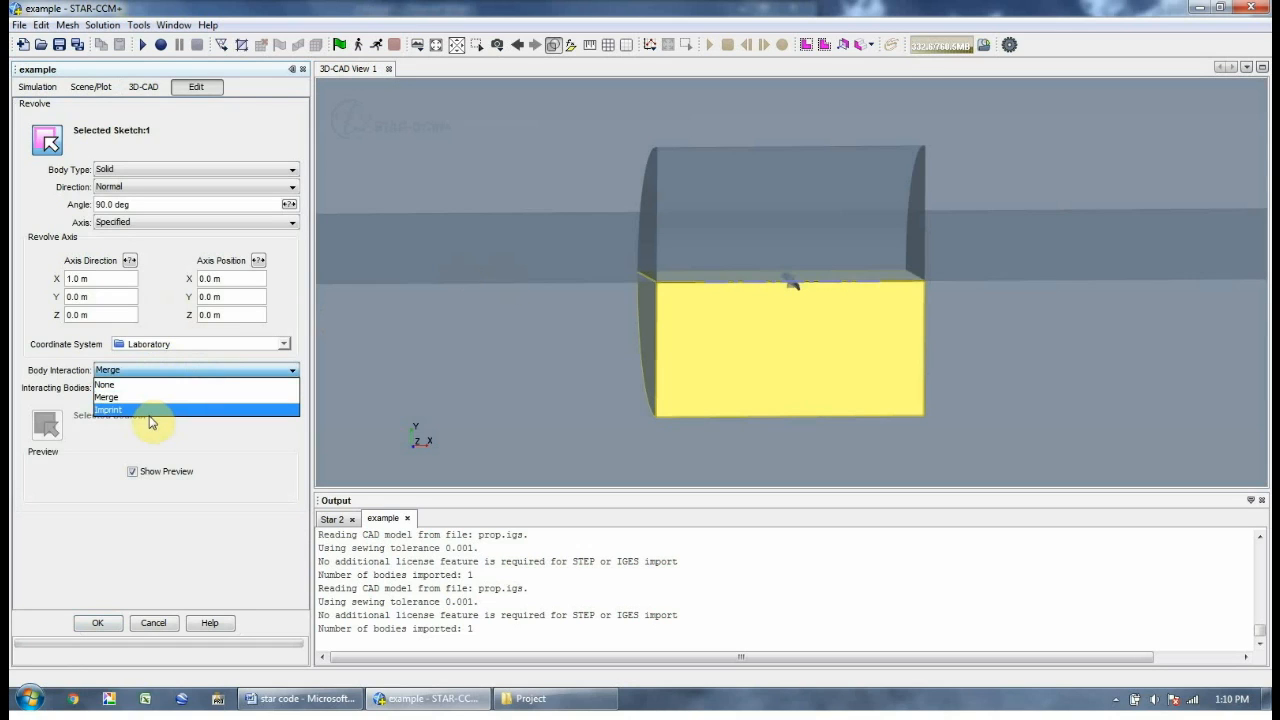
click(149, 386)
click(90, 622)
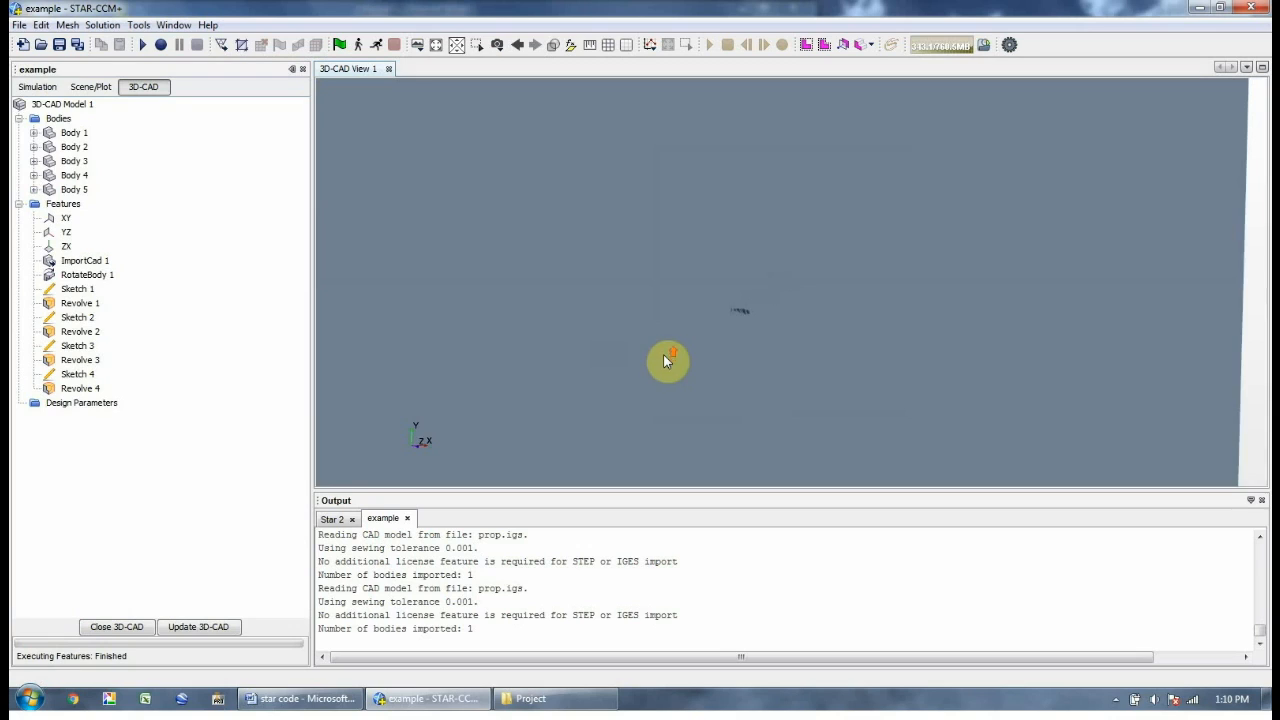
click(18, 25)
click(422, 178)
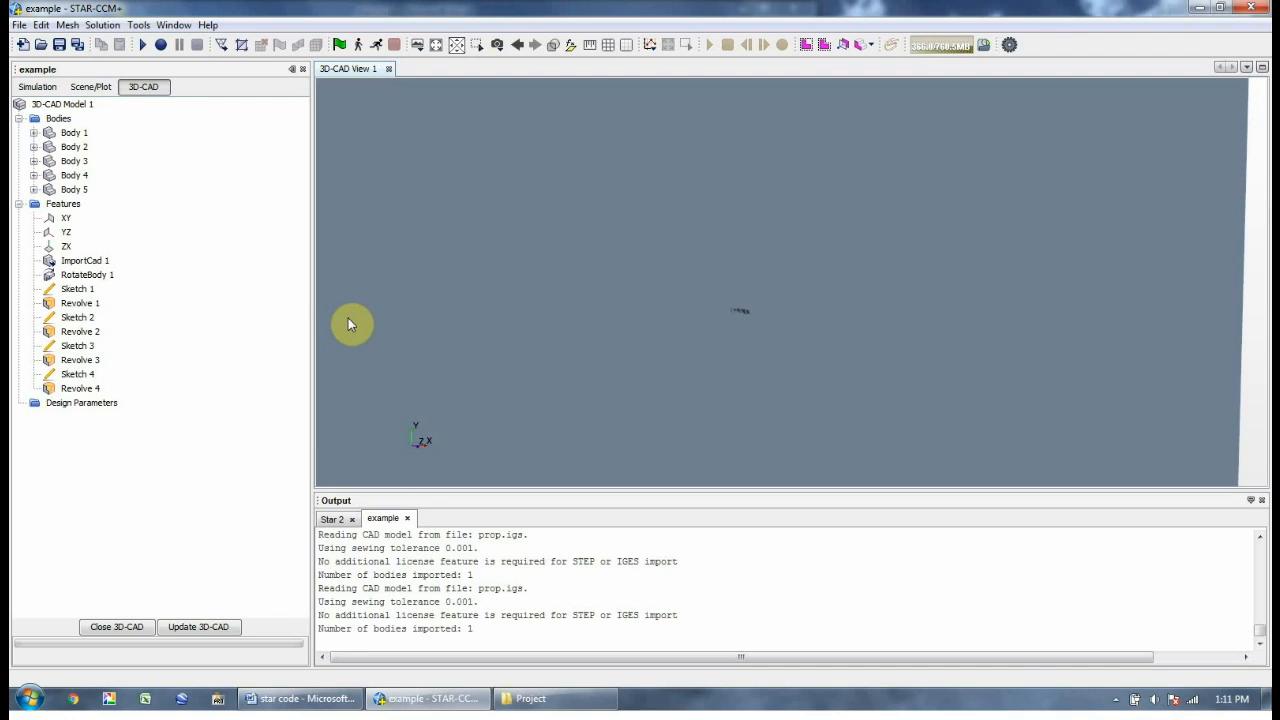
Rename Body 2 to fluid1 and Body 3 to fluid2 in the model tree
scroll(662, 328, up, 5)
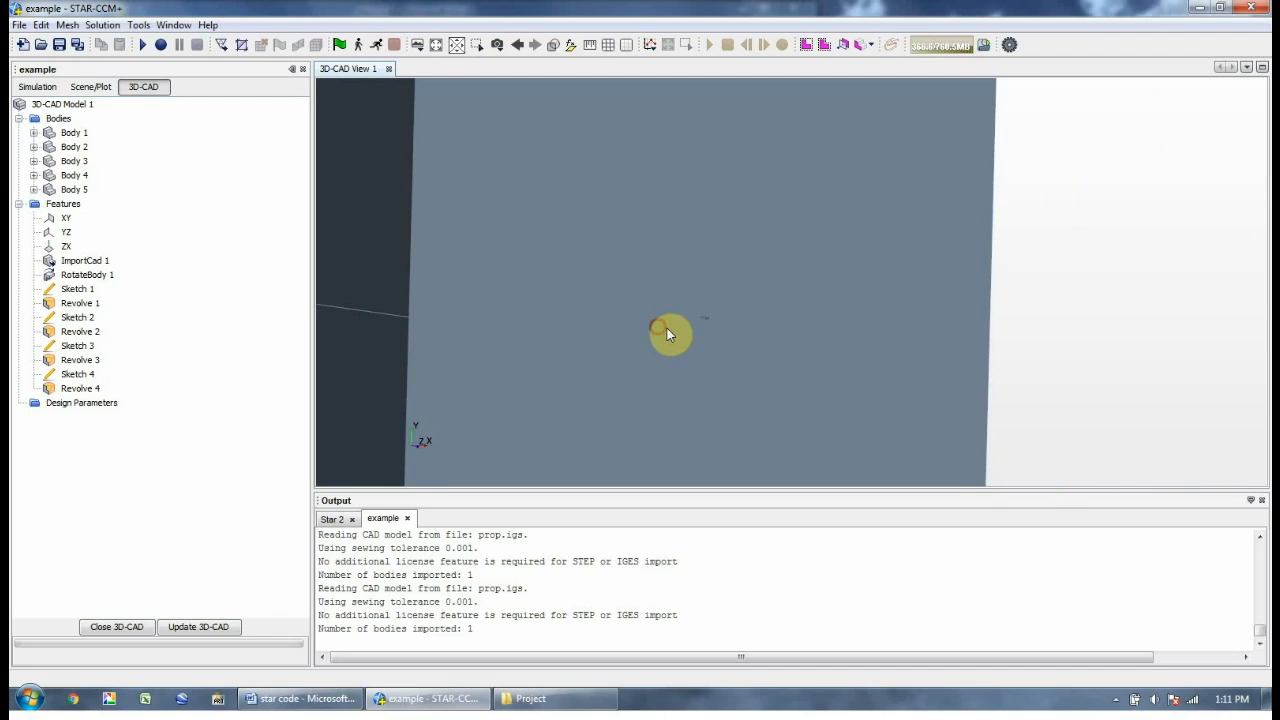
scroll(712, 335, down, 1)
click(66, 148)
right_click(66, 148)
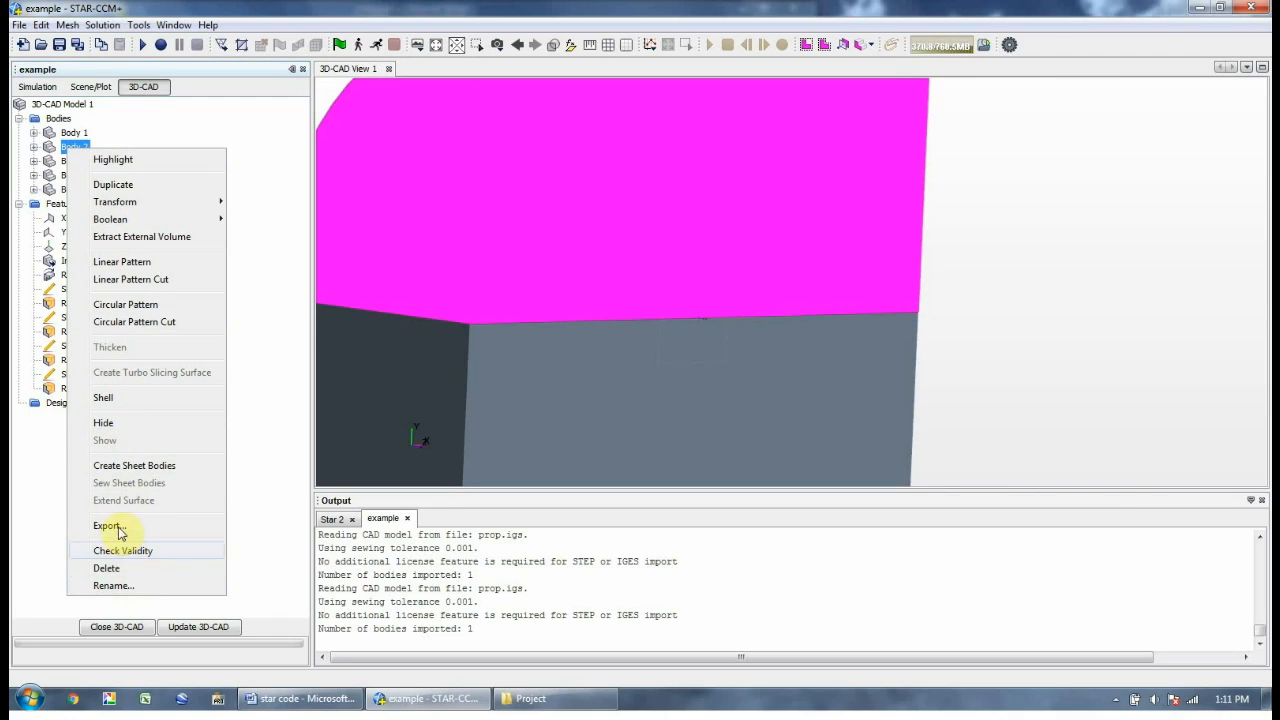
click(113, 586)
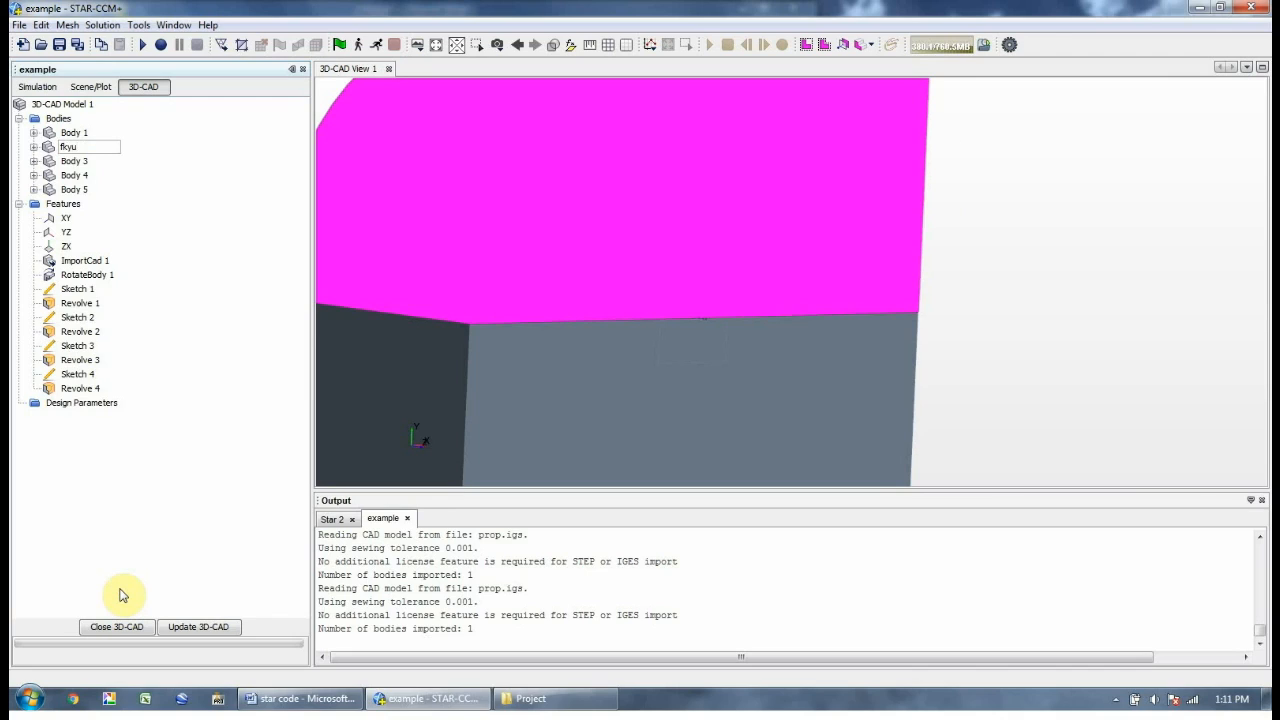
text(fluid1)
key(Return)
click(72, 164)
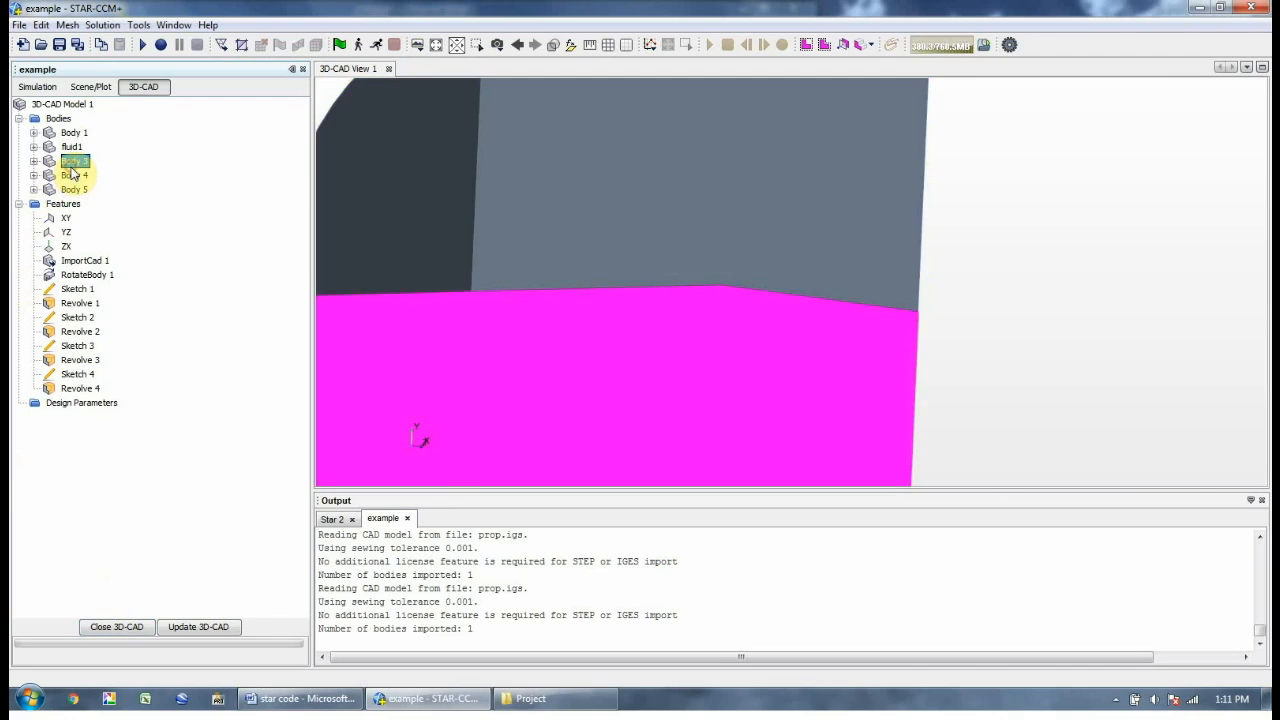
right_click(71, 171)
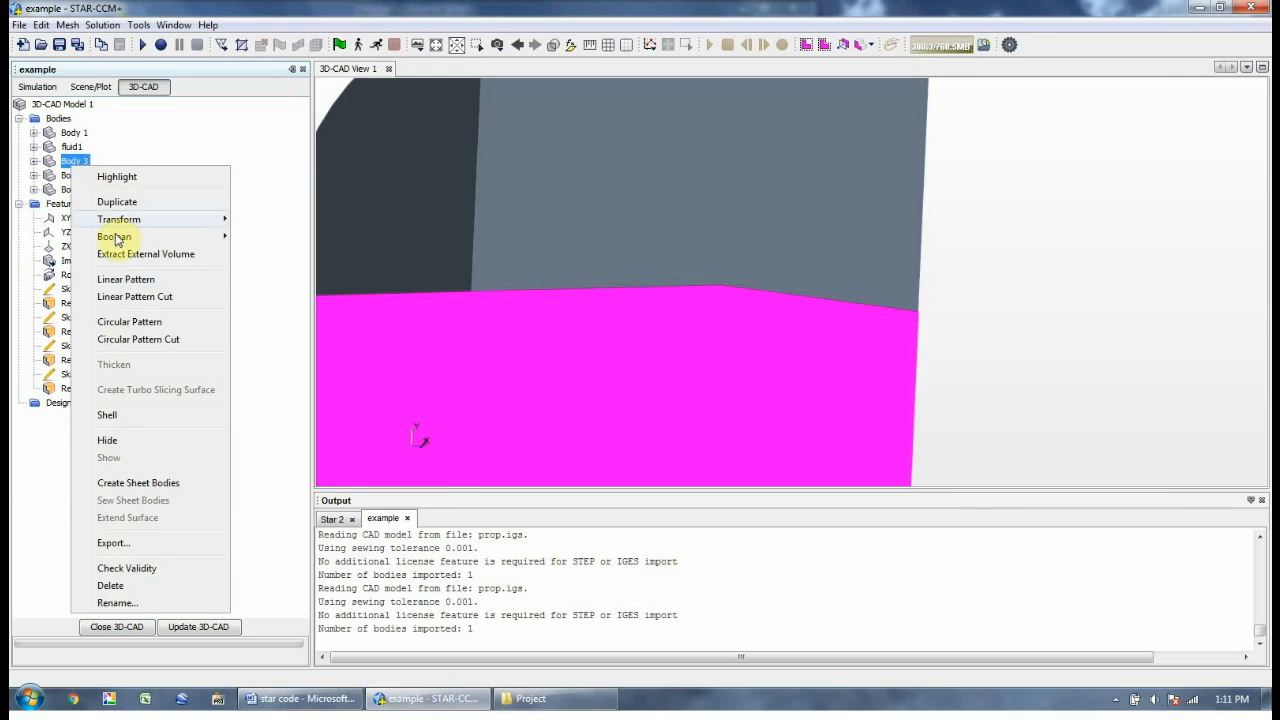
click(123, 603)
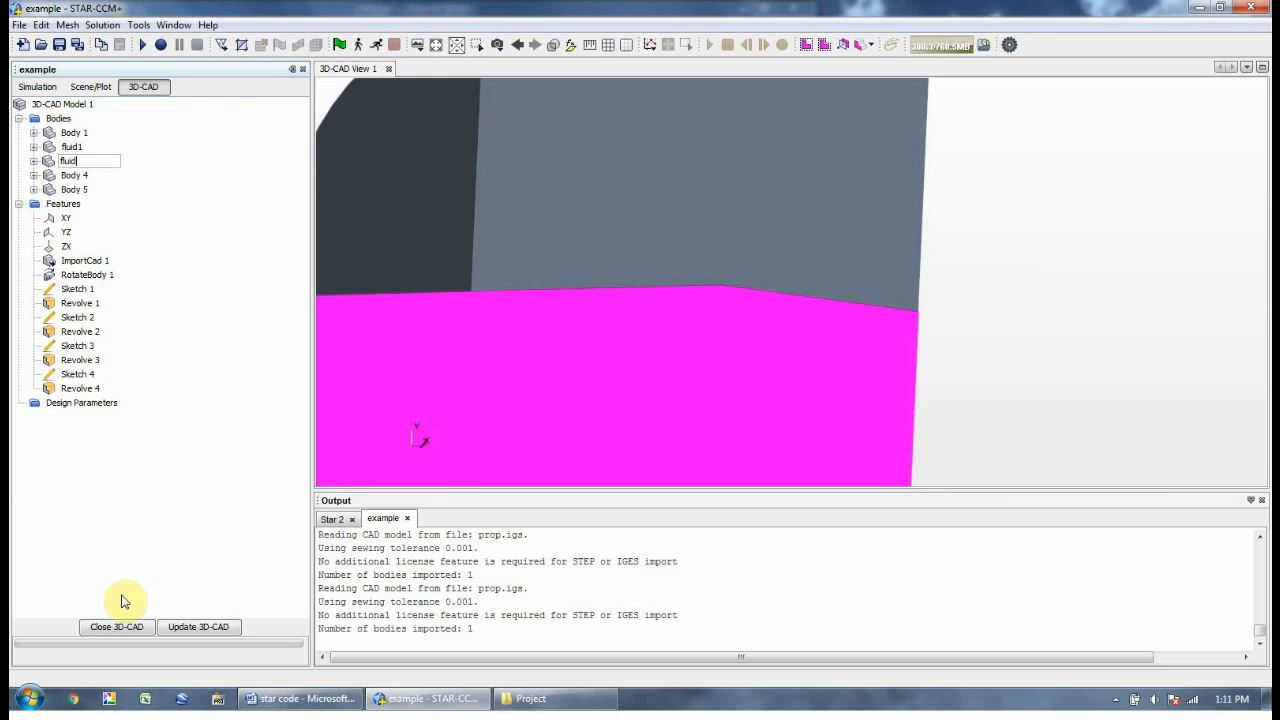
text(fluid2)
key(Return)
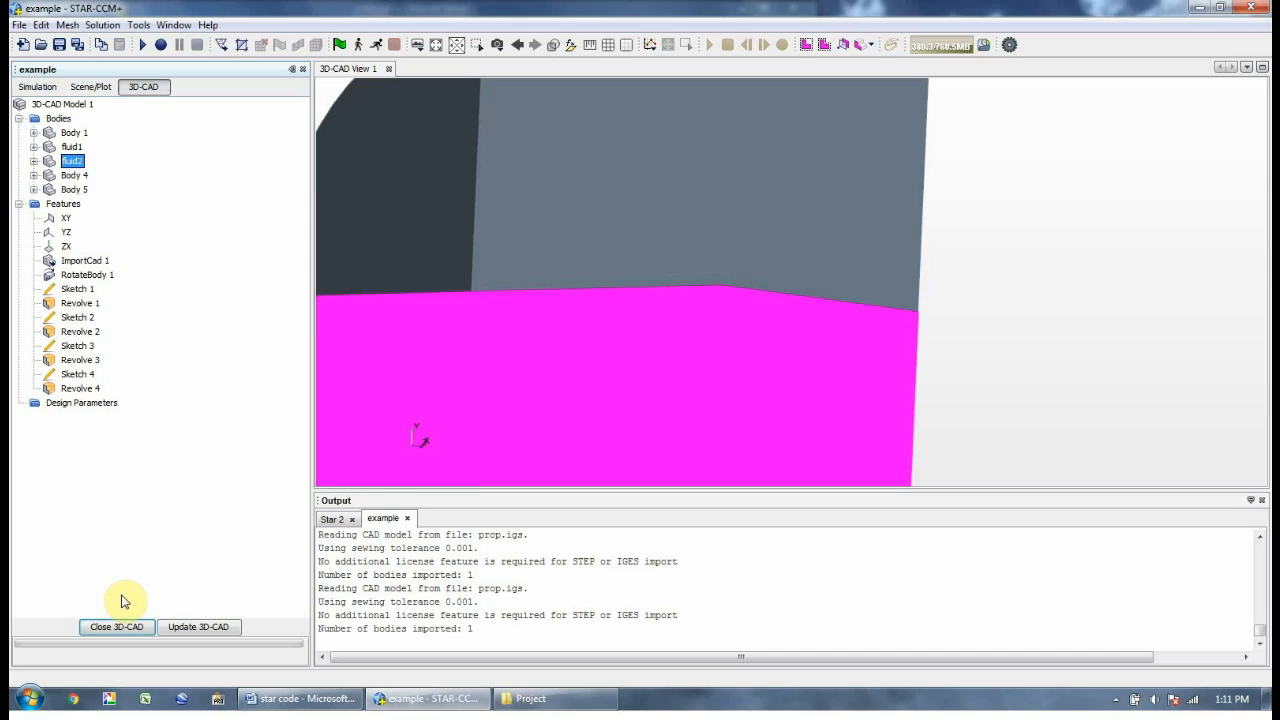
Rename Body 4 to rot1, Body 5 to rot2 and Body 1 to prop
click(80, 176)
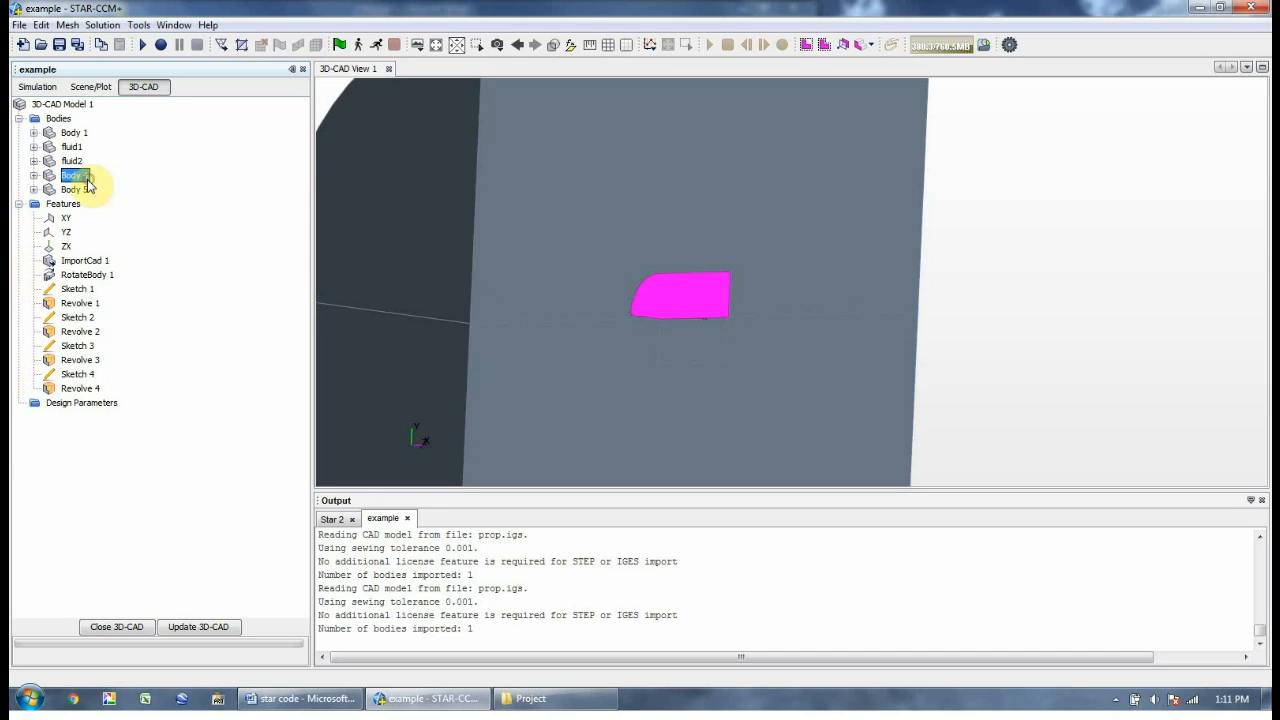
right_click(80, 176)
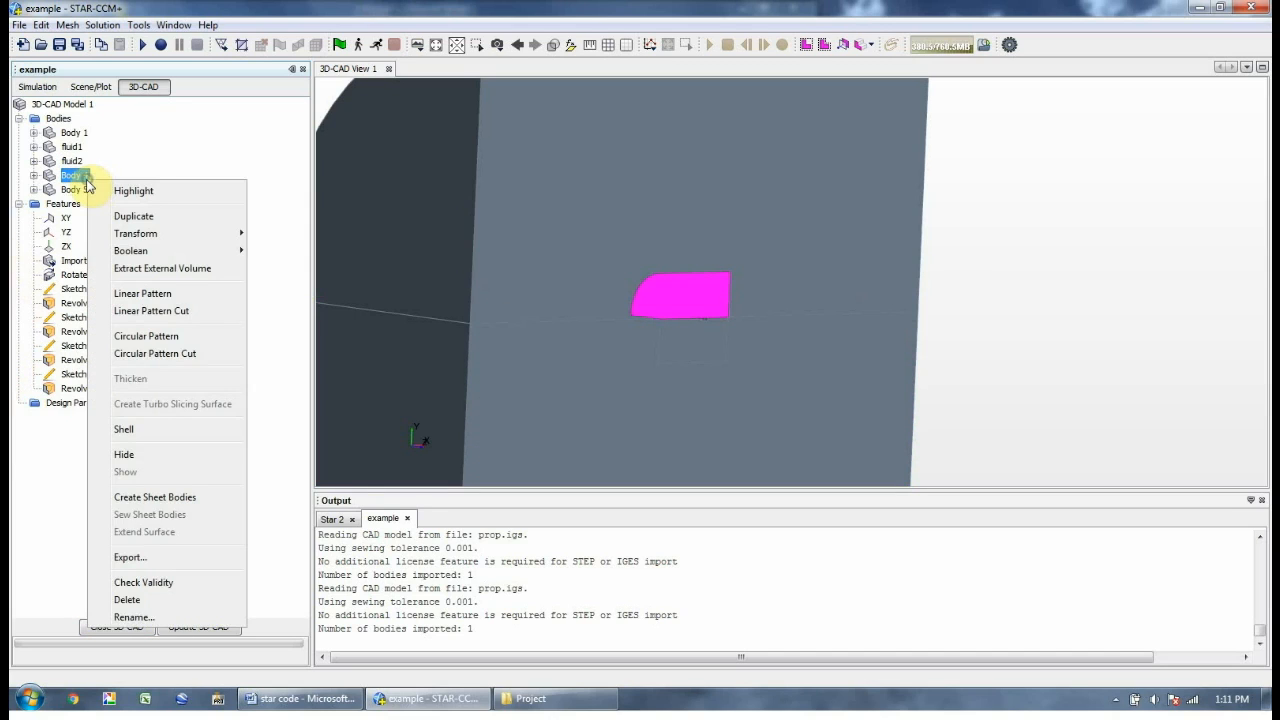
click(130, 617)
text(rot)
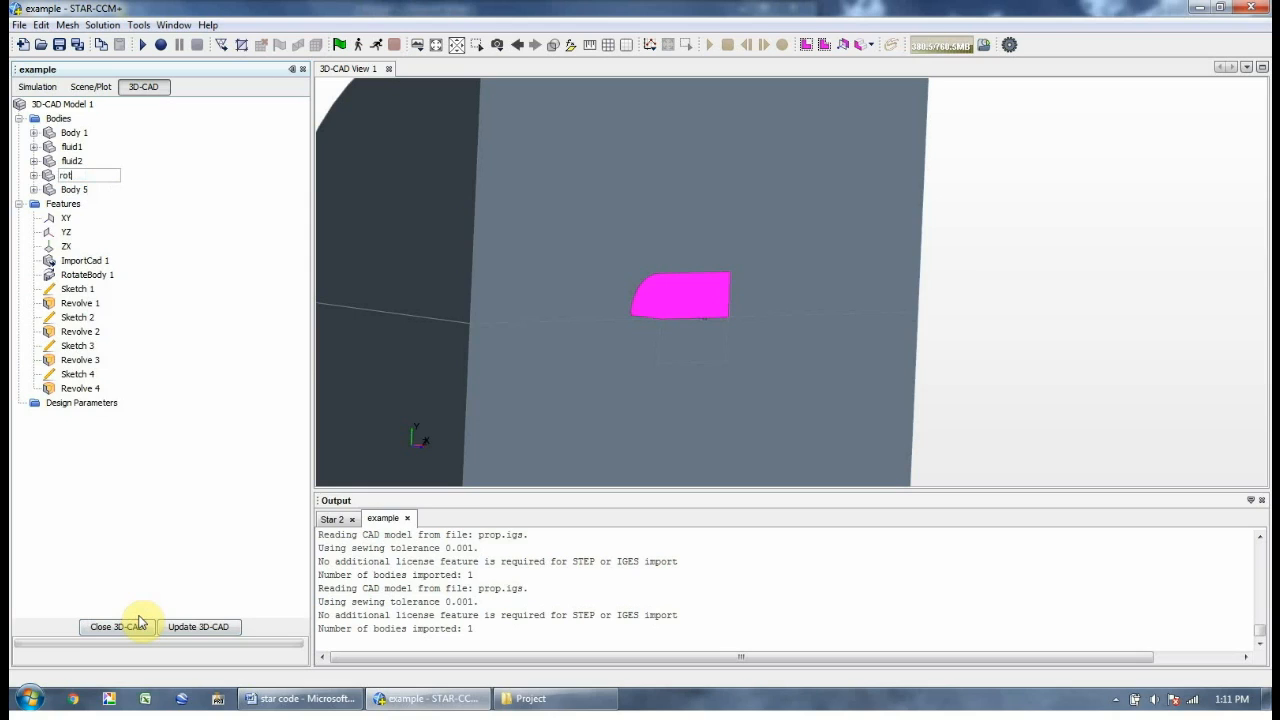
text(1)
key(Return)
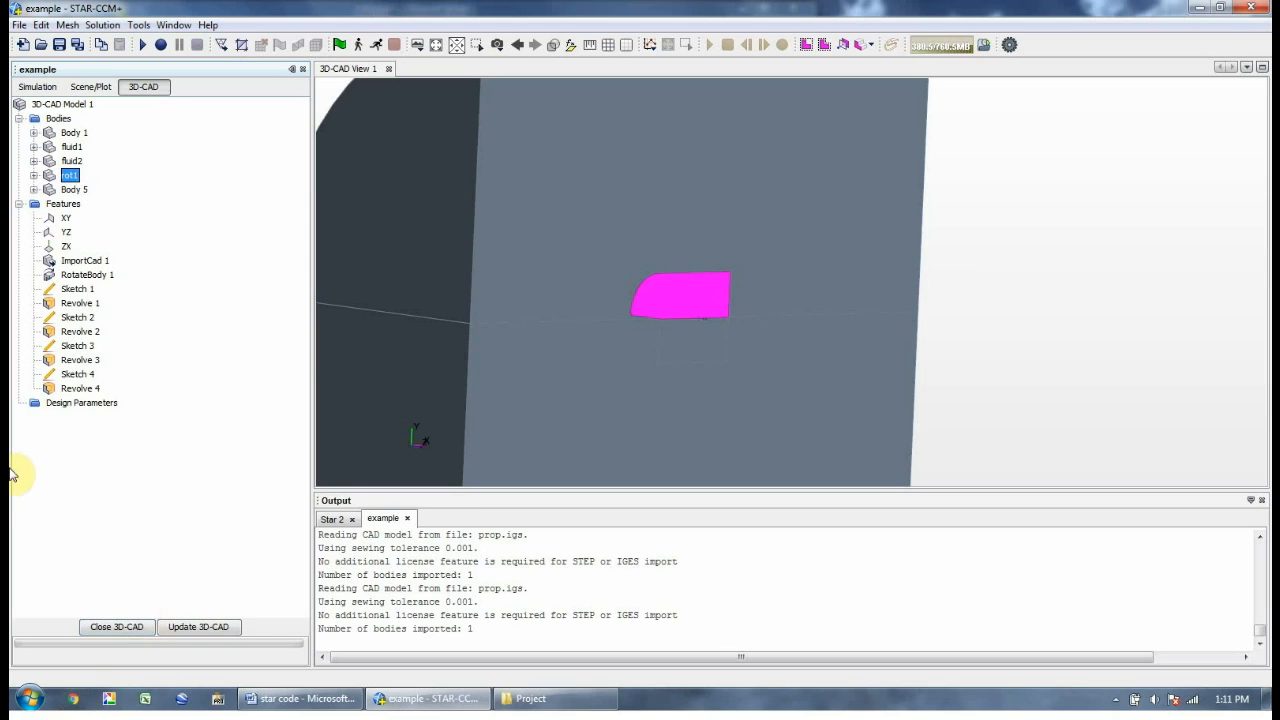
click(74, 189)
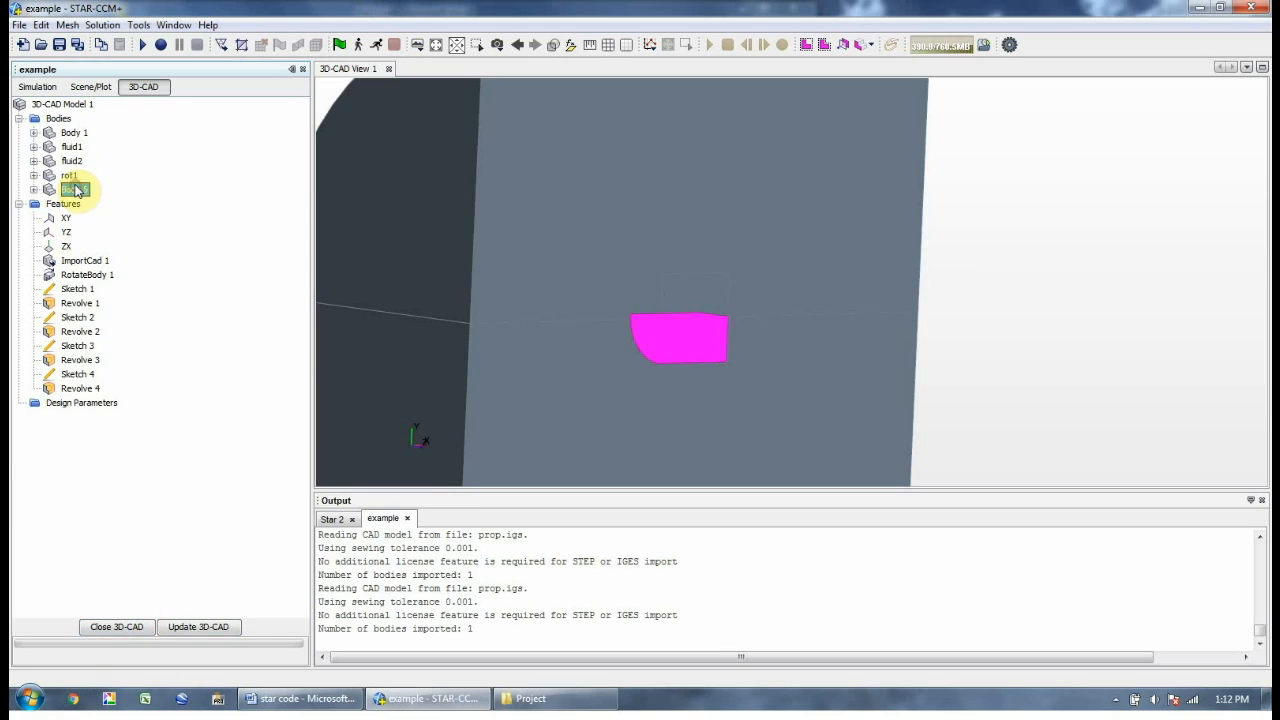
right_click(75, 189)
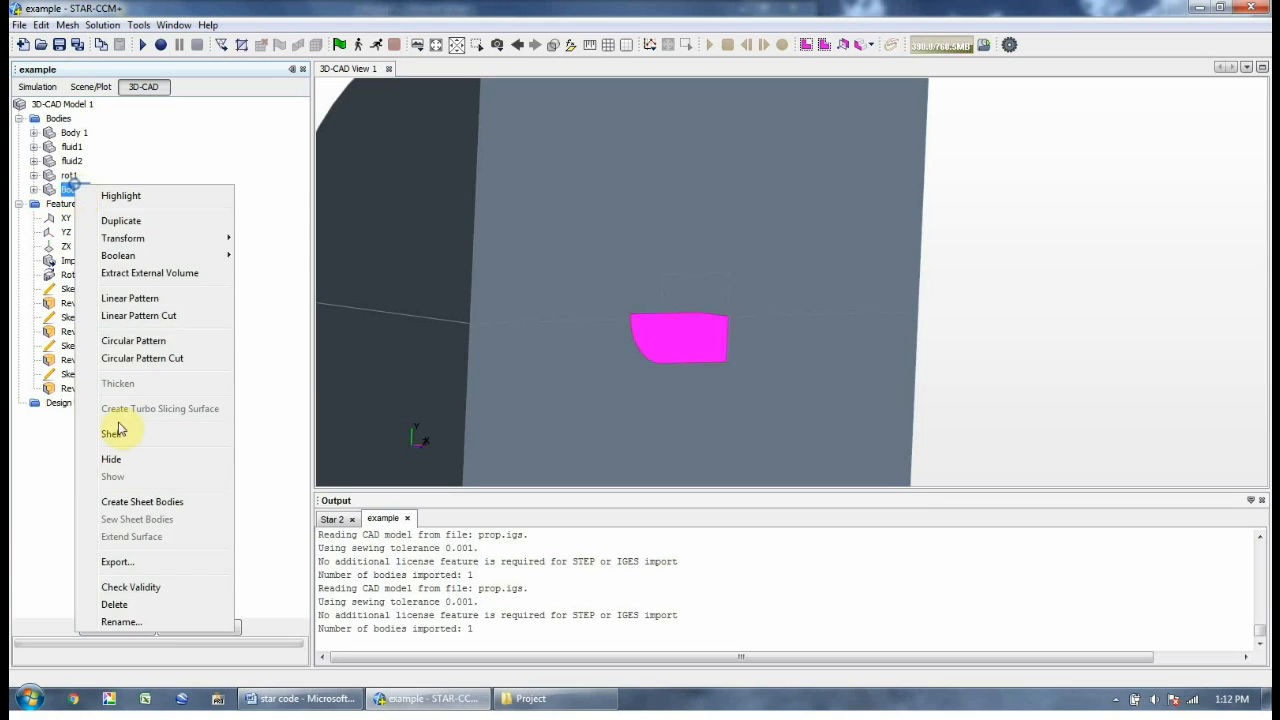
click(121, 621)
text(rot2)
key(Return)
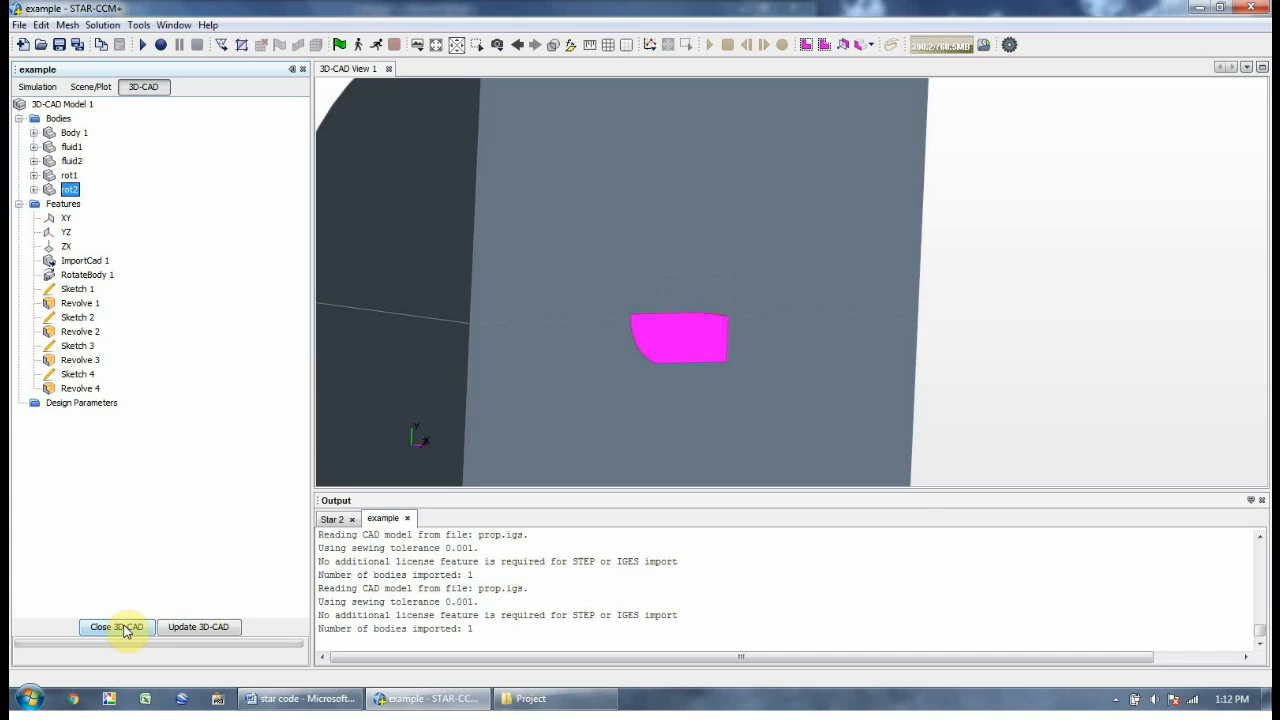
right_click(72, 132)
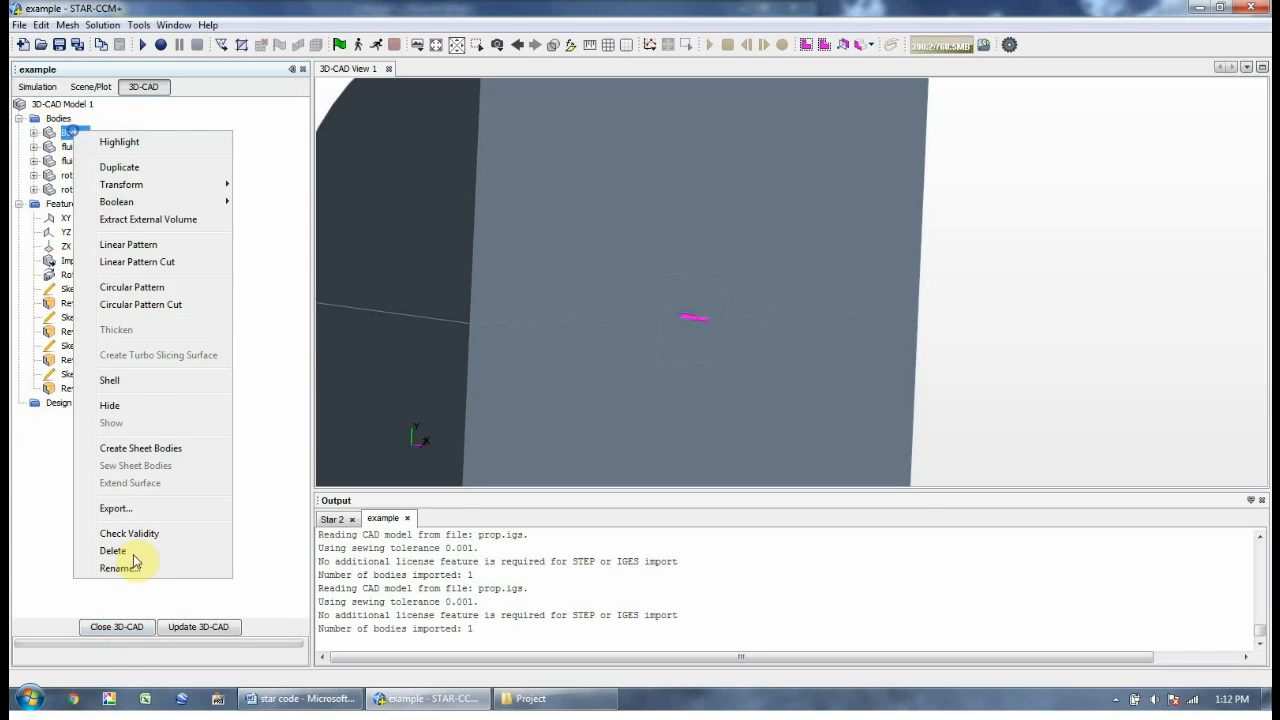
click(136, 570)
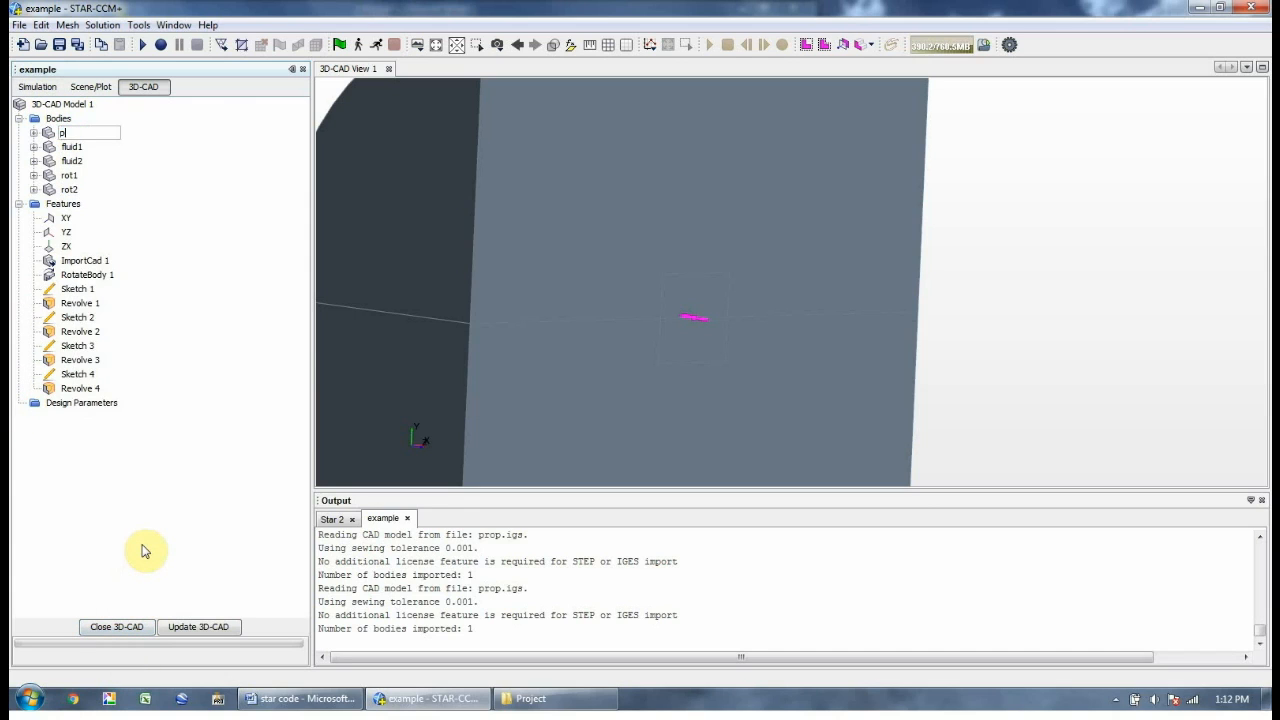
key(Return)
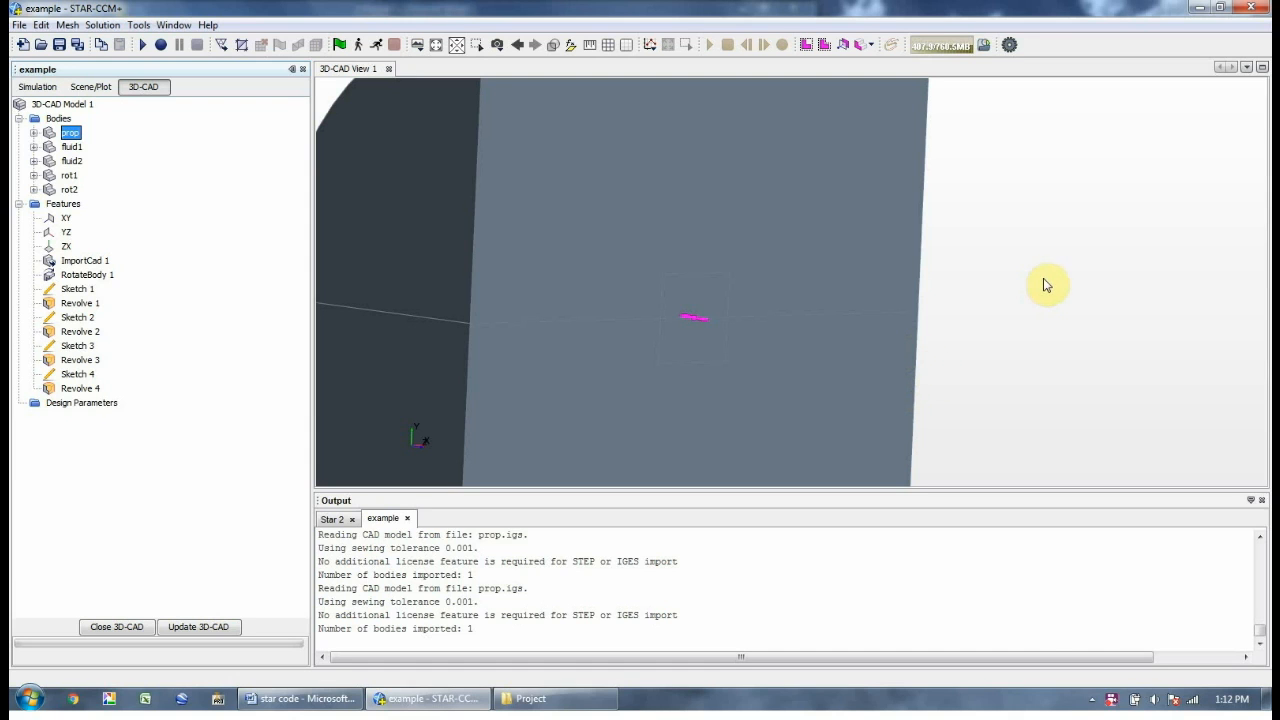
Name the rounded end face in1 and the flat top face sym1
drag(1046, 283, 1050, 283)
drag(362, 224, 434, 270)
click(476, 252)
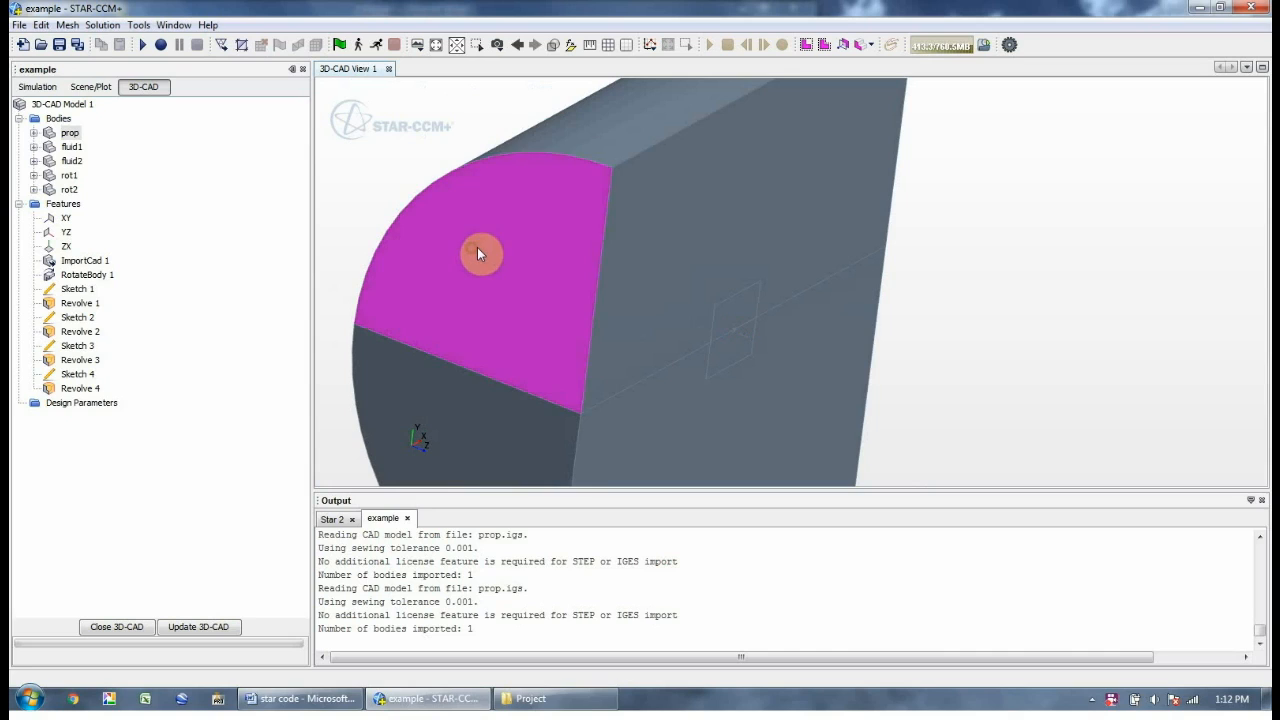
right_click(479, 253)
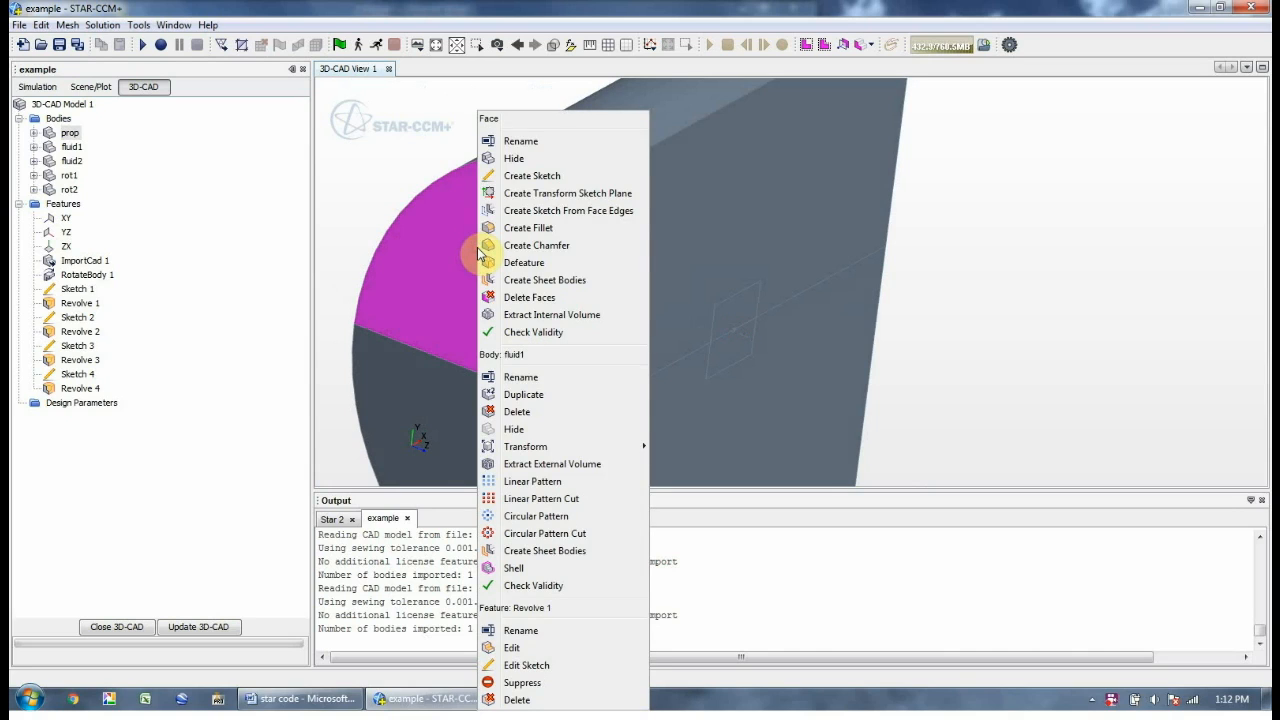
click(516, 142)
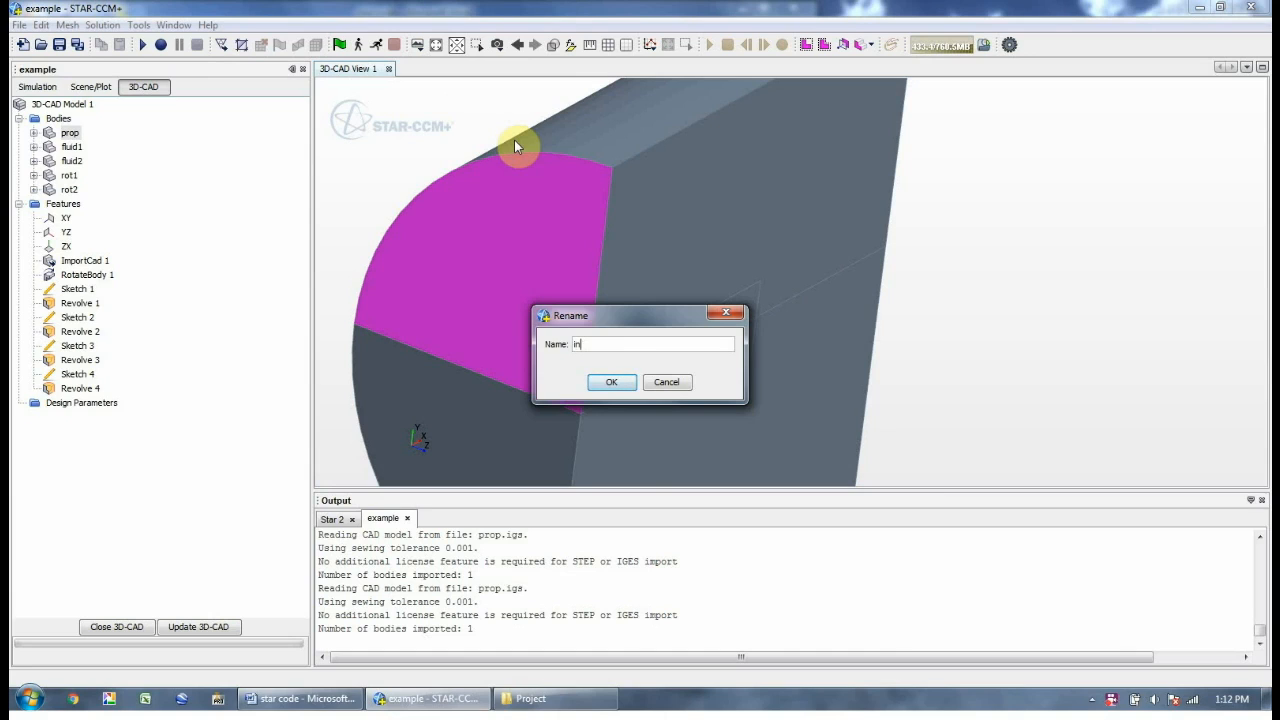
key(Return)
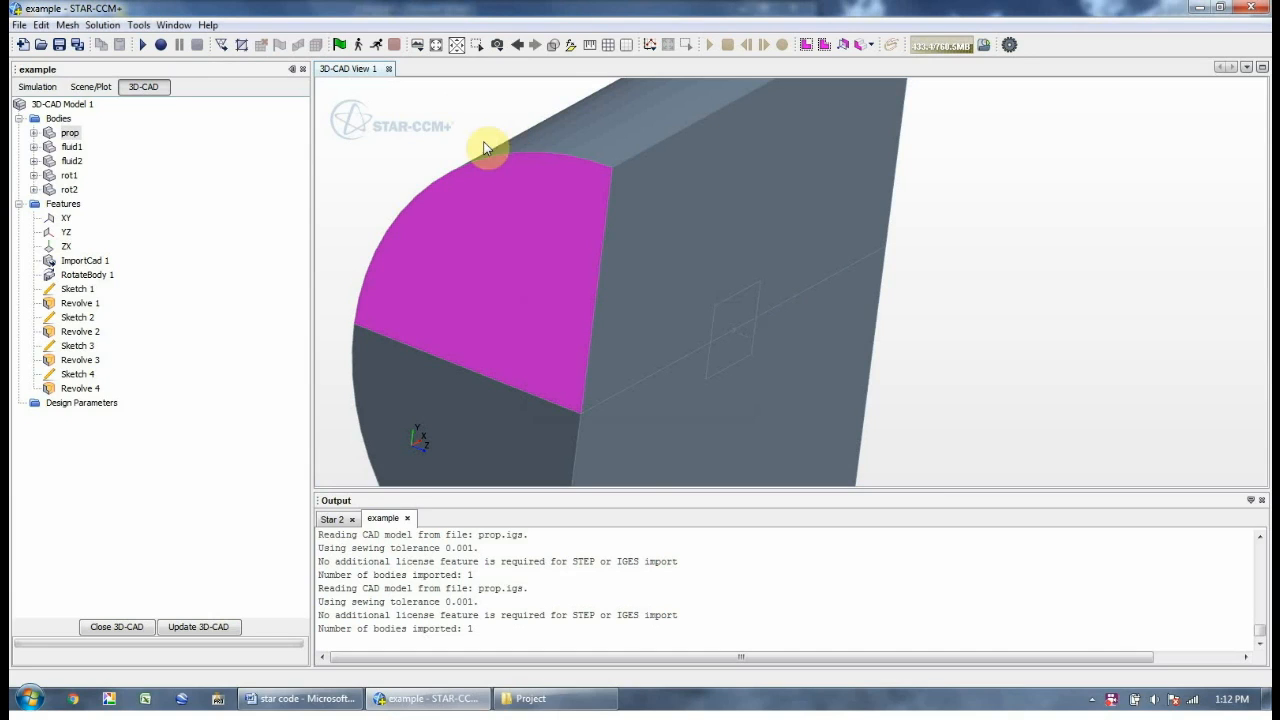
click(803, 222)
right_click(803, 222)
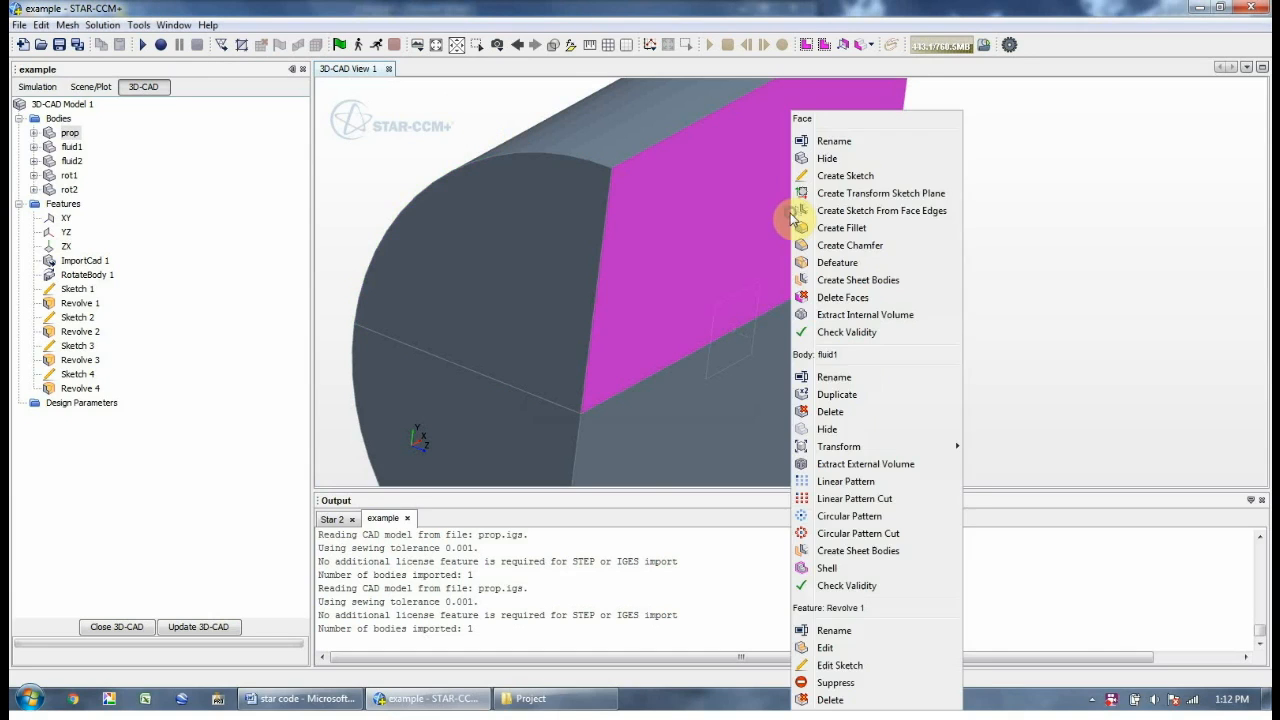
click(833, 141)
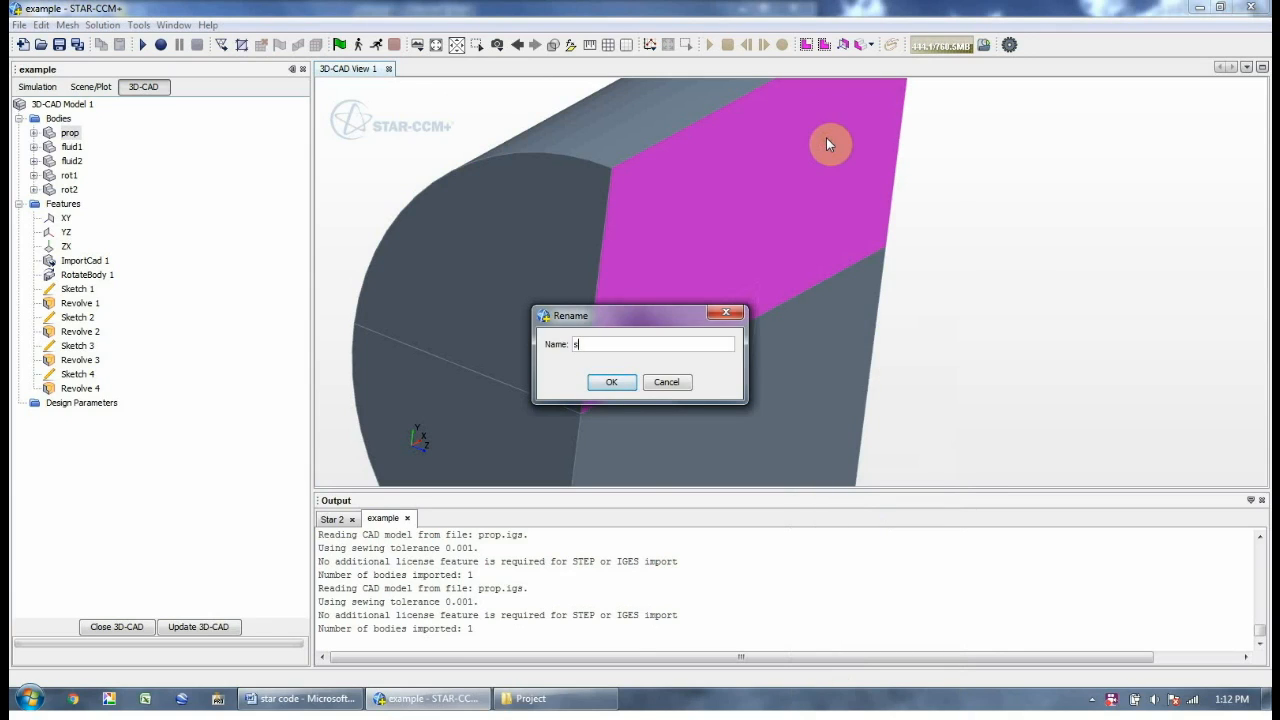
text(sym1)
key(Return)
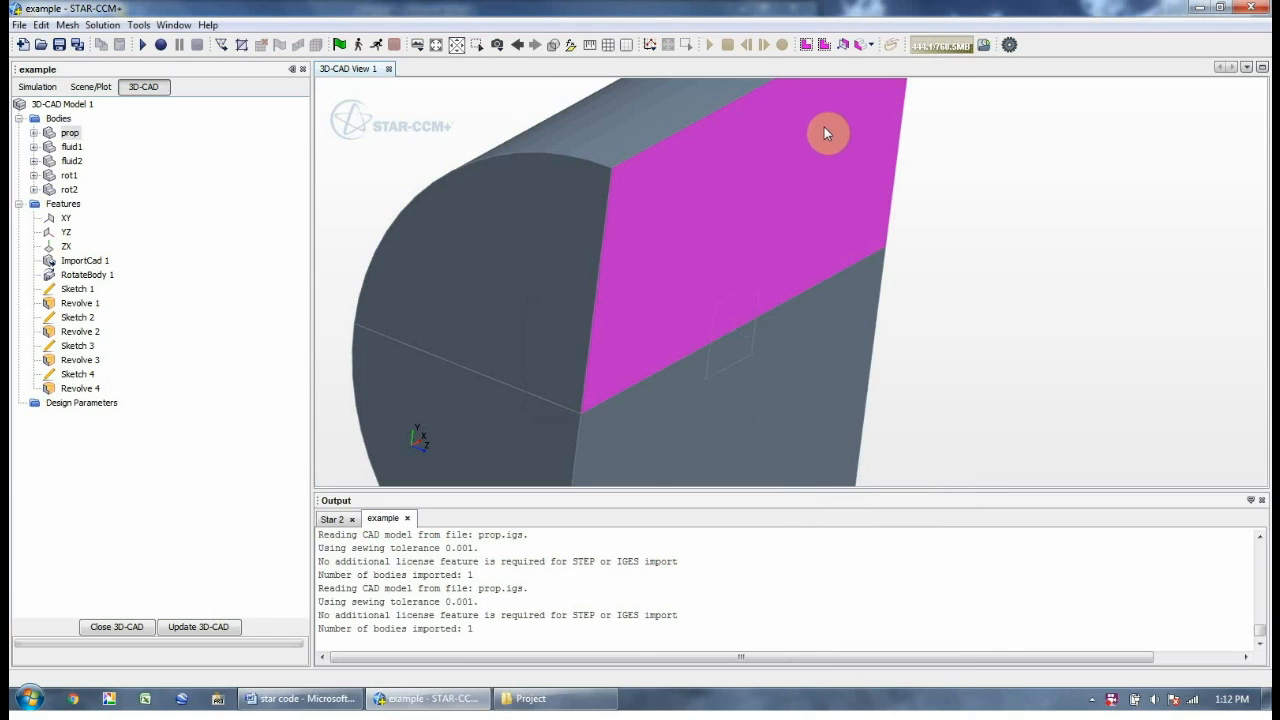
Name the curved top face free1 and the two end faces out1 and out2
right_click(603, 112)
click(655, 145)
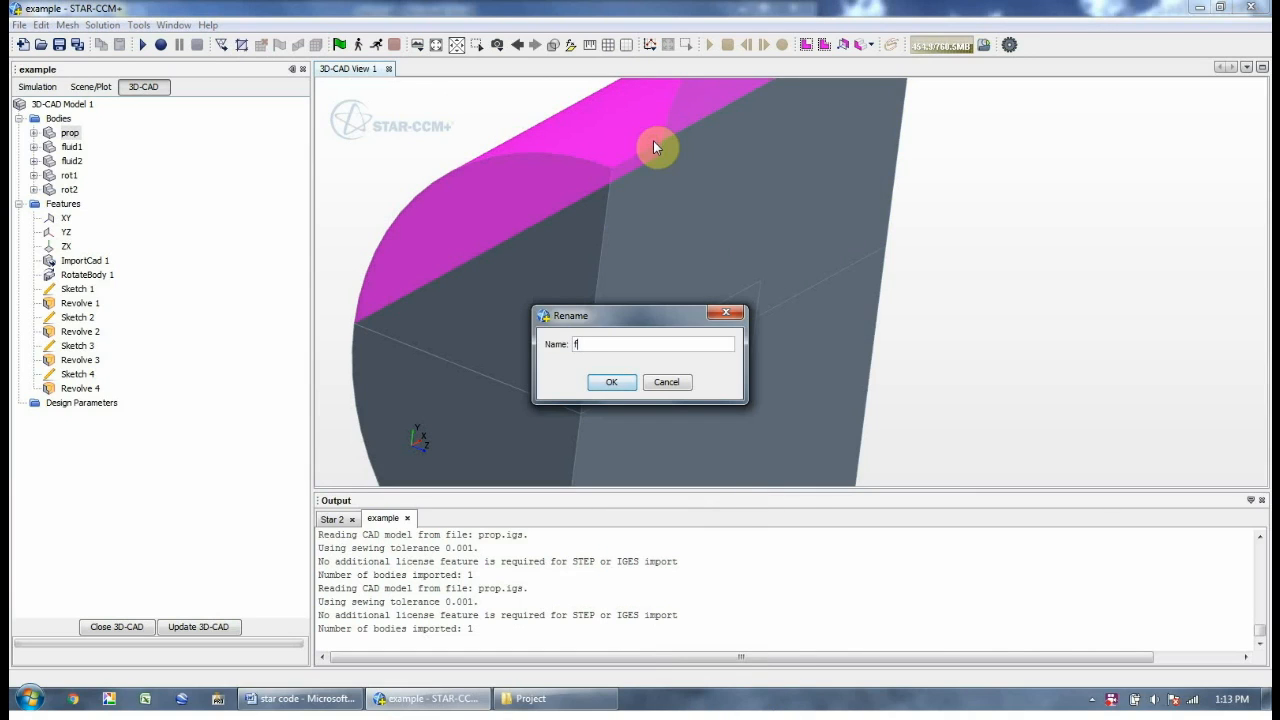
text(free1)
key(Return)
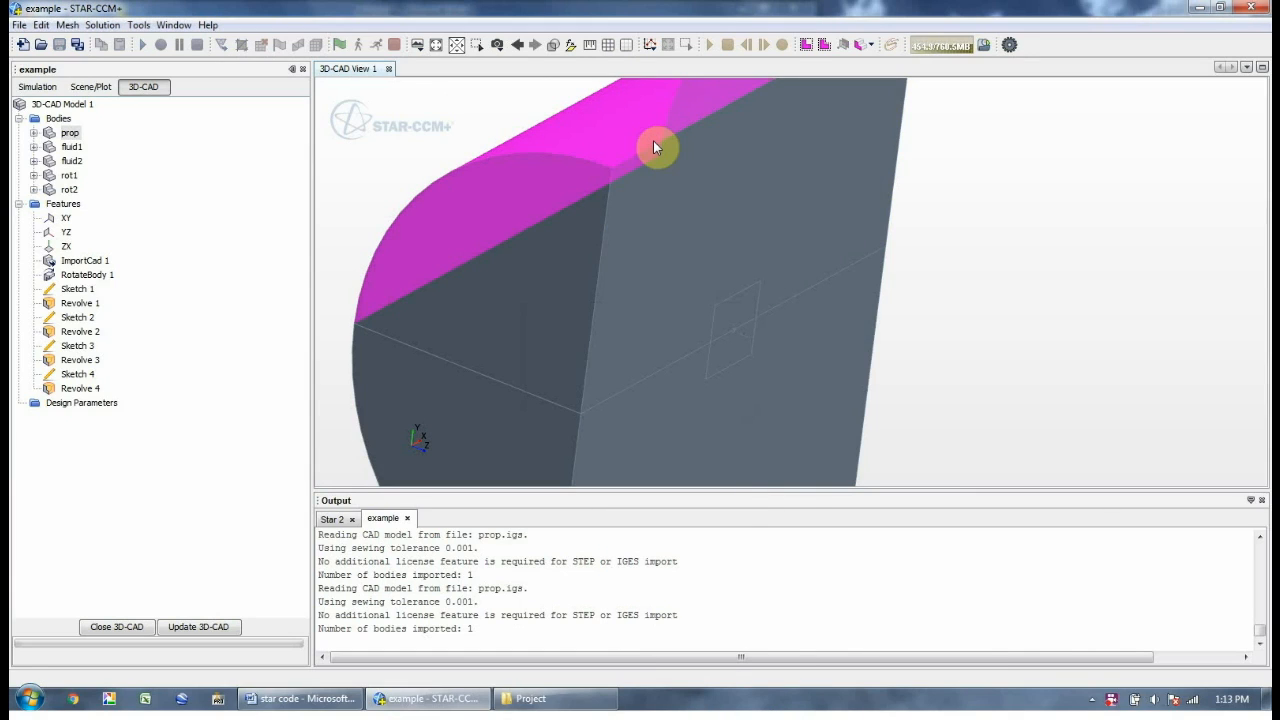
drag(386, 383, 471, 334)
right_click(733, 127)
click(768, 130)
text(out1)
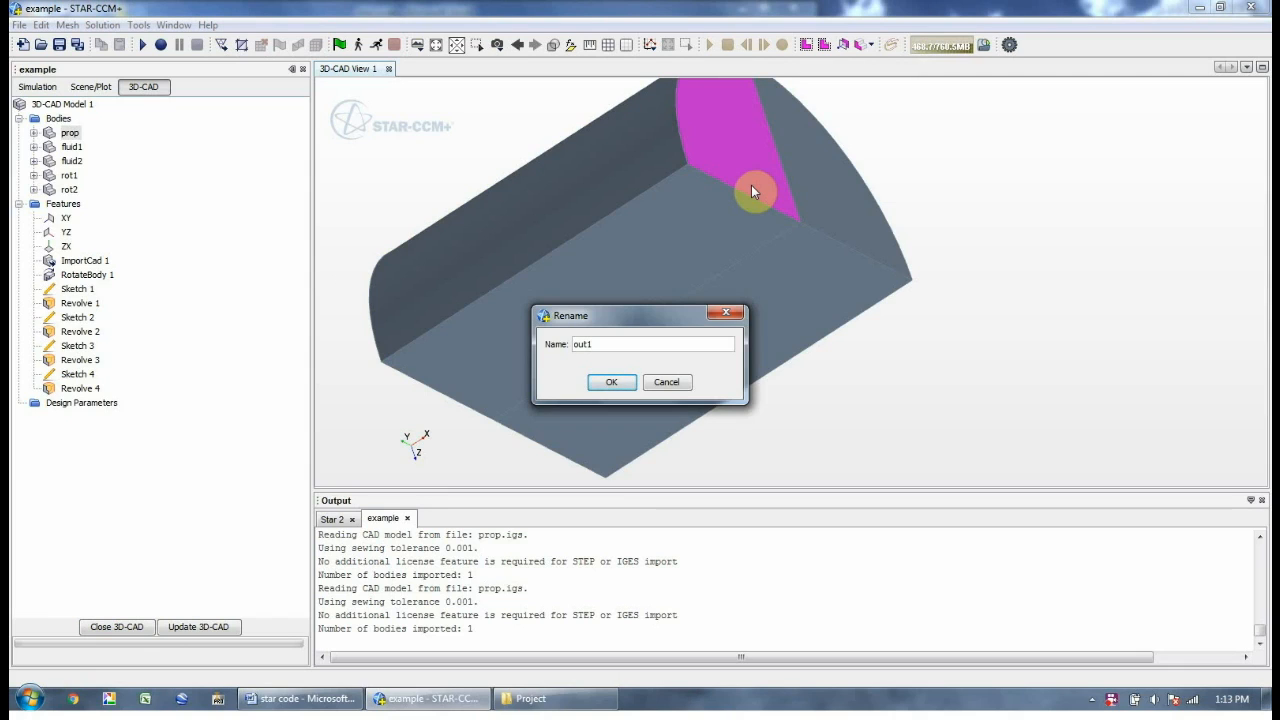
key(Return)
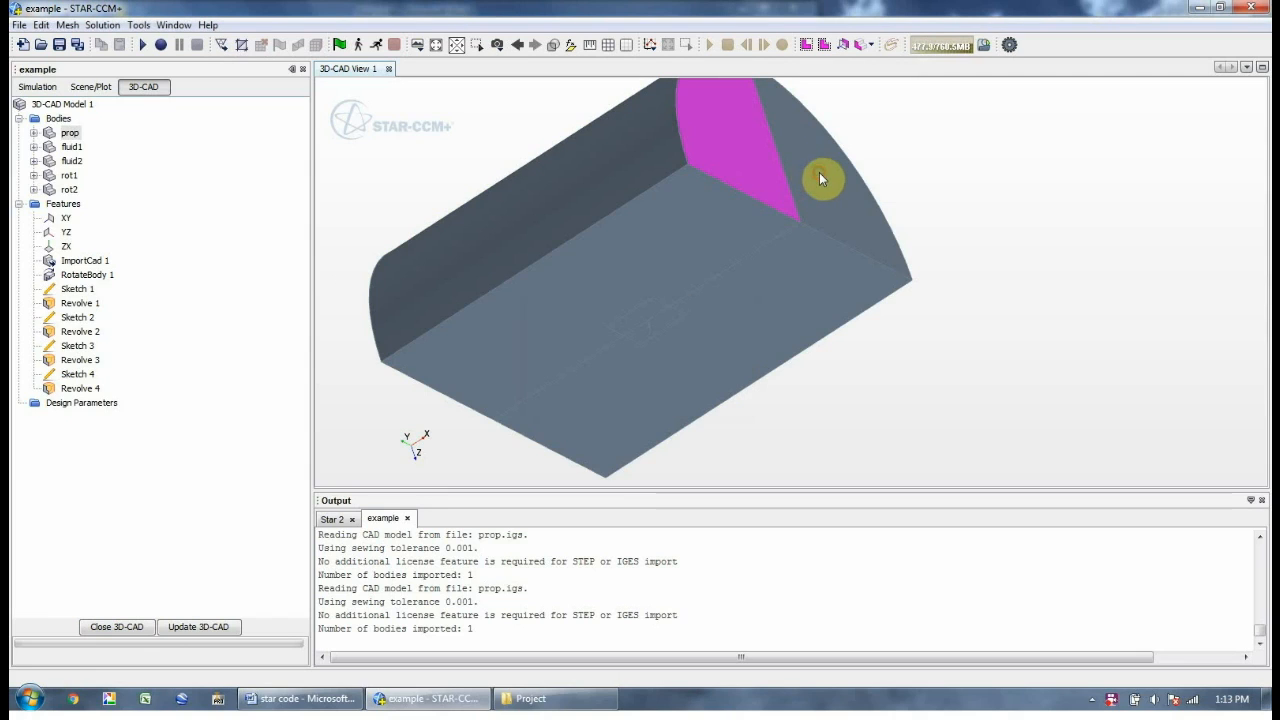
right_click(827, 184)
click(850, 140)
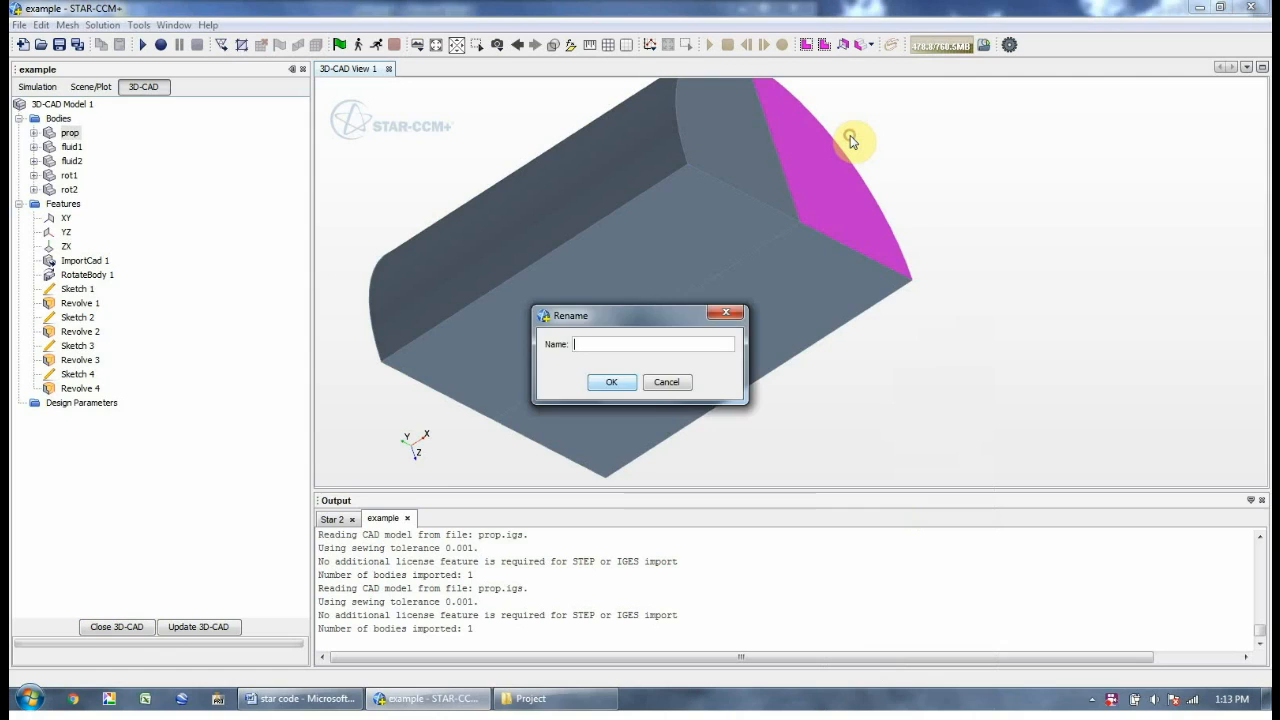
text(out2)
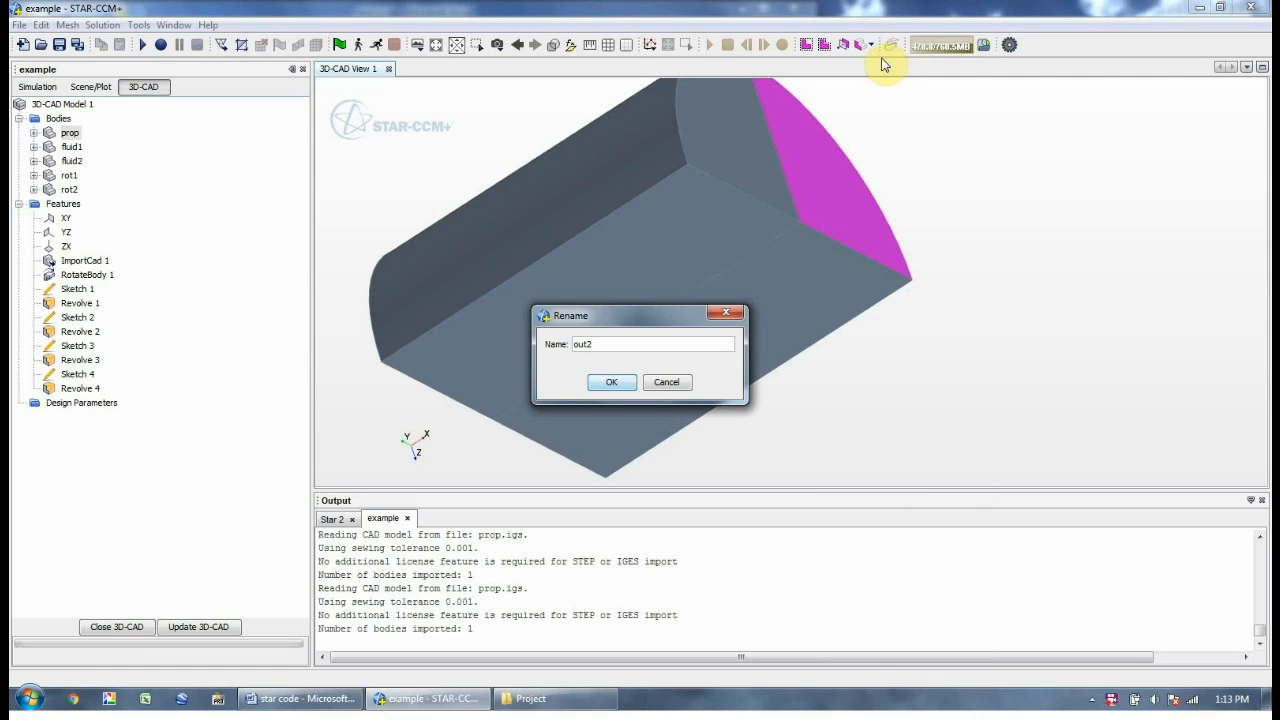
key(Return)
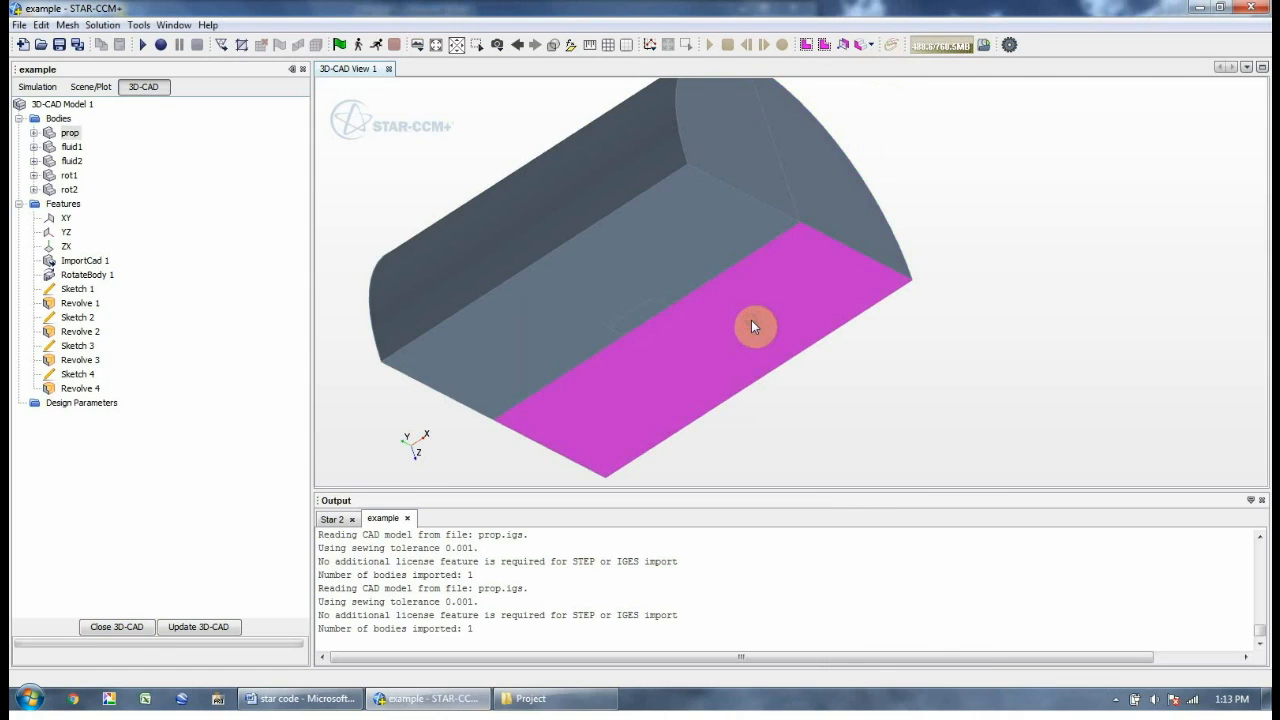
Name the flat bottom face sym1 and the lower end face as an inlet
right_click(751, 320)
click(785, 145)
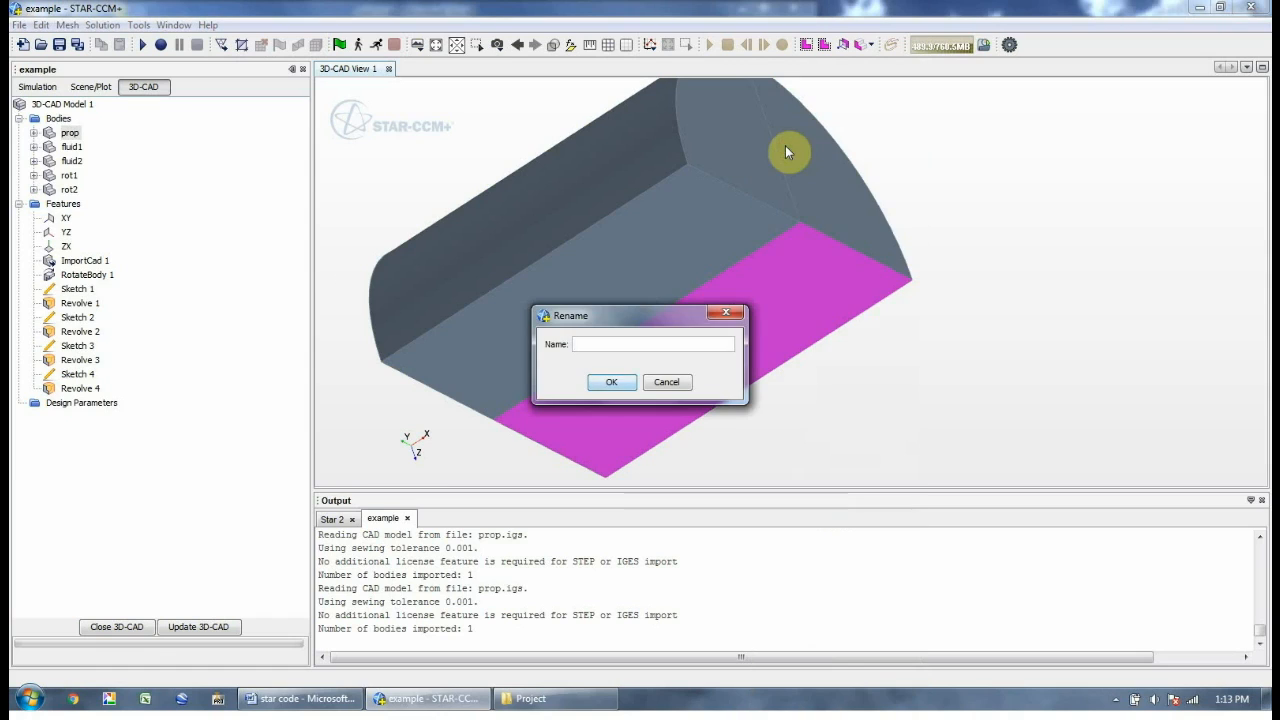
text(sym1)
key(Return)
drag(467, 416, 540, 383)
right_click(540, 374)
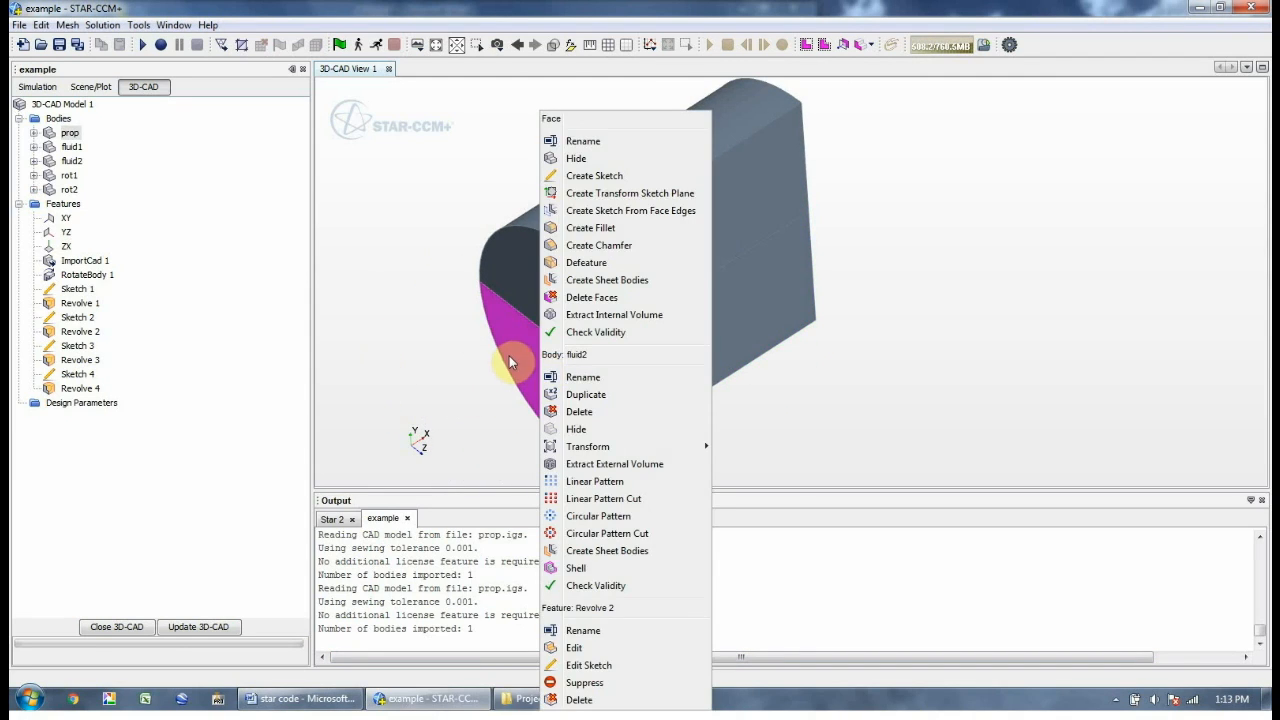
click(593, 139)
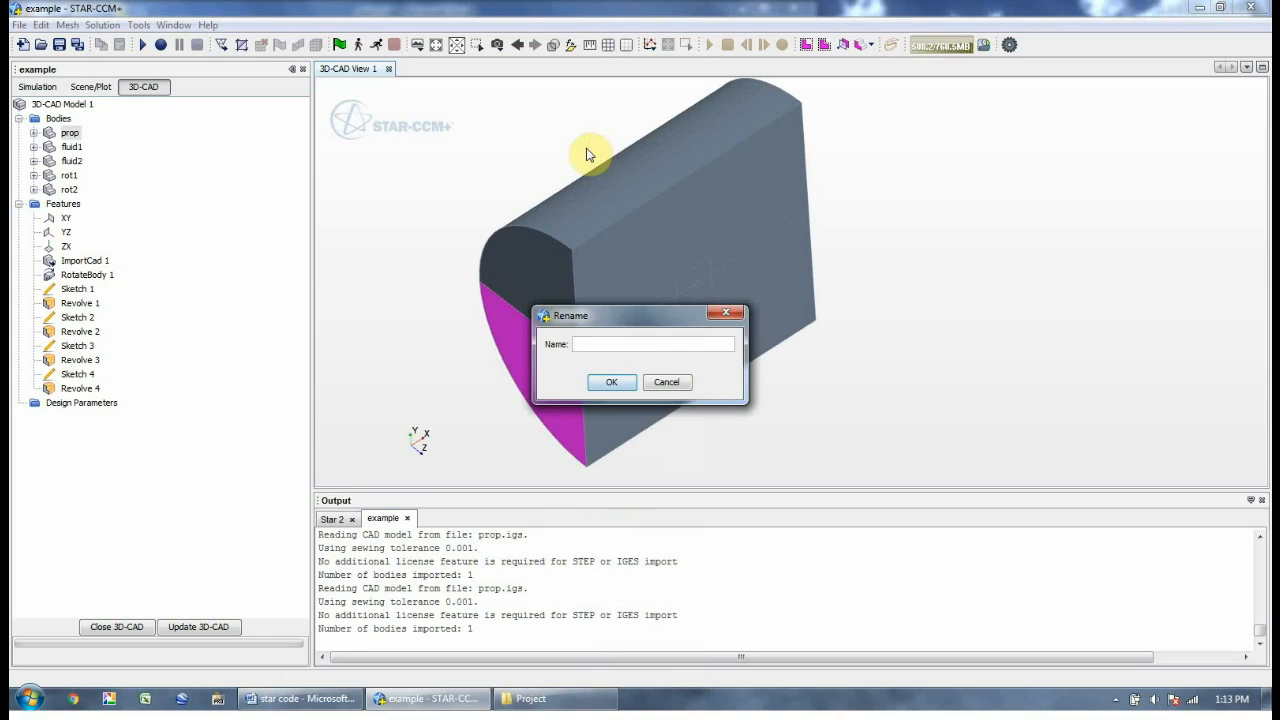
text(in)
key(Return)
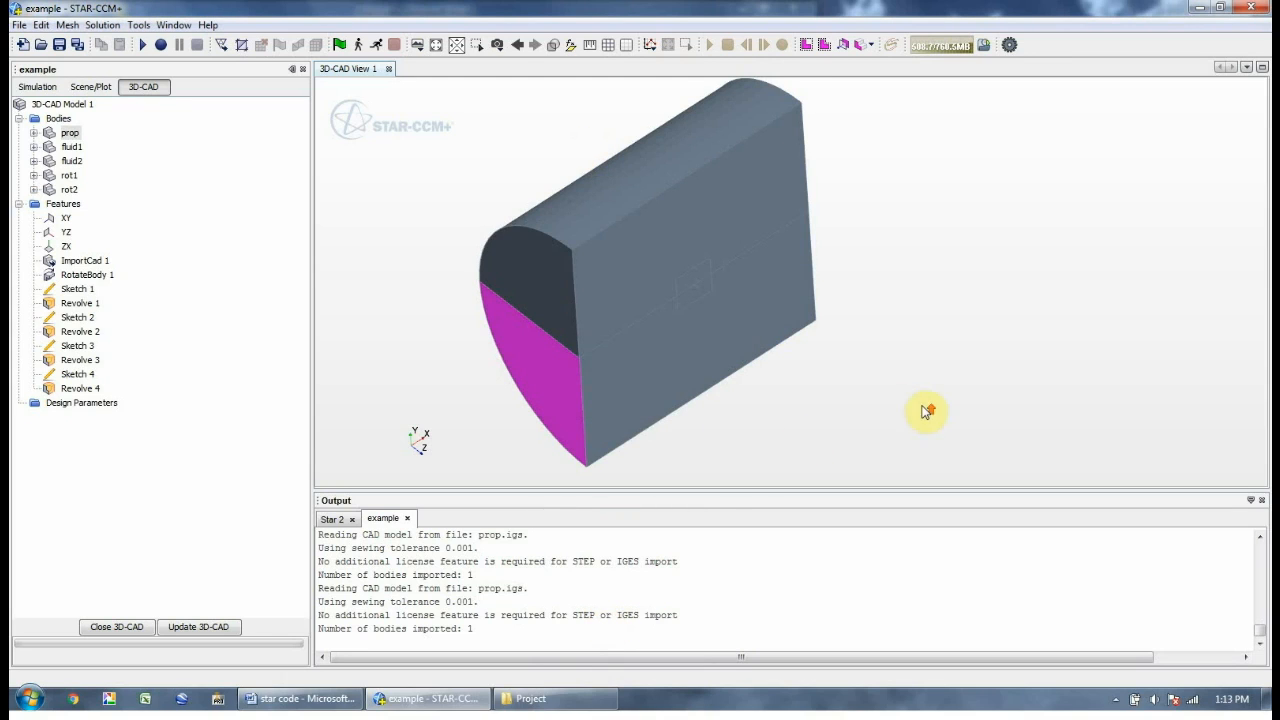
Name the curved face on the far side free1
scroll(929, 411, down, 2)
drag(580, 345, 443, 277)
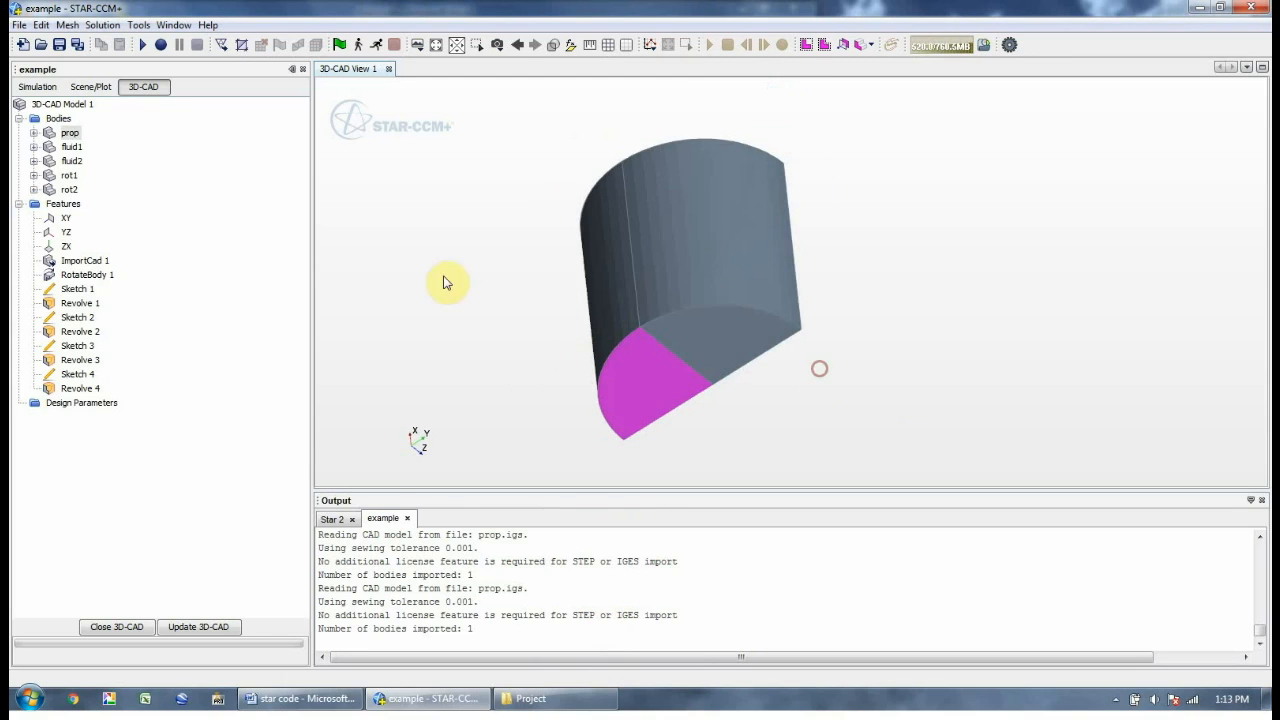
click(619, 288)
right_click(620, 287)
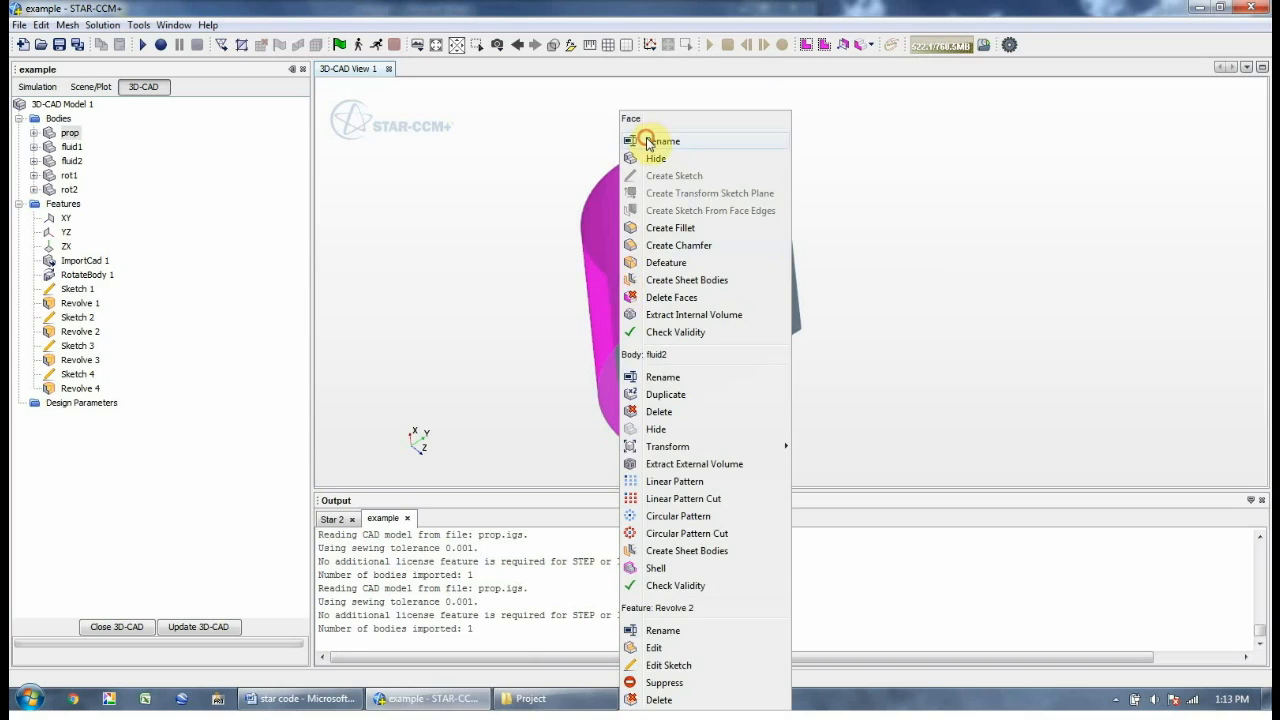
click(648, 141)
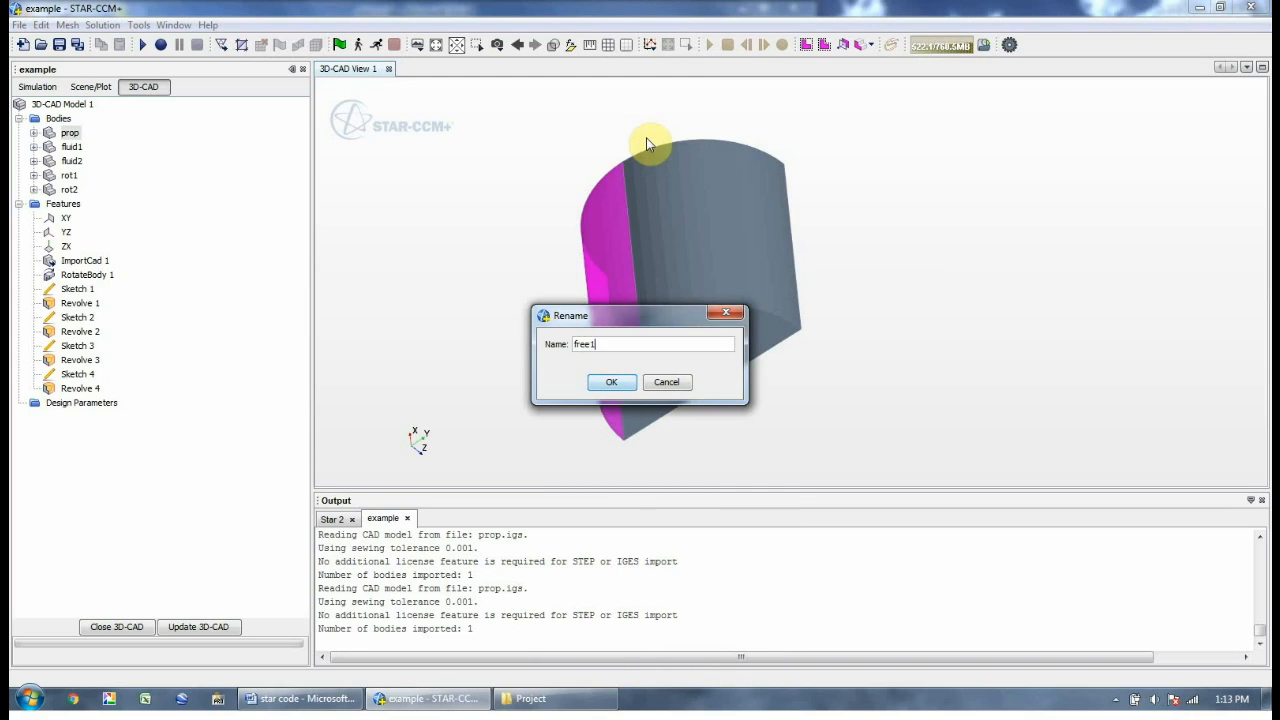
key(Return)
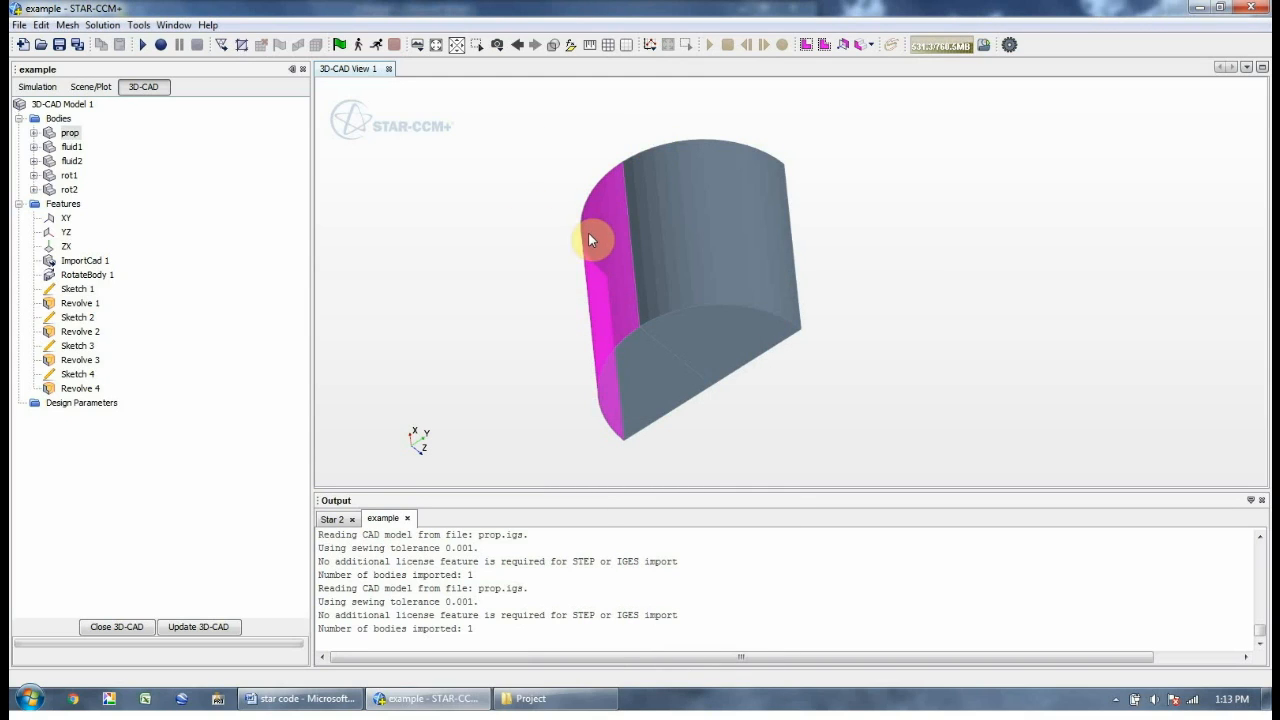
Rename the free1 face to free and the in1 face to in2
right_click(594, 240)
click(627, 142)
text(f)
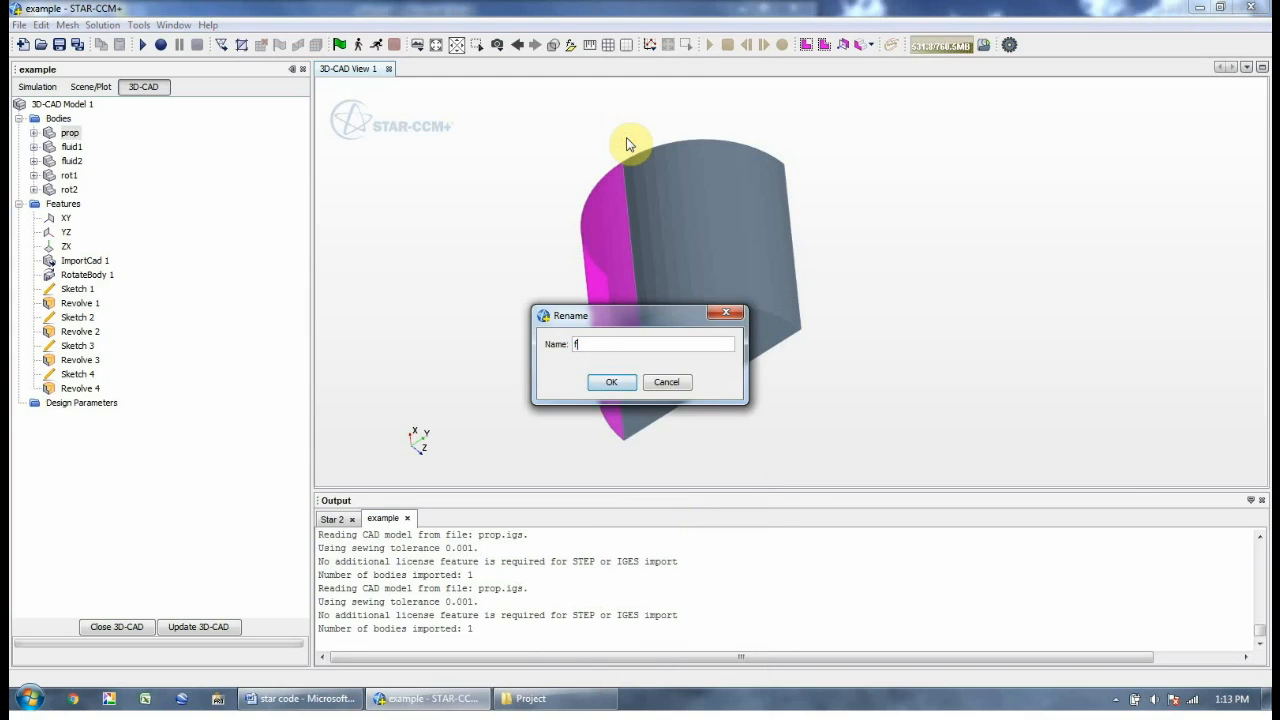
text(ree)
key(Return)
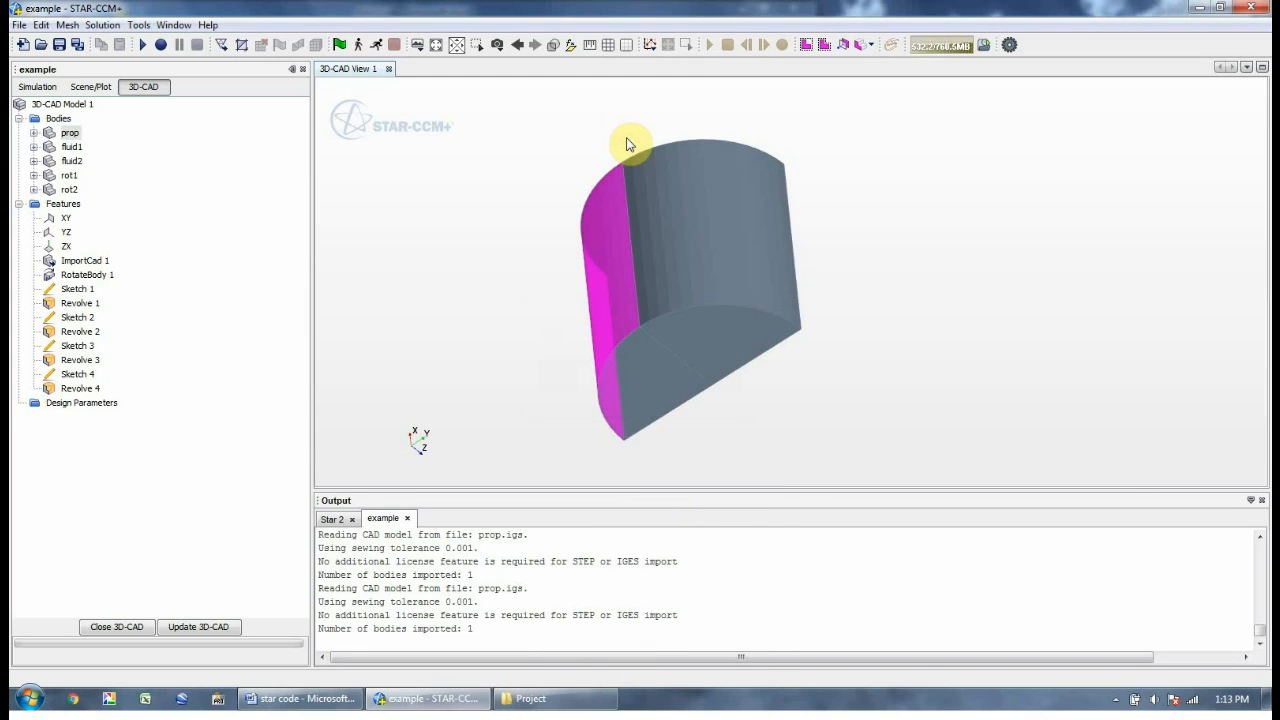
right_click(627, 378)
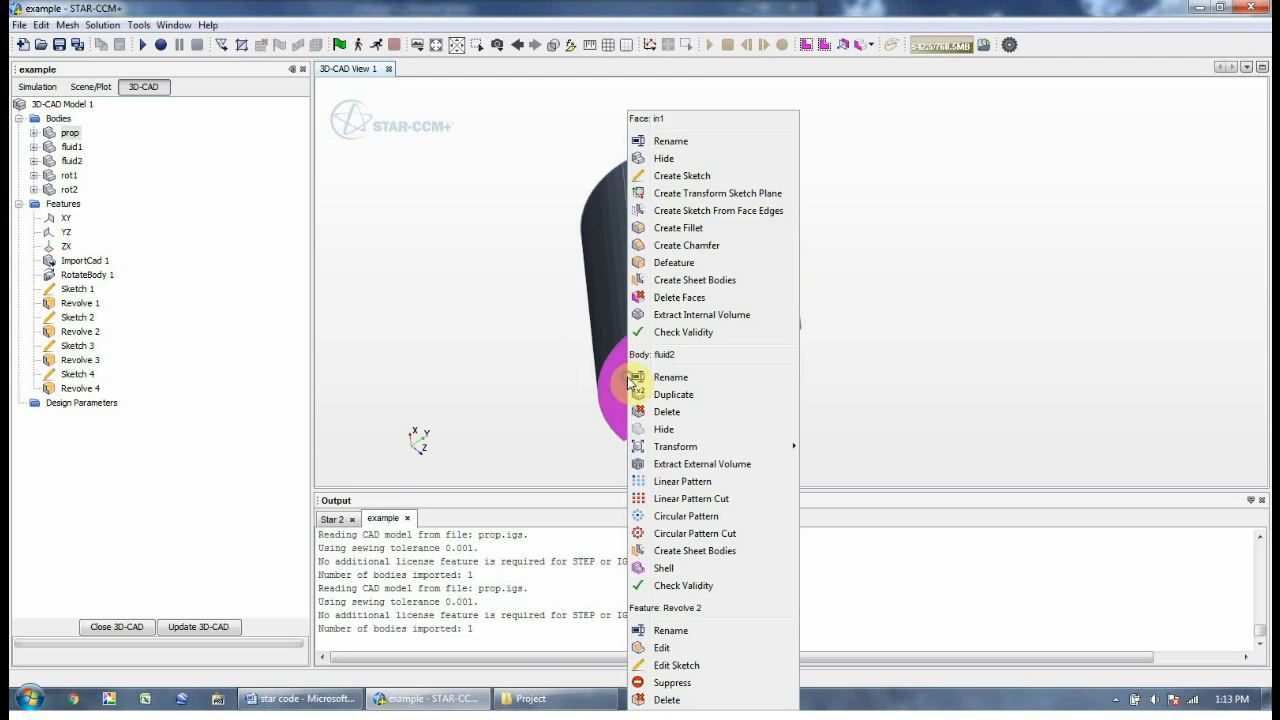
click(670, 141)
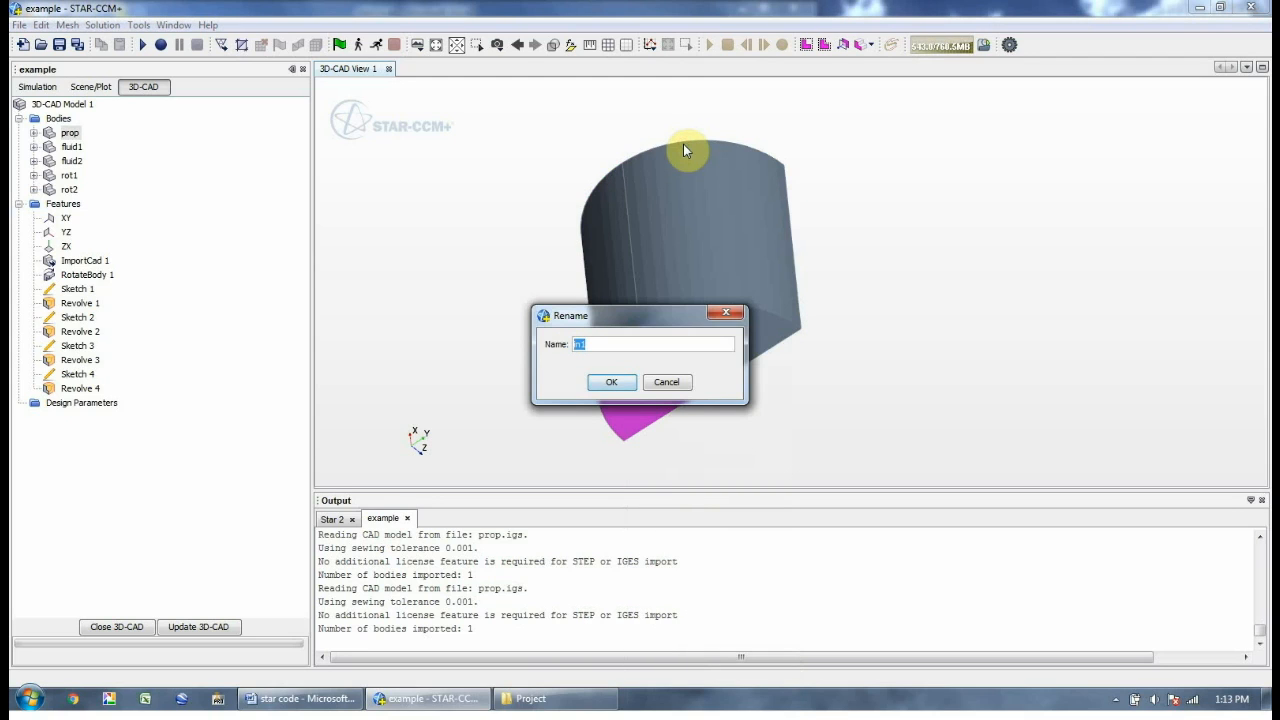
text(in2)
key(Return)
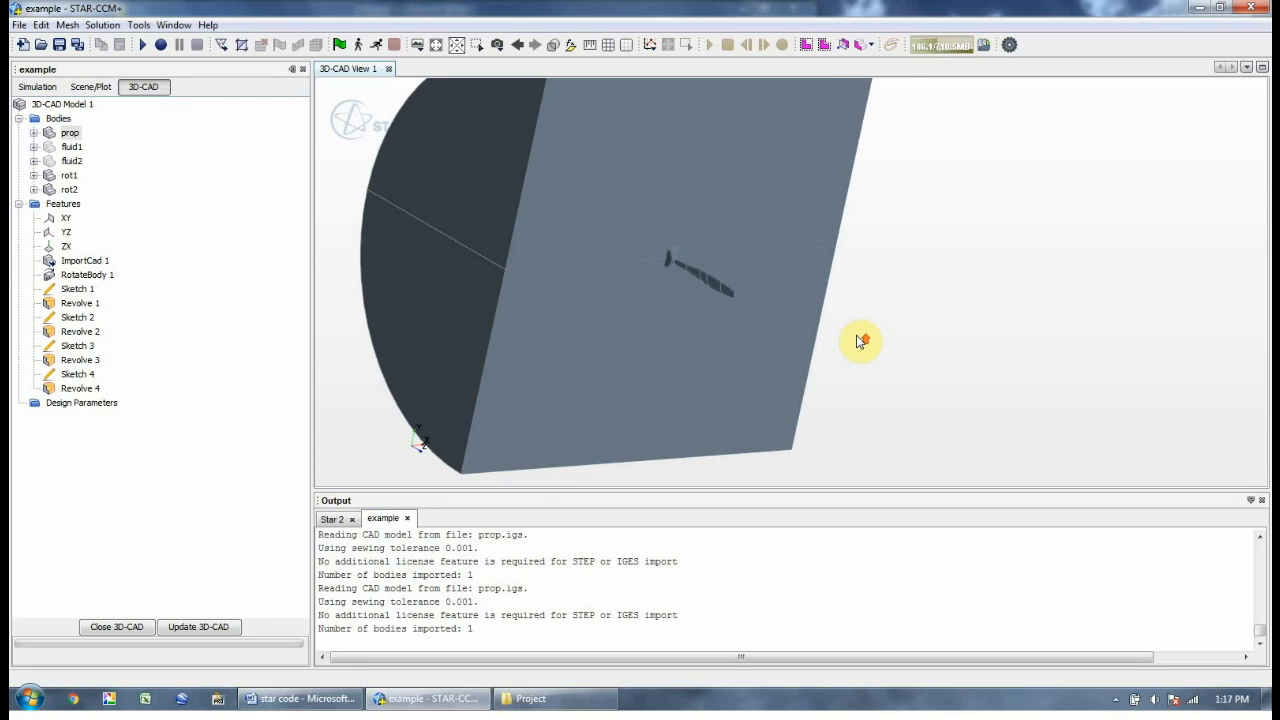
scroll(860, 341, down, 3)
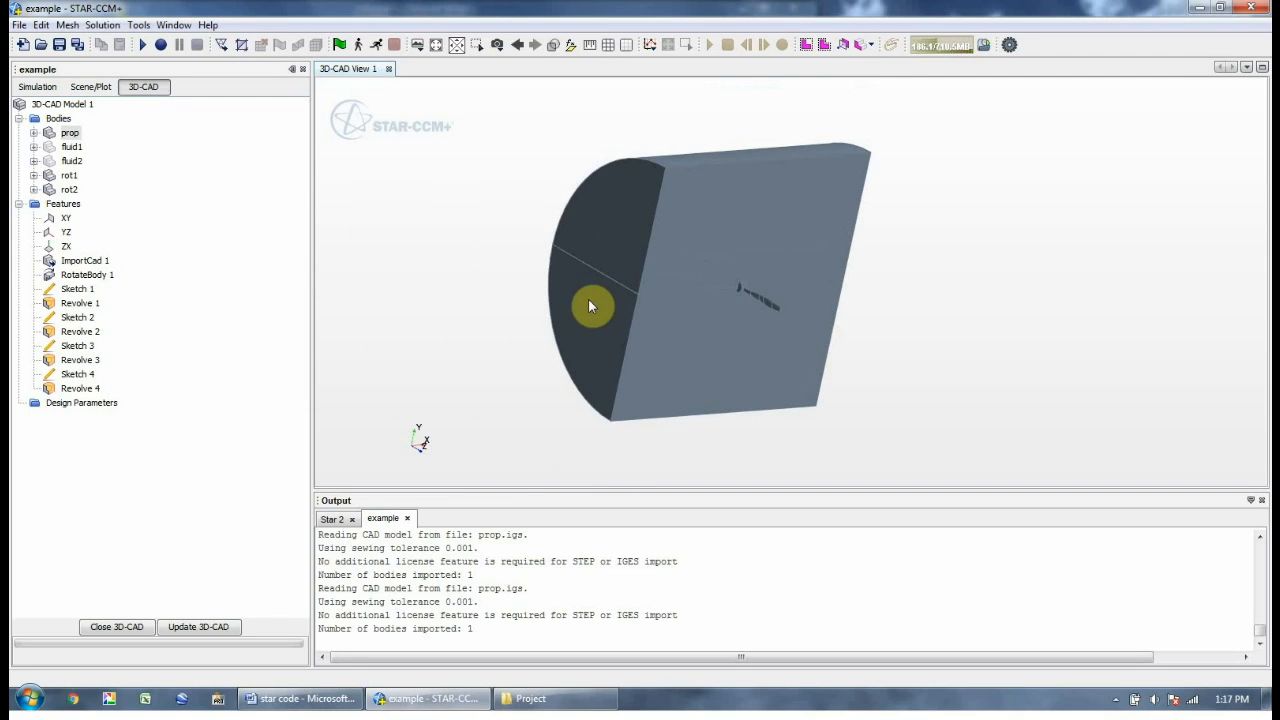
drag(573, 244, 420, 250)
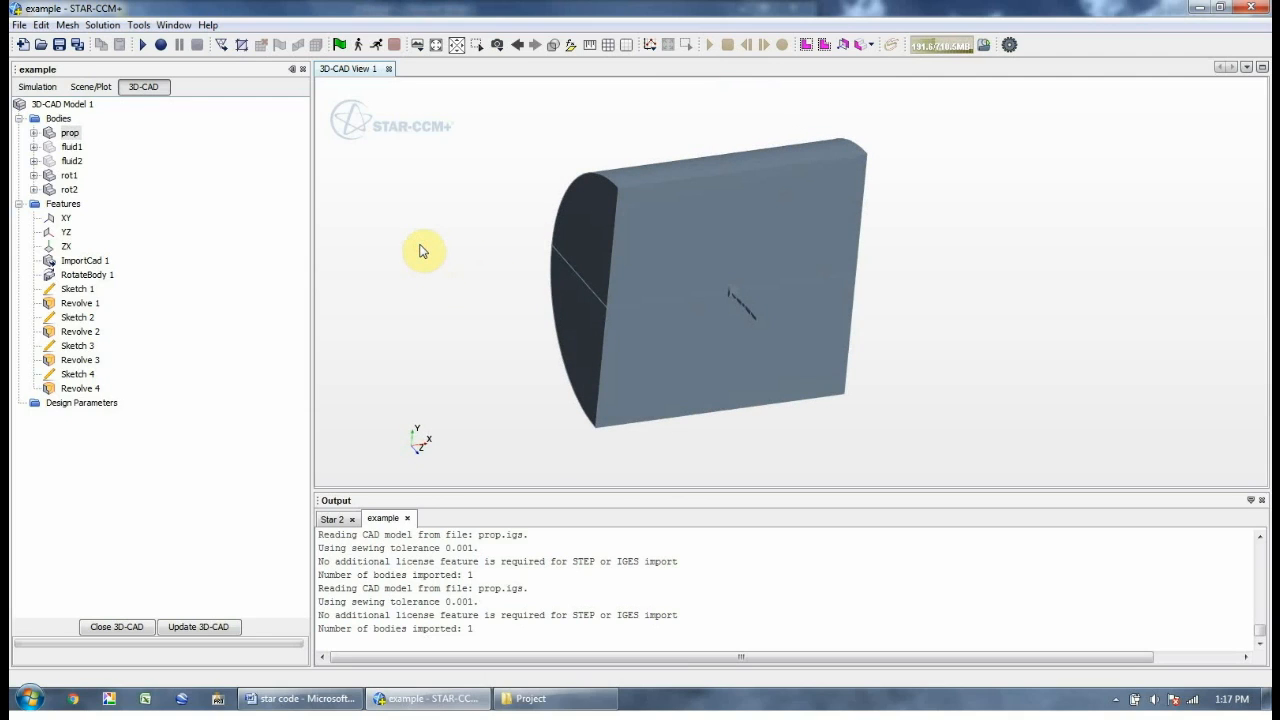
drag(471, 280, 620, 345)
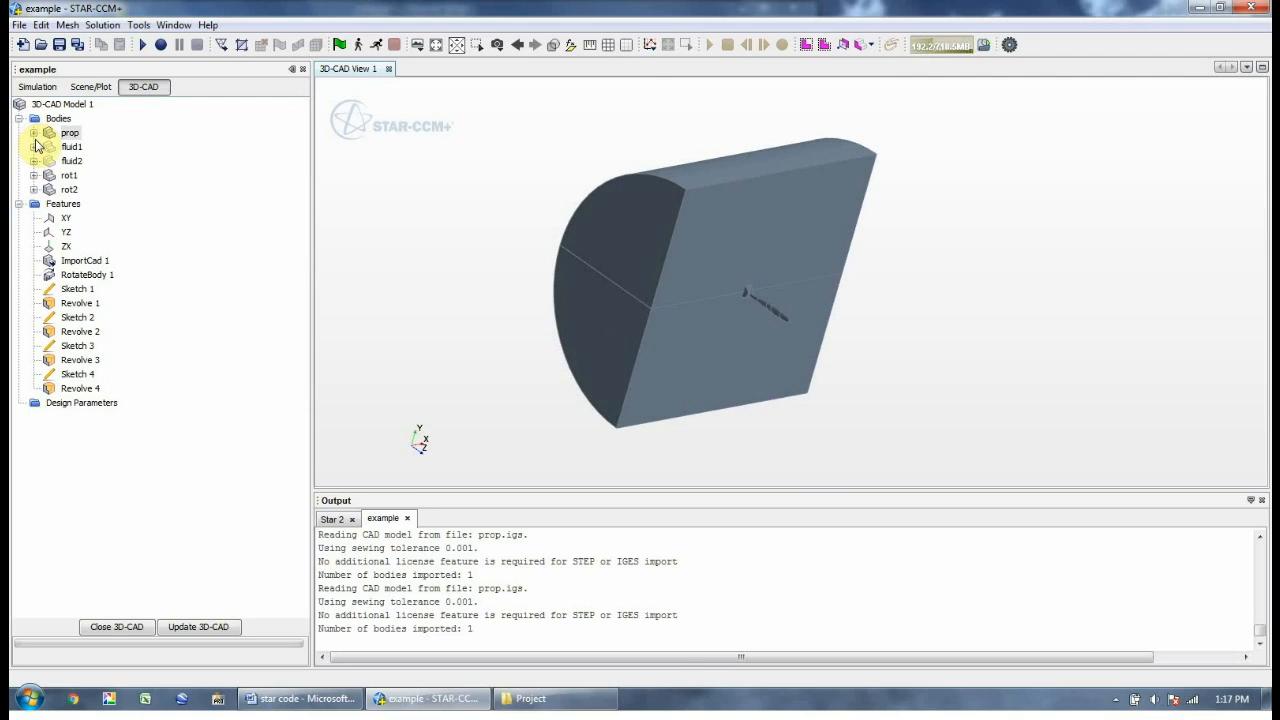
click(66, 149)
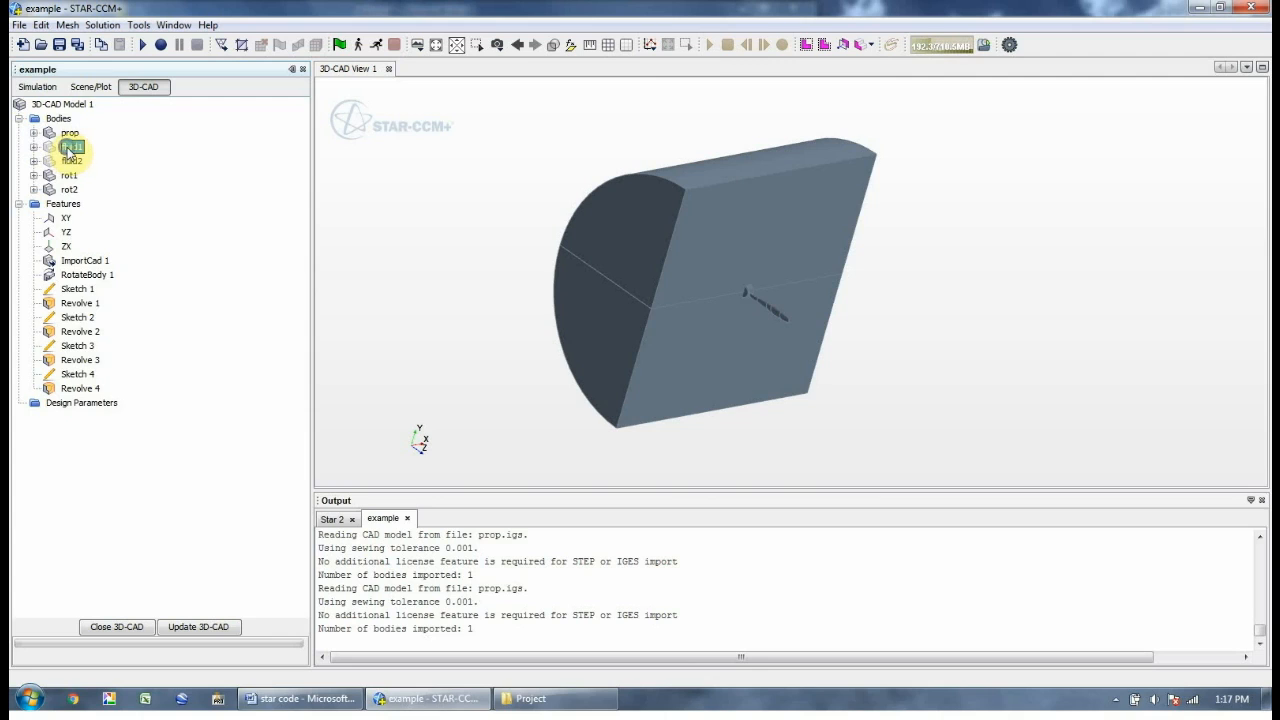
right_click(68, 149)
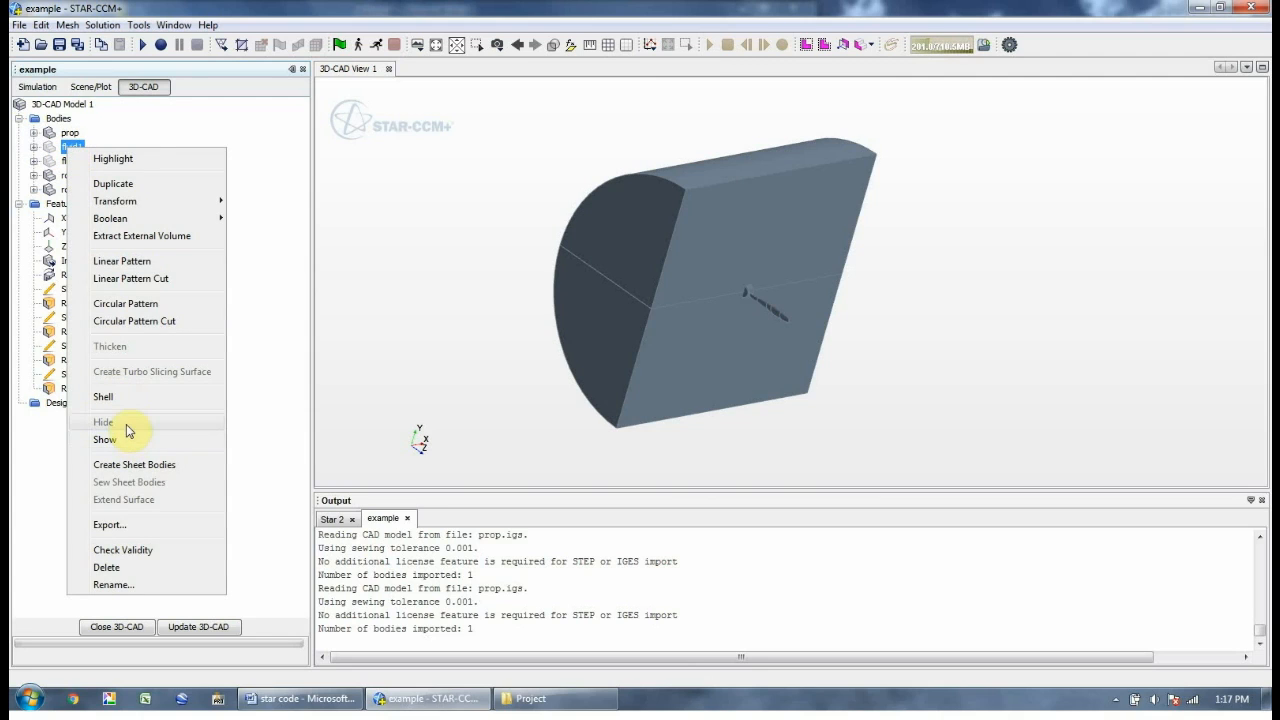
click(979, 271)
click(456, 248)
drag(456, 247, 573, 212)
click(629, 258)
right_click(580, 215)
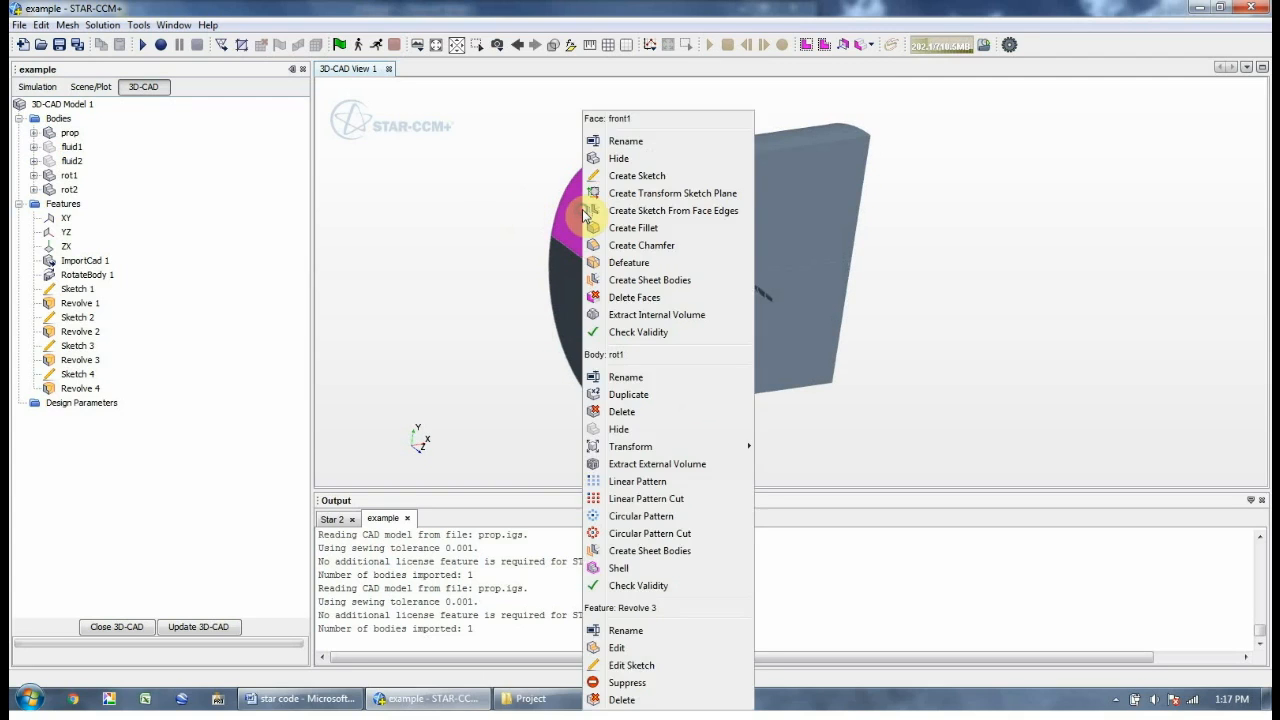
click(534, 223)
click(743, 220)
right_click(742, 218)
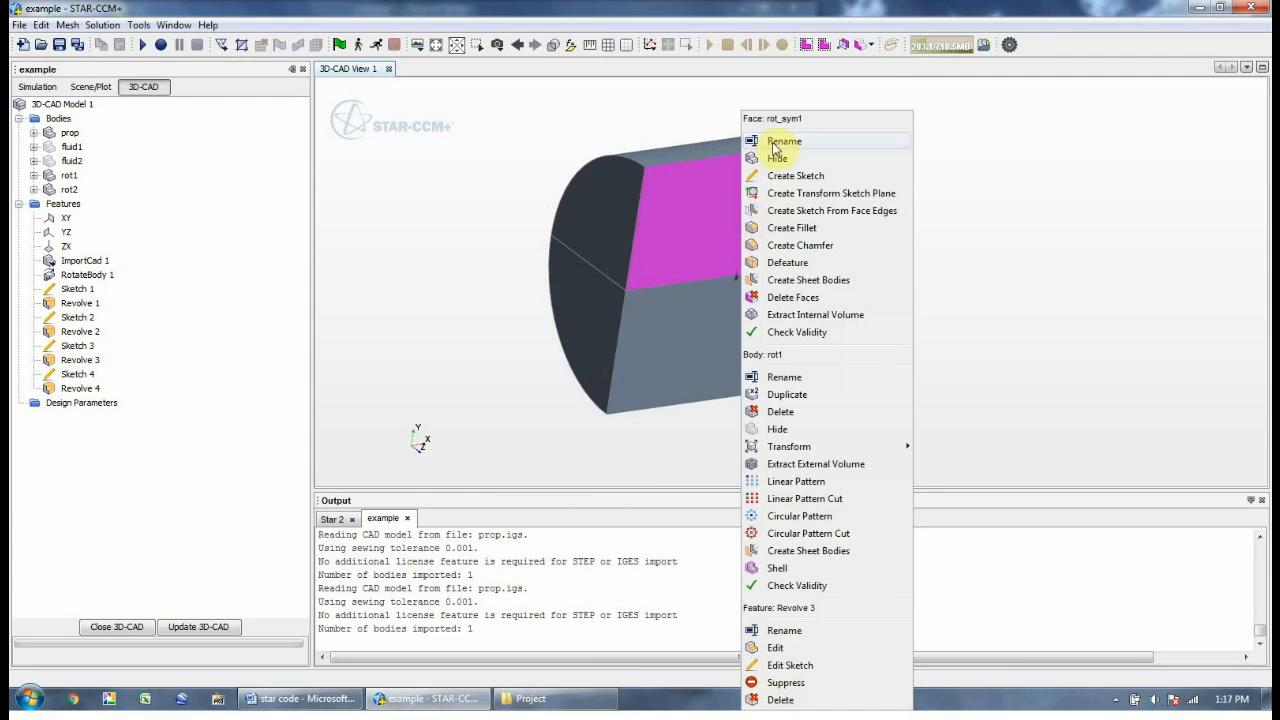
click(957, 209)
drag(957, 209, 864, 173)
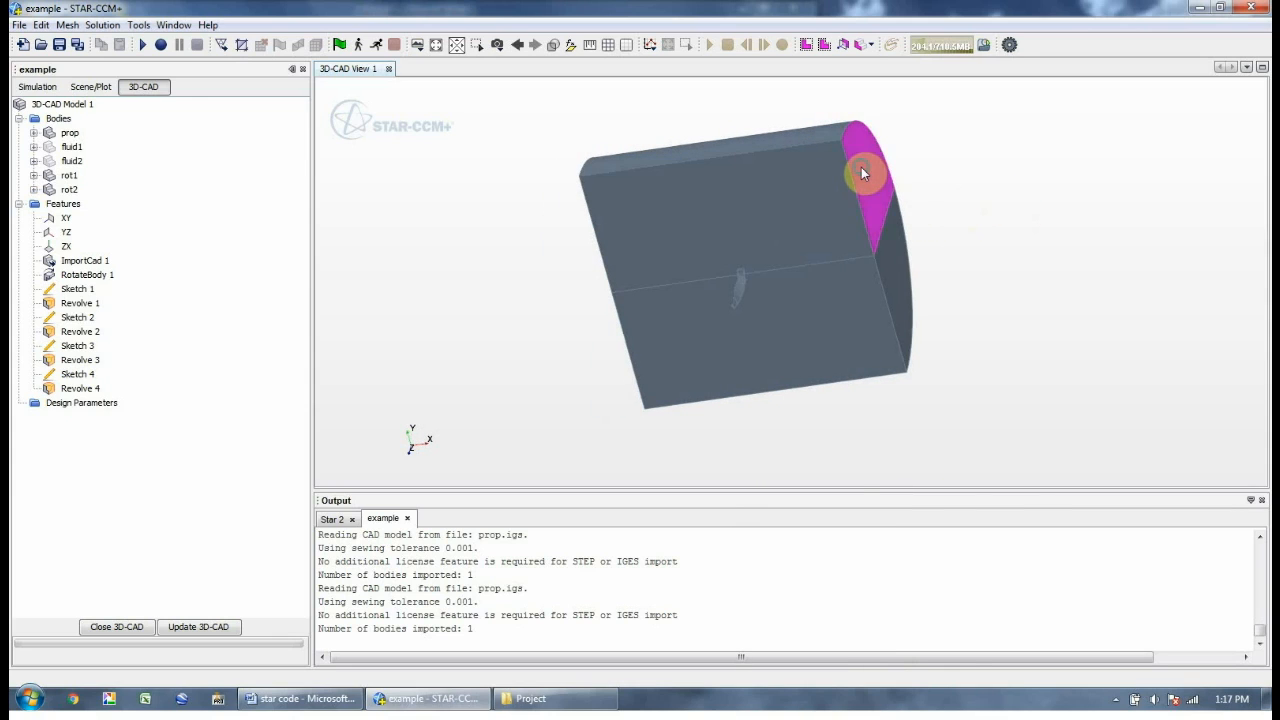
right_click(861, 167)
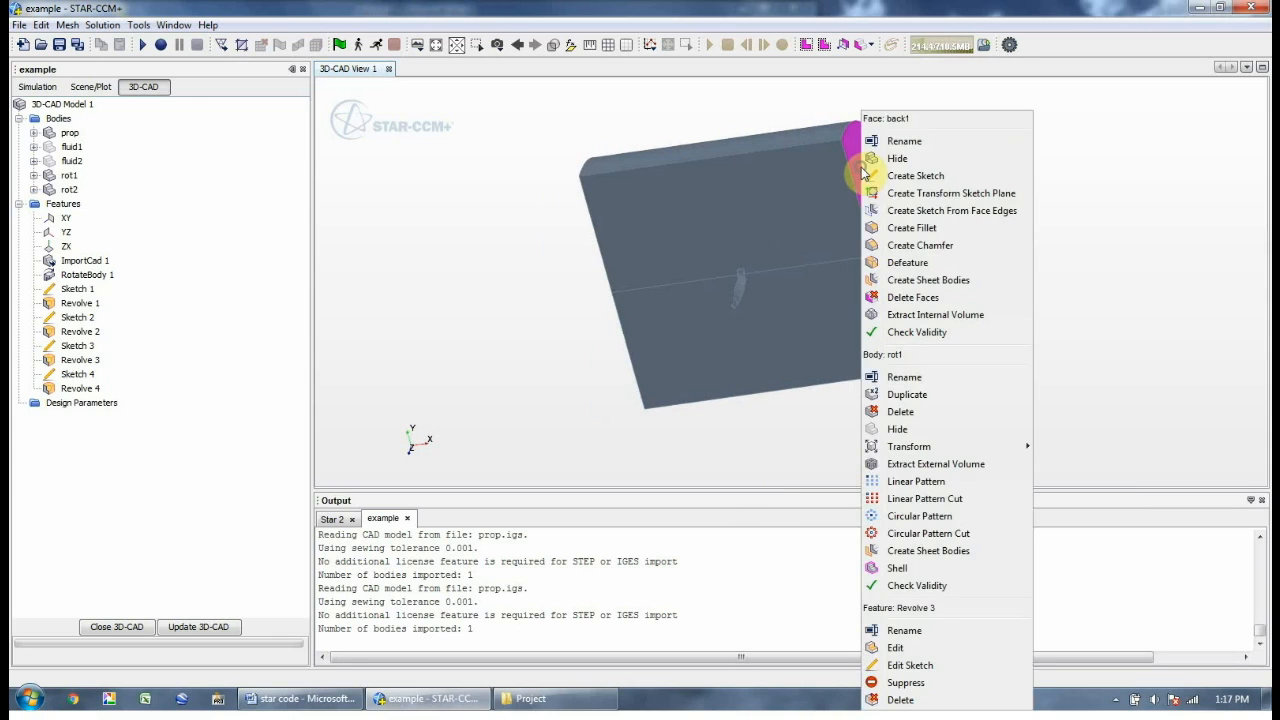
click(1070, 228)
right_click(895, 276)
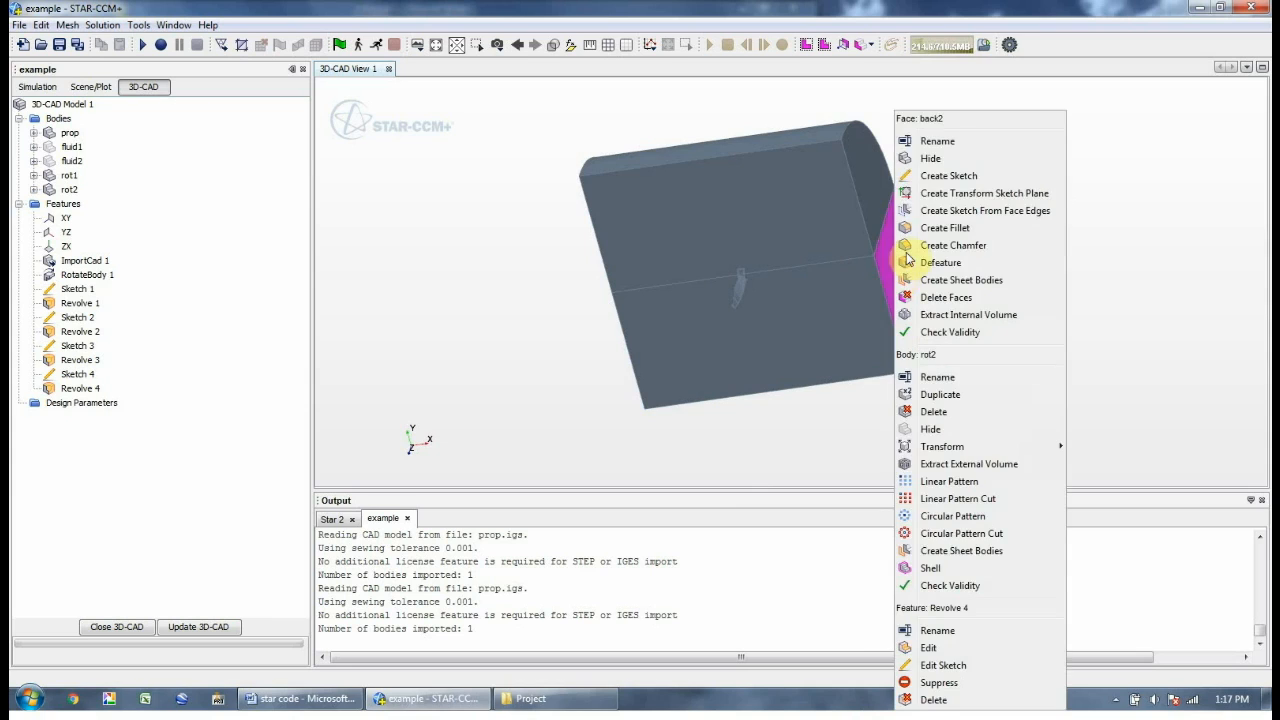
right_click(829, 297)
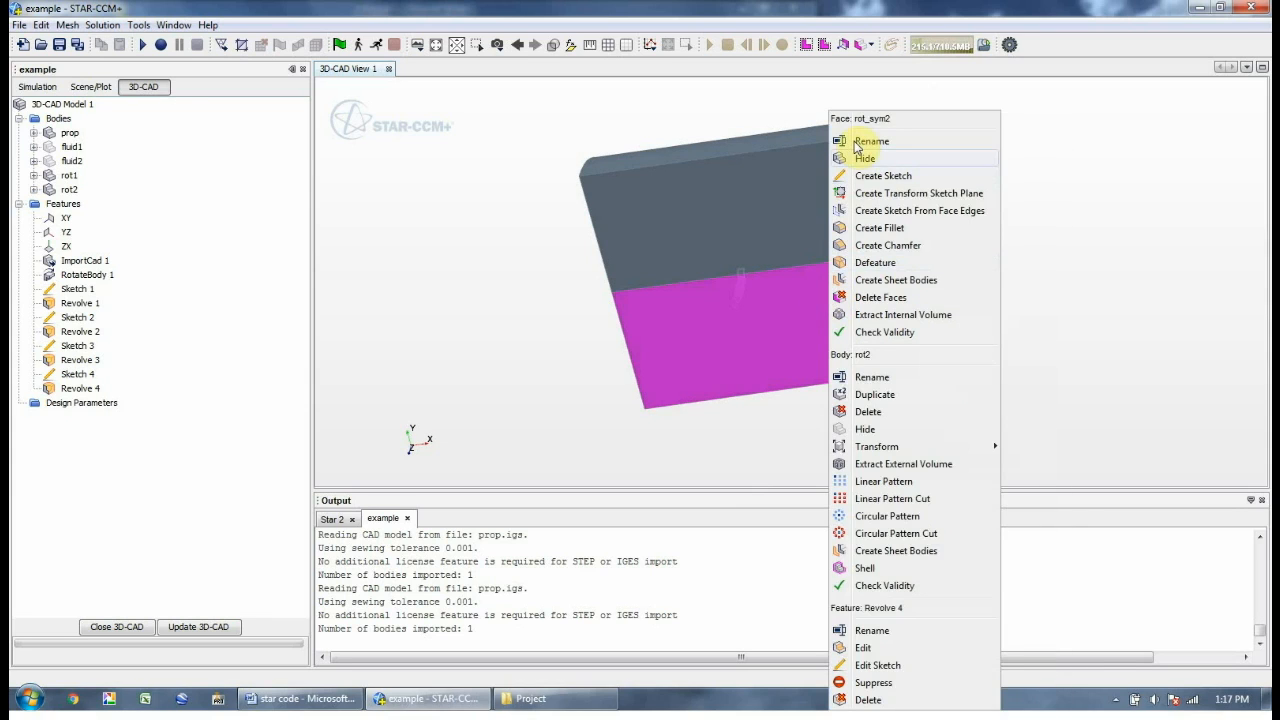
drag(466, 309, 517, 340)
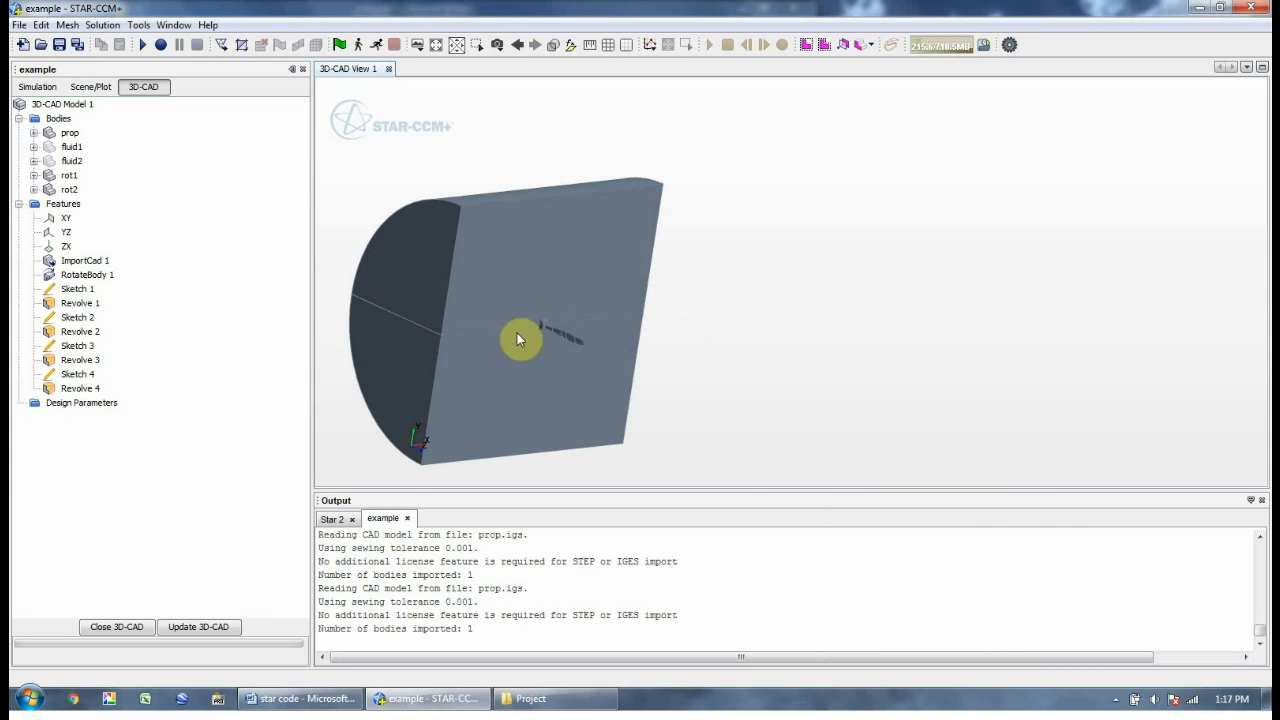
right_click(424, 356)
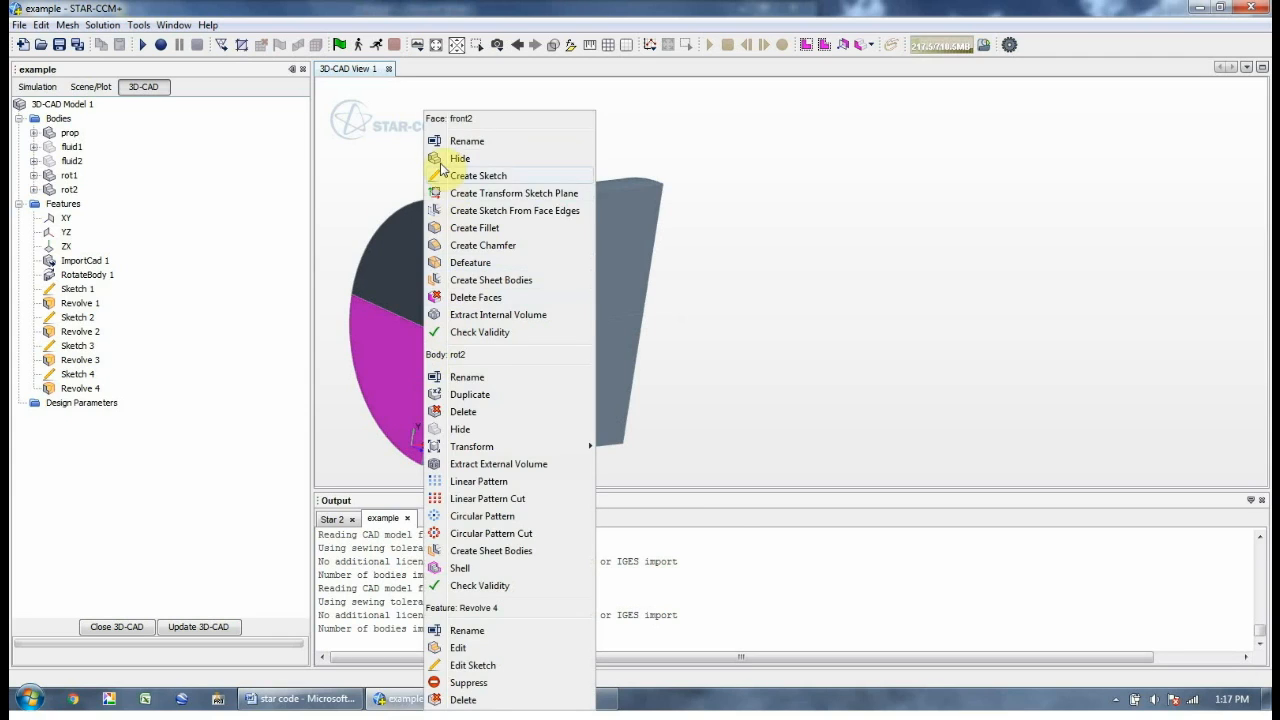
click(860, 190)
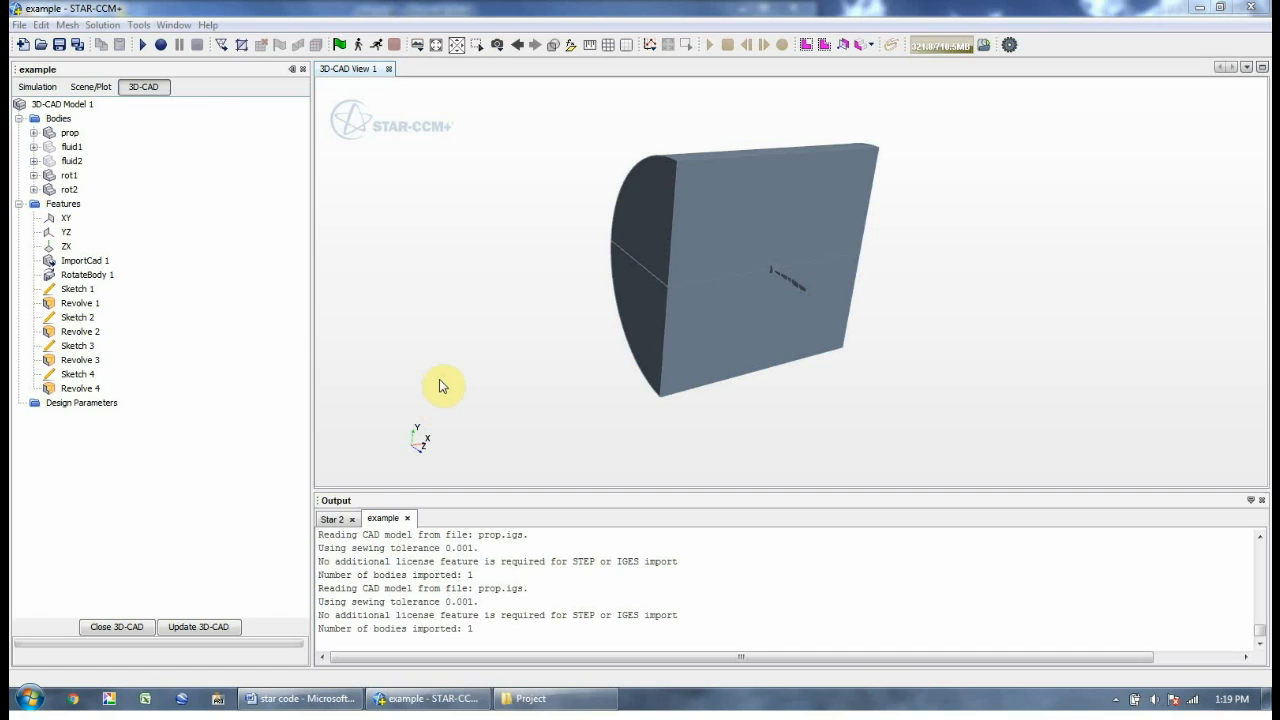
Show the hidden fluid1 and fluid2 bodies, then close the 3D-CAD editor
click(70, 147)
right_click(68, 147)
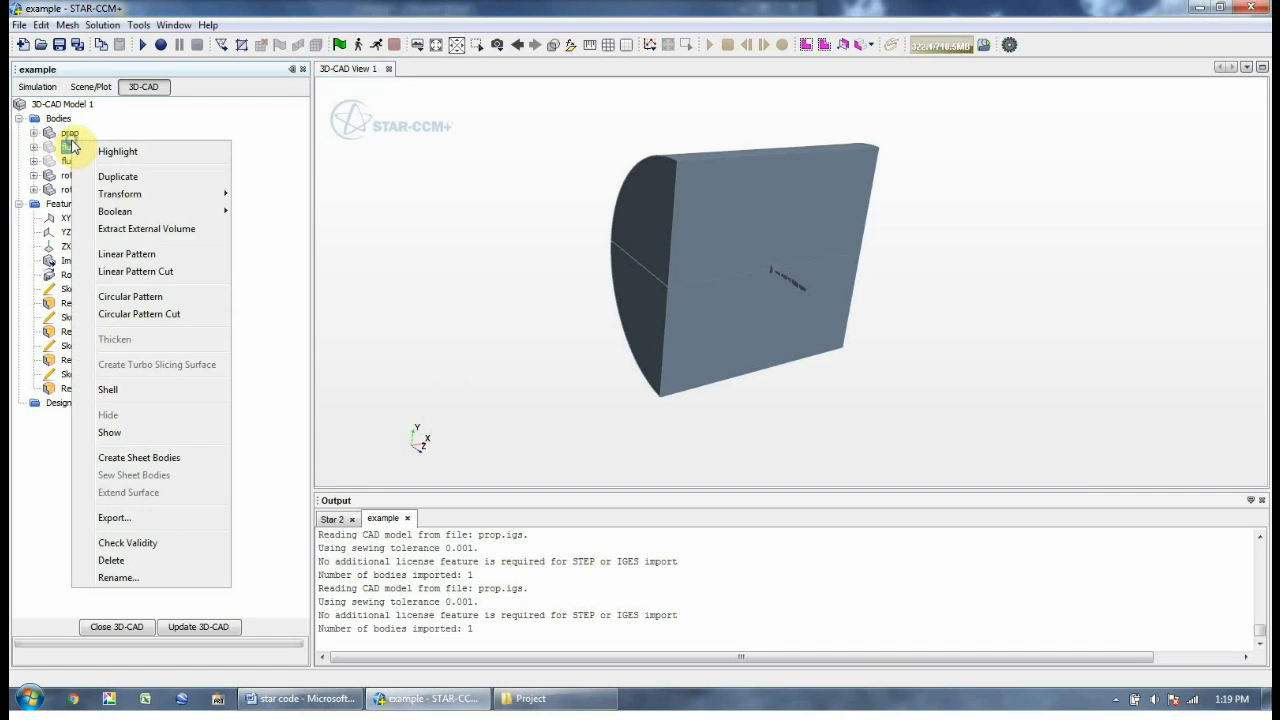
click(222, 432)
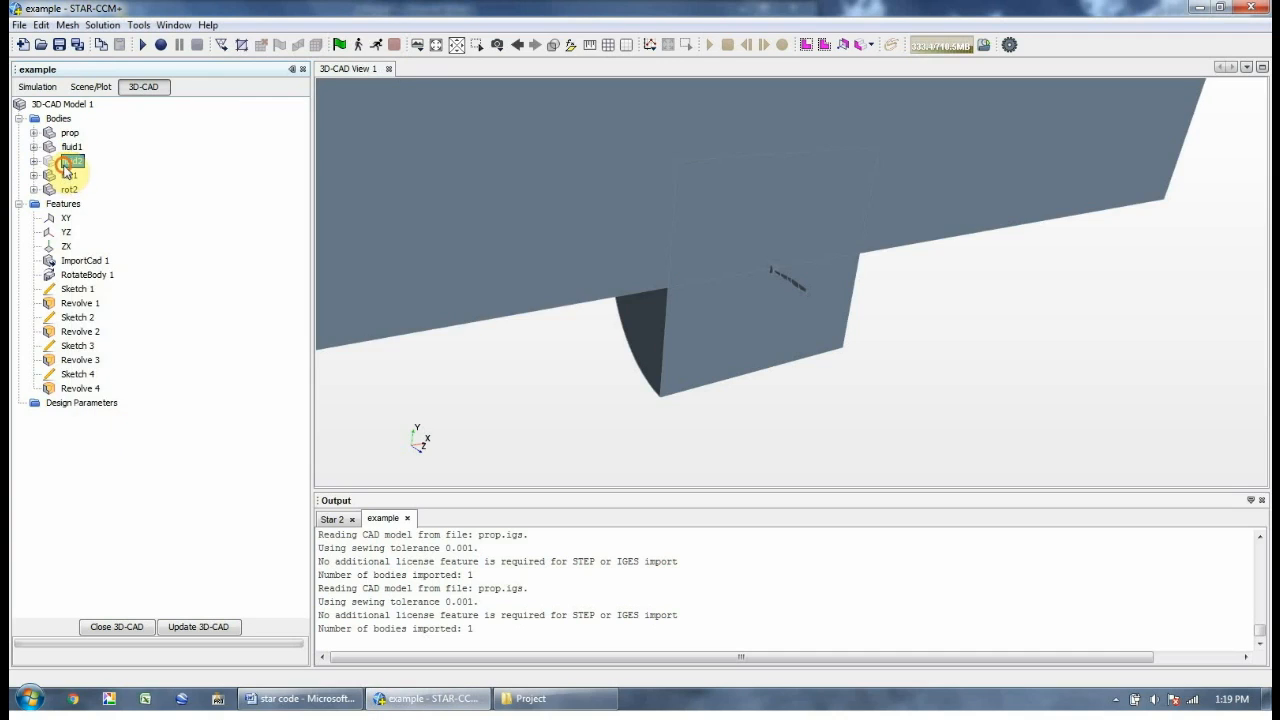
right_click(72, 161)
click(137, 466)
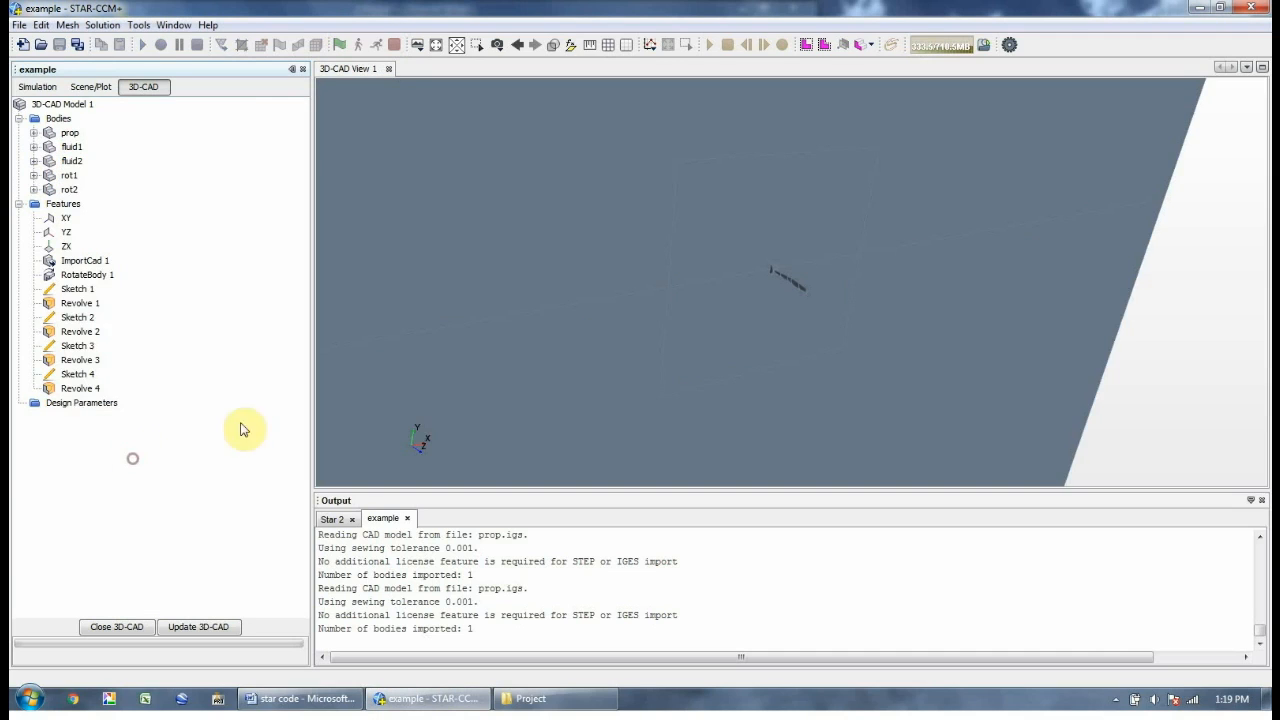
scroll(478, 288, down, 3)
scroll(481, 304, down, 1)
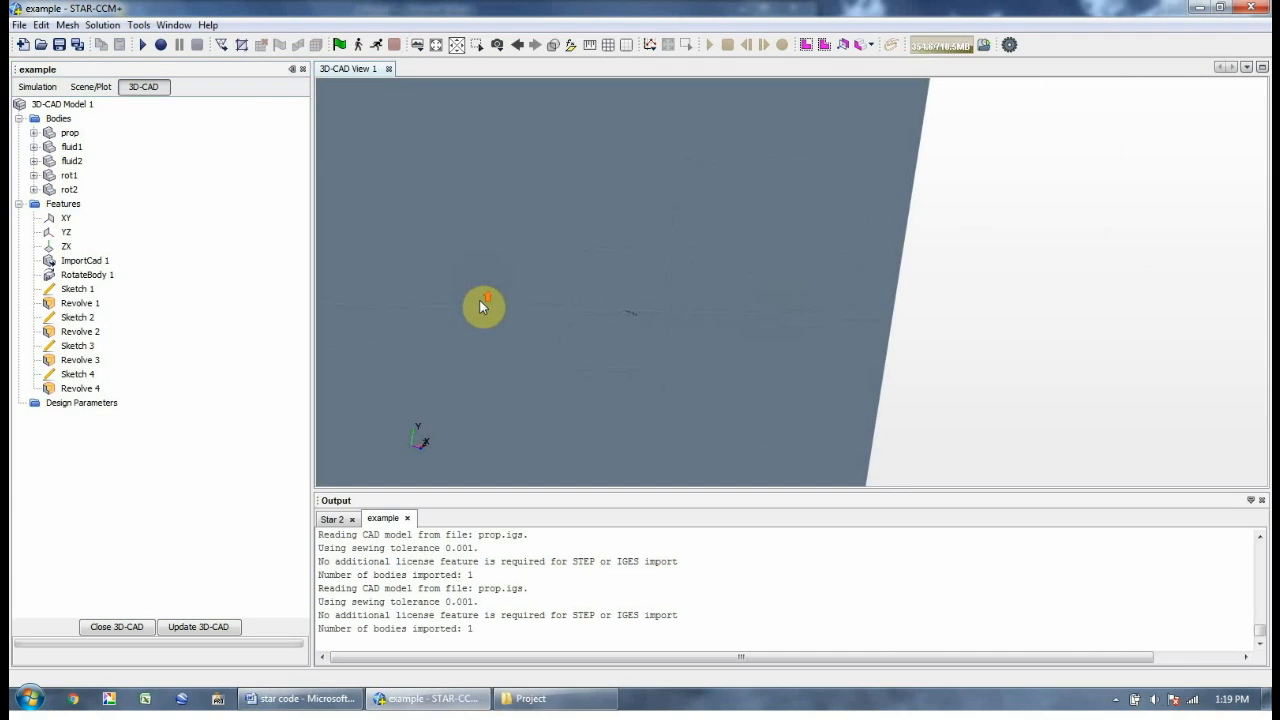
click(130, 627)
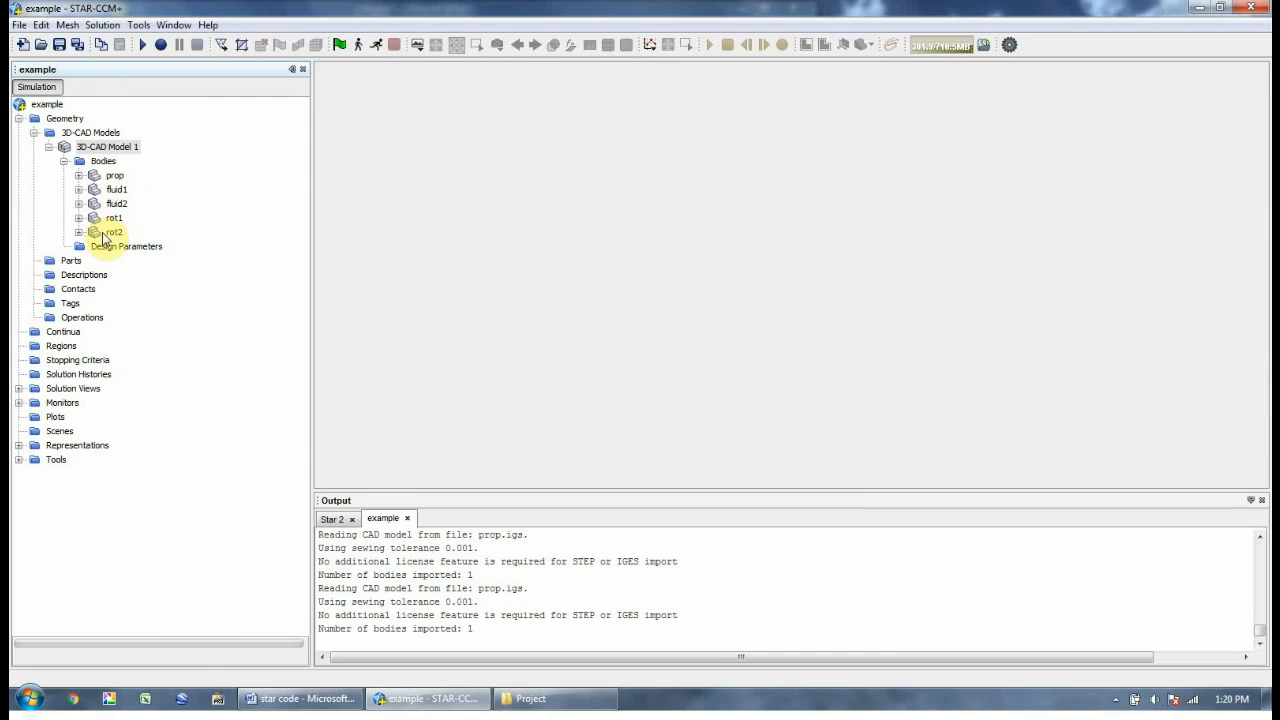
Create geometry parts from fluid1 and fluid2 with default part creation options
ctrl+click(112, 232)
ctrl+click(113, 218)
ctrl+click(120, 204)
ctrl+click(116, 189)
ctrl+click(115, 176)
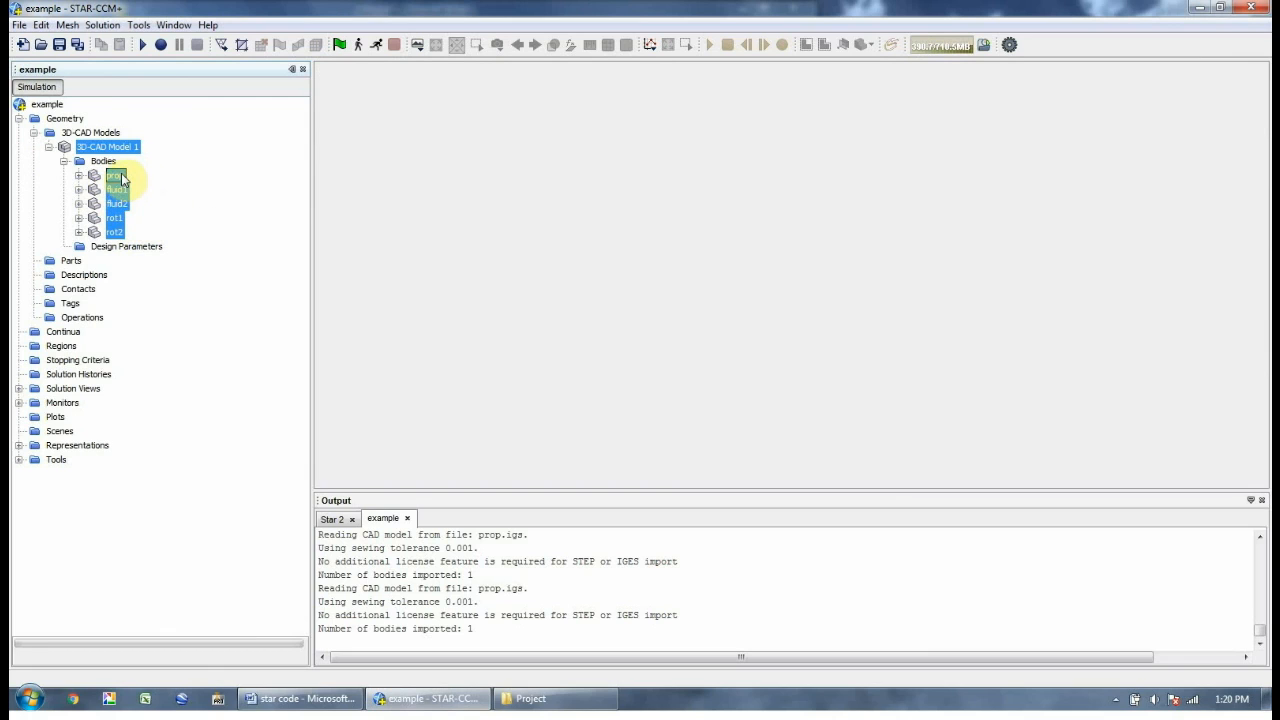
click(115, 177)
right_click(120, 190)
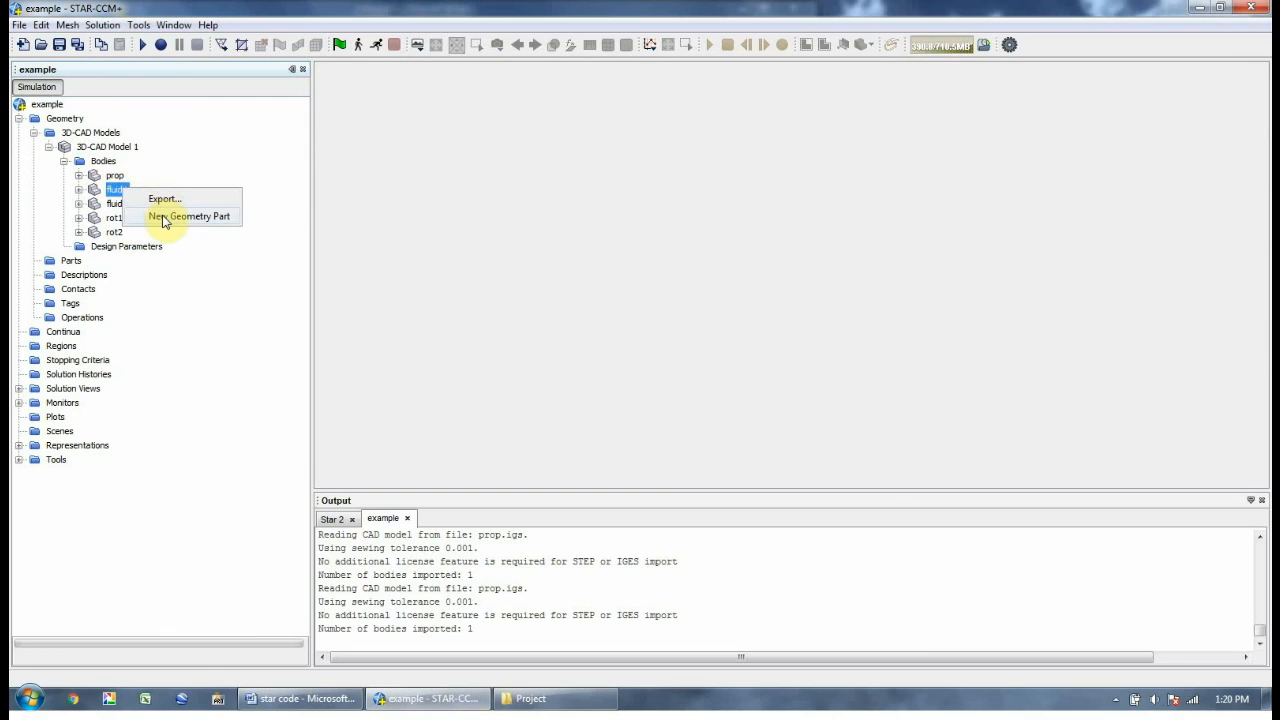
click(170, 213)
click(650, 466)
right_click(117, 204)
click(205, 234)
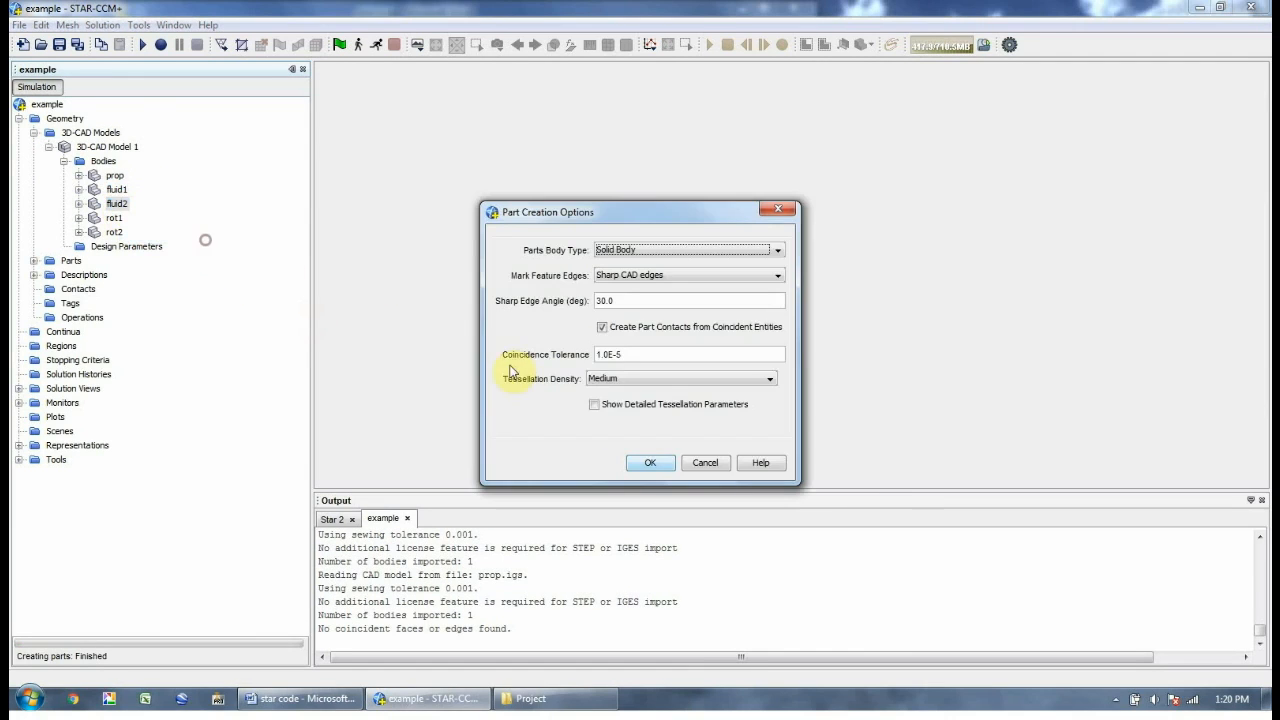
click(650, 462)
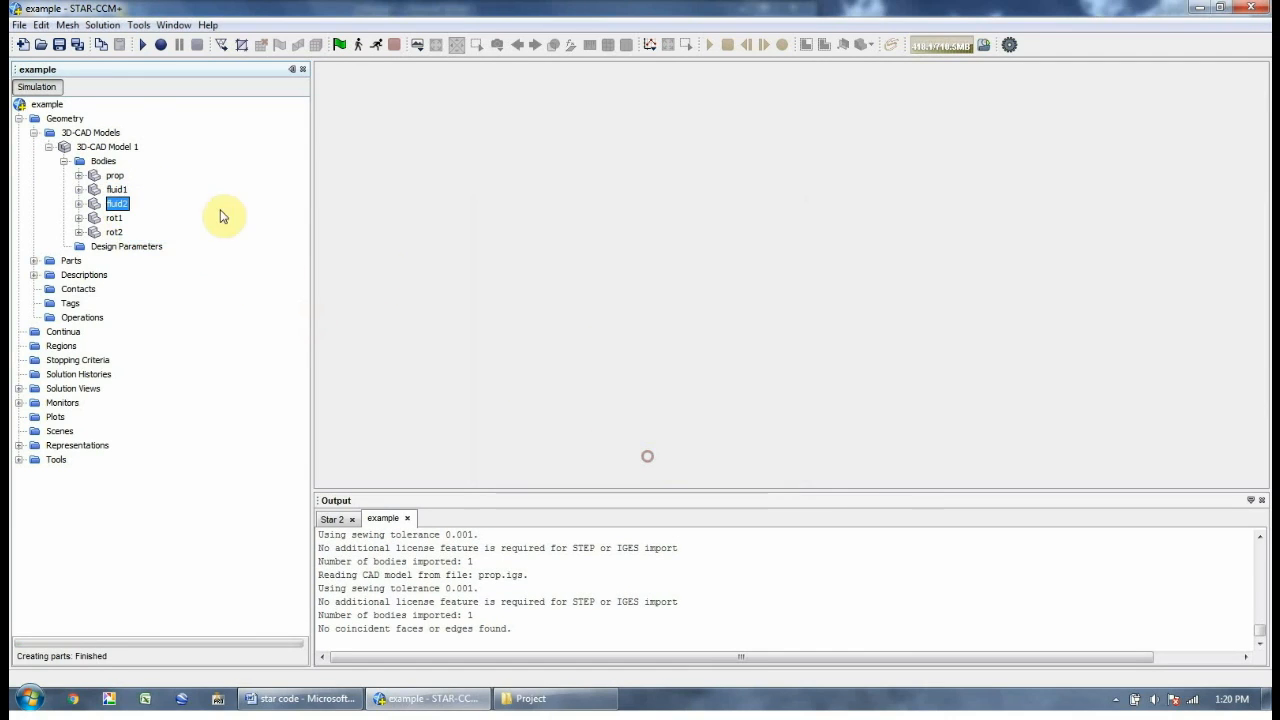
Create geometry parts from rot1, rot2 and prop with default options
right_click(115, 218)
click(172, 246)
click(651, 461)
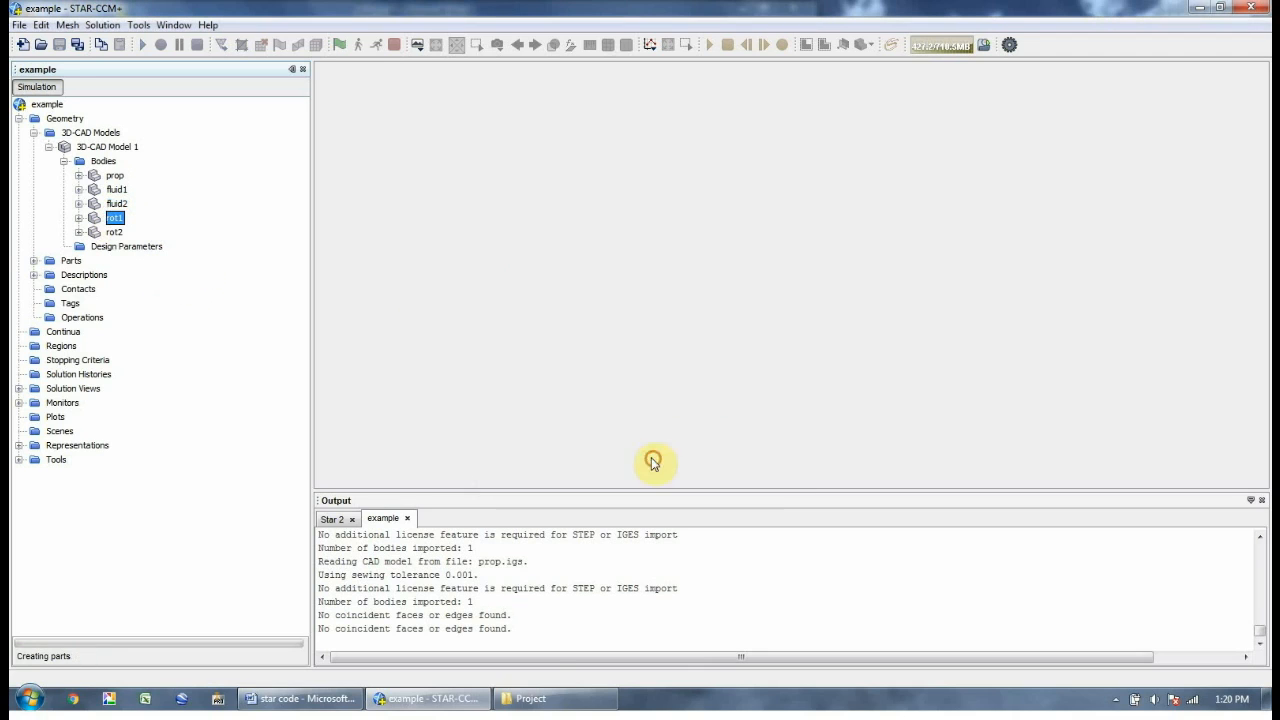
click(112, 232)
right_click(112, 232)
click(175, 260)
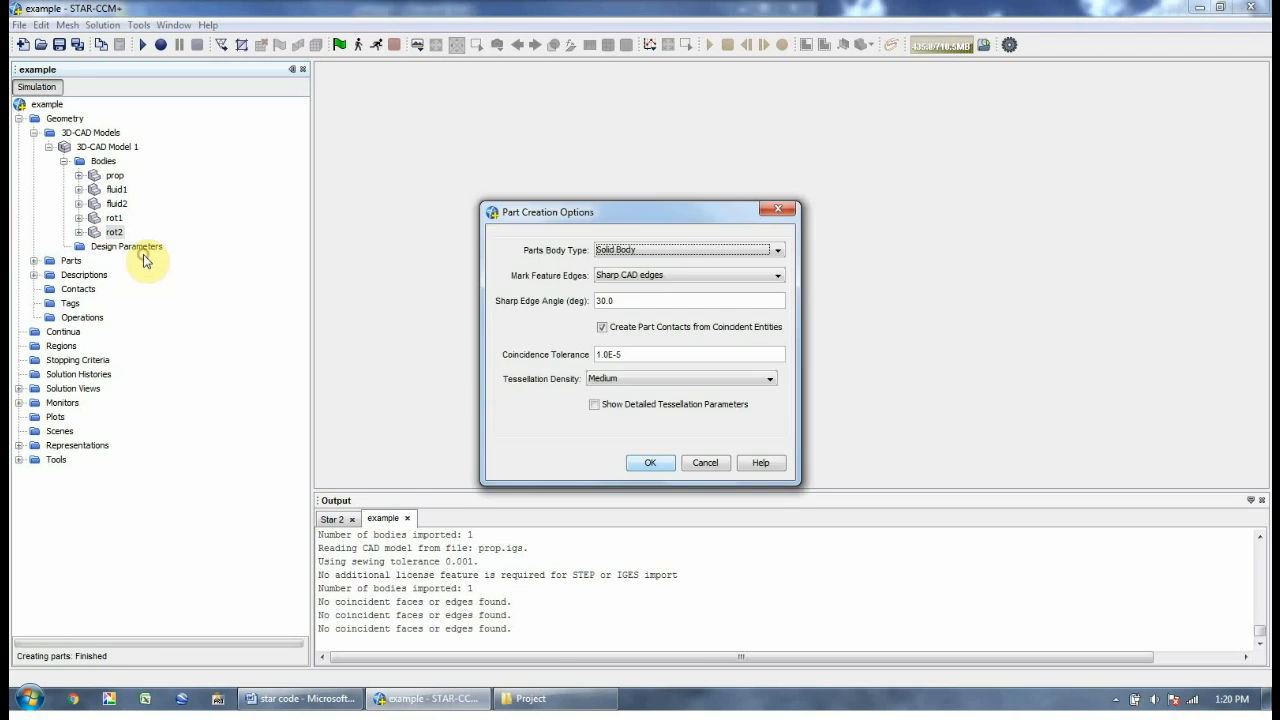
click(650, 462)
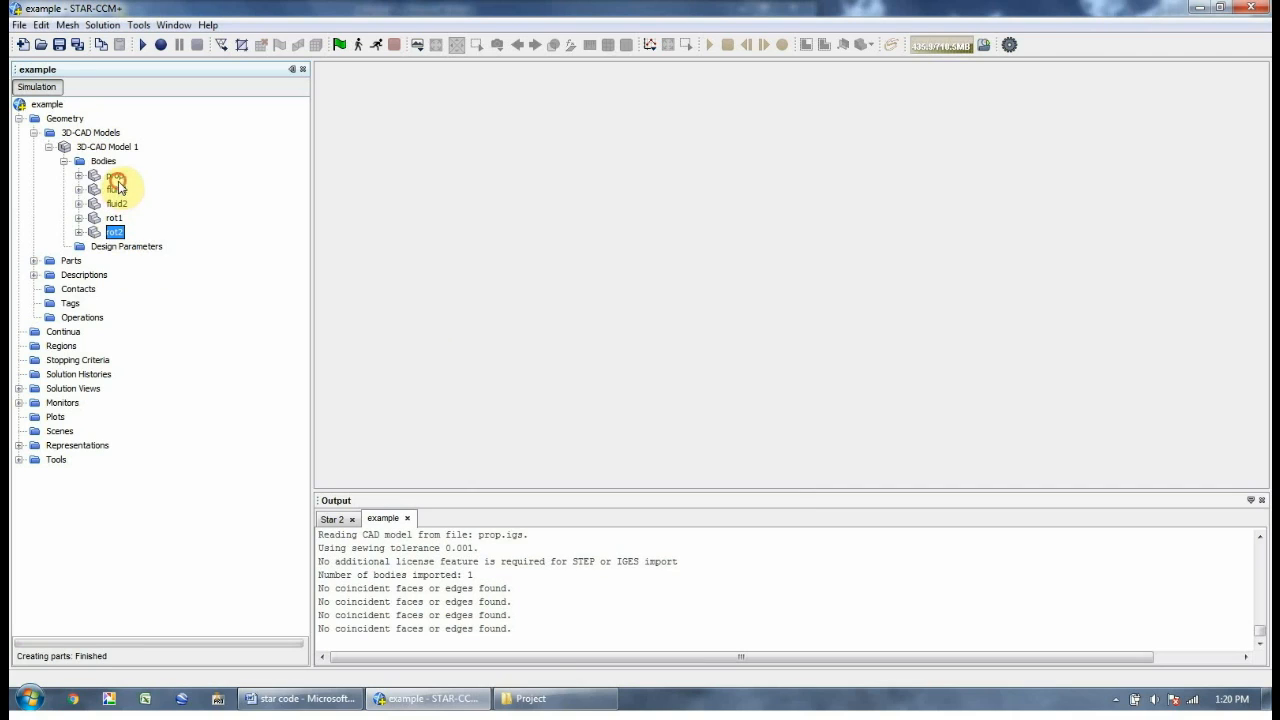
click(115, 176)
right_click(116, 178)
click(152, 208)
click(666, 468)
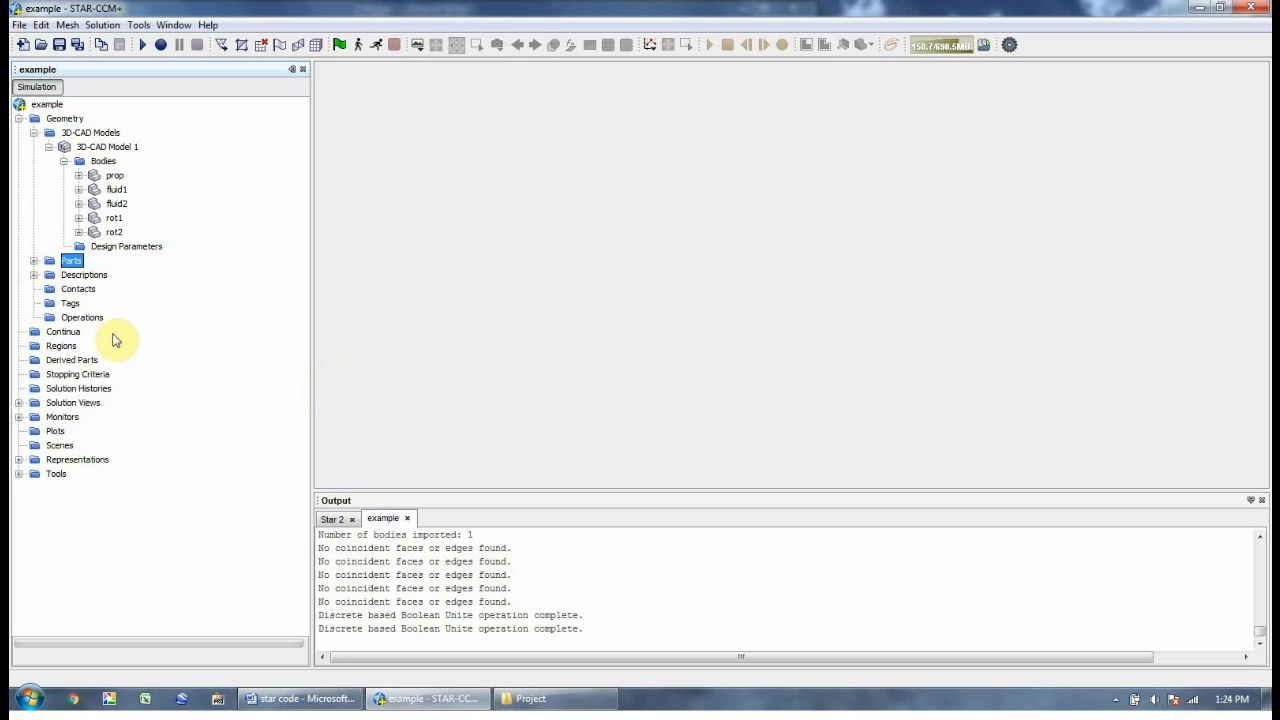
Add a Unite operation joining fluid1 and fluid2, named Unite_fluid
right_click(91, 320)
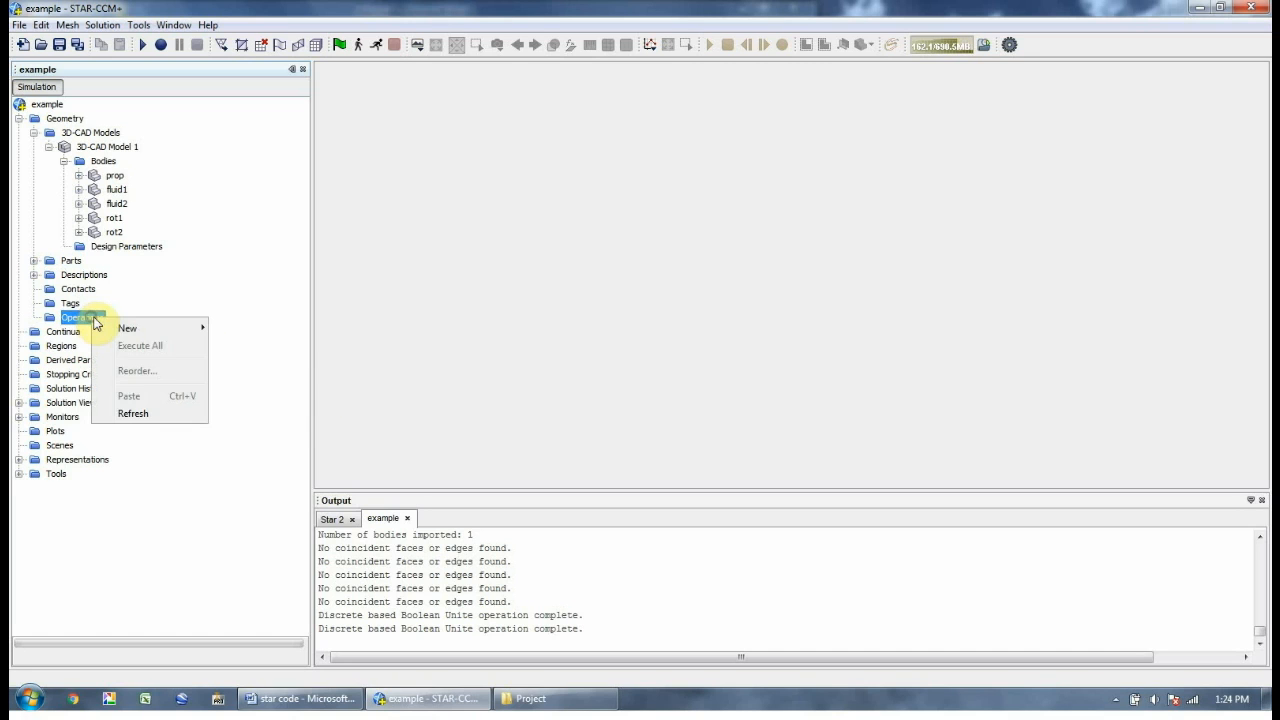
mouse_move(205, 330)
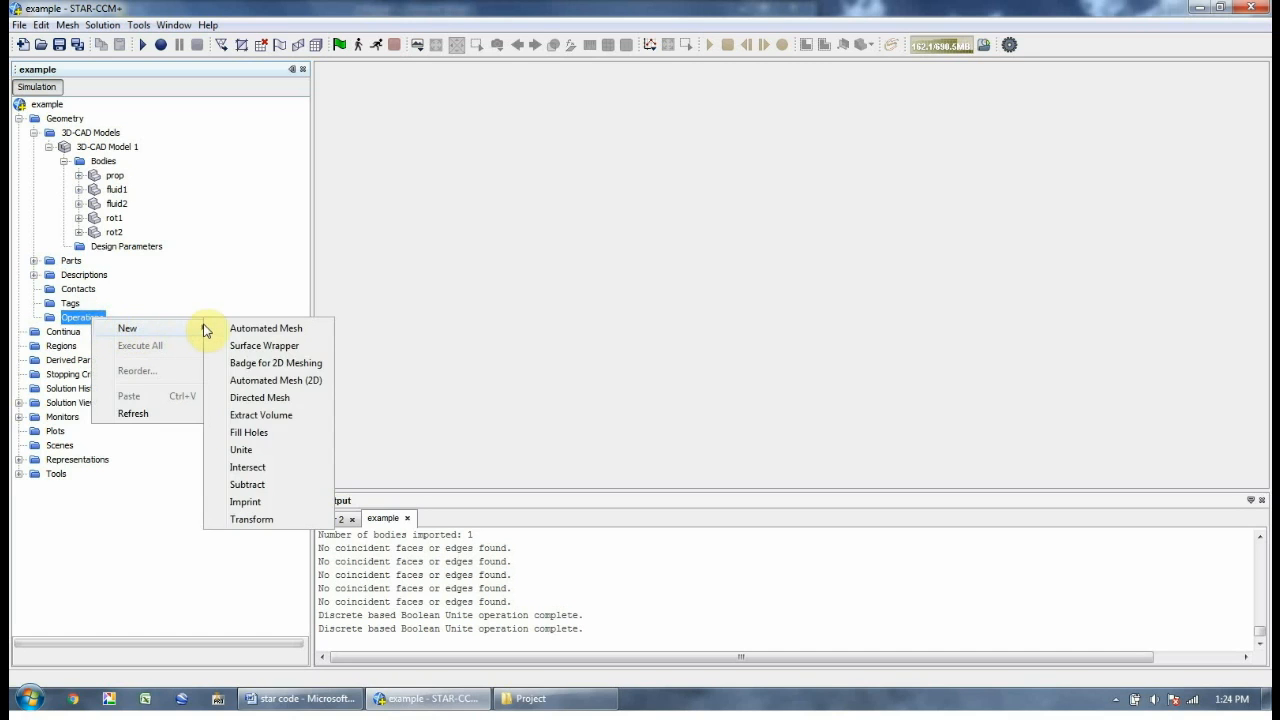
click(245, 455)
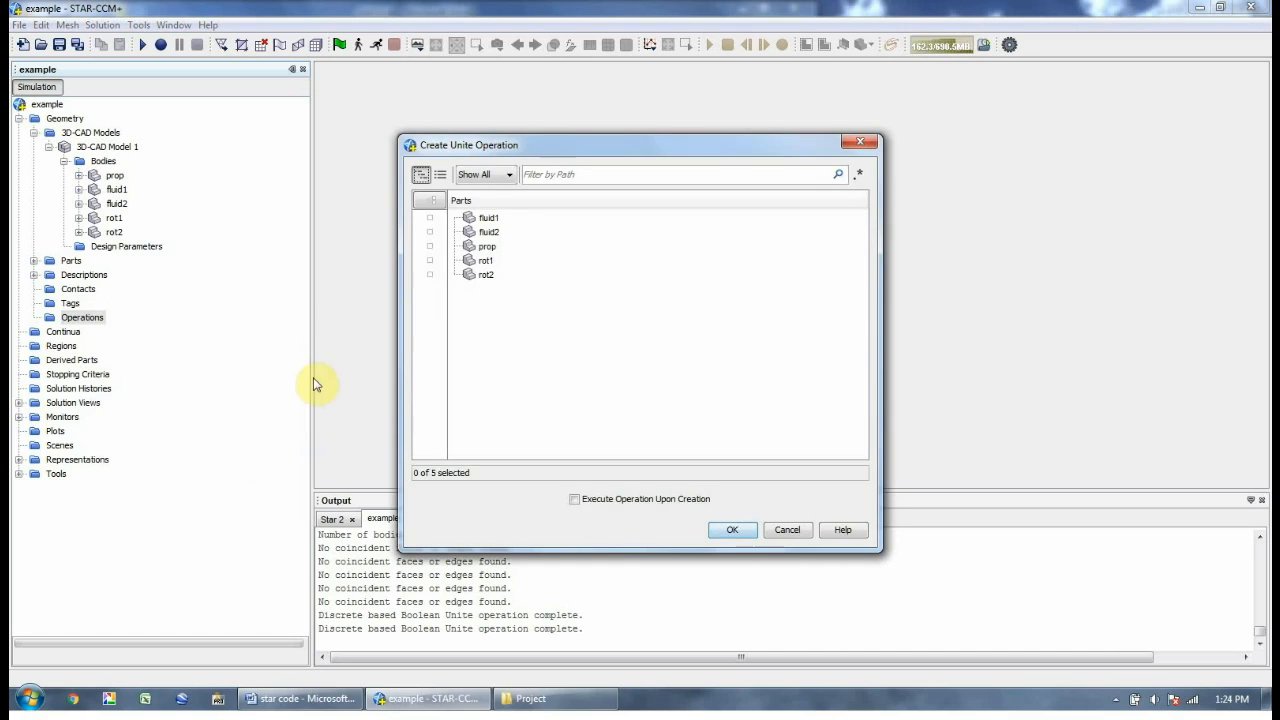
click(428, 218)
click(429, 232)
click(732, 530)
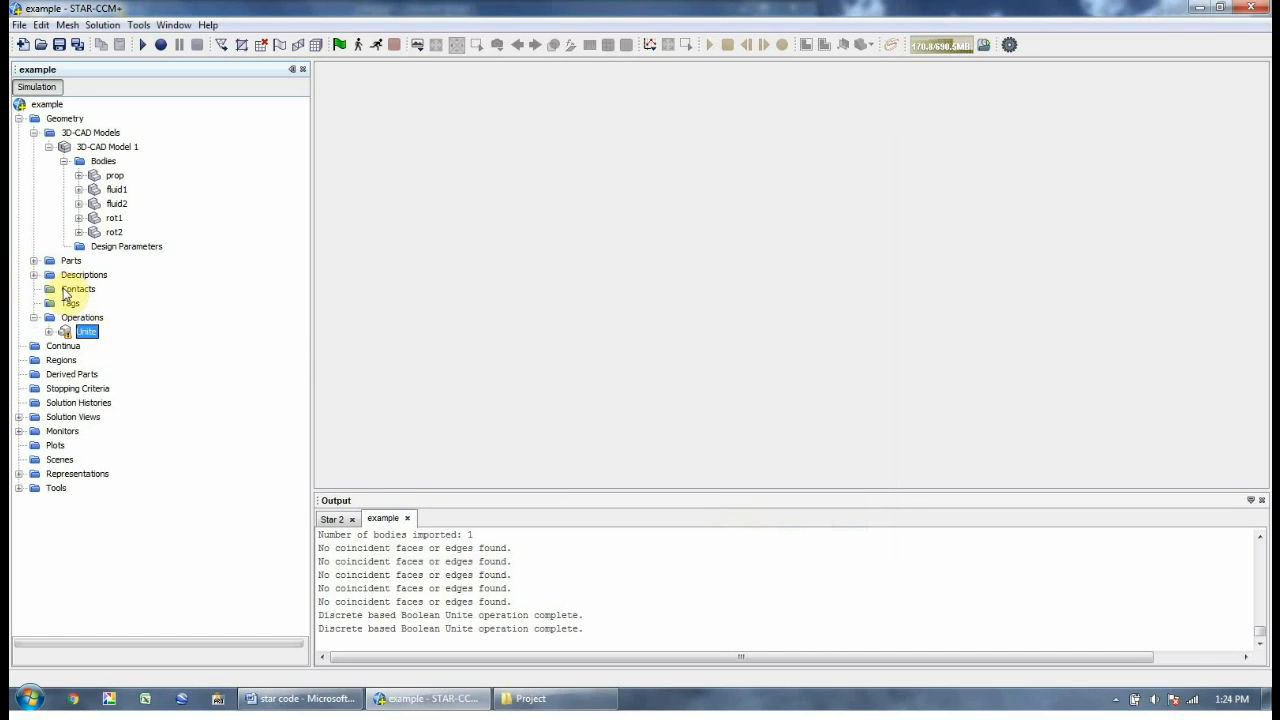
right_click(87, 331)
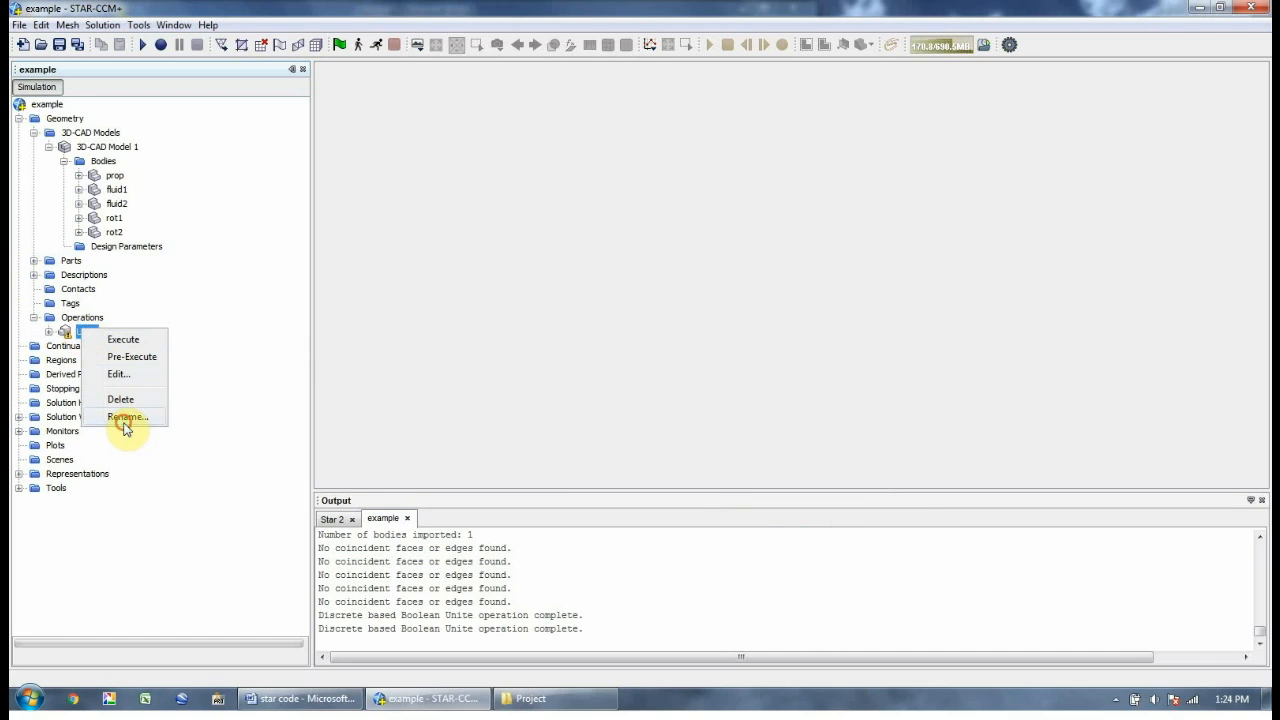
click(124, 418)
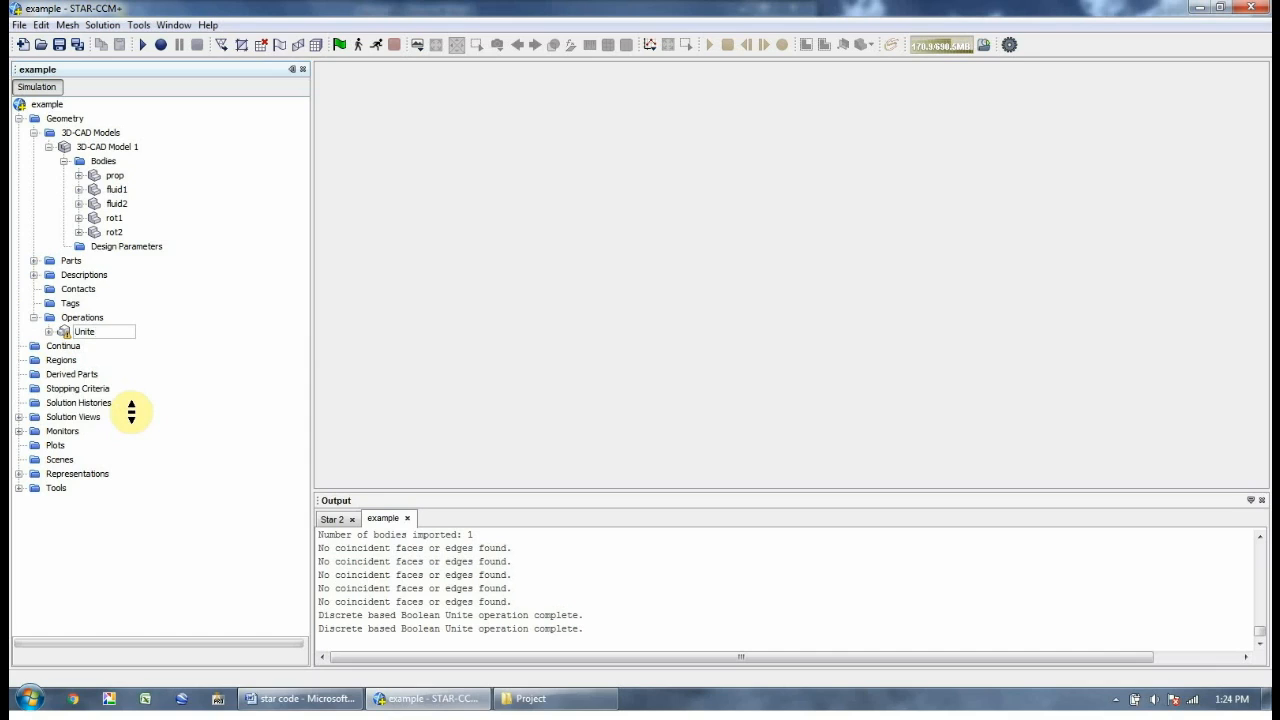
text(_fluids)
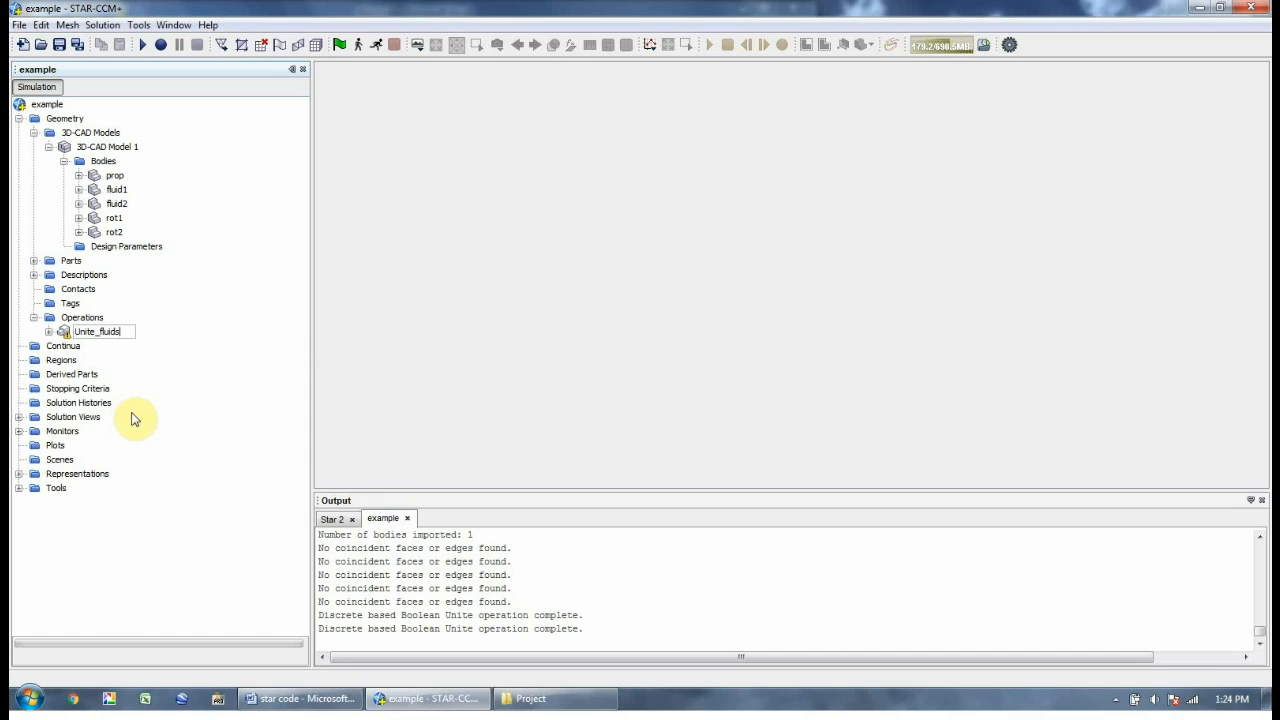
key(Return)
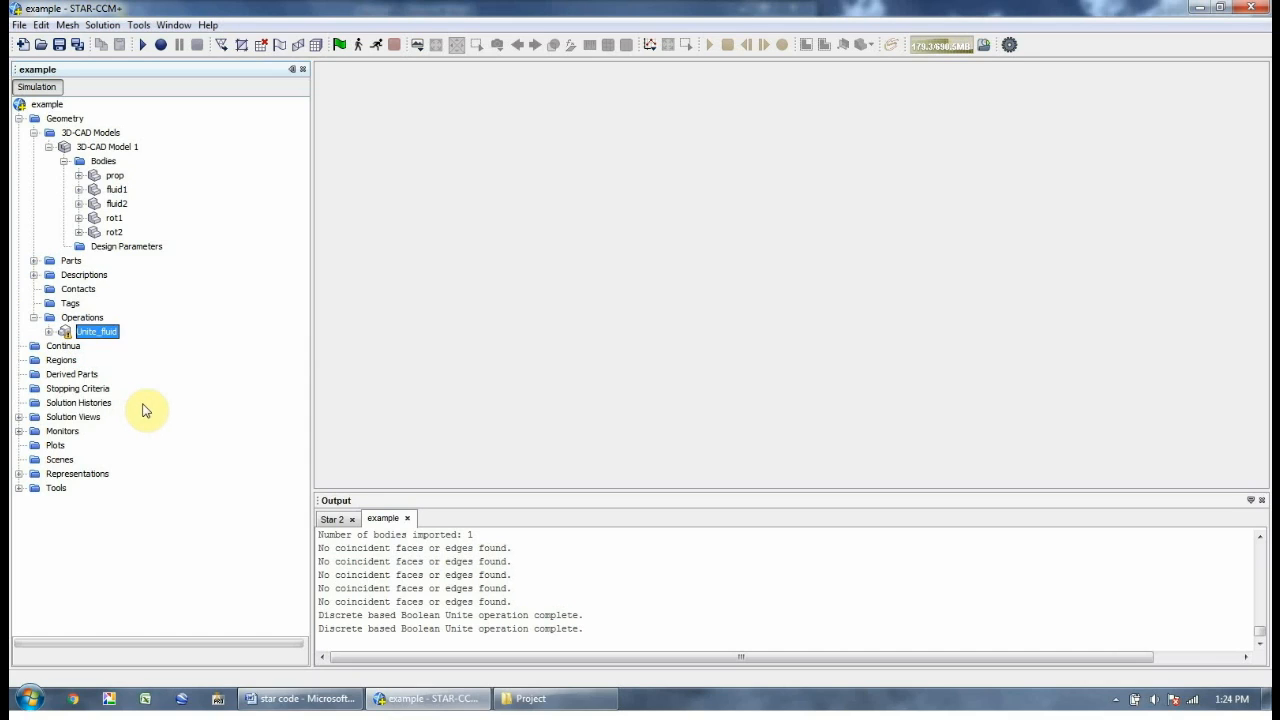
Rename the resulting Unite part to fluid in the Parts list
click(34, 261)
right_click(79, 346)
click(143, 700)
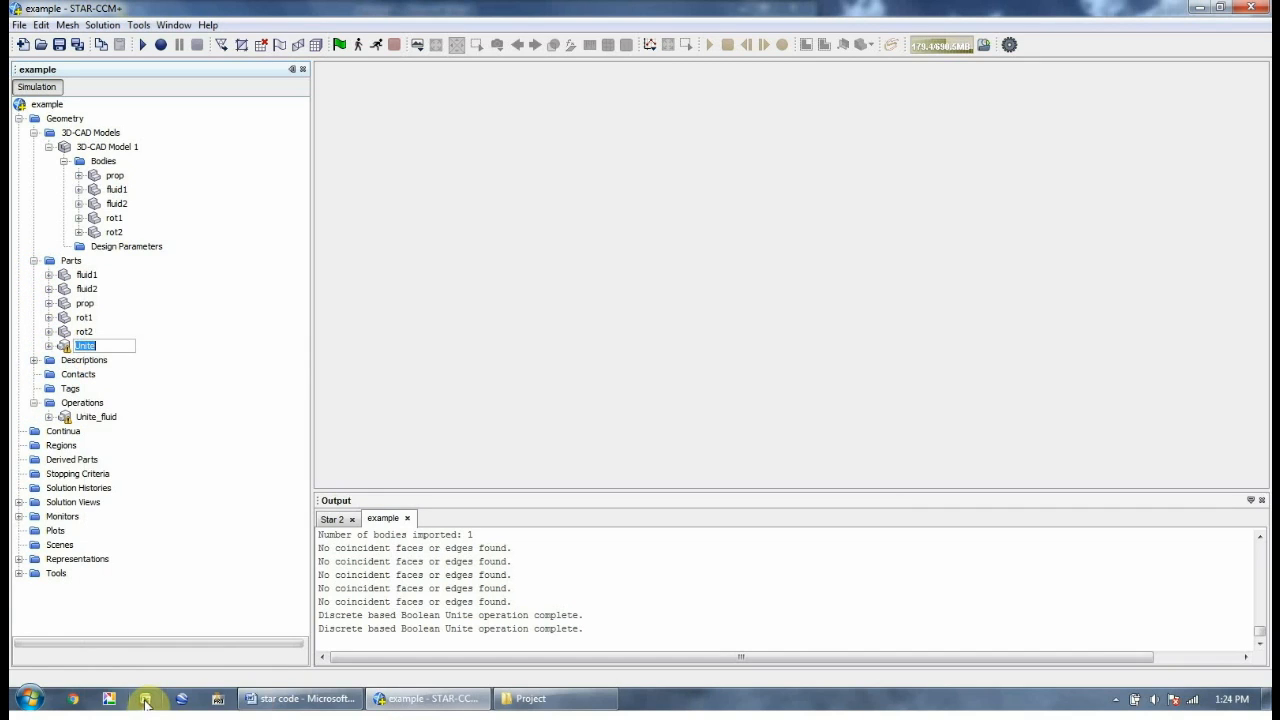
key(End)
text(s)
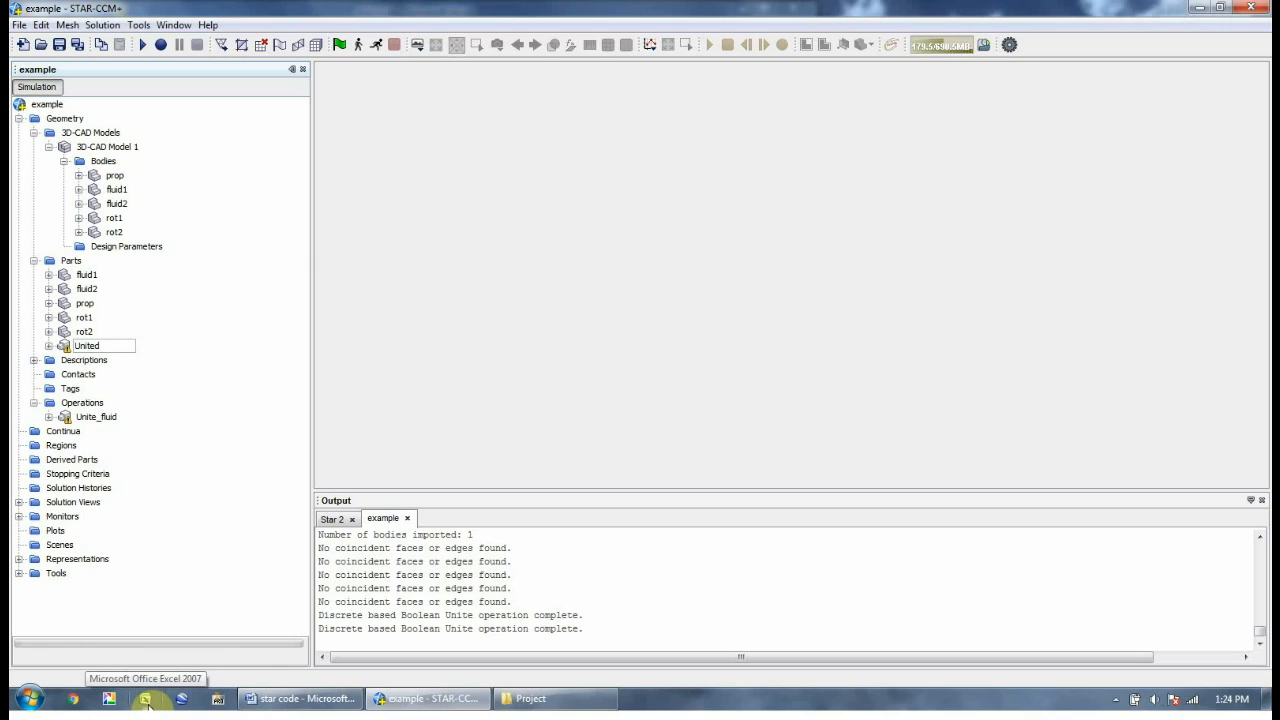
key(ctrl+a)
key(BackSpace)
text(fluid)
key(Return)
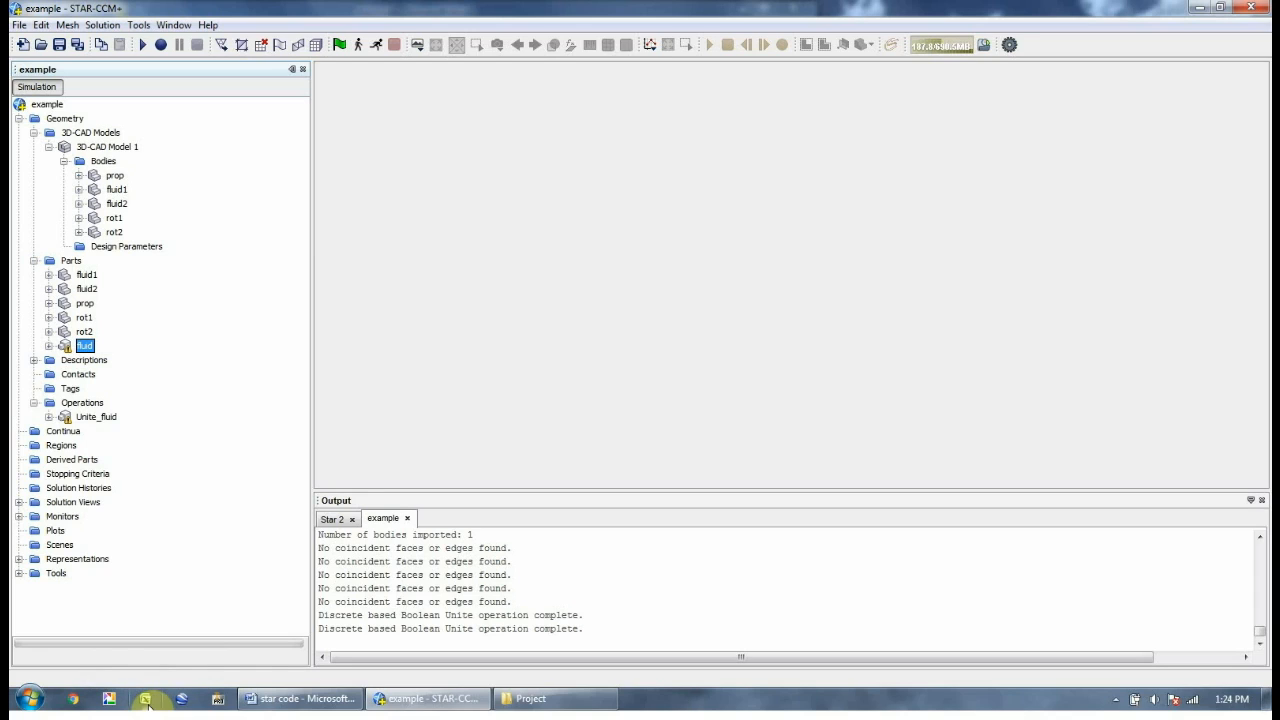
click(71, 403)
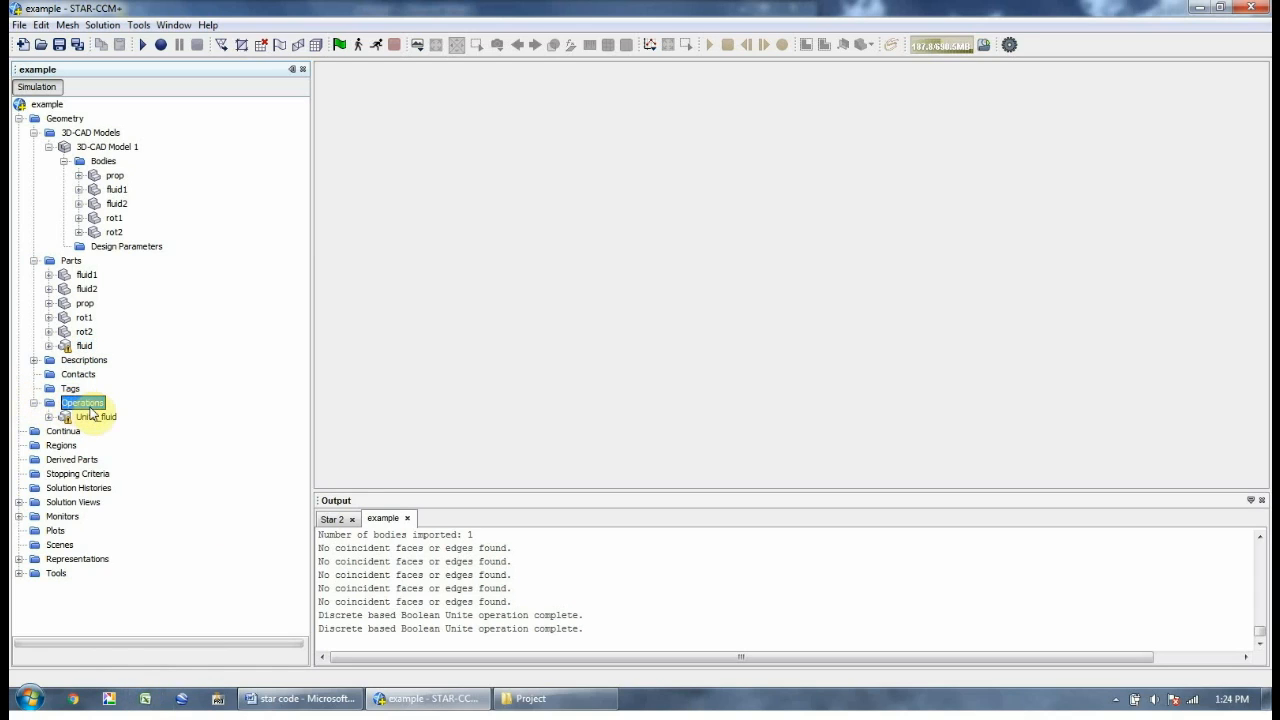
Add a Unite operation joining rot1 and rot2, named Unite_rot
right_click(91, 405)
mouse_move(126, 416)
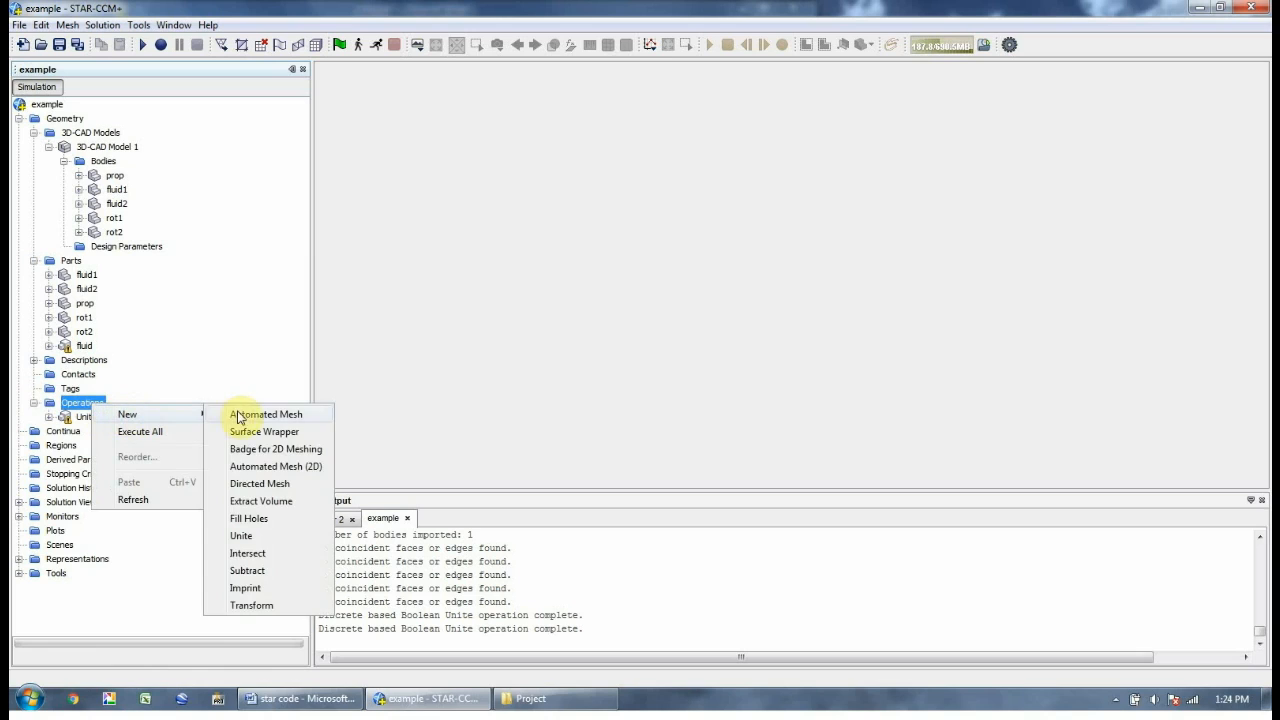
click(244, 537)
click(431, 276)
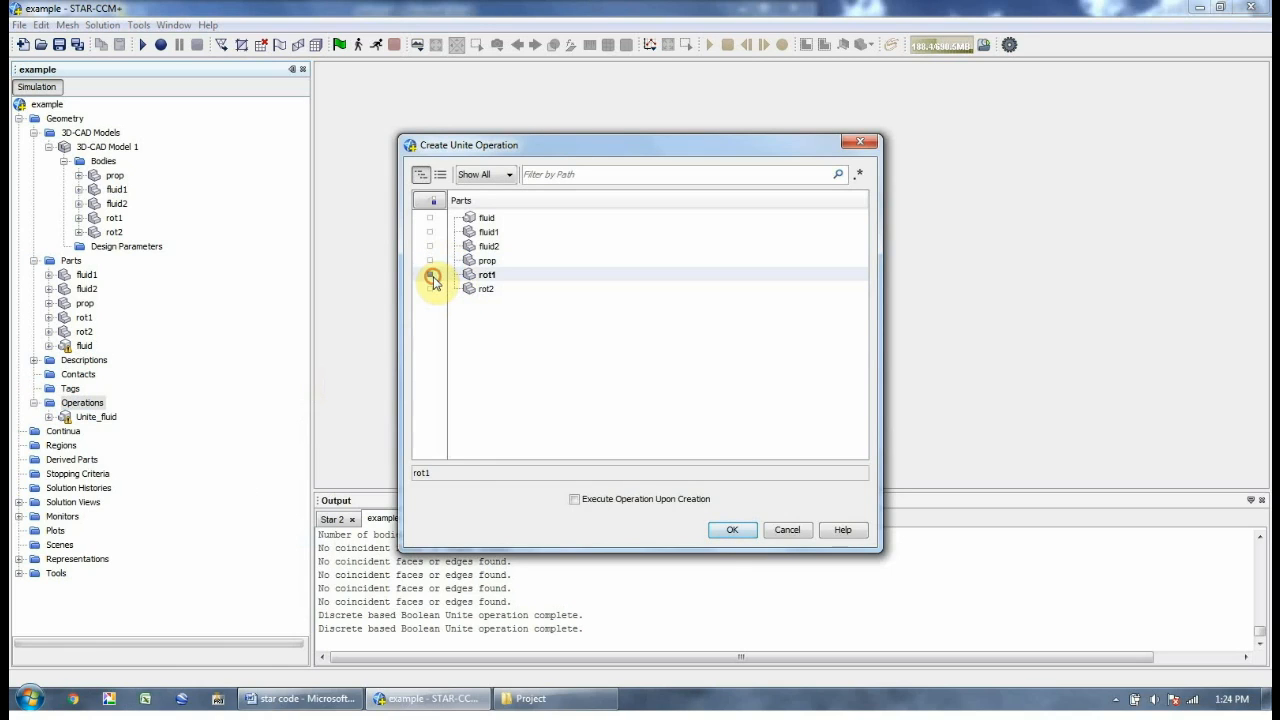
click(430, 289)
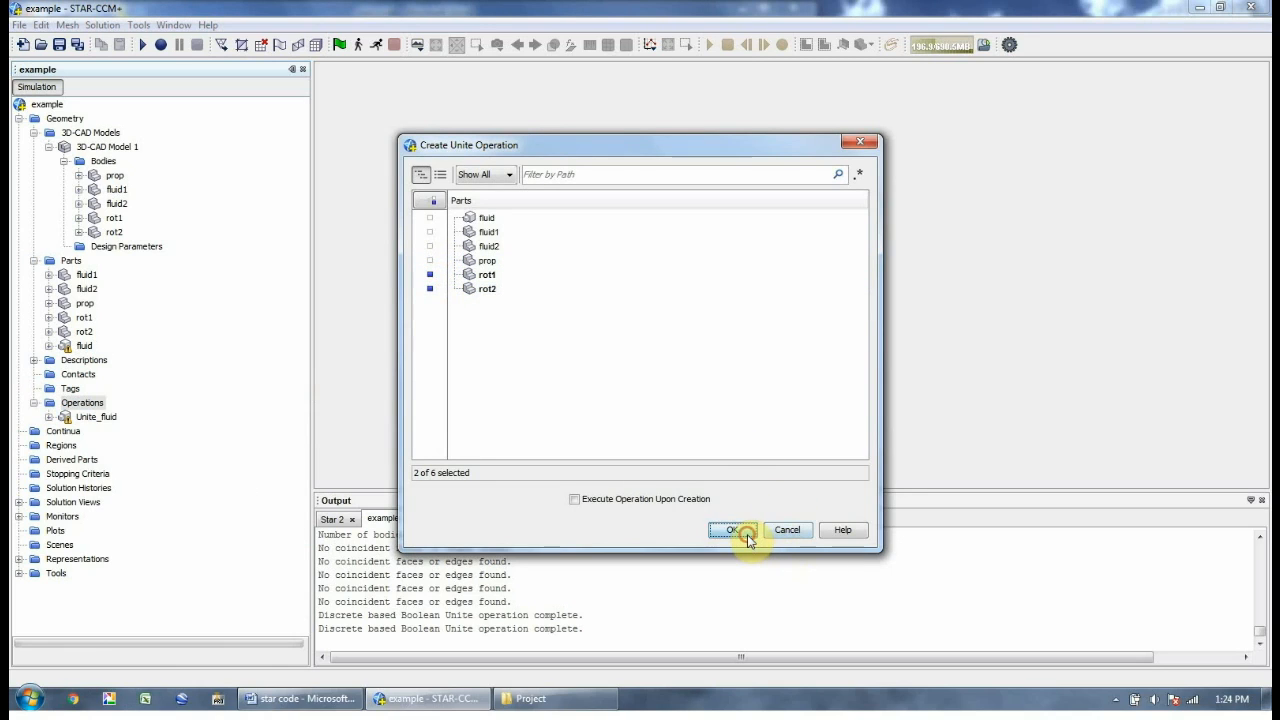
click(735, 530)
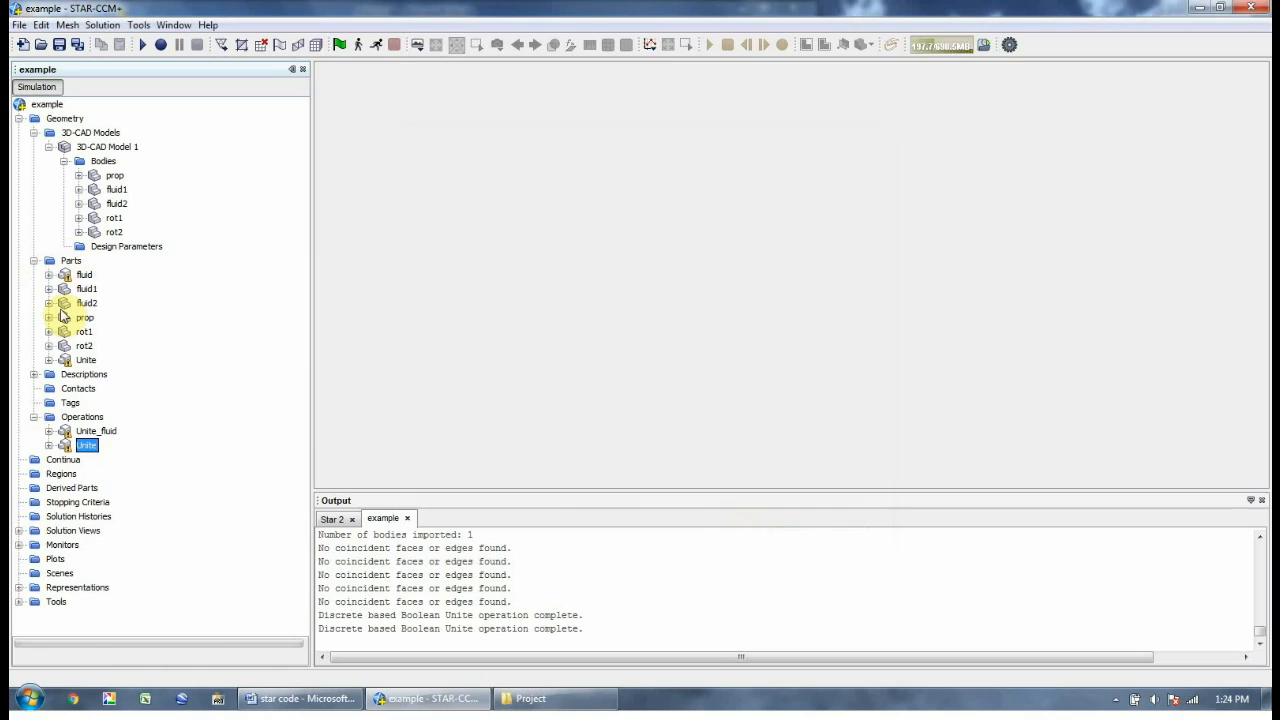
right_click(85, 446)
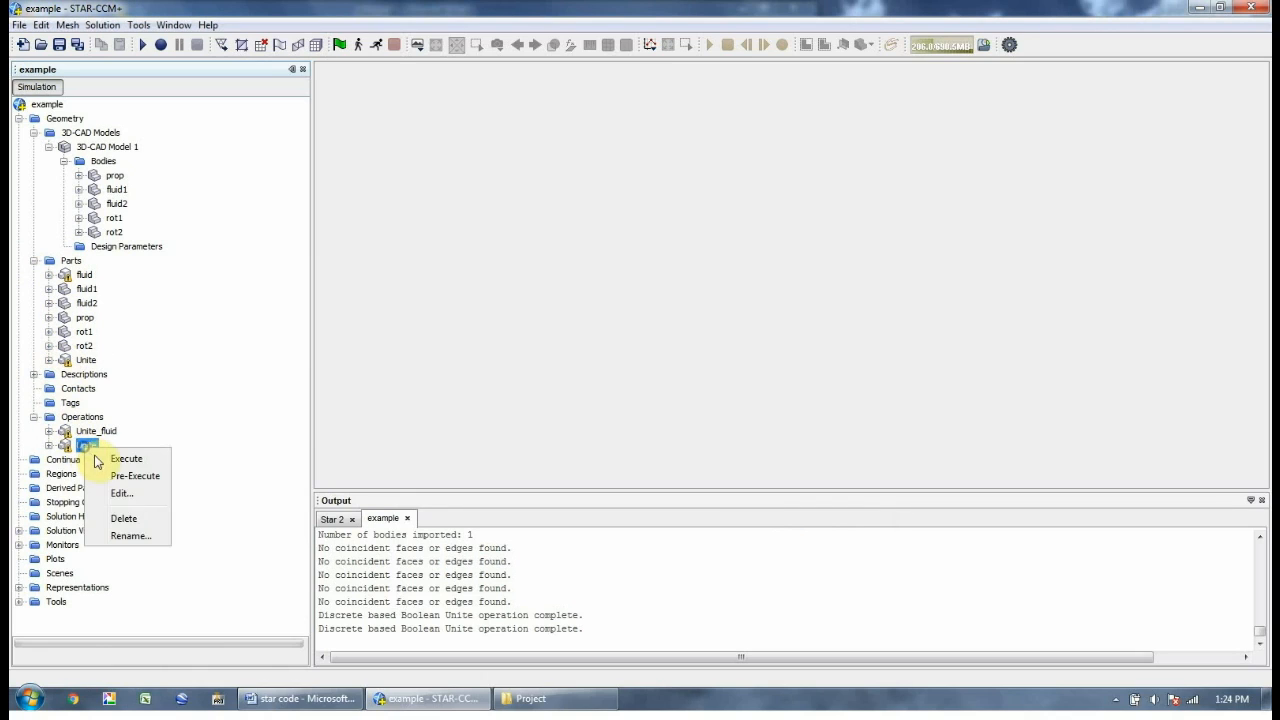
click(130, 536)
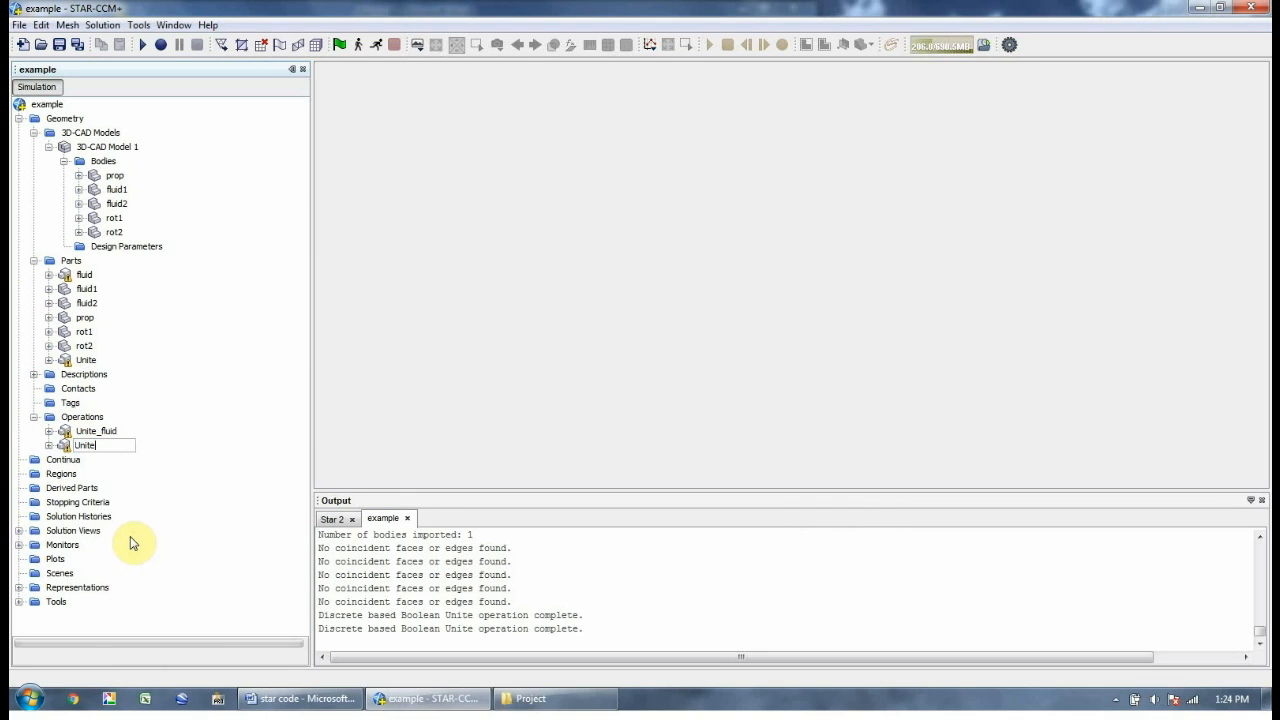
key(Return)
Rename the new Unite part to rot
click(82, 360)
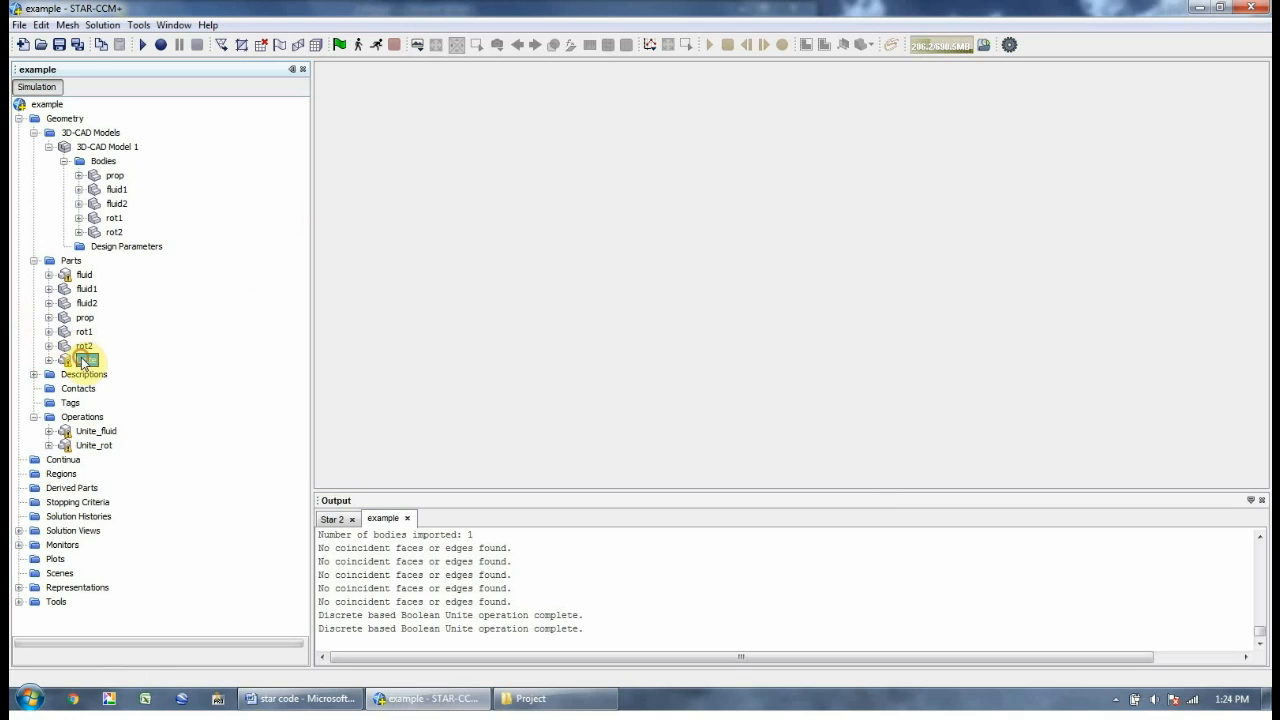
right_click(84, 364)
click(133, 698)
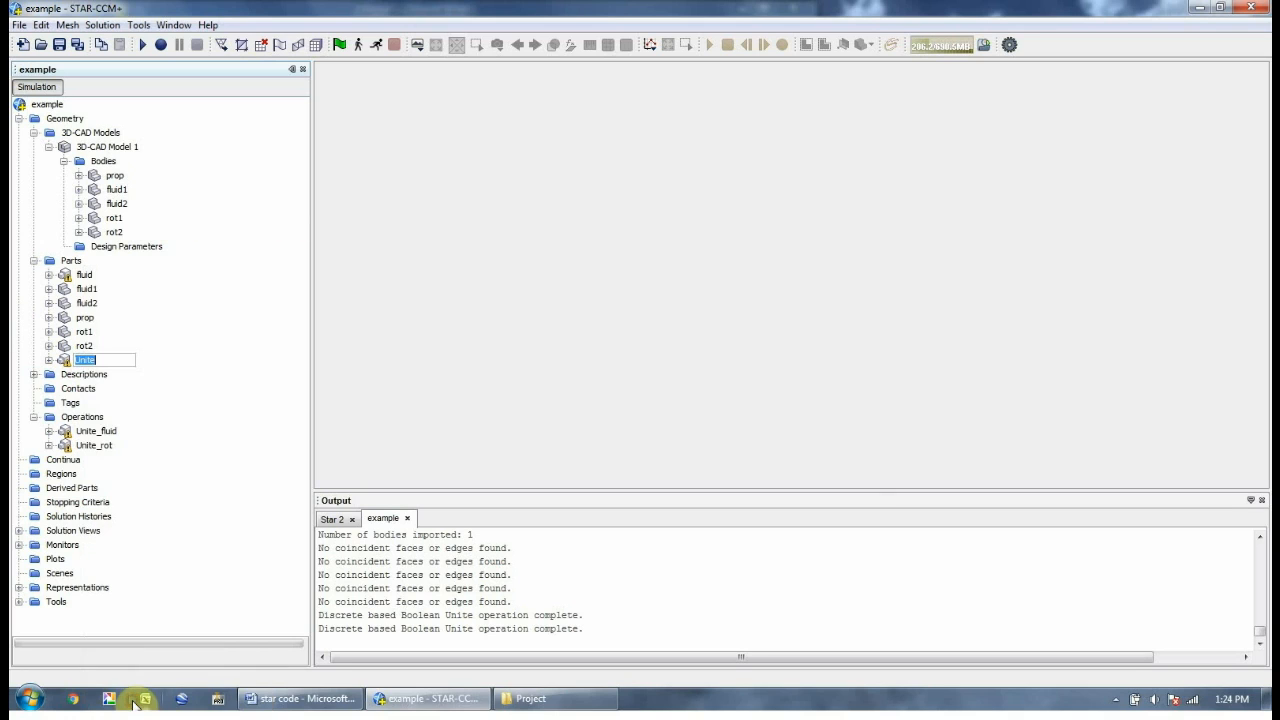
text(rot)
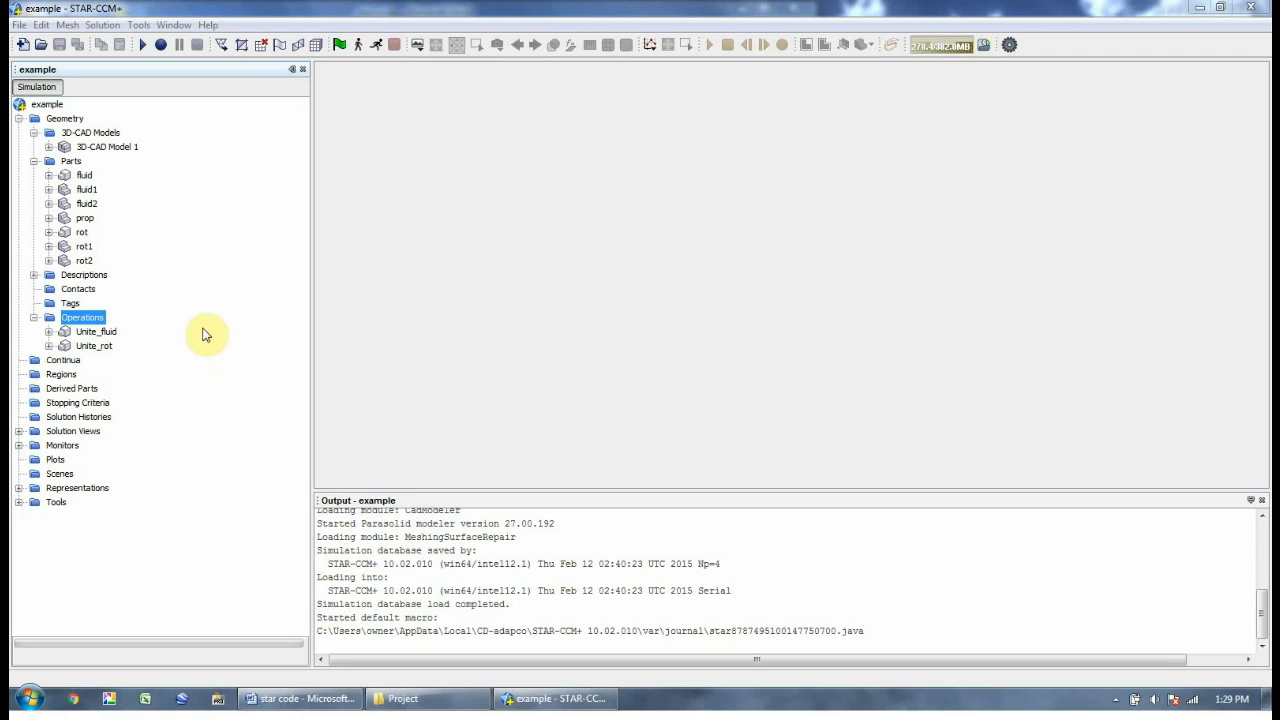
Review the Unite_fluid operation, then start a new Subtract with fluid and rot as inputs
double_click(116, 334)
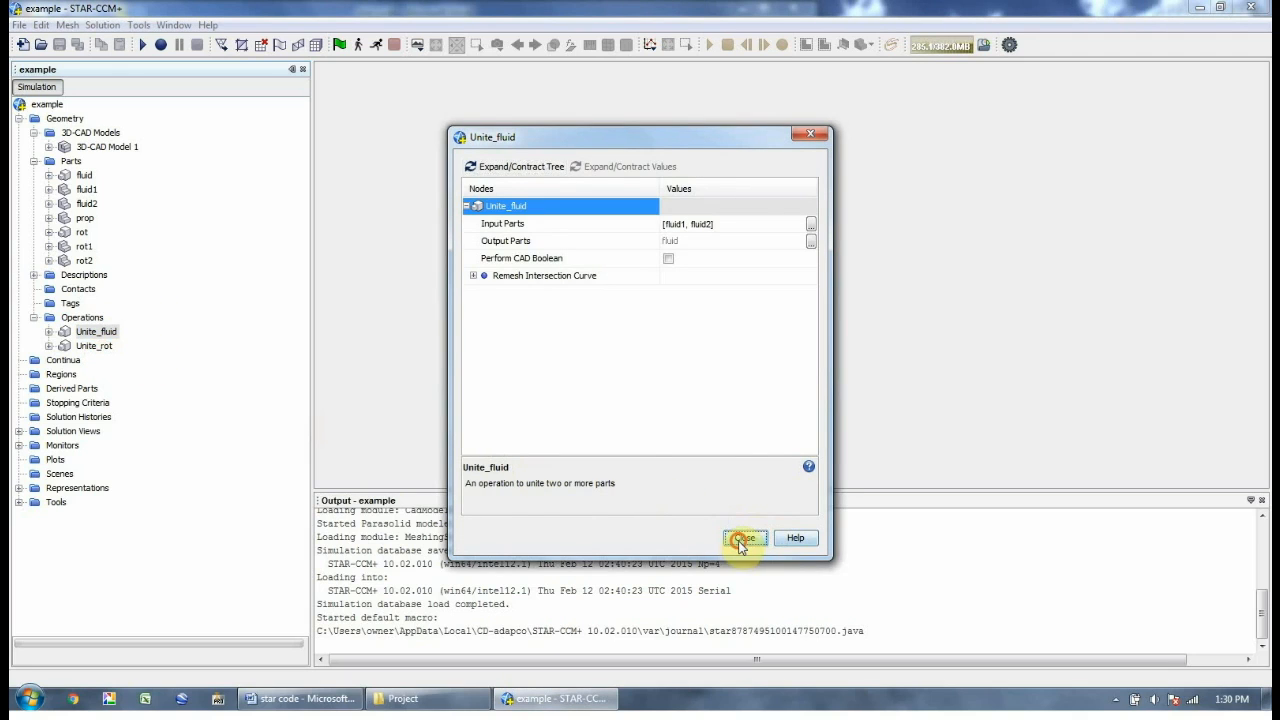
click(741, 540)
click(84, 319)
right_click(86, 321)
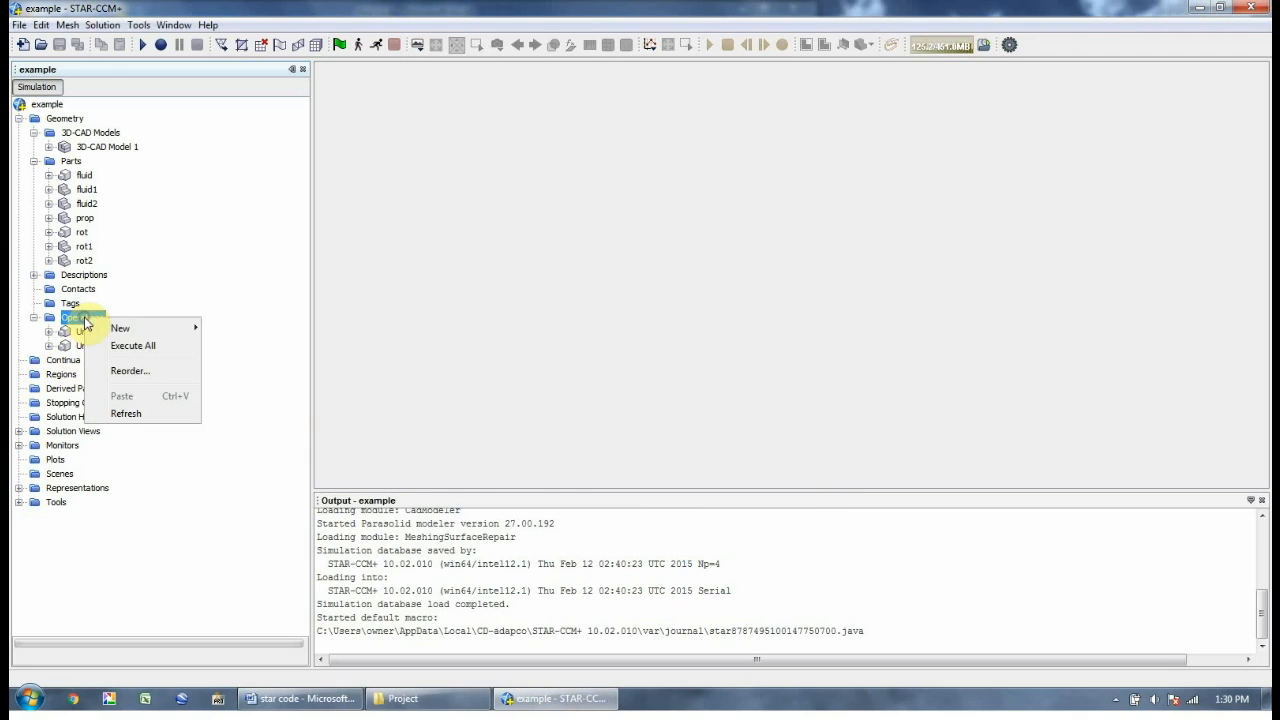
mouse_move(118, 328)
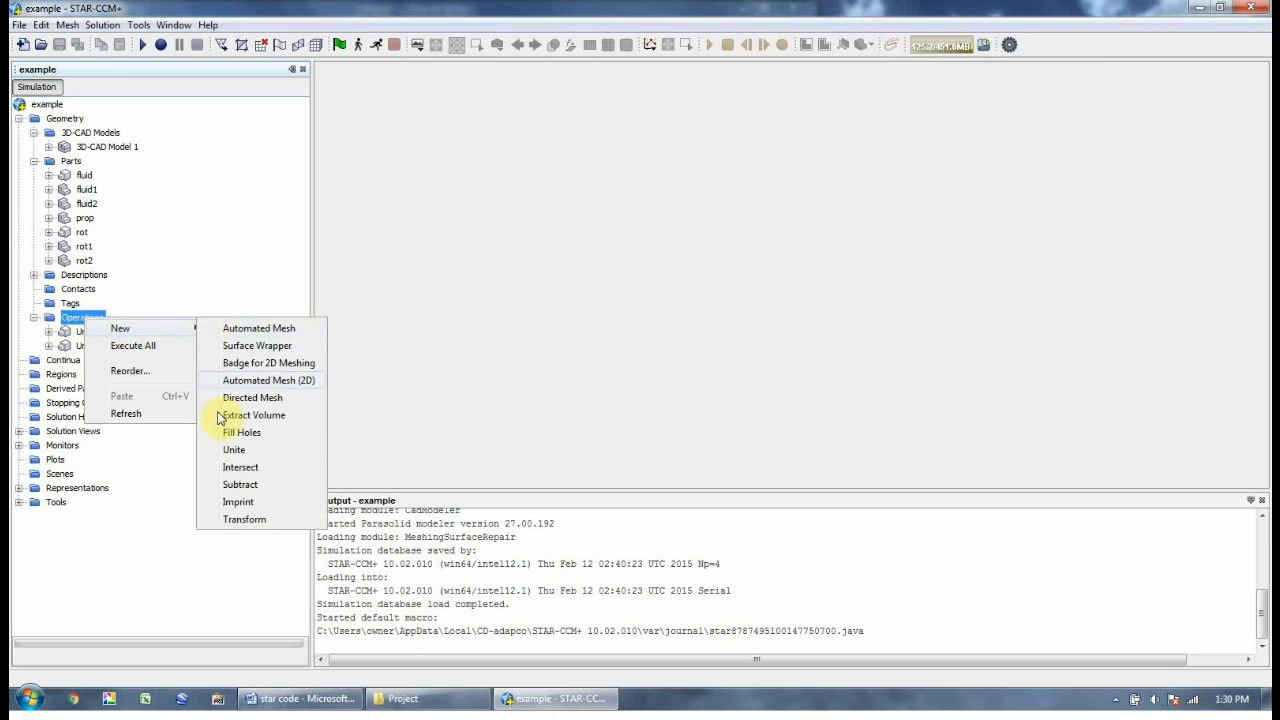
click(238, 485)
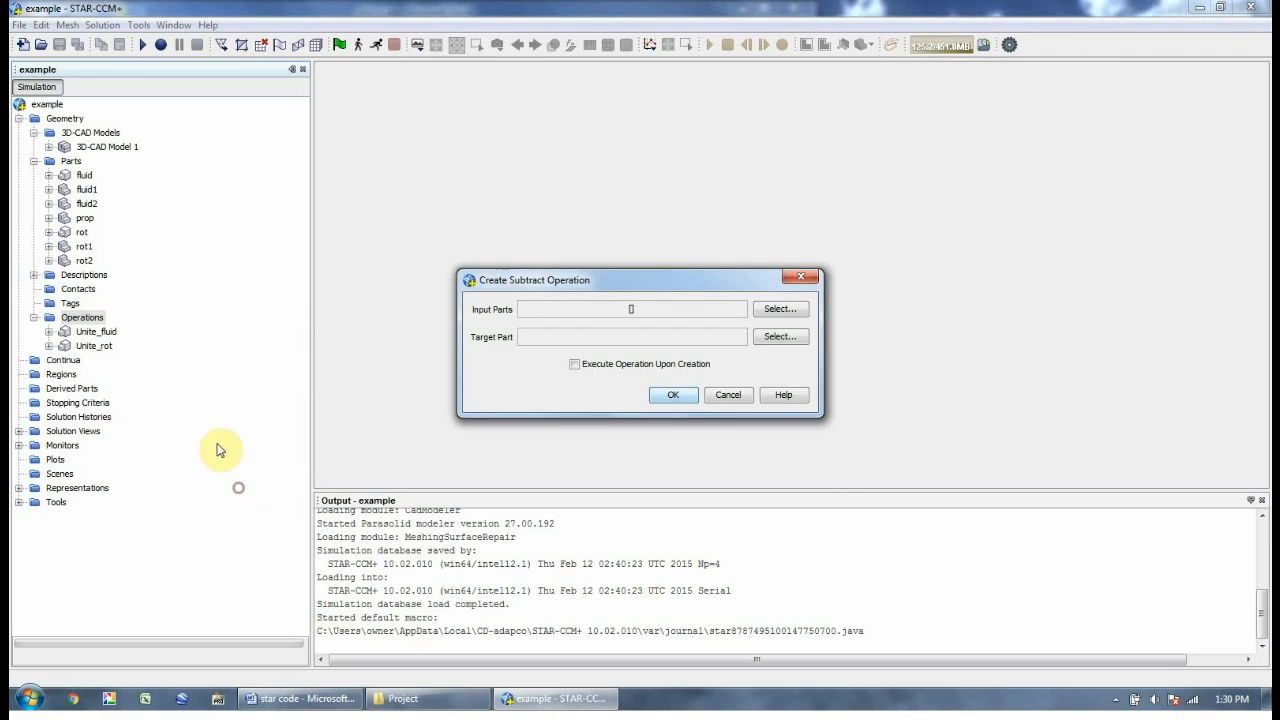
click(800, 308)
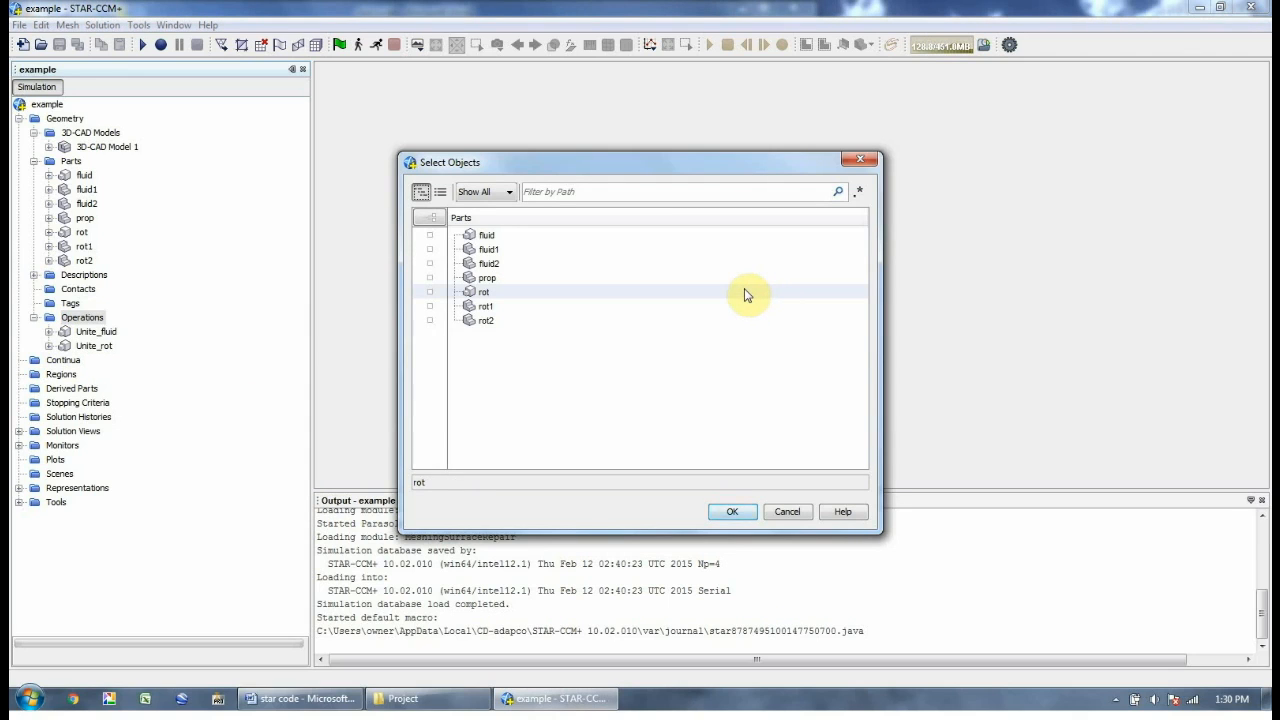
click(485, 292)
click(487, 235)
click(732, 511)
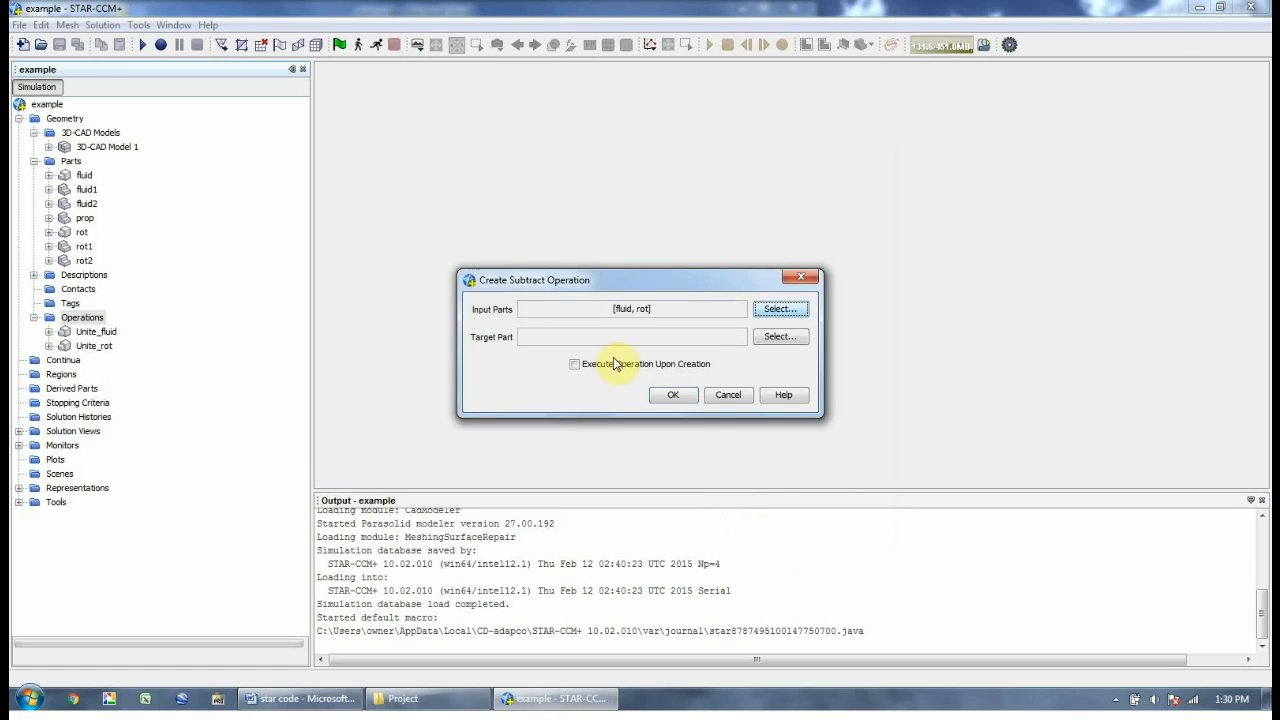
Make fluid the target part and create the subtract operation
click(779, 336)
click(508, 238)
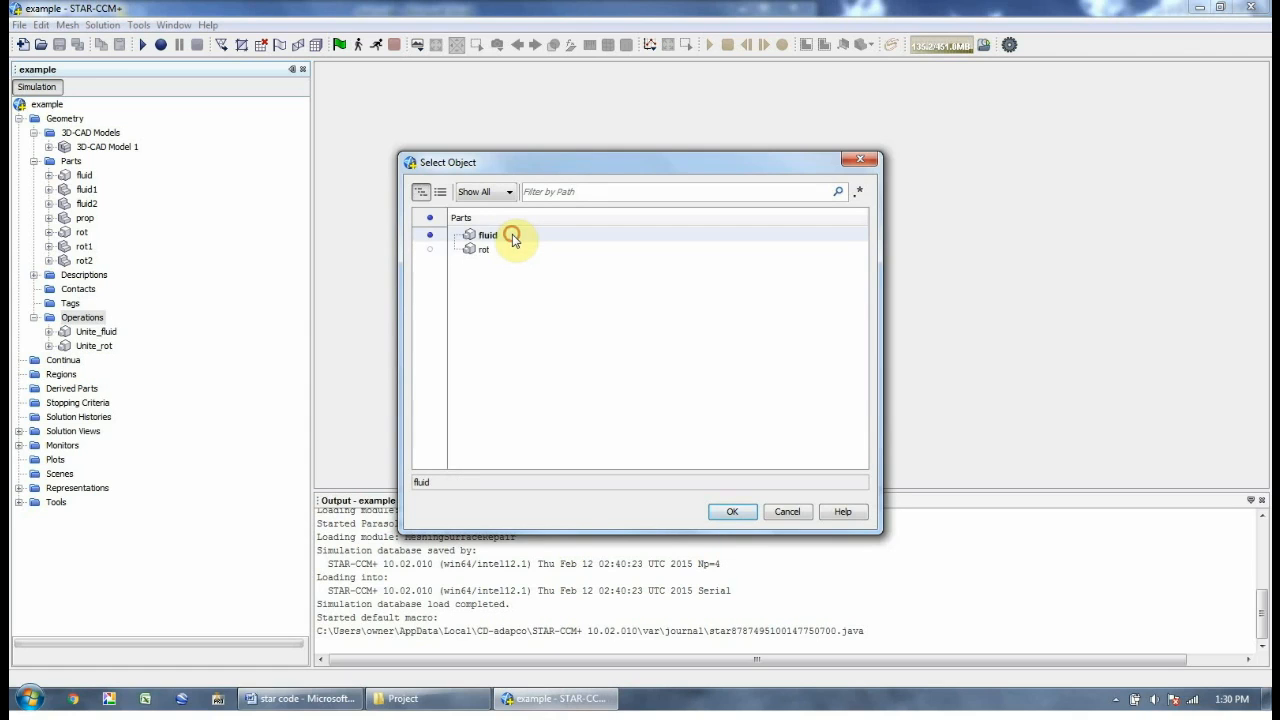
click(730, 513)
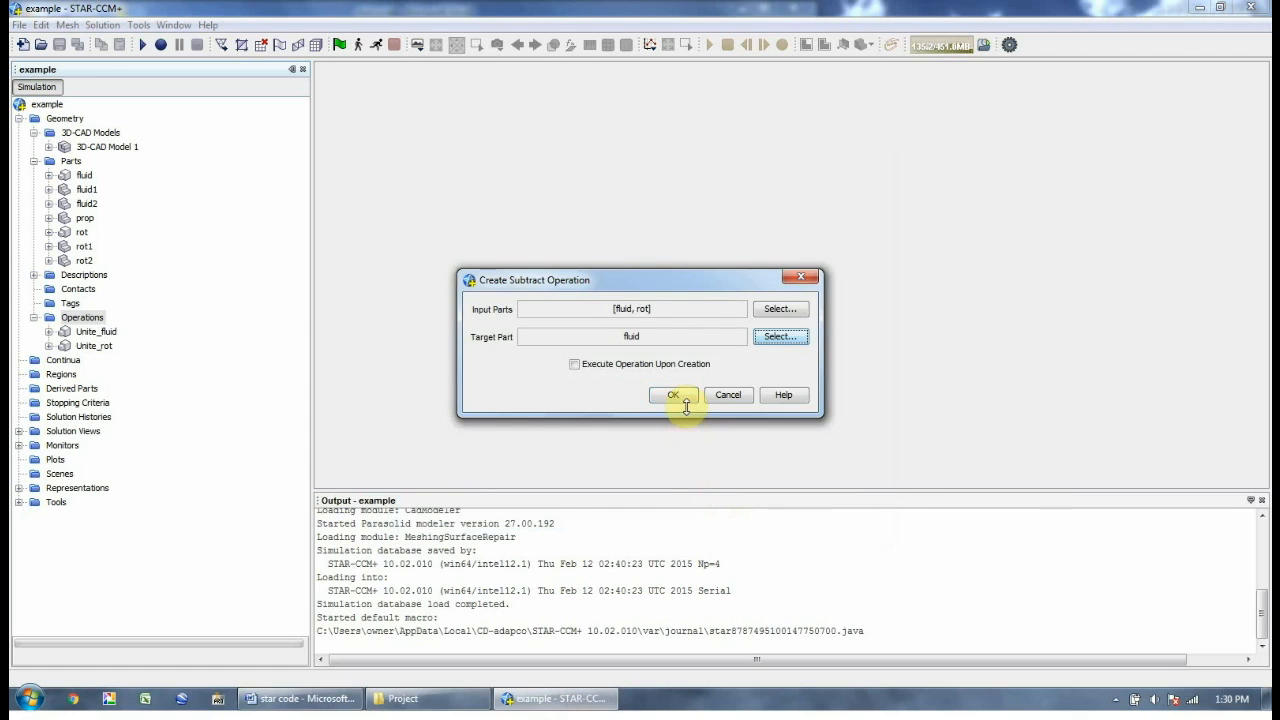
click(673, 395)
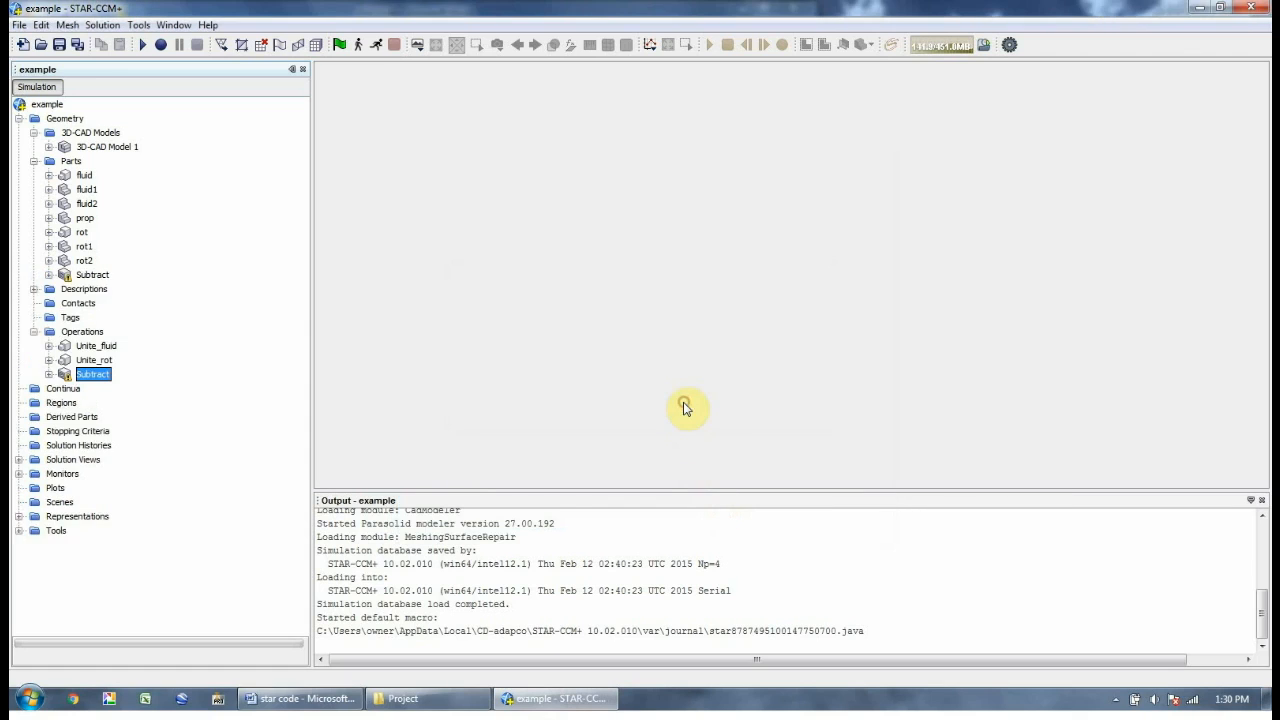
Rename both the subtract operation and its resulting part to fluid_minus_rot
right_click(93, 374)
click(108, 461)
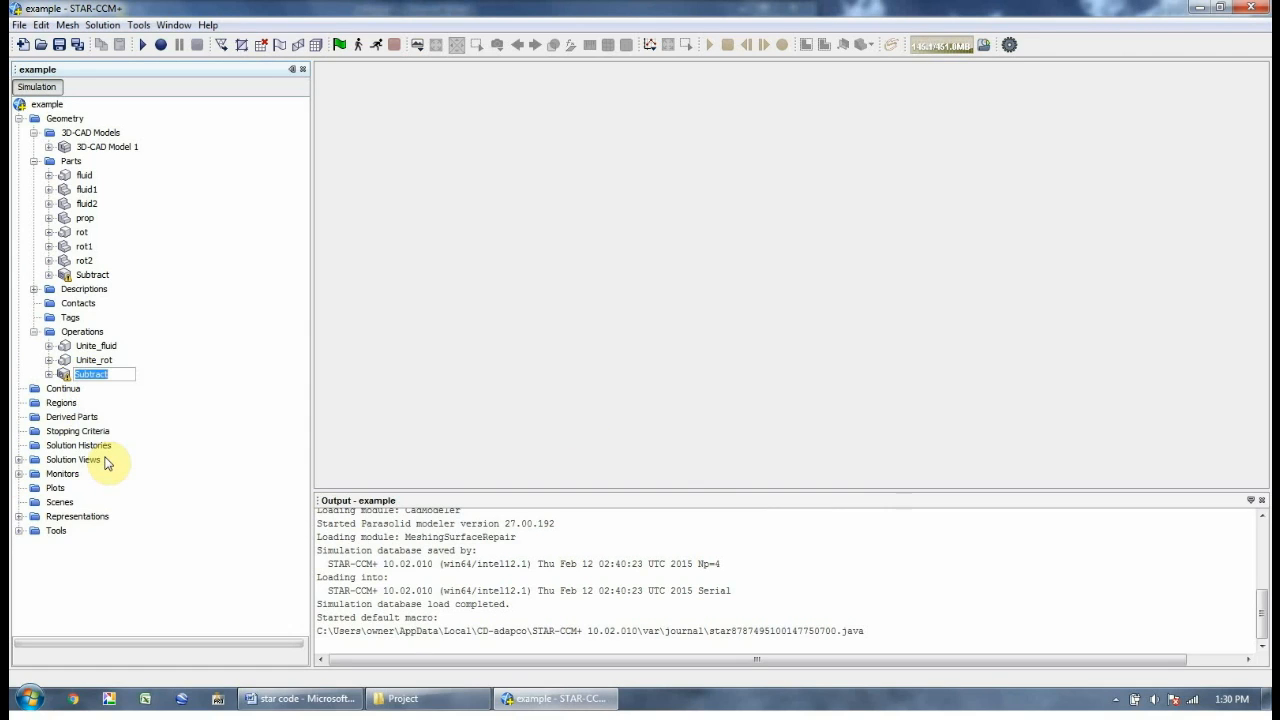
text(fluid_minus_rot)
key(Return)
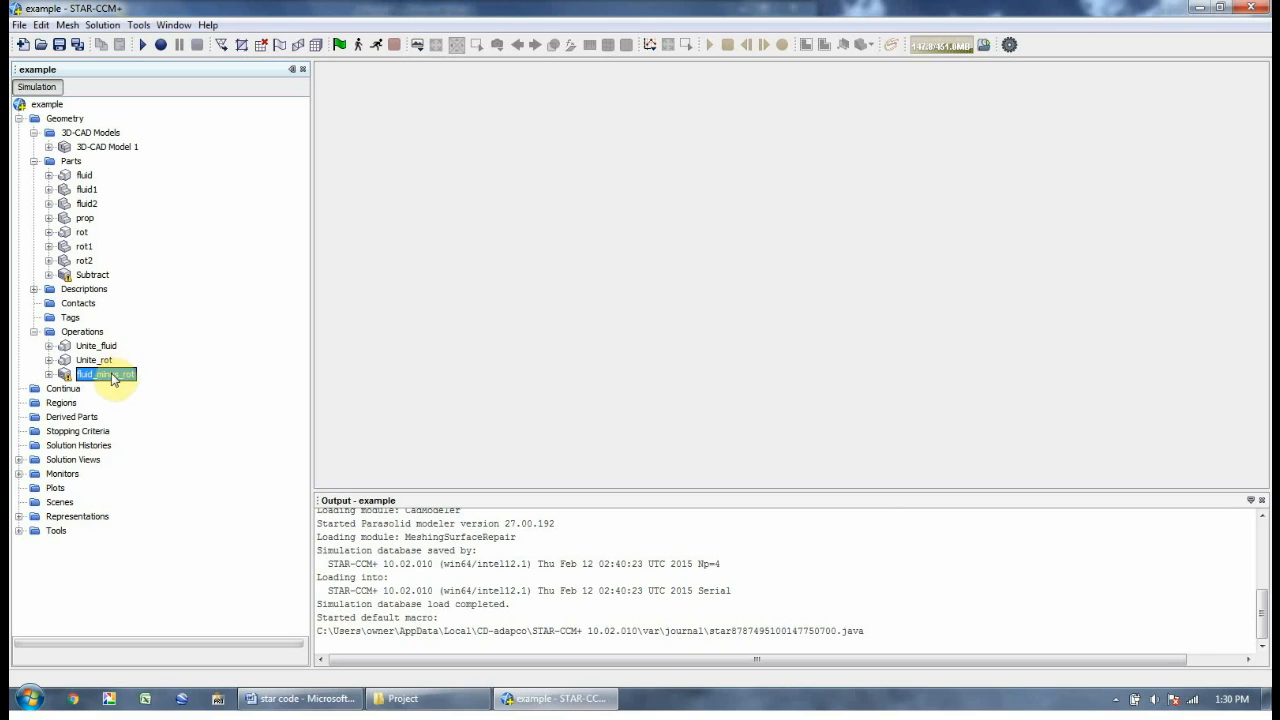
click(90, 274)
right_click(90, 272)
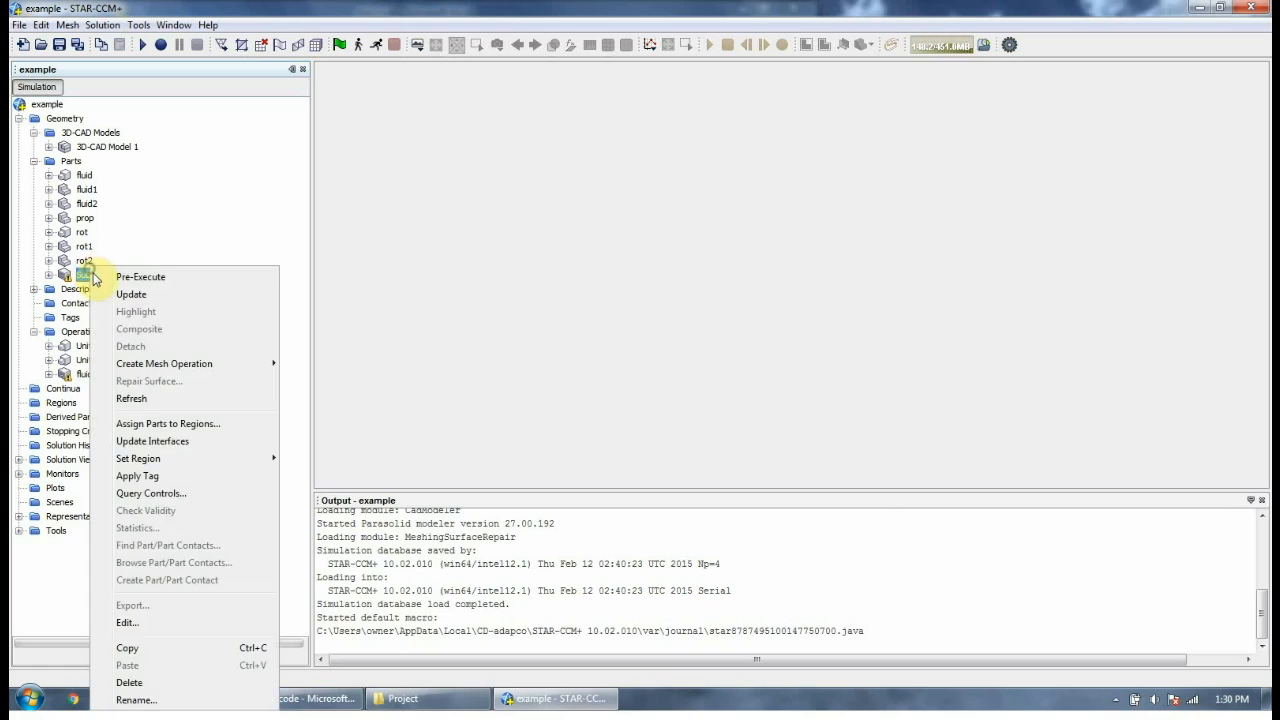
click(168, 699)
text(fluid_)
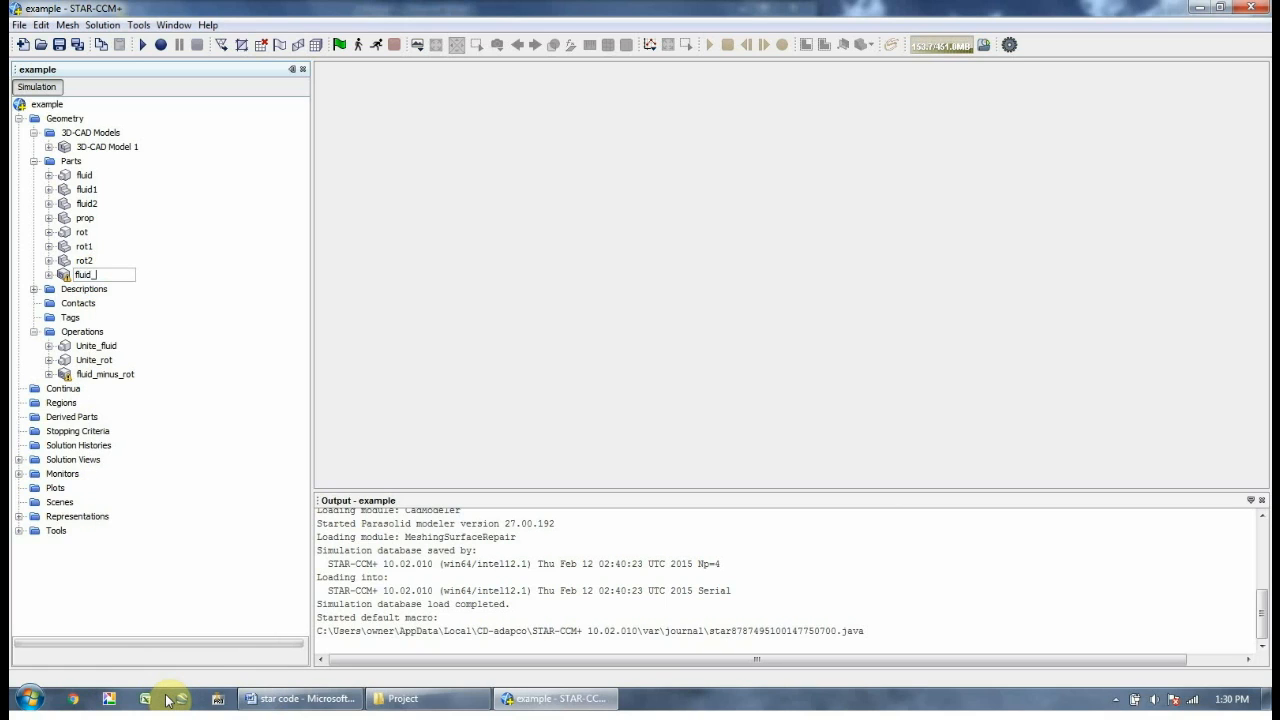
text(minus_rot)
key(Return)
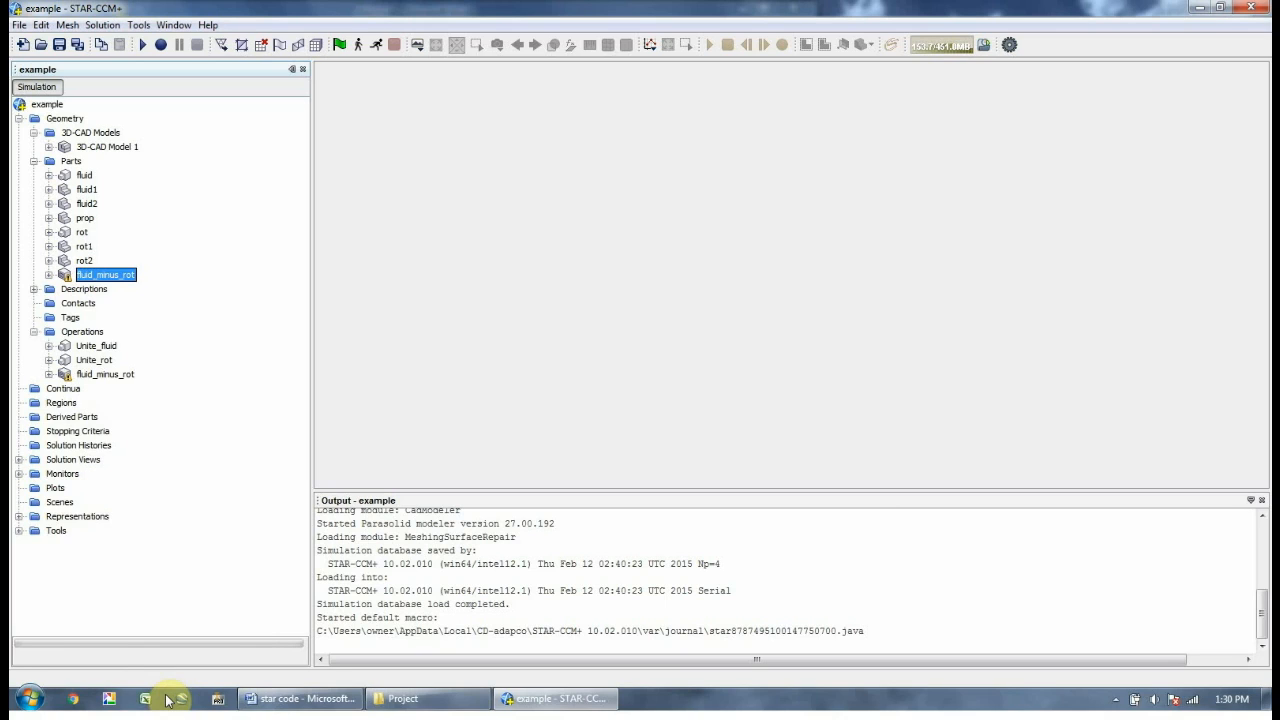
Execute the fluid_minus_rot subtract operation
click(90, 375)
right_click(90, 377)
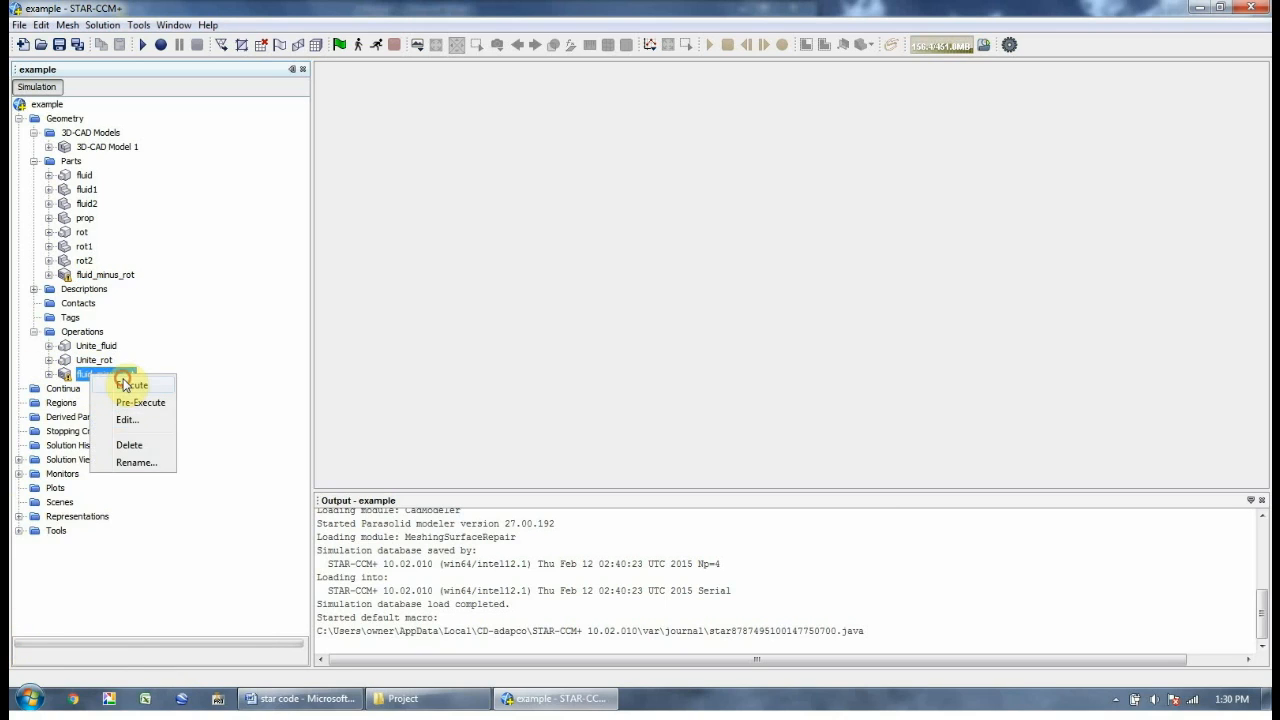
click(125, 385)
click(103, 336)
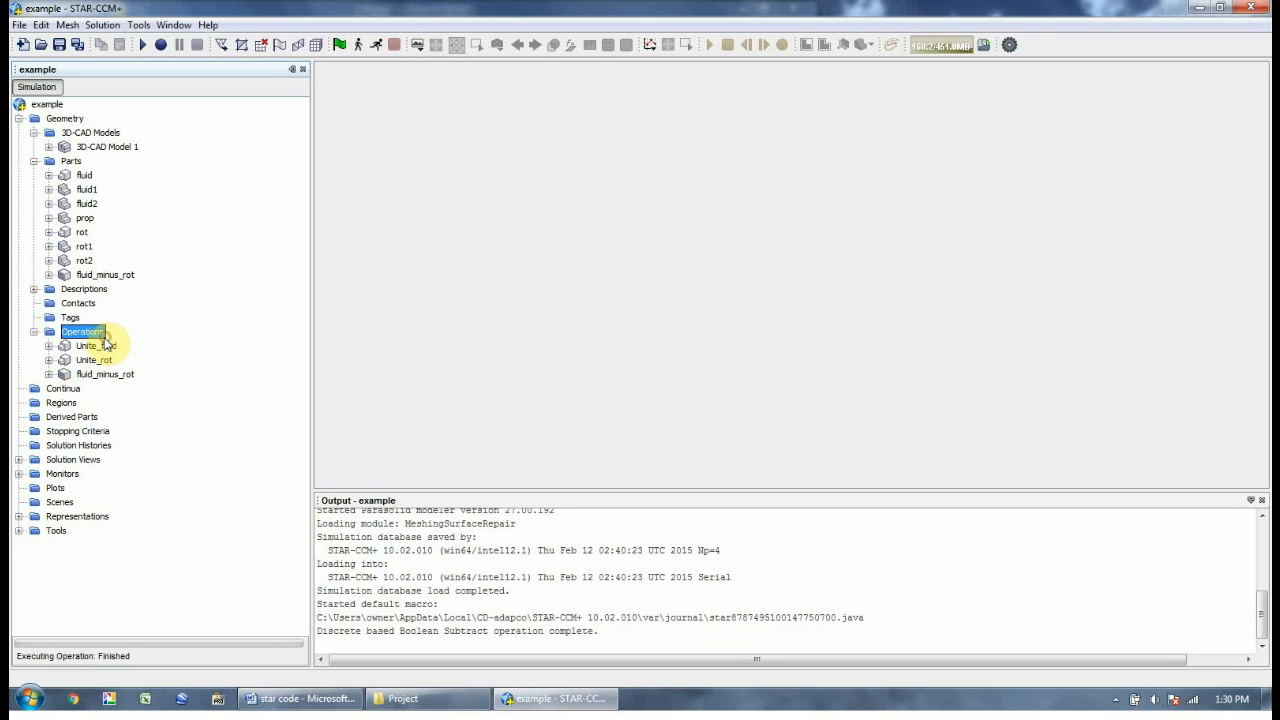
Create a Subtract operation with prop and rot as inputs and rot as target
right_click(120, 338)
mouse_move(151, 346)
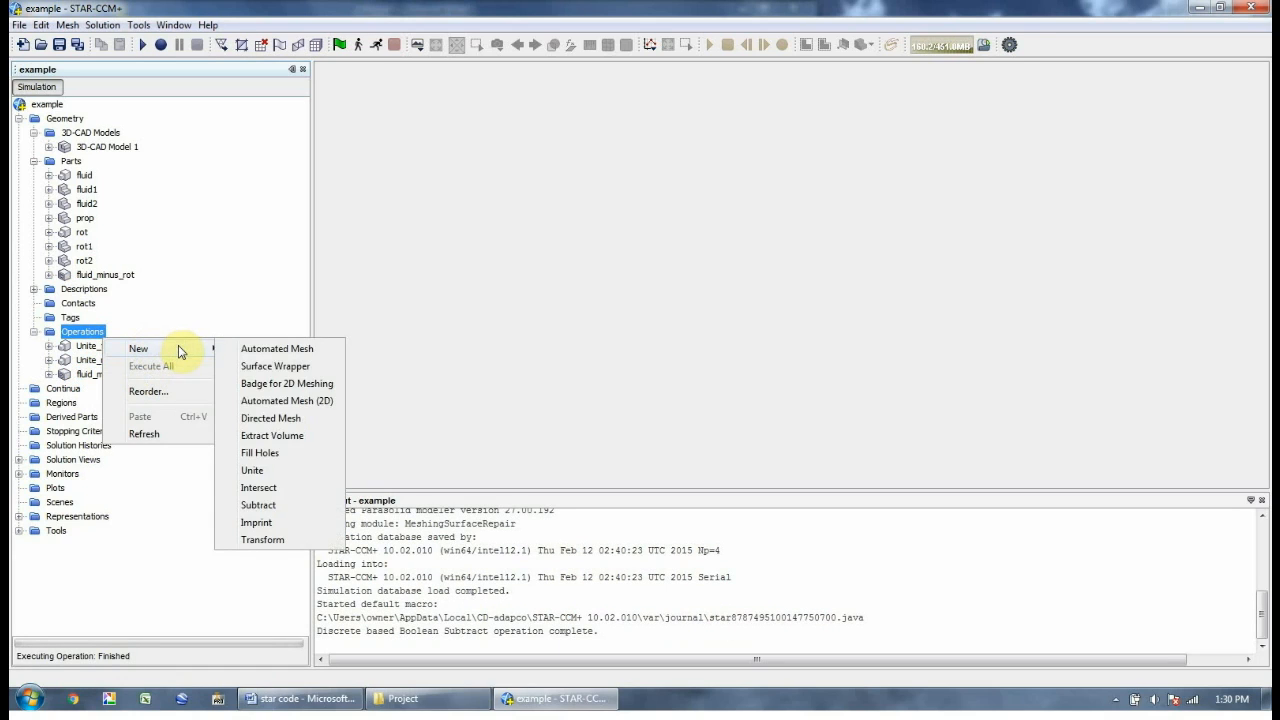
click(260, 508)
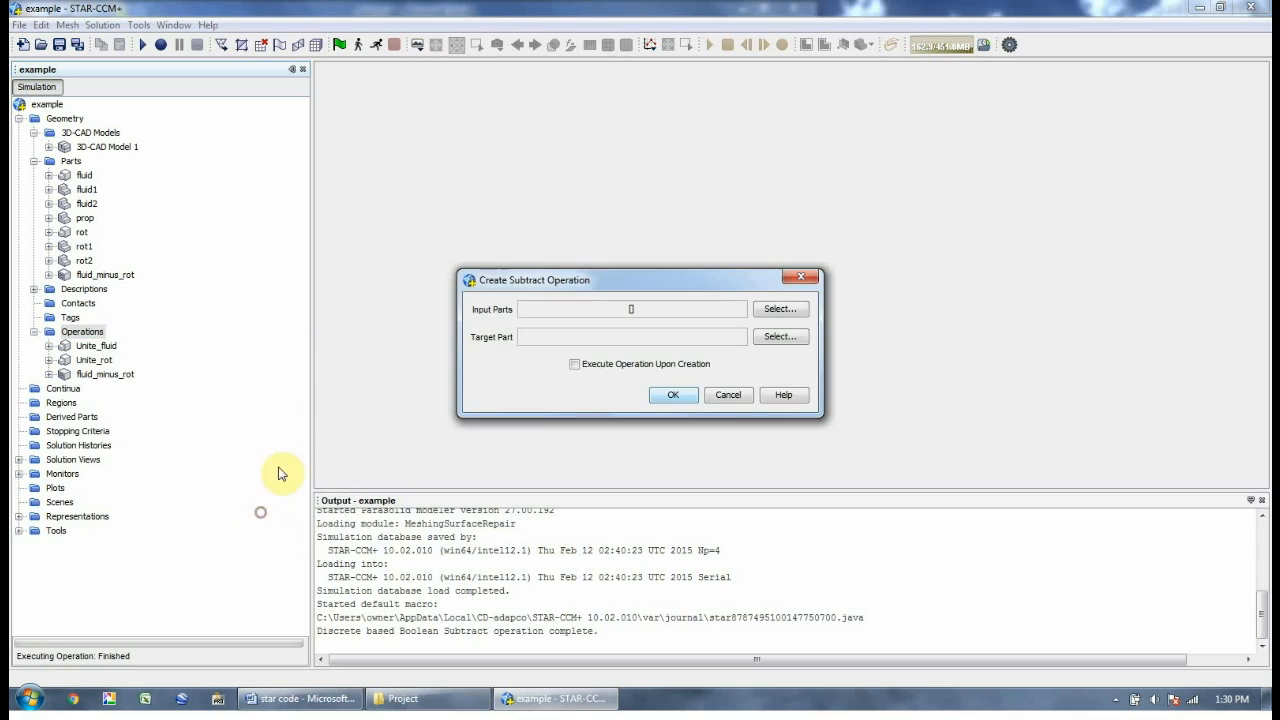
click(774, 306)
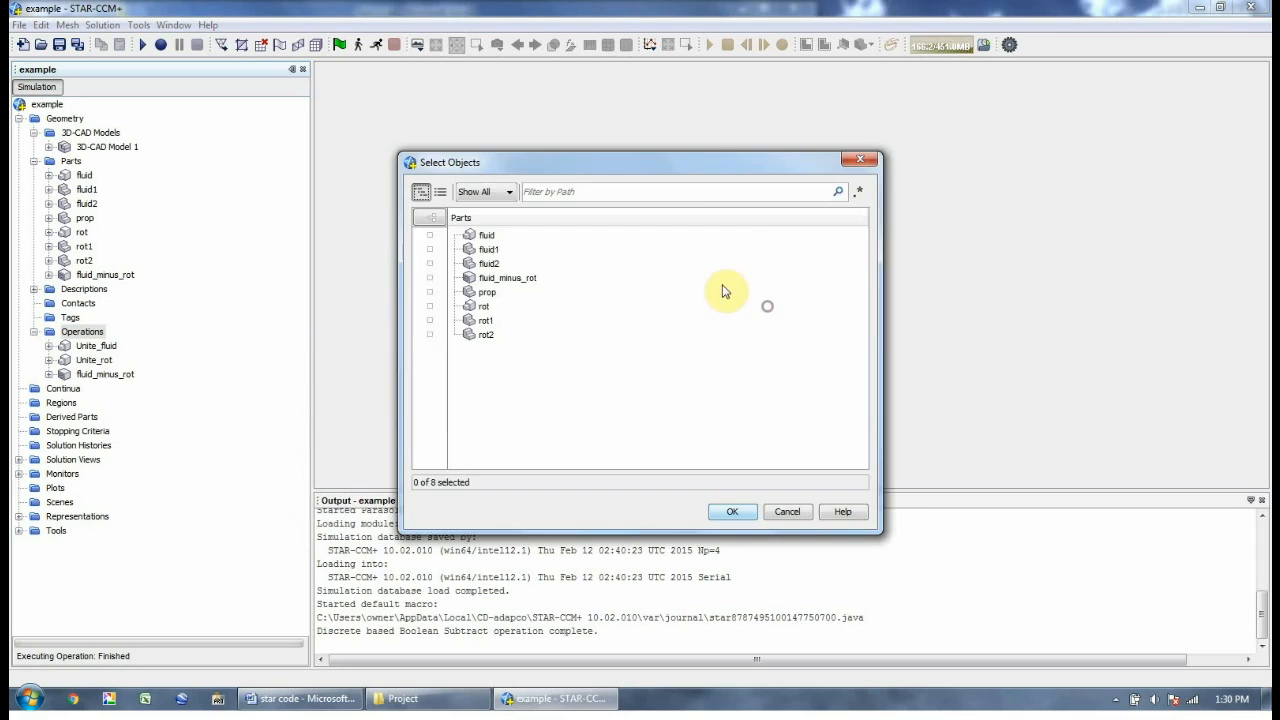
click(500, 294)
click(503, 306)
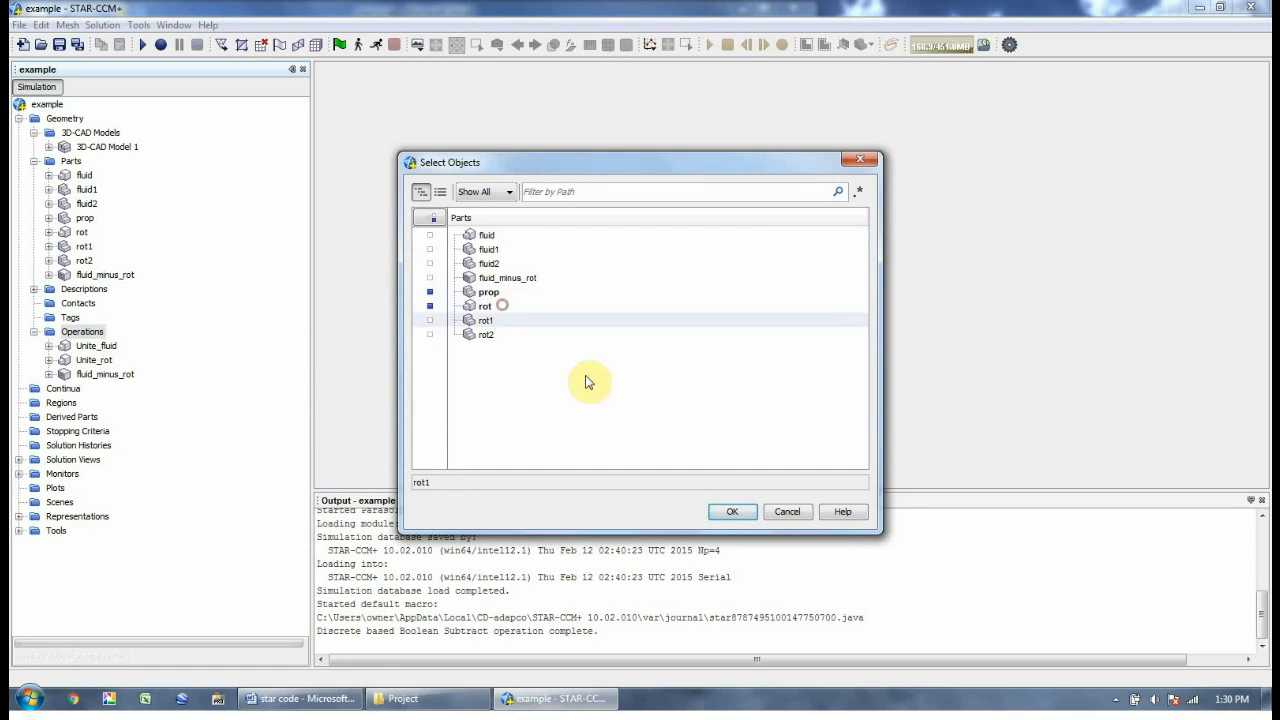
click(734, 511)
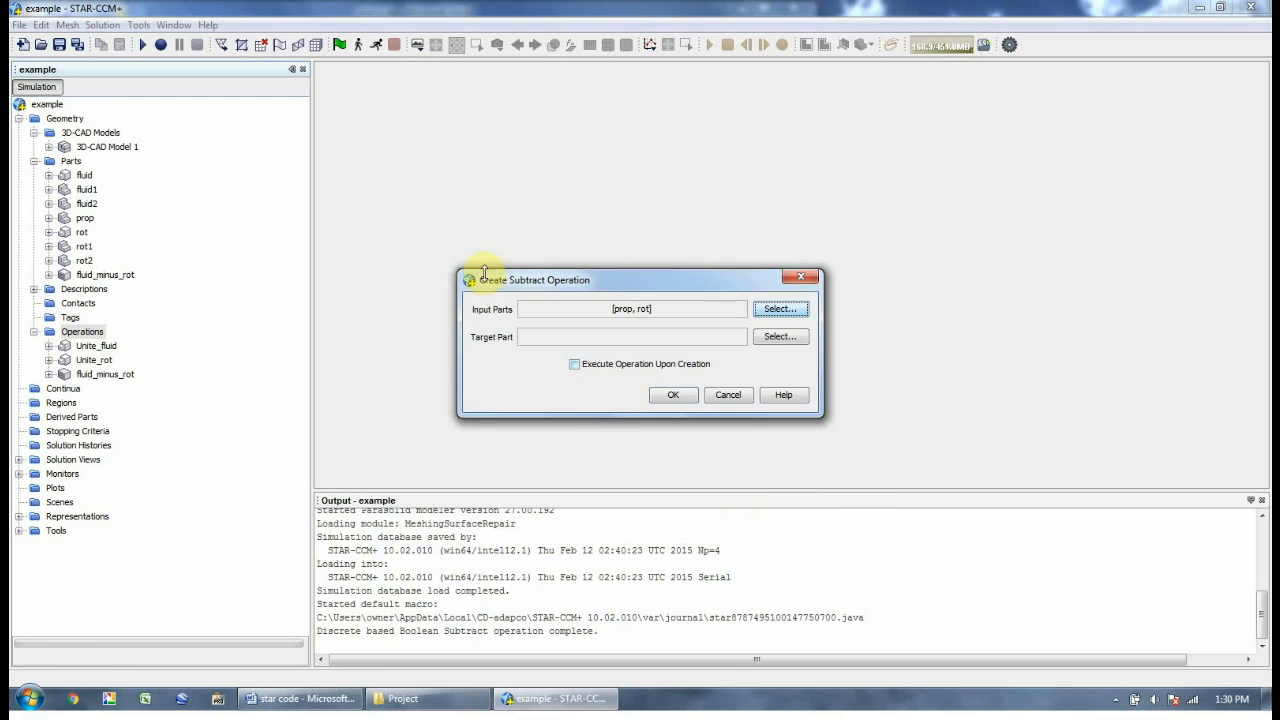
click(780, 336)
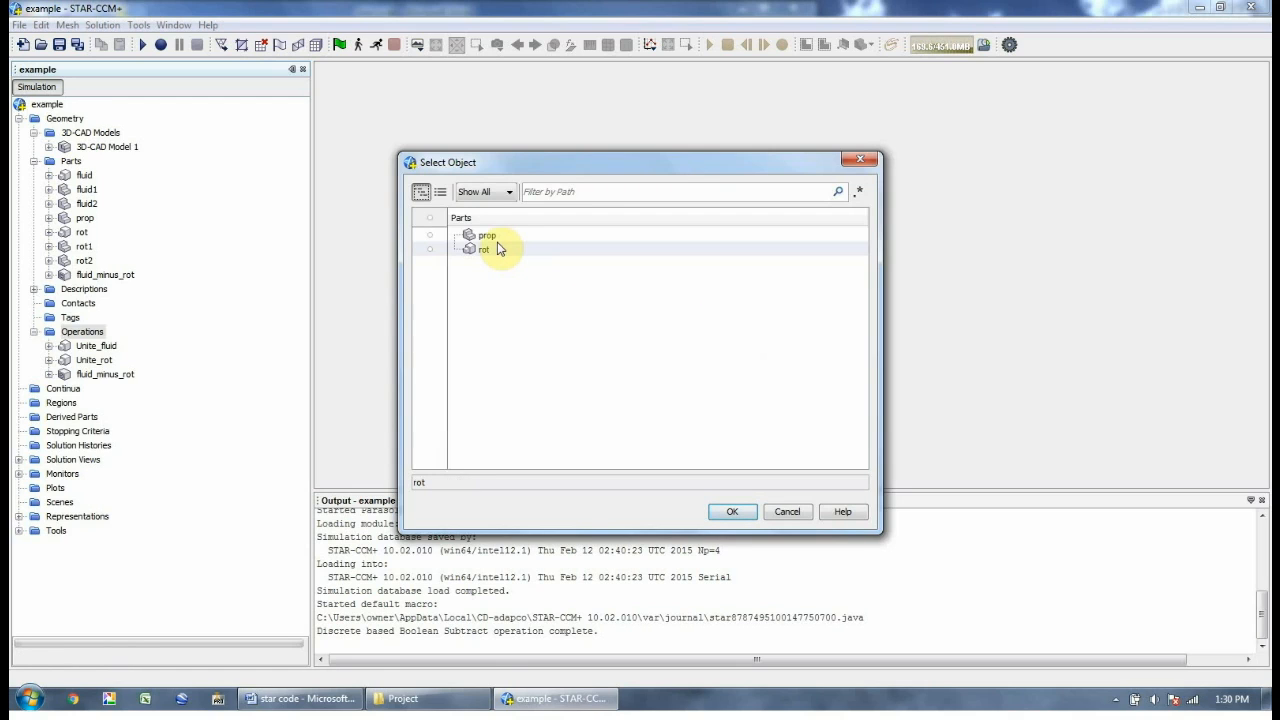
click(732, 511)
click(660, 398)
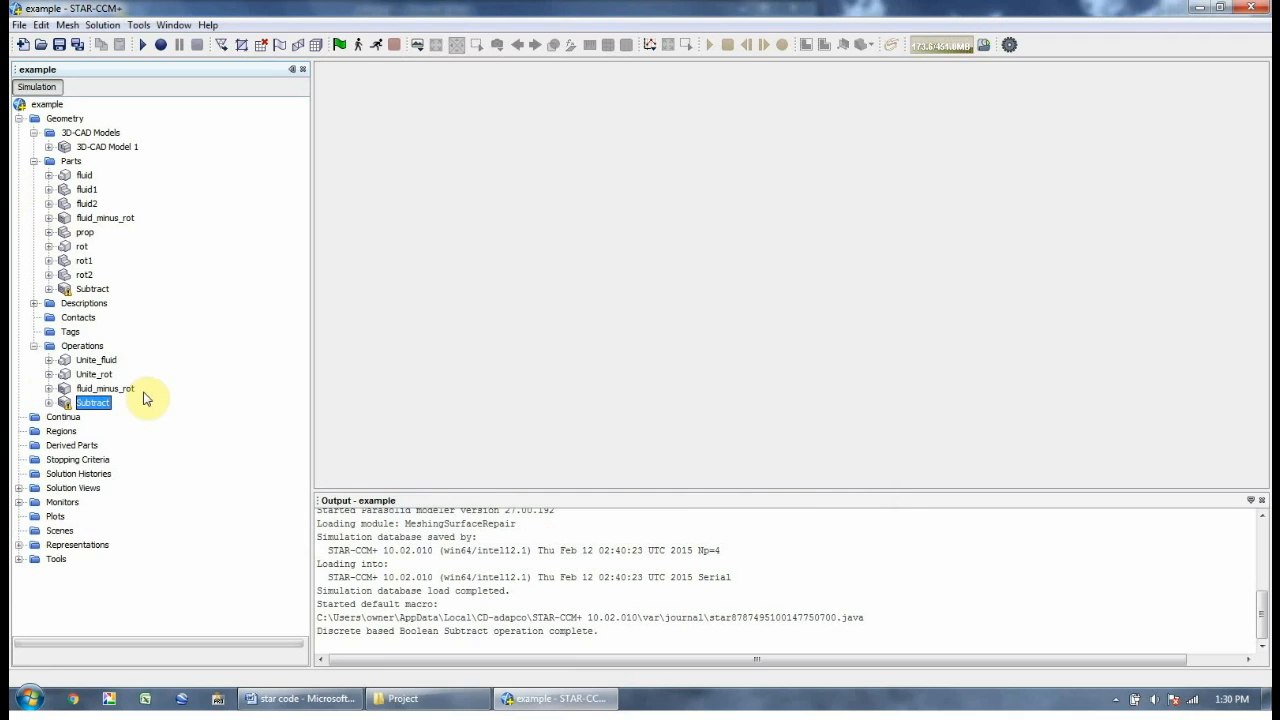
Rename the new subtract operation and its part to rot_minus_prop
right_click(100, 404)
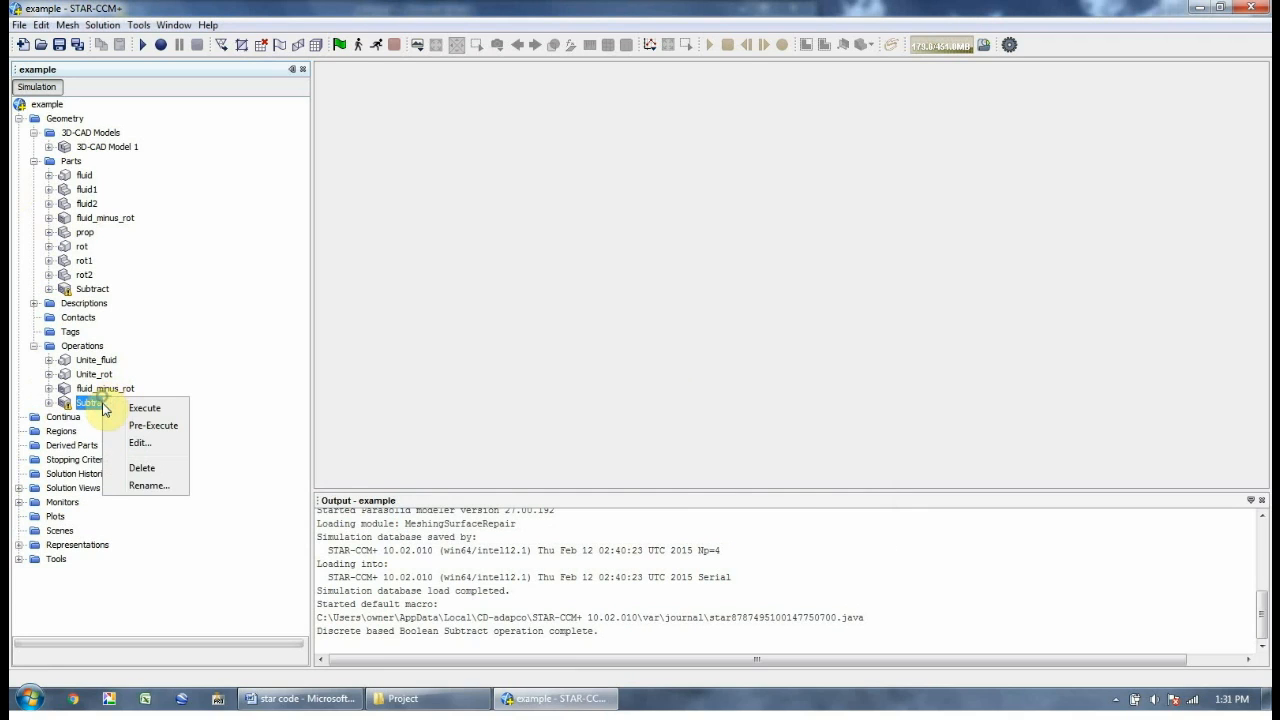
click(136, 487)
text(rot_minus_)
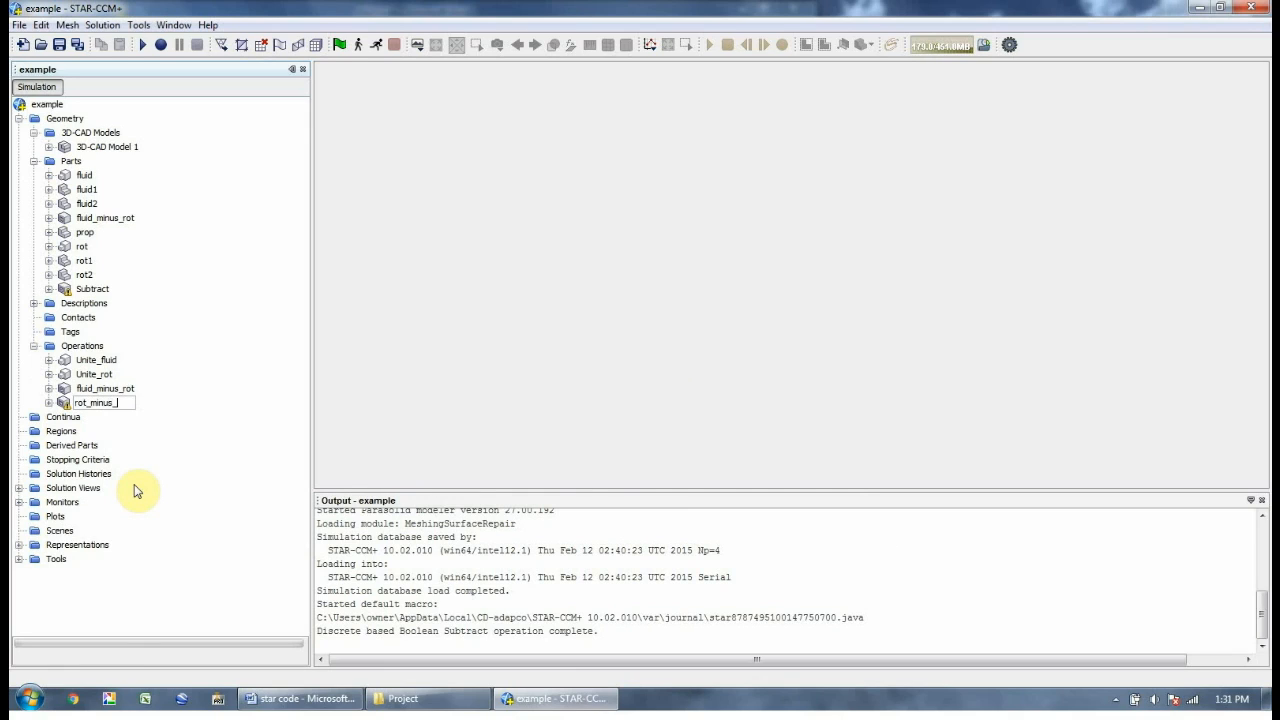
key(Return)
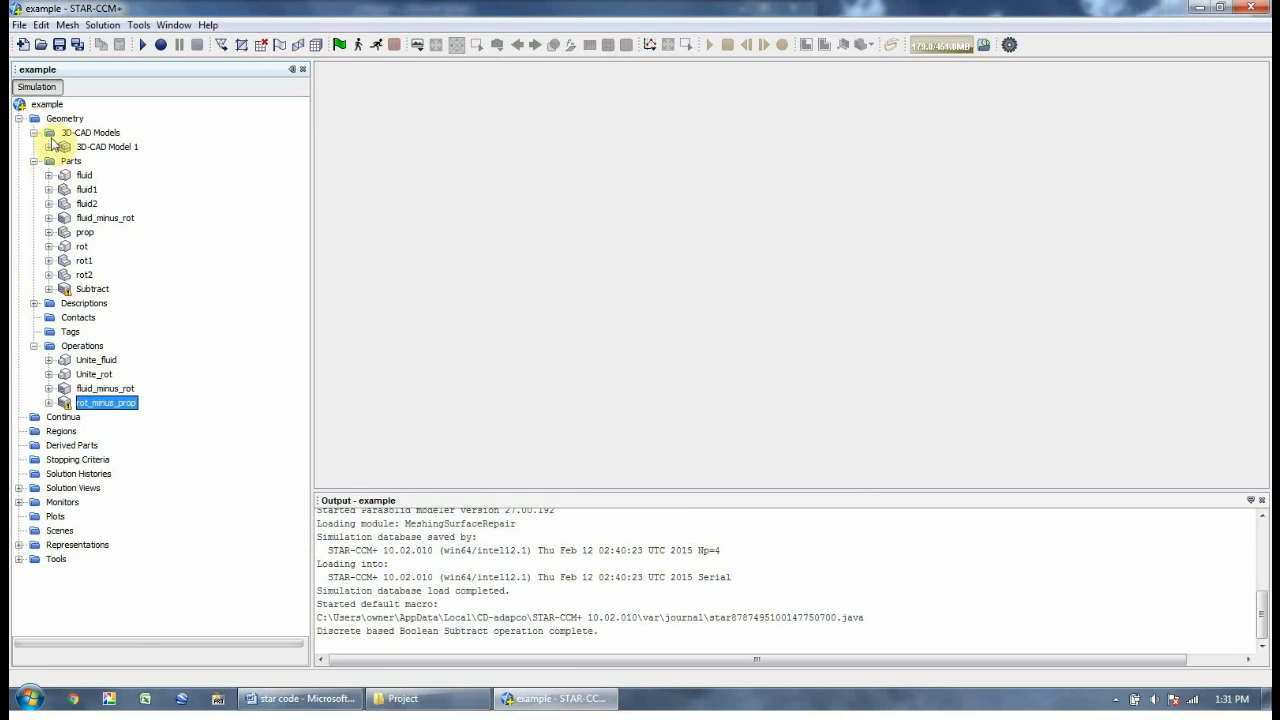
click(92, 289)
right_click(93, 289)
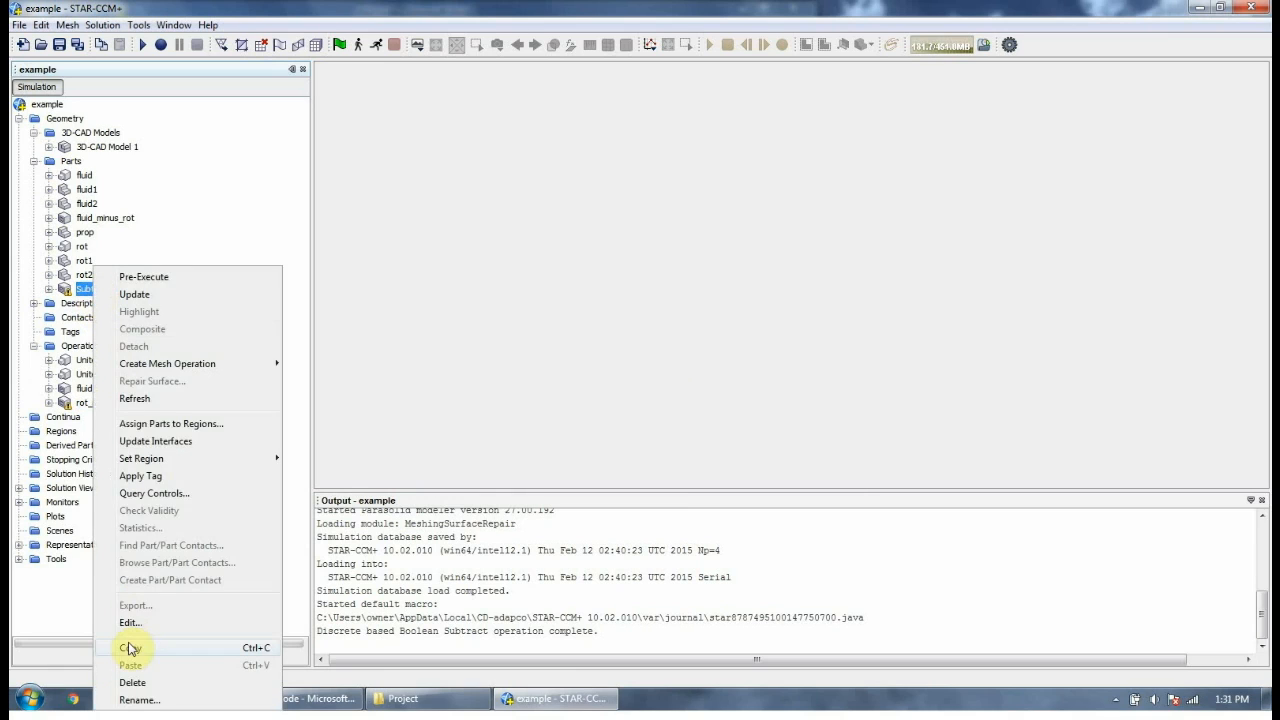
click(133, 699)
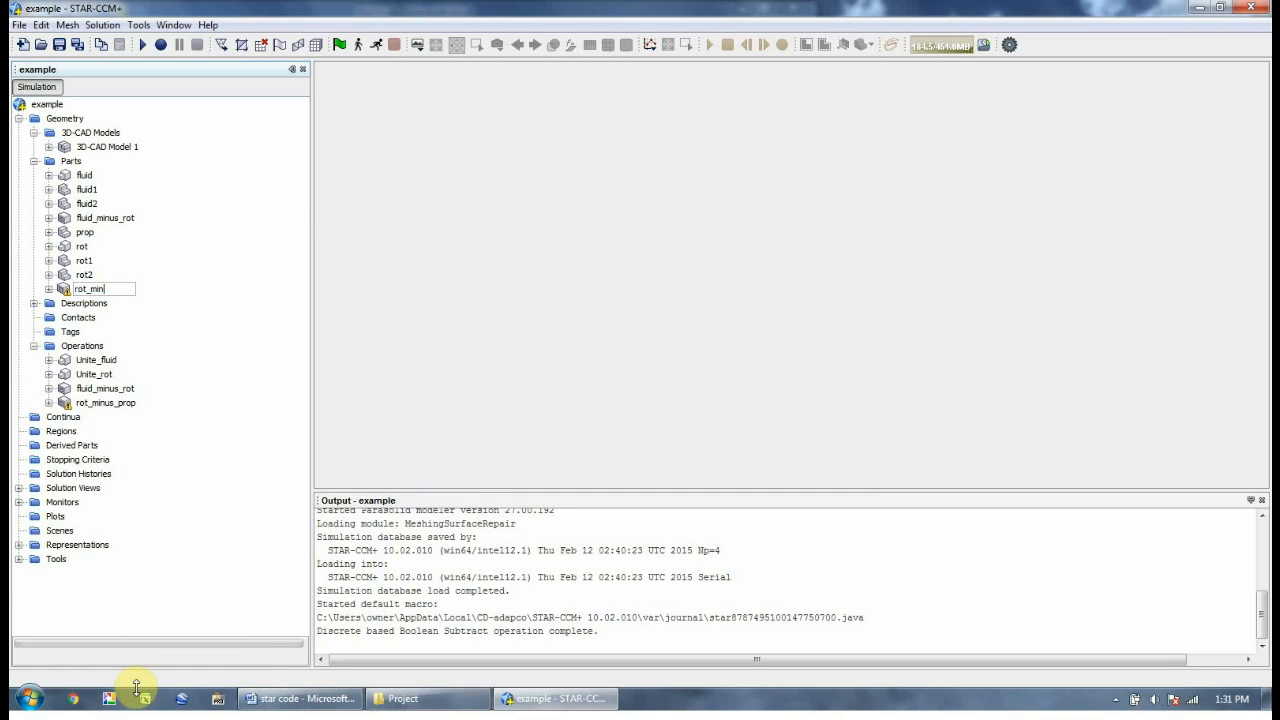
text(rot_minus_prop)
key(Return)
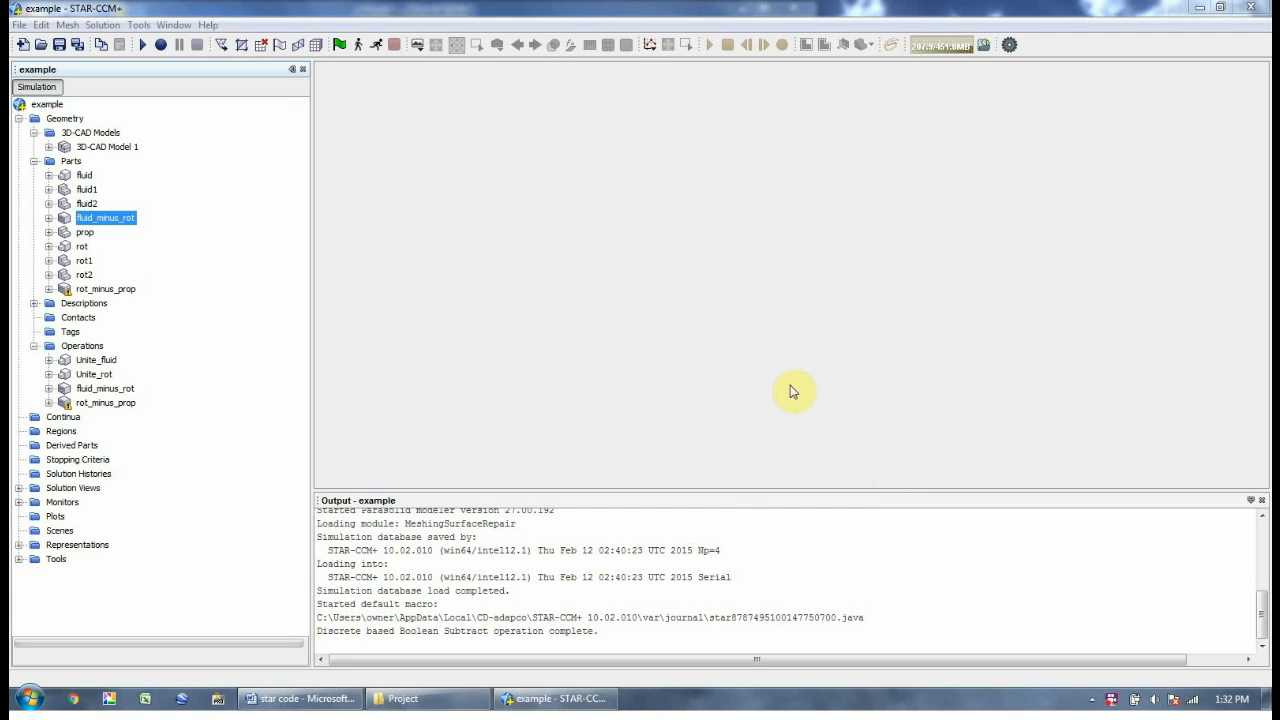
Execute the rot_minus_prop subtract operation
click(92, 289)
right_click(92, 289)
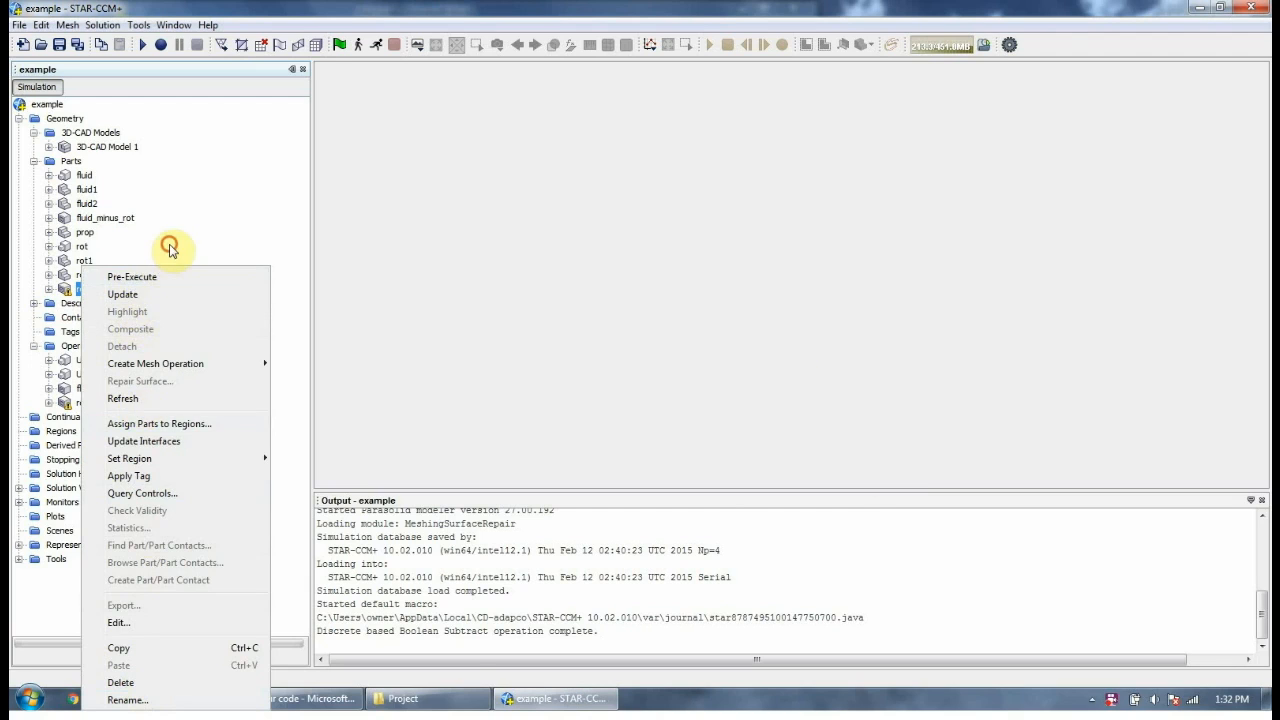
click(170, 249)
click(100, 402)
right_click(110, 402)
click(126, 414)
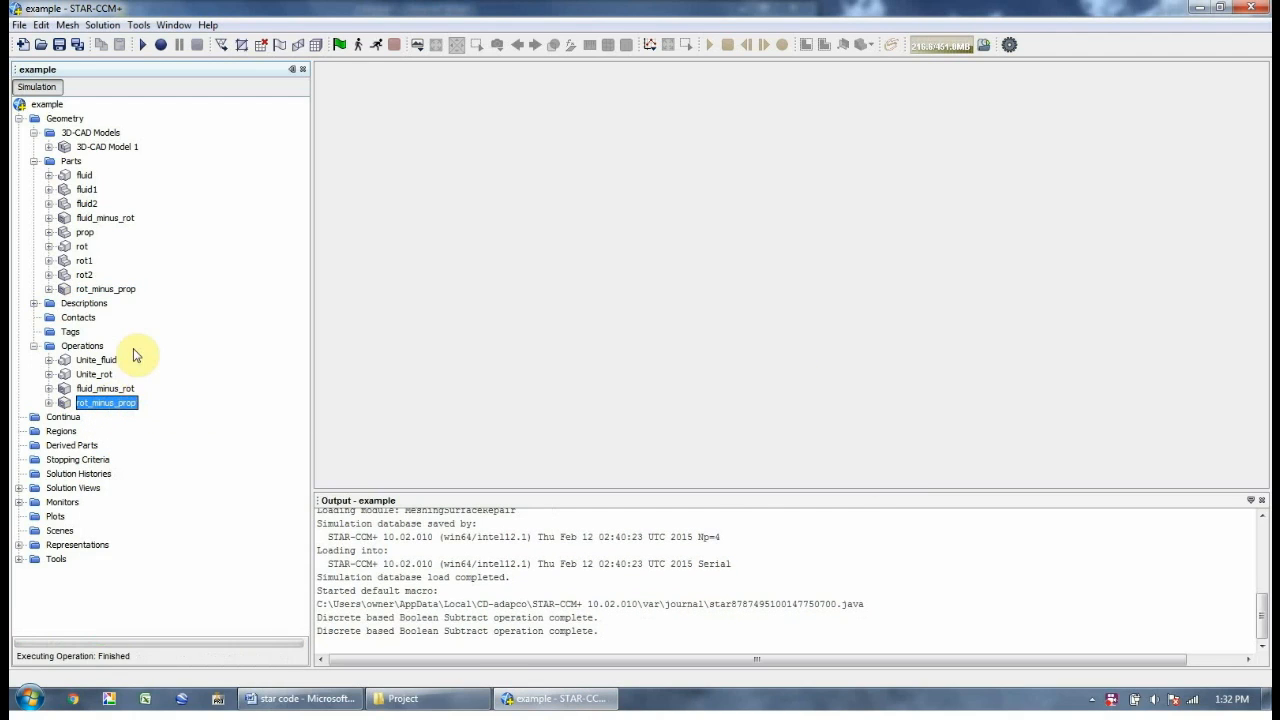
click(100, 217)
right_click(100, 217)
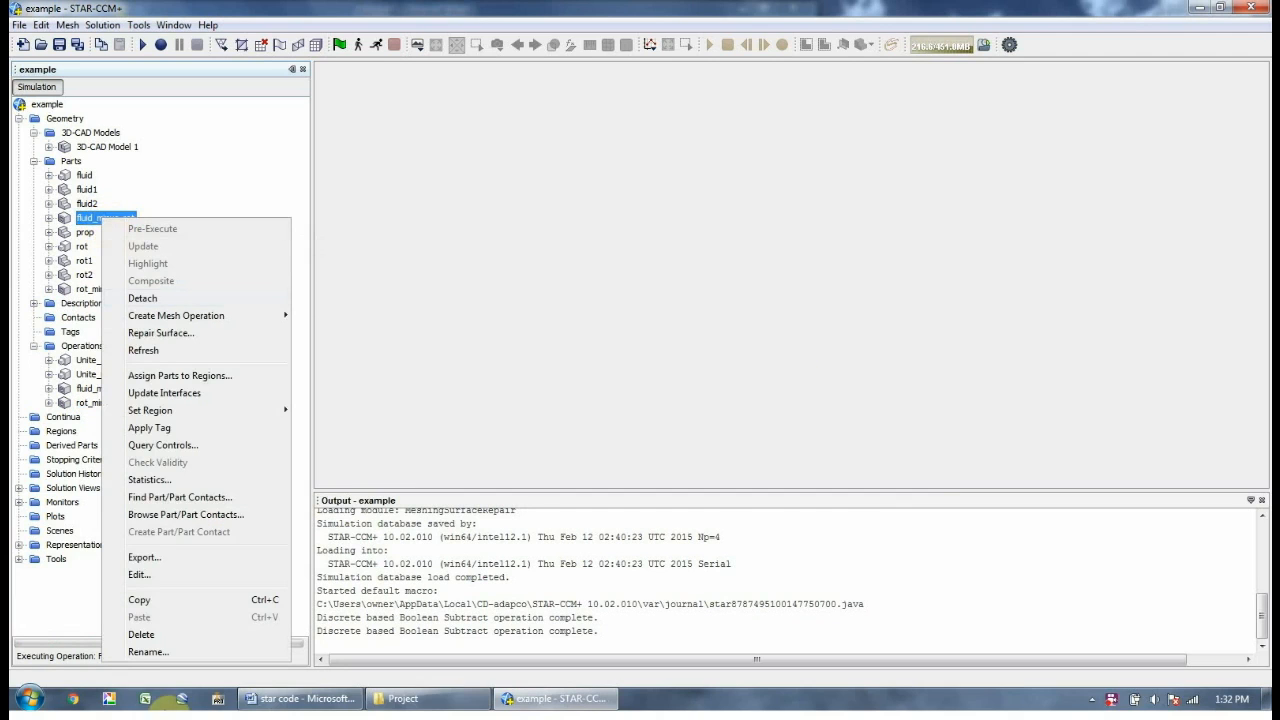
Assign fluid_minus_rot to its own region with a boundary for each part surface
click(213, 374)
click(573, 462)
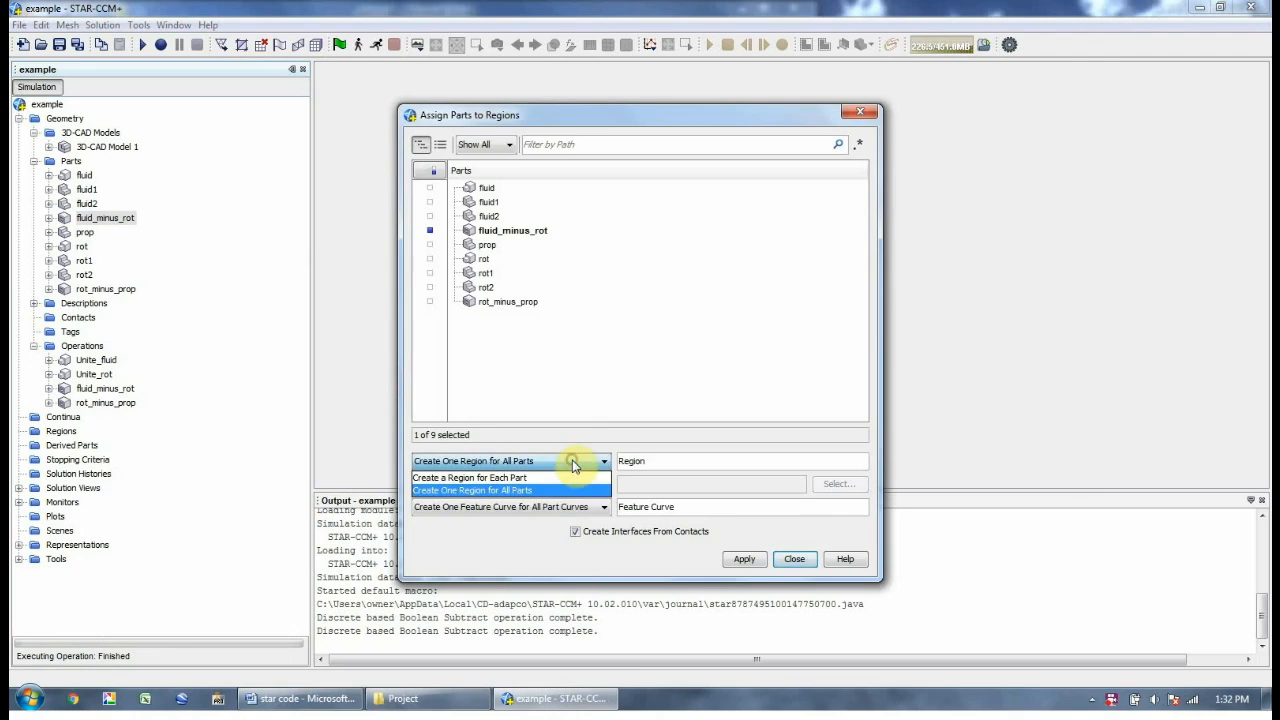
click(566, 478)
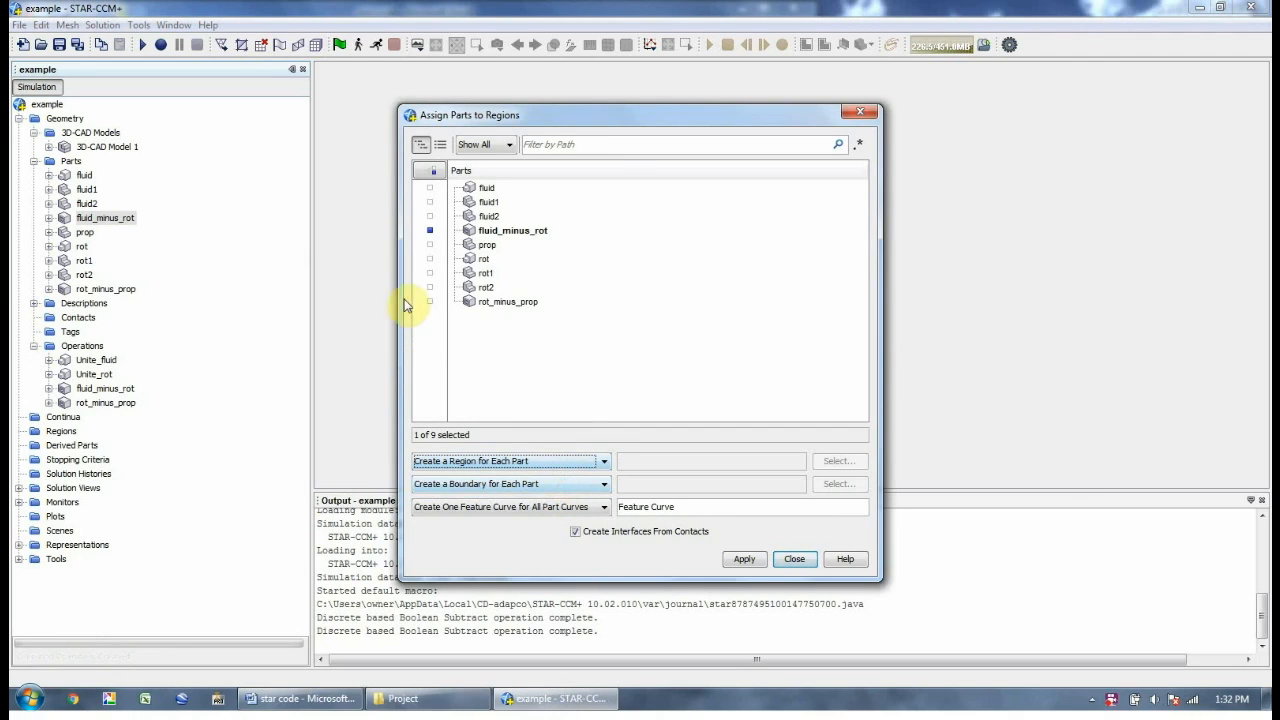
click(490, 302)
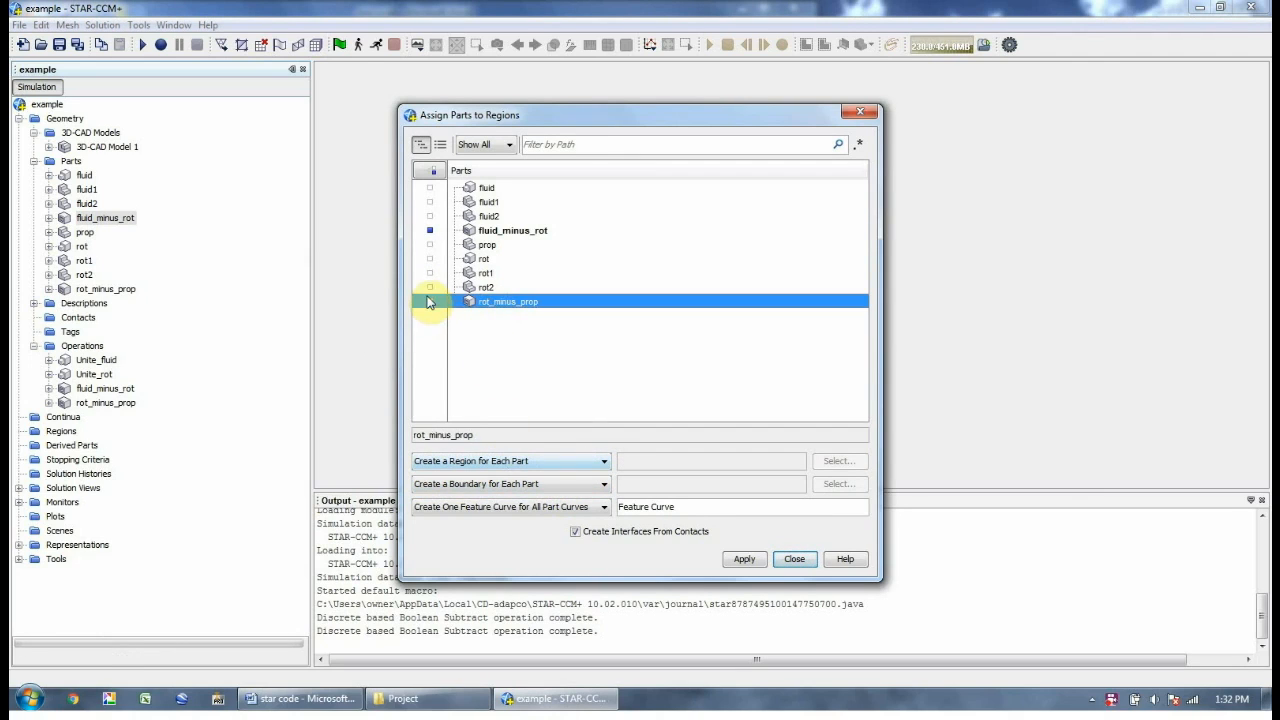
click(510, 231)
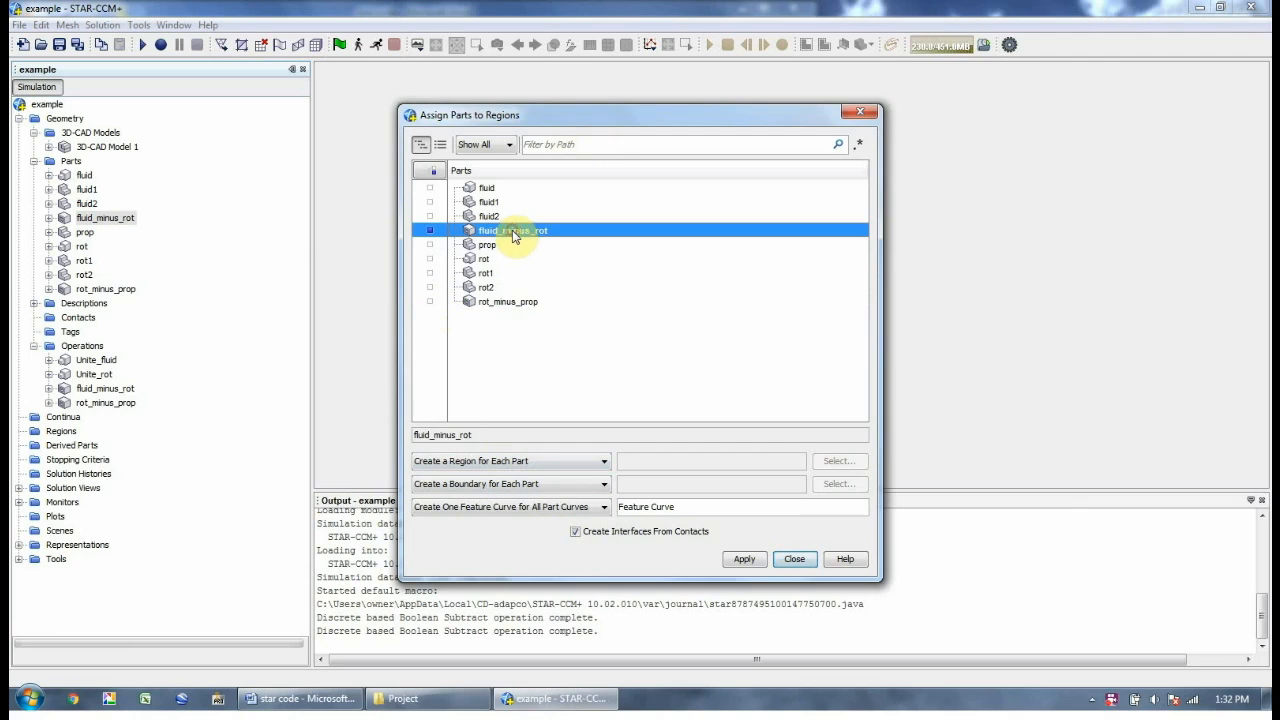
click(531, 484)
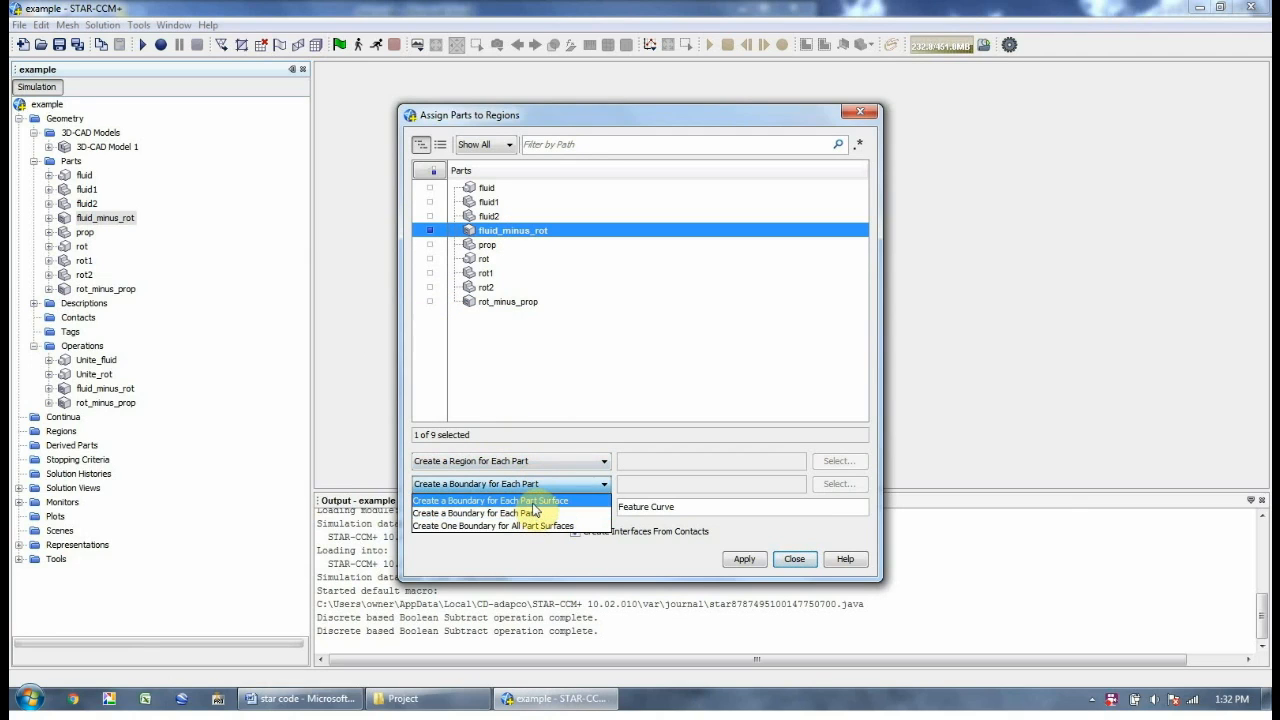
click(533, 502)
click(745, 560)
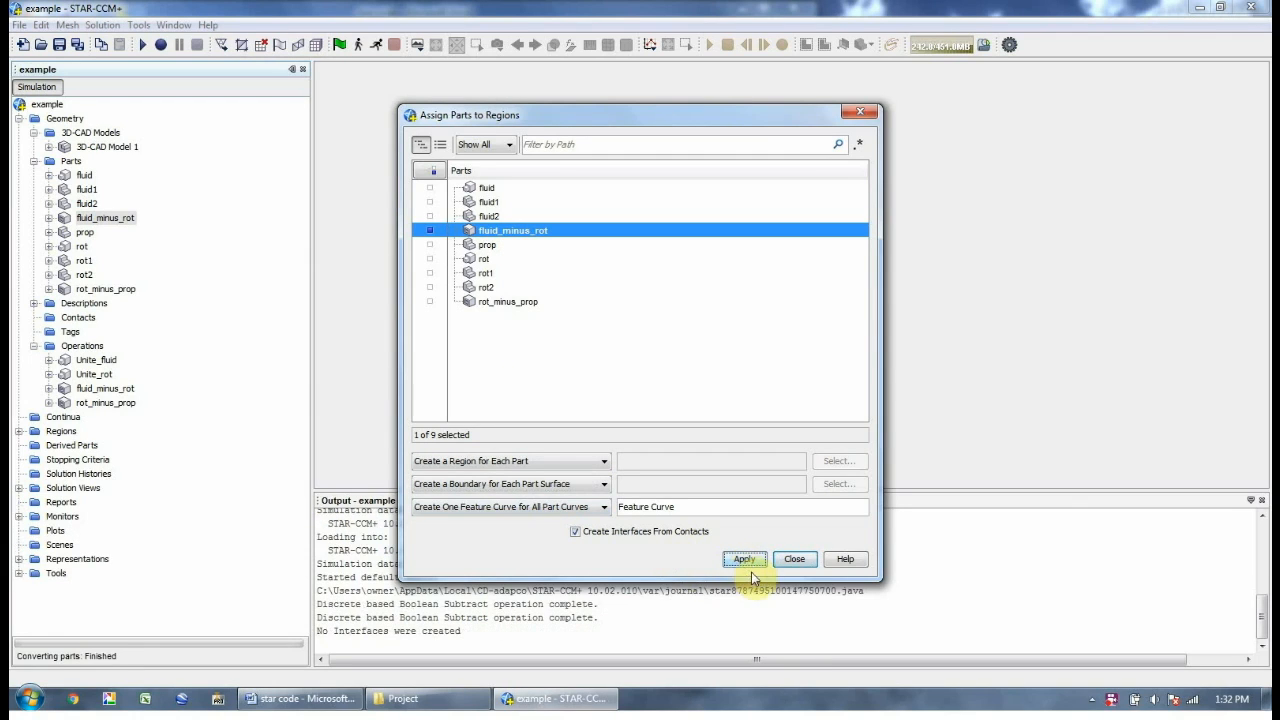
click(785, 560)
Assign rot_minus_prop to its own region with a boundary for each part surface
click(128, 293)
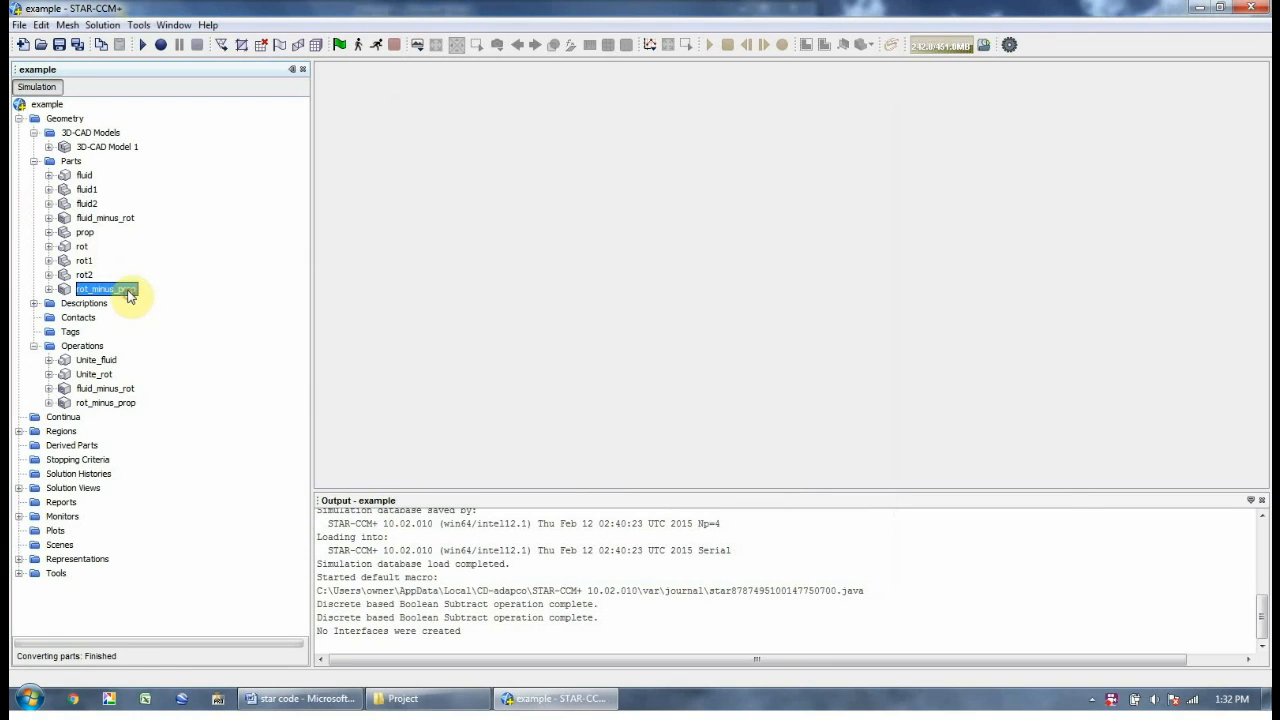
right_click(129, 299)
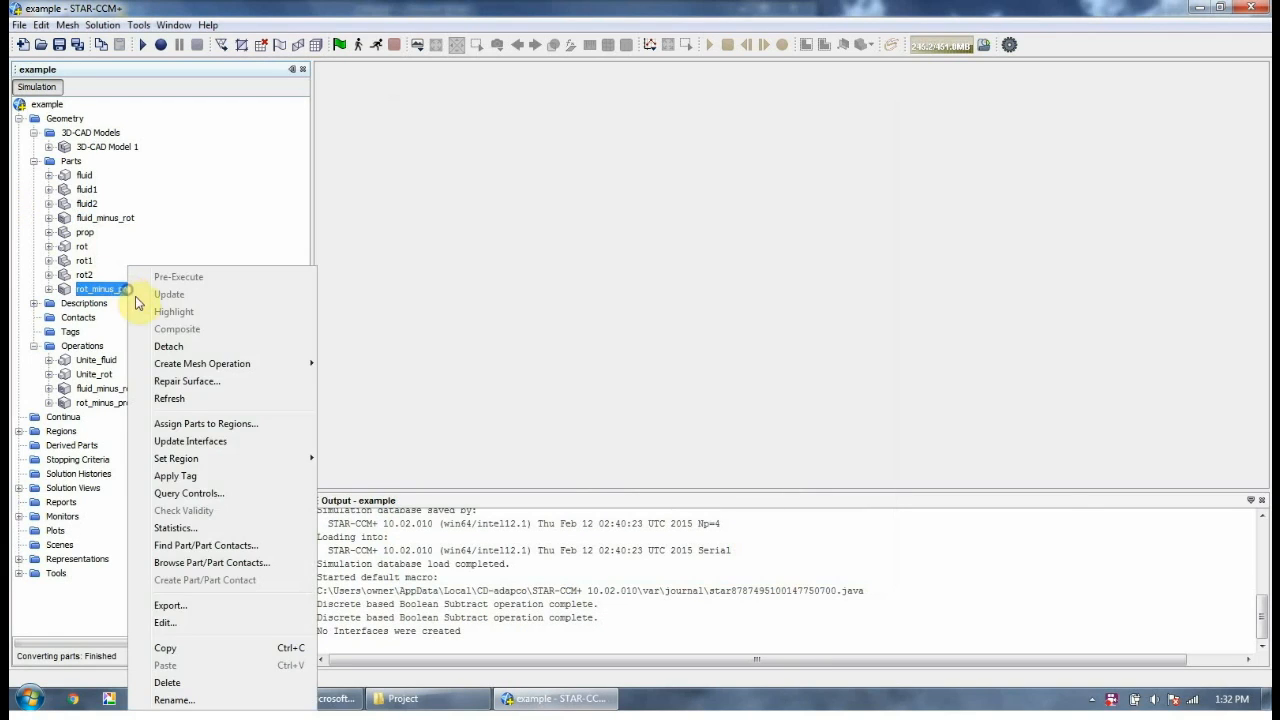
click(217, 426)
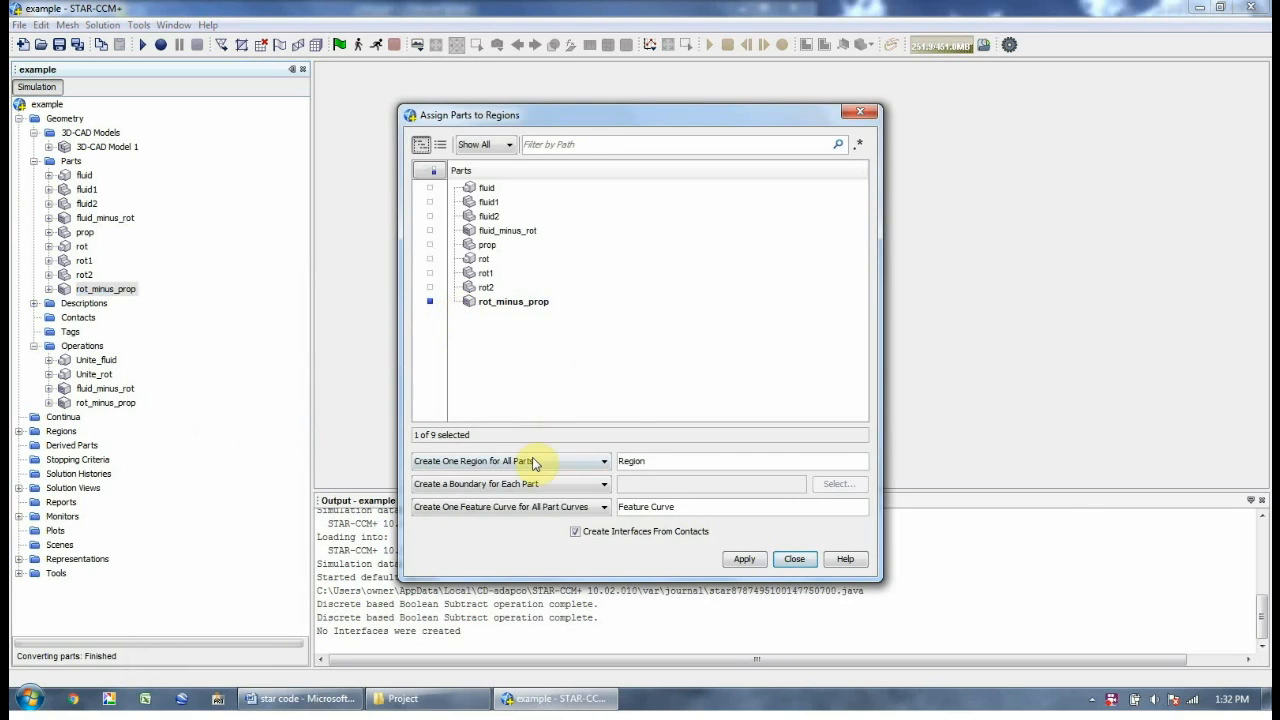
click(563, 484)
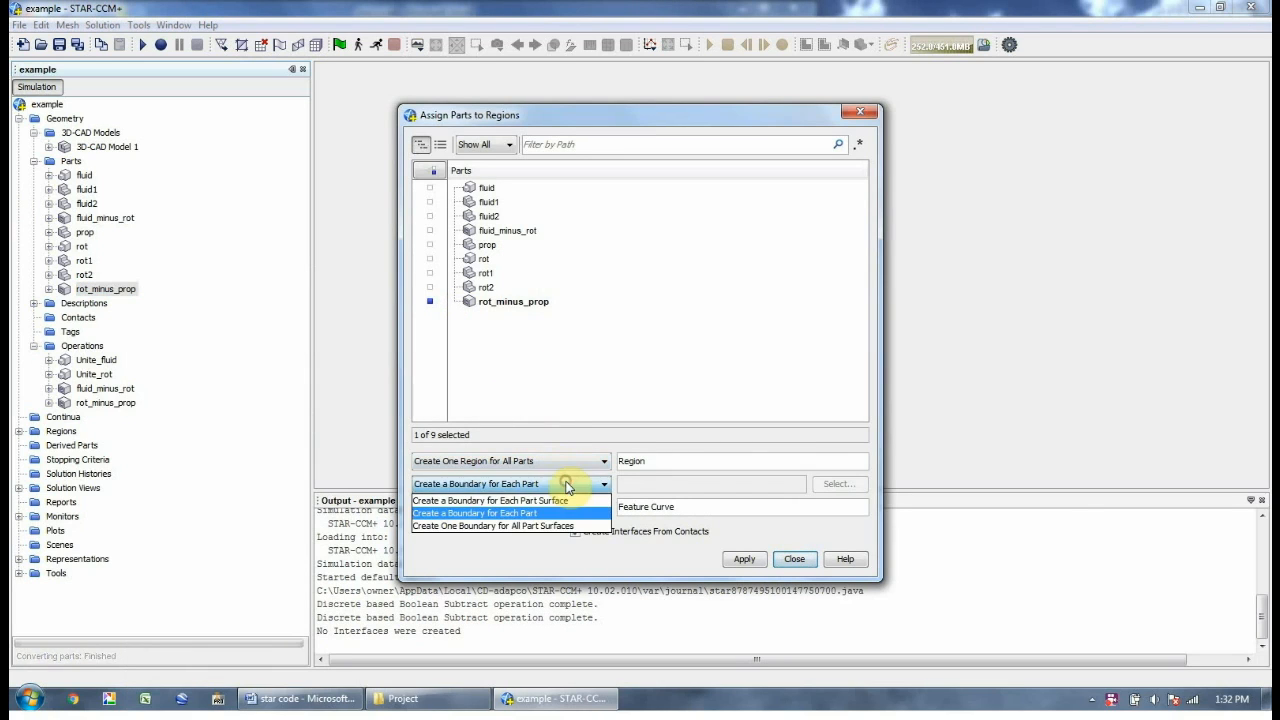
click(540, 500)
click(535, 461)
click(535, 474)
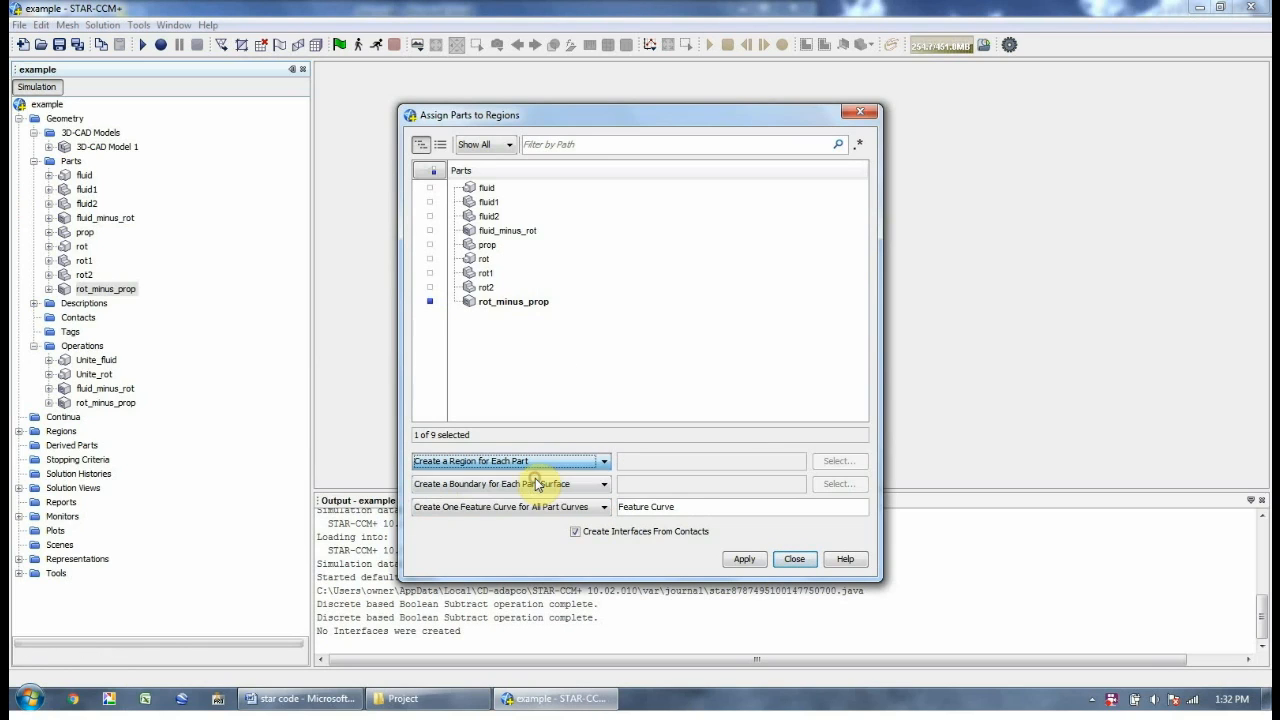
click(754, 566)
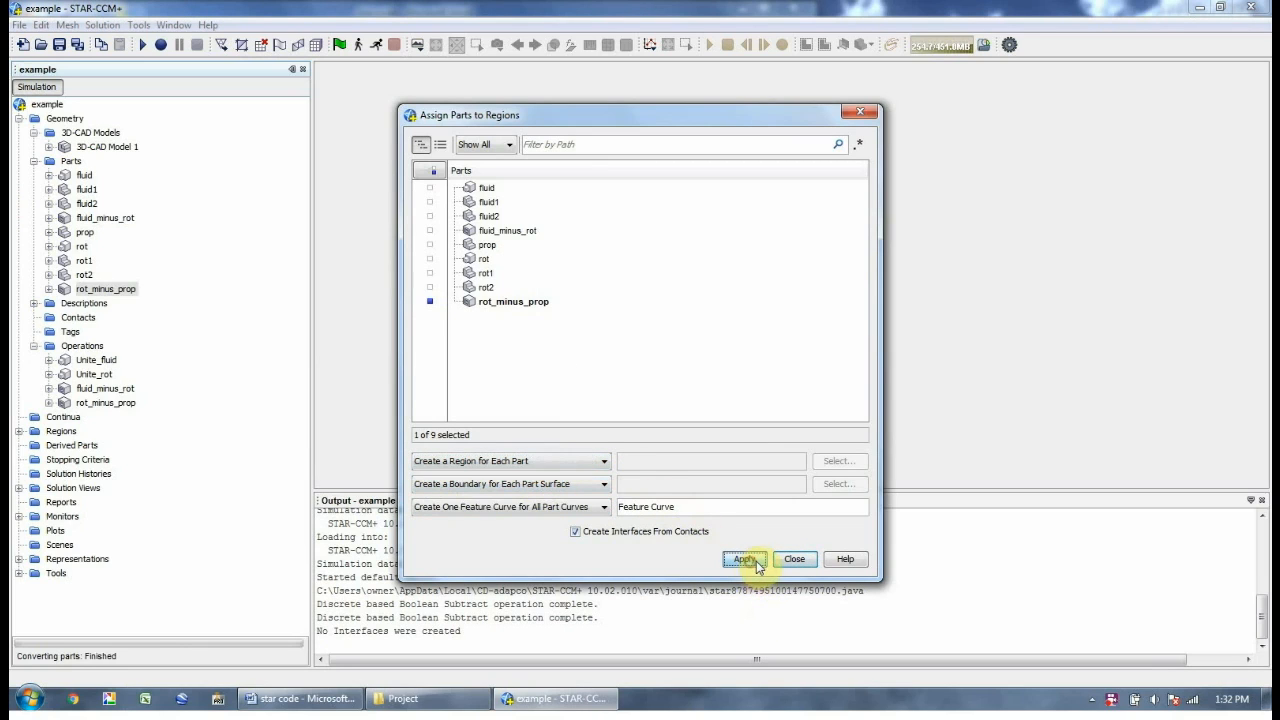
click(790, 561)
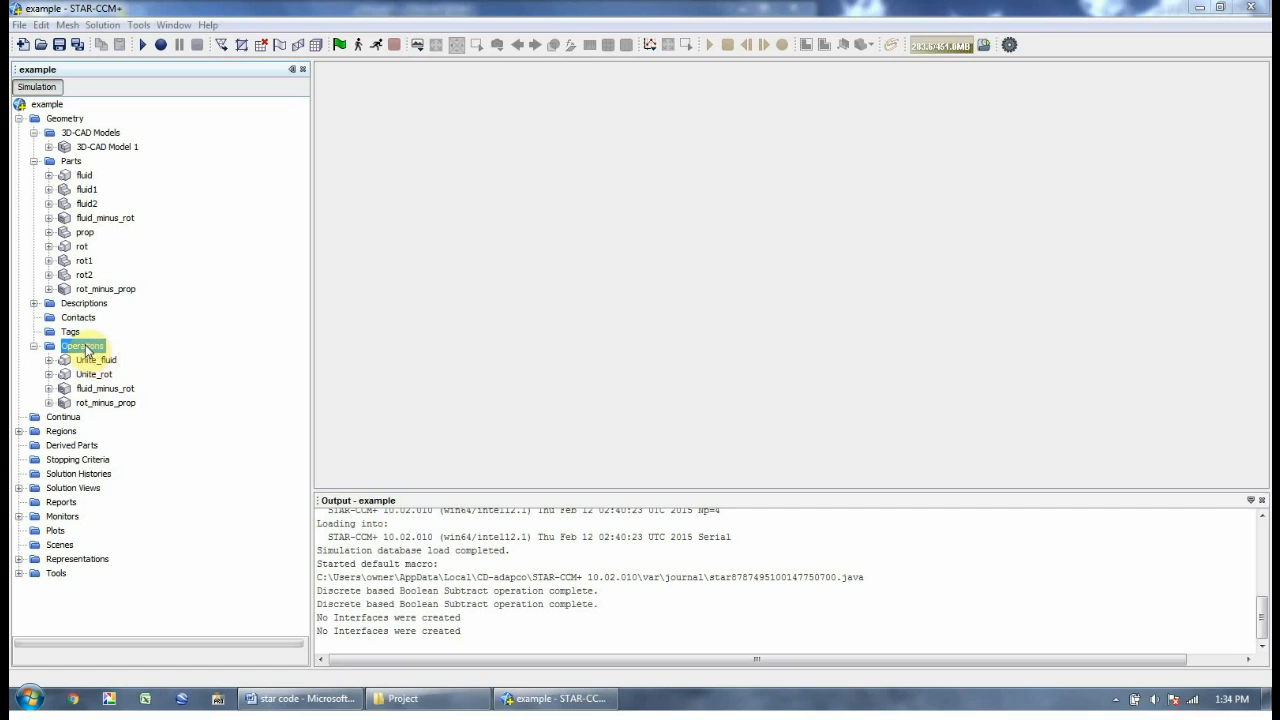
Create a new Surface Wrapper operation on the prop part
right_click(86, 346)
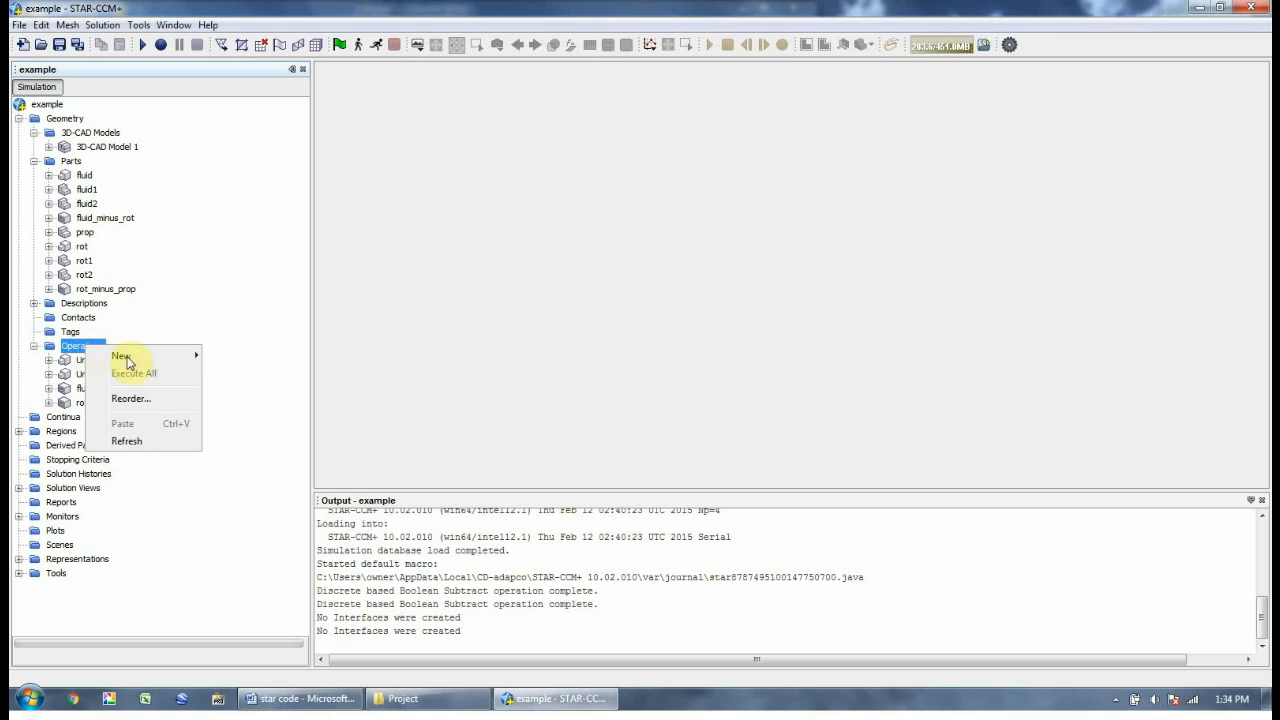
mouse_move(140, 362)
click(242, 372)
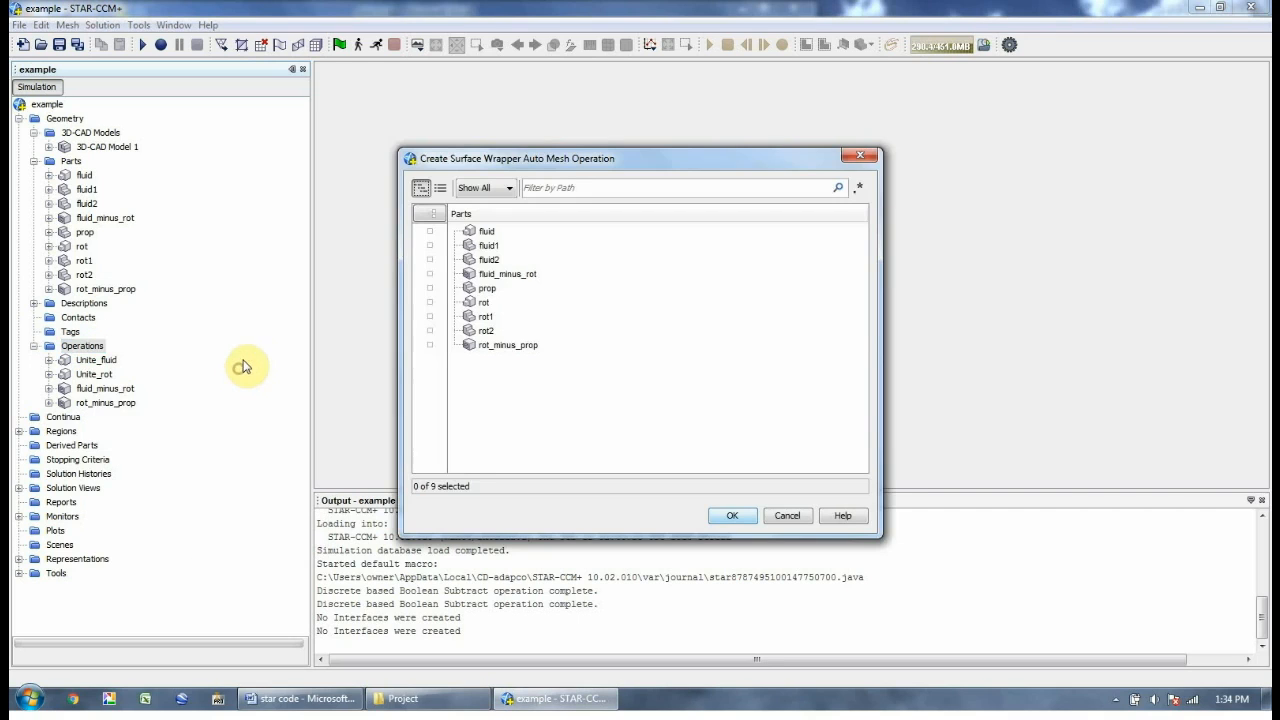
click(545, 288)
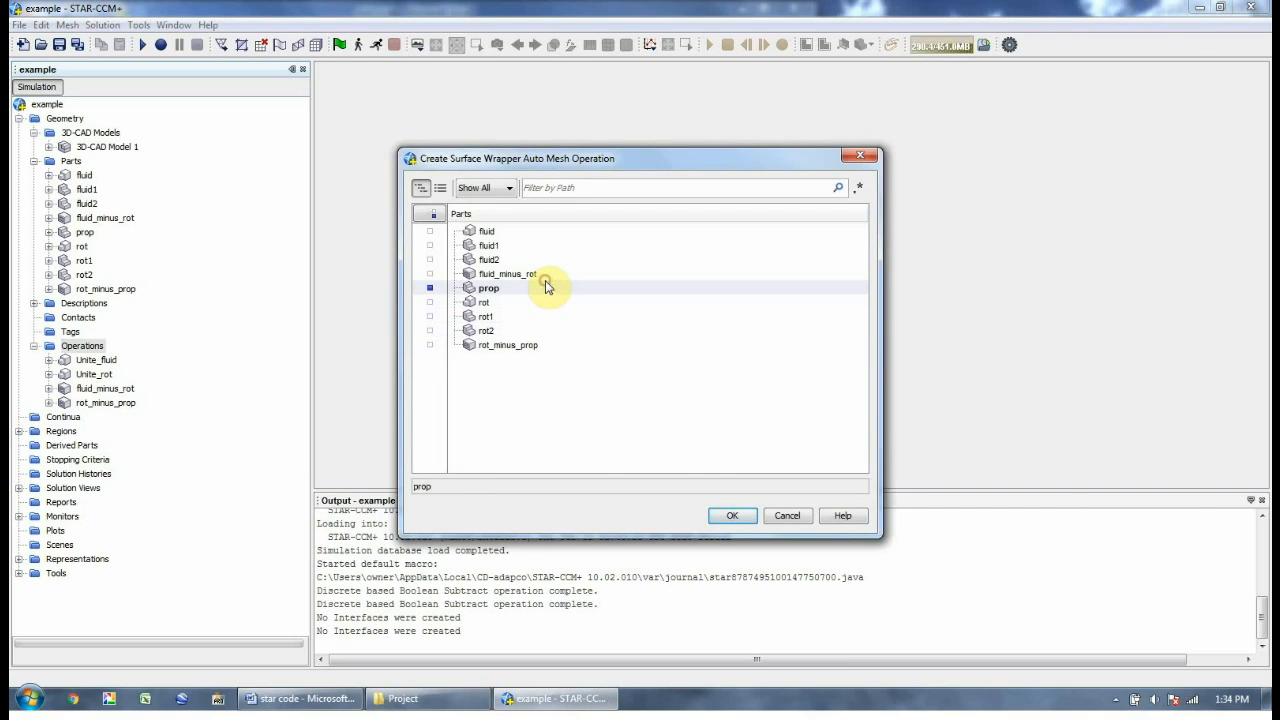
click(732, 515)
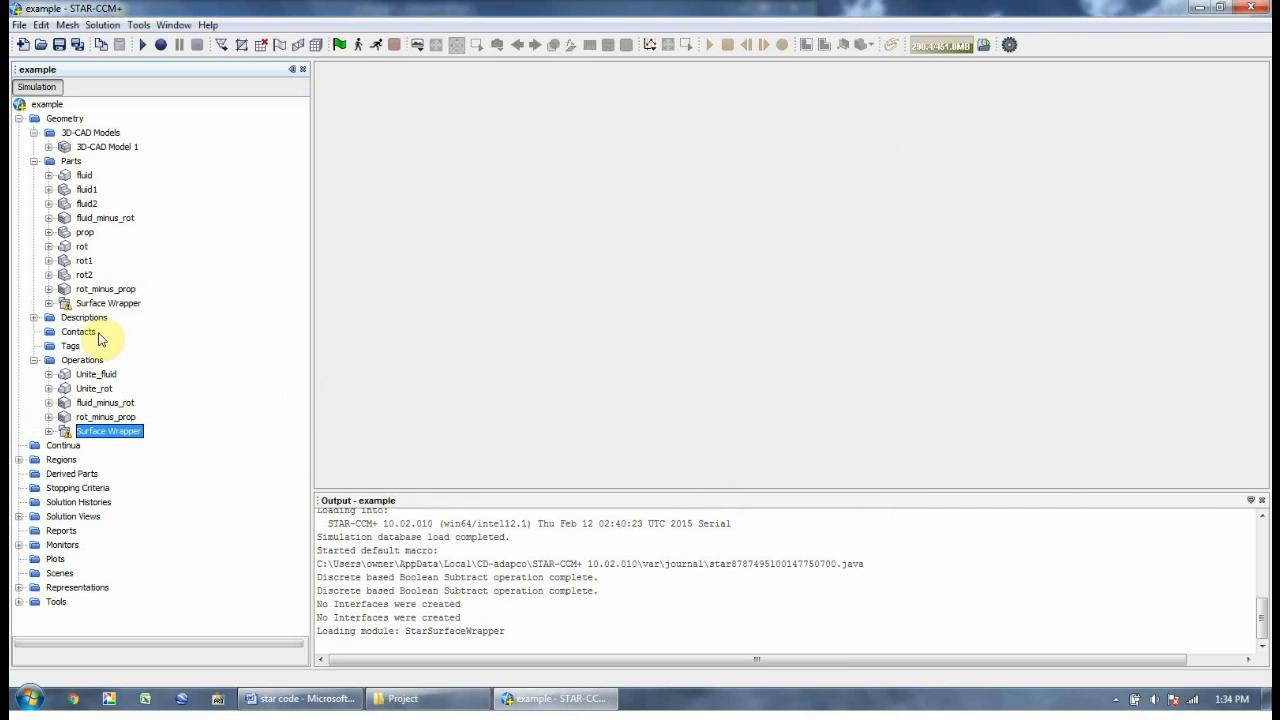
Set the wrapper's Default Controls Base Size to 0.001 m
click(48, 431)
click(64, 445)
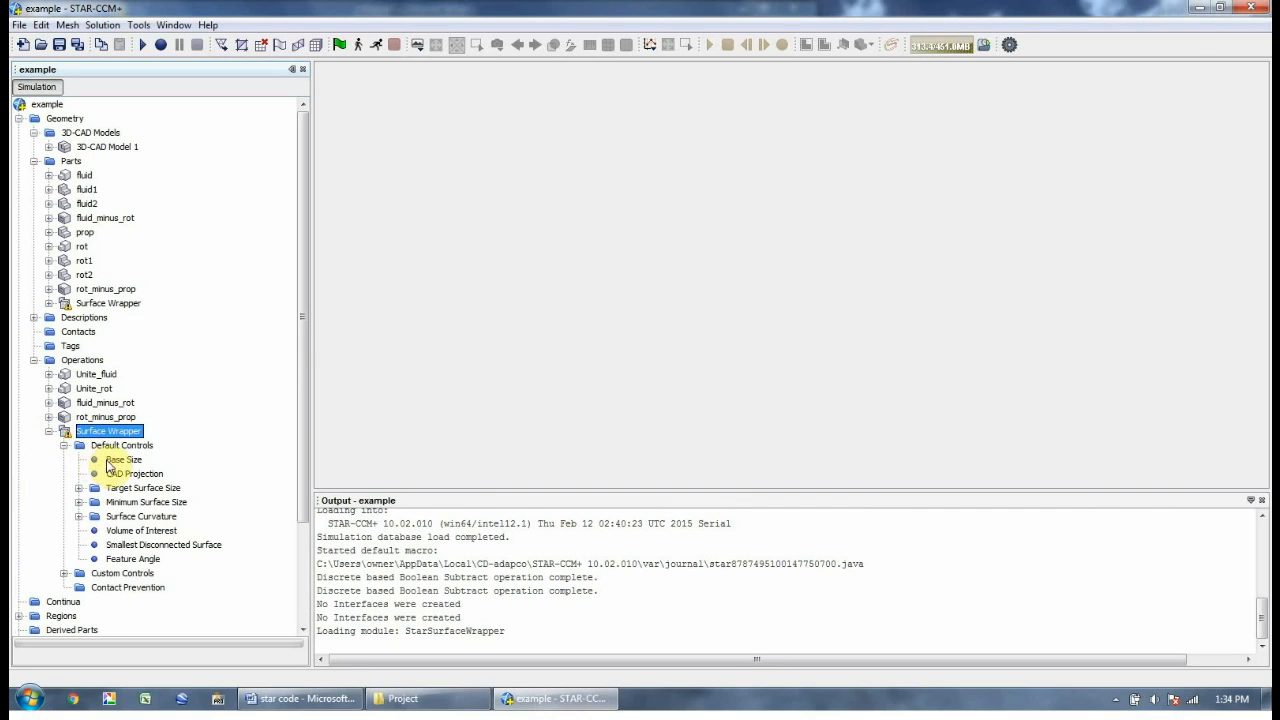
click(126, 459)
double_click(130, 460)
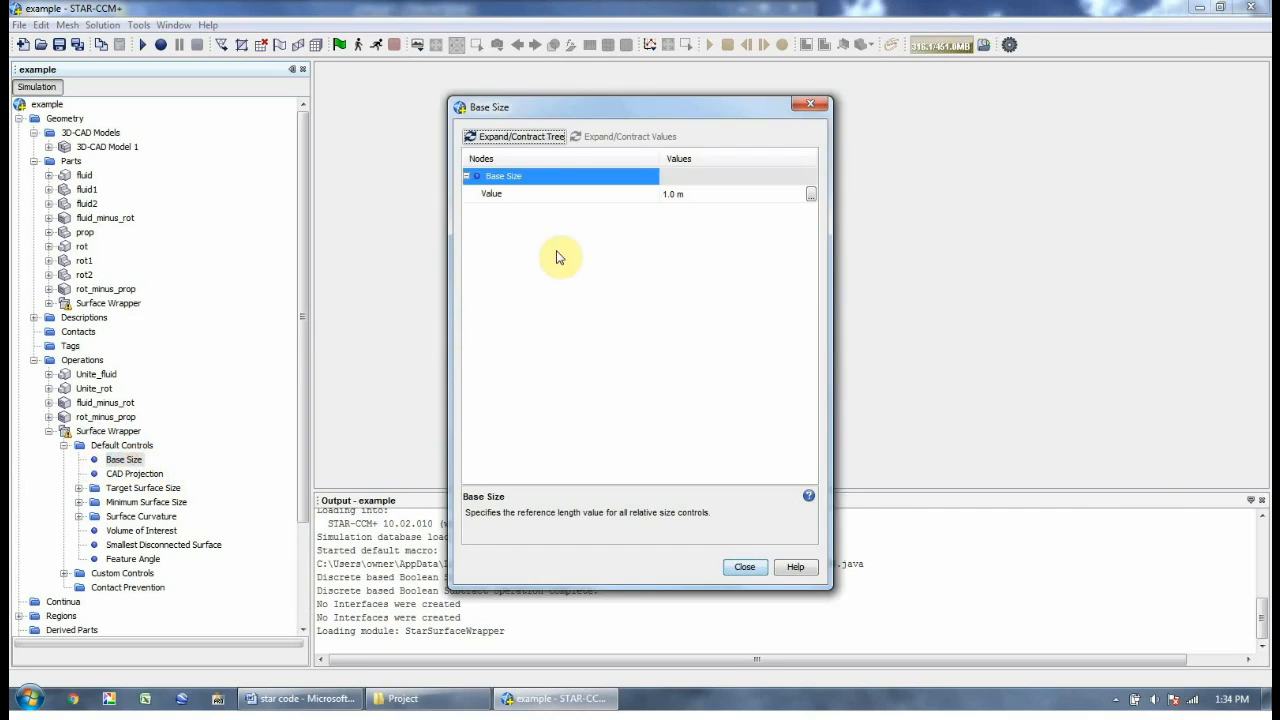
click(674, 192)
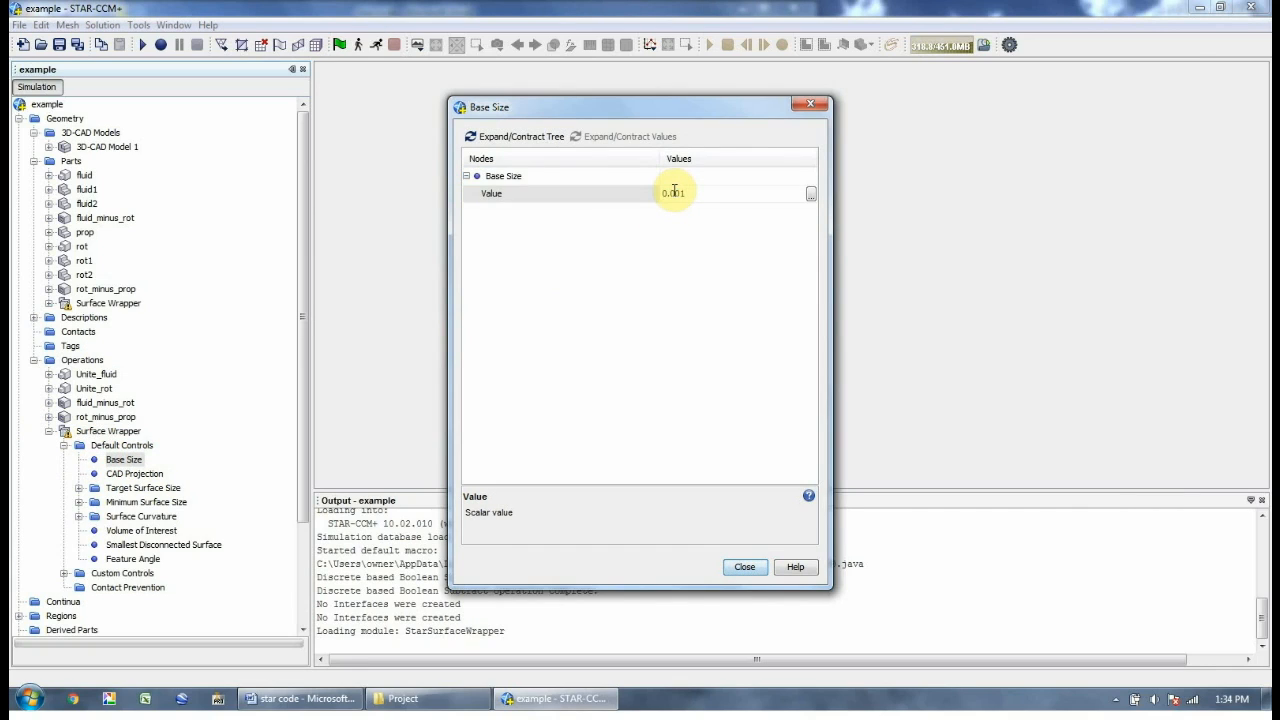
key(Return)
click(744, 567)
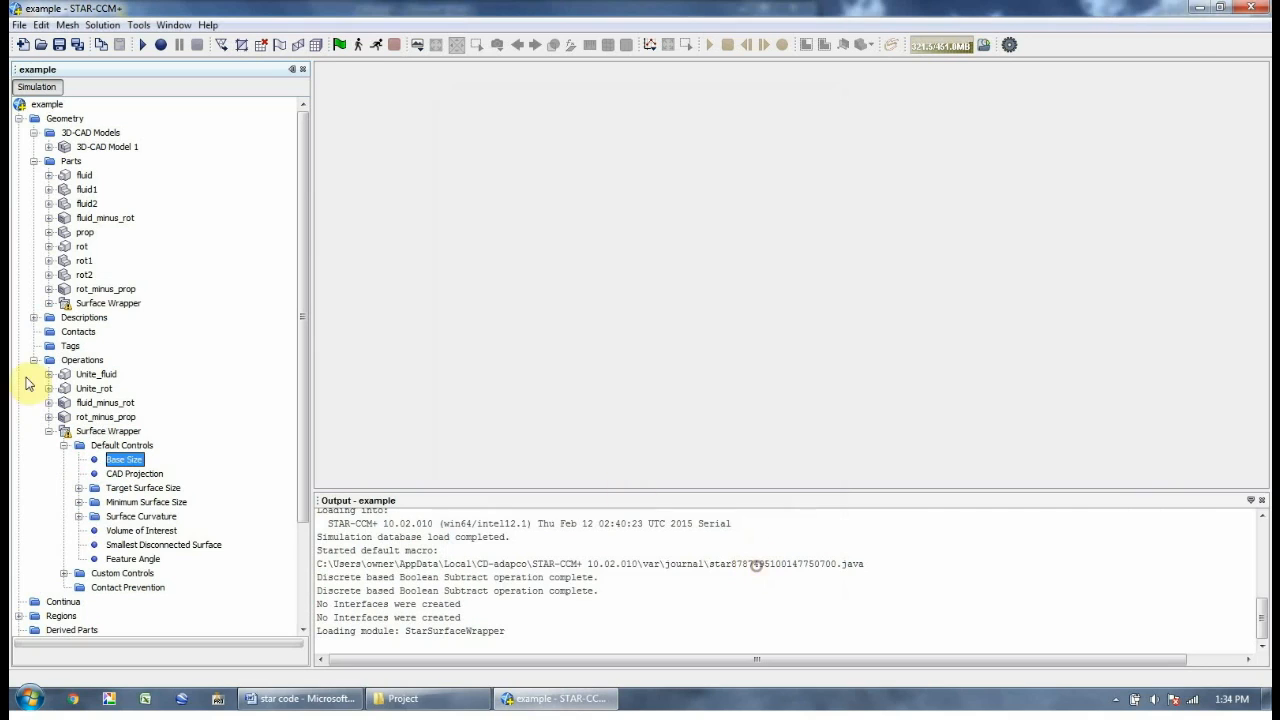
Execute the Surface Wrapper operation
click(100, 431)
right_click(97, 435)
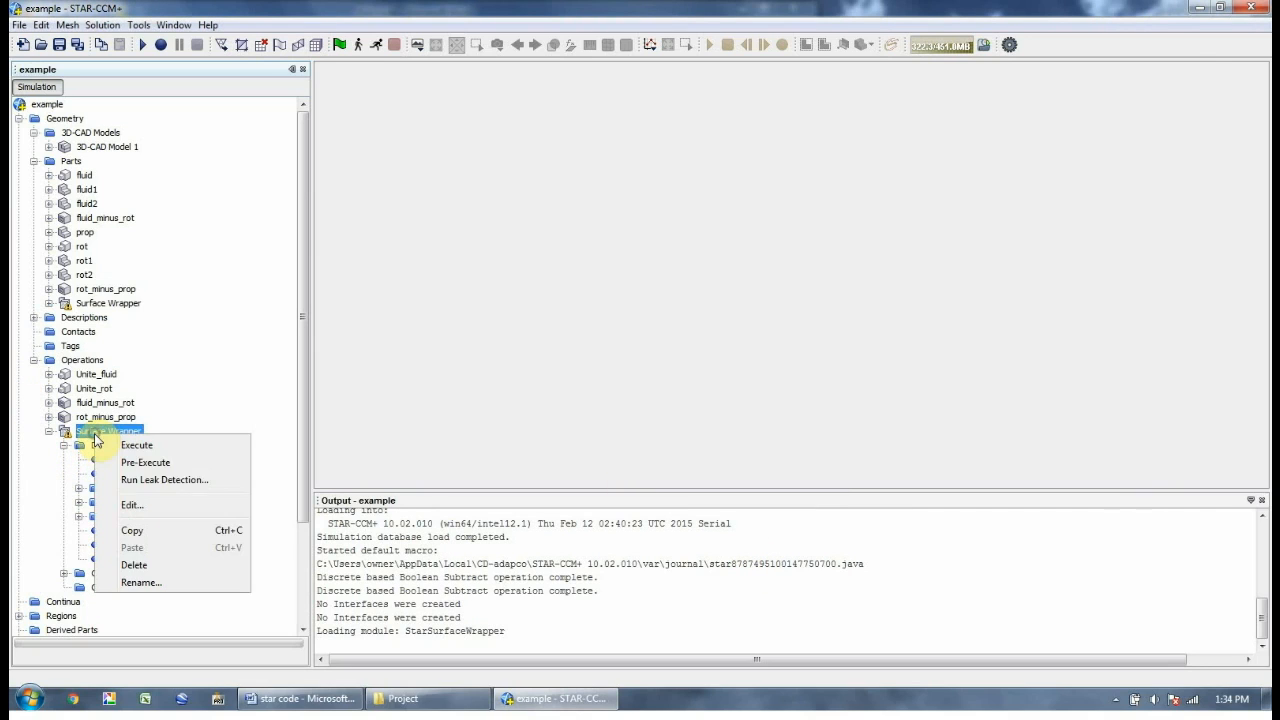
click(142, 448)
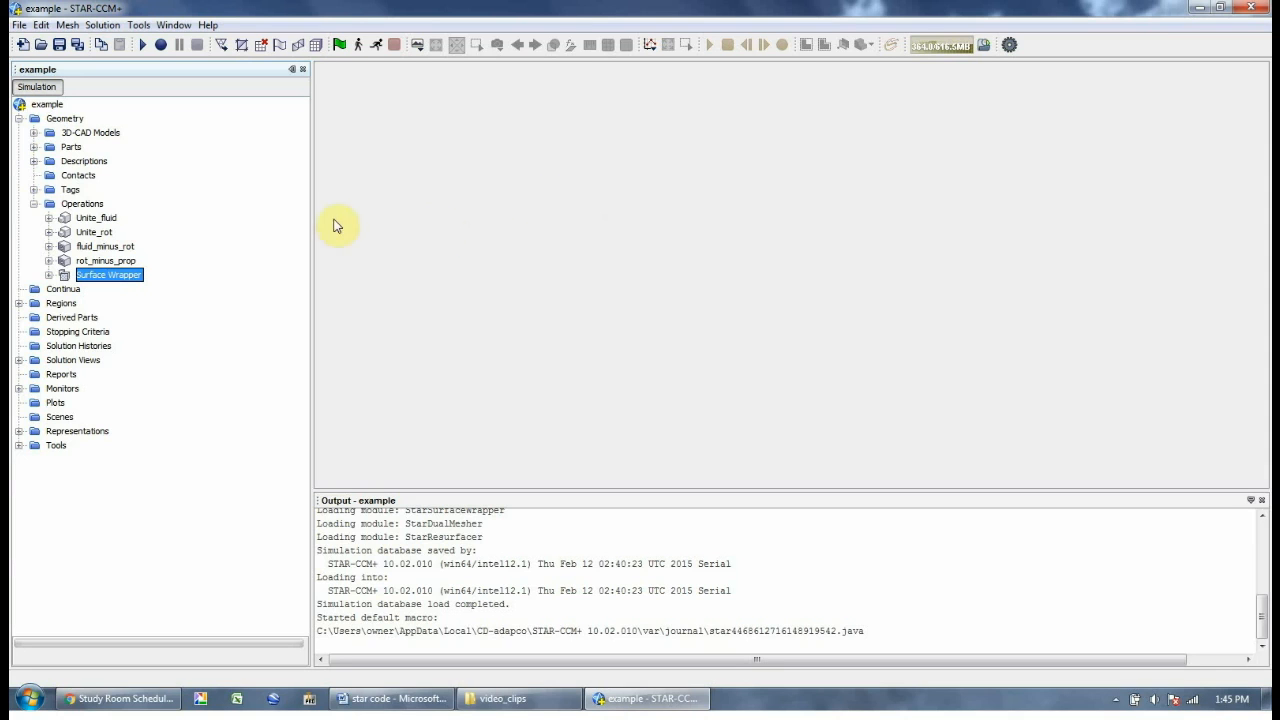
Create an Automated Mesh with Surface Remesher, Polyhedral and Prism Layer meshers enabled
click(80, 203)
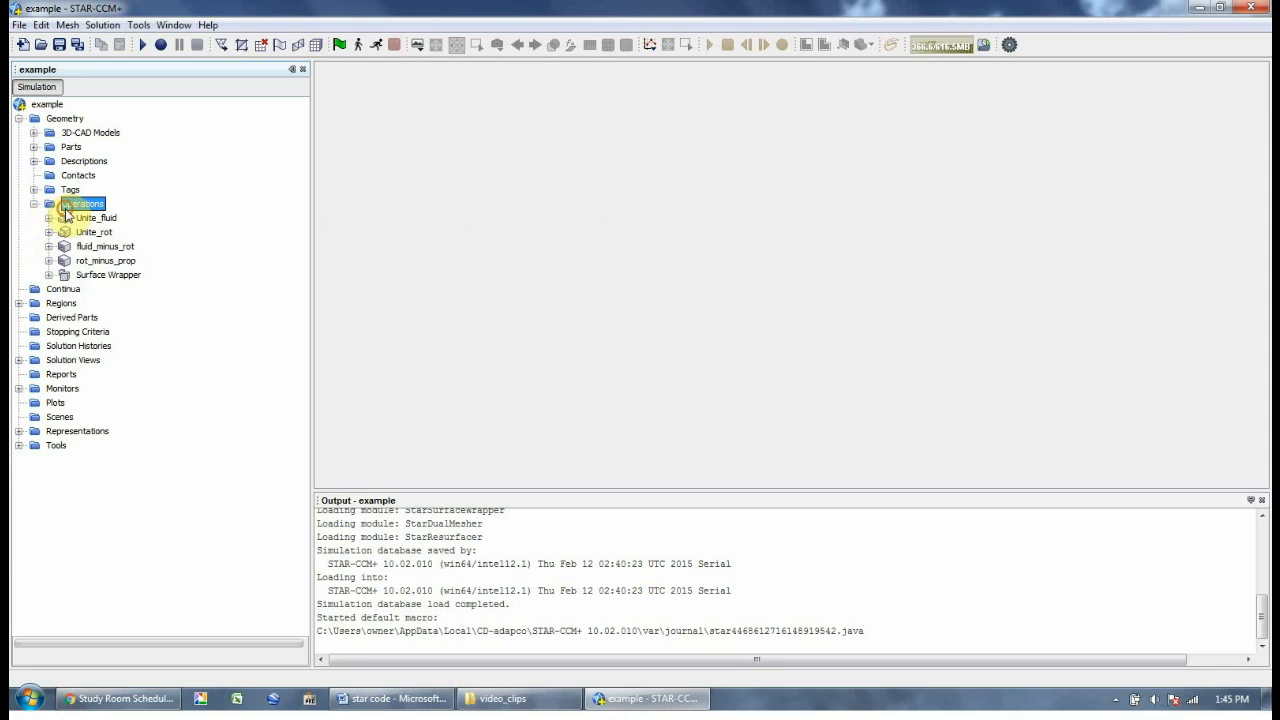
right_click(70, 205)
mouse_move(100, 221)
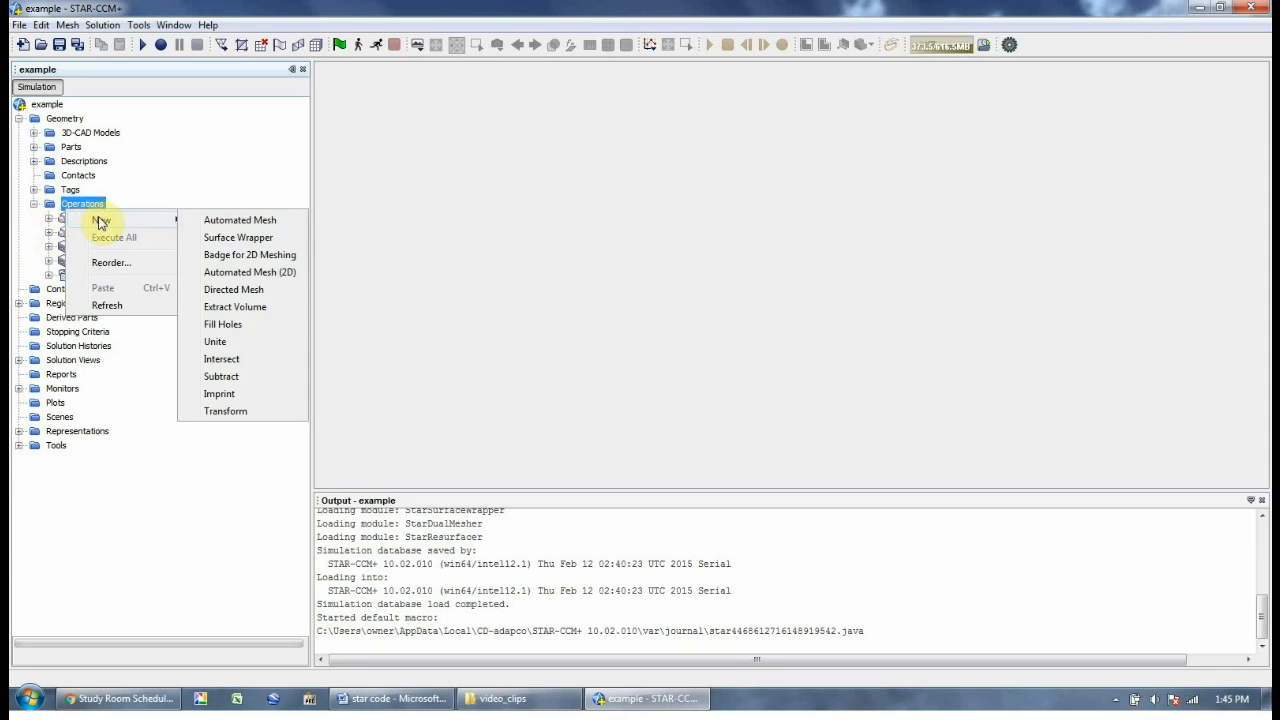
click(247, 219)
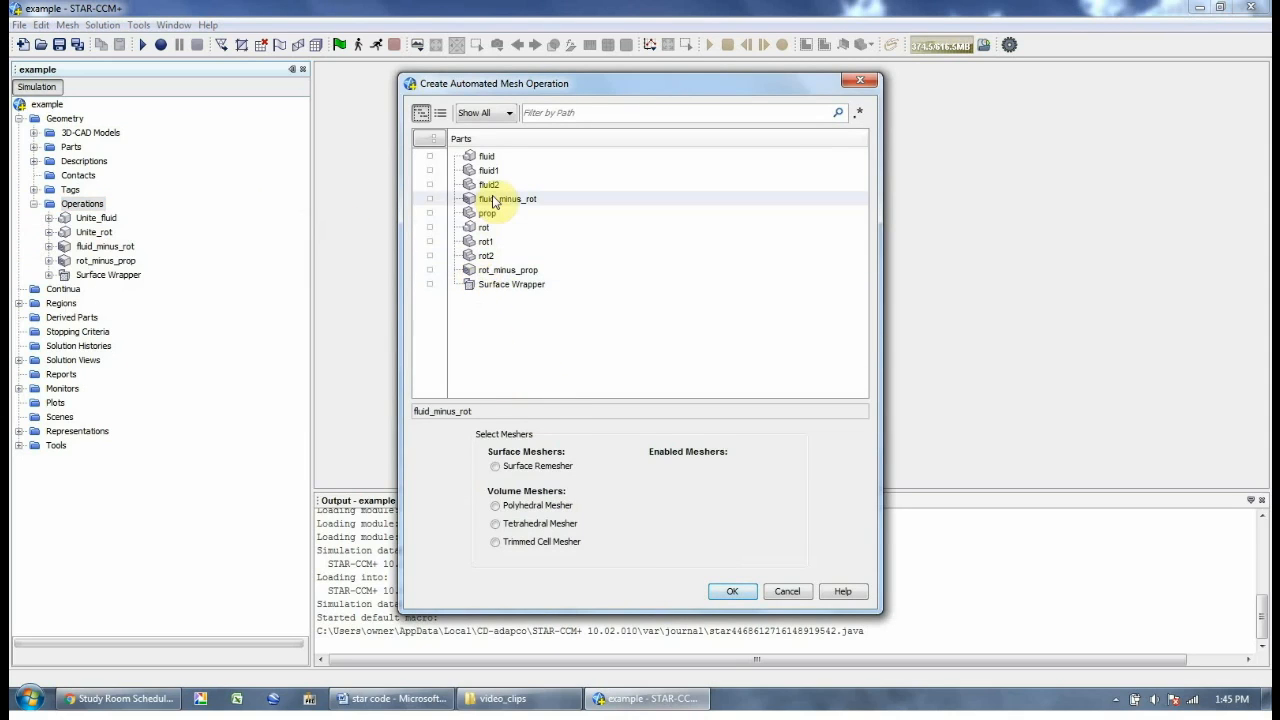
click(495, 467)
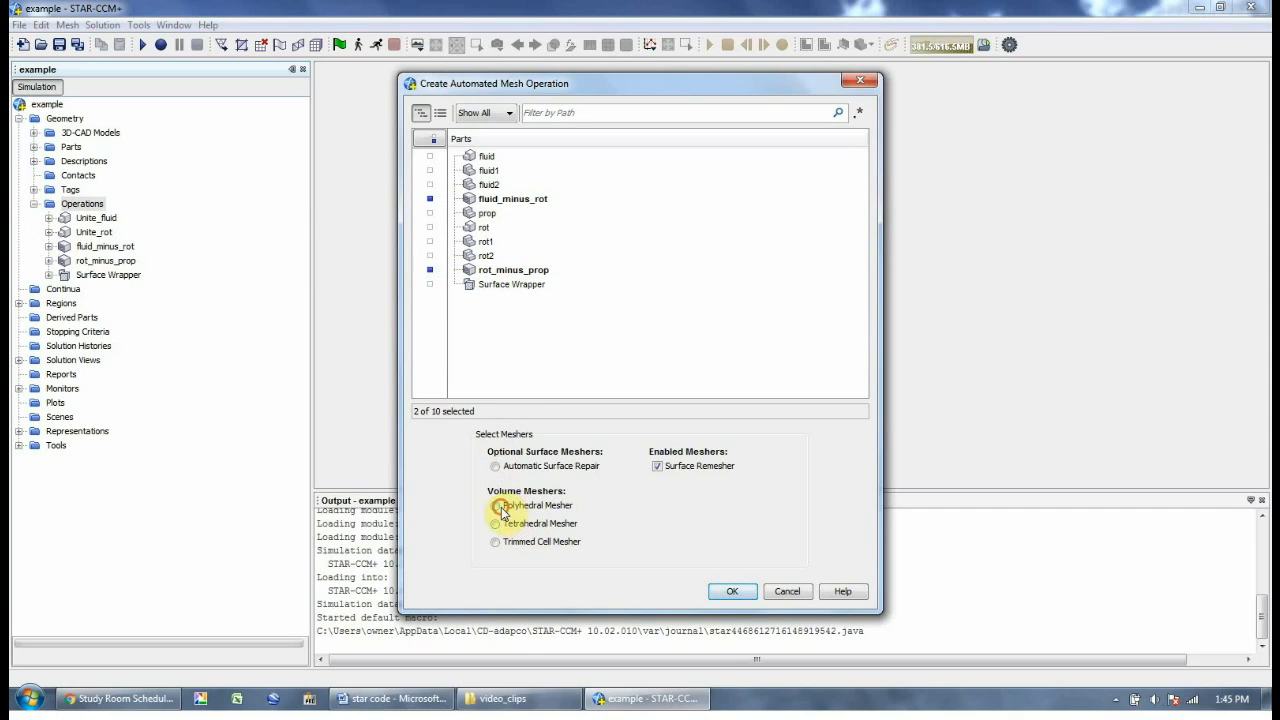
click(497, 506)
click(500, 507)
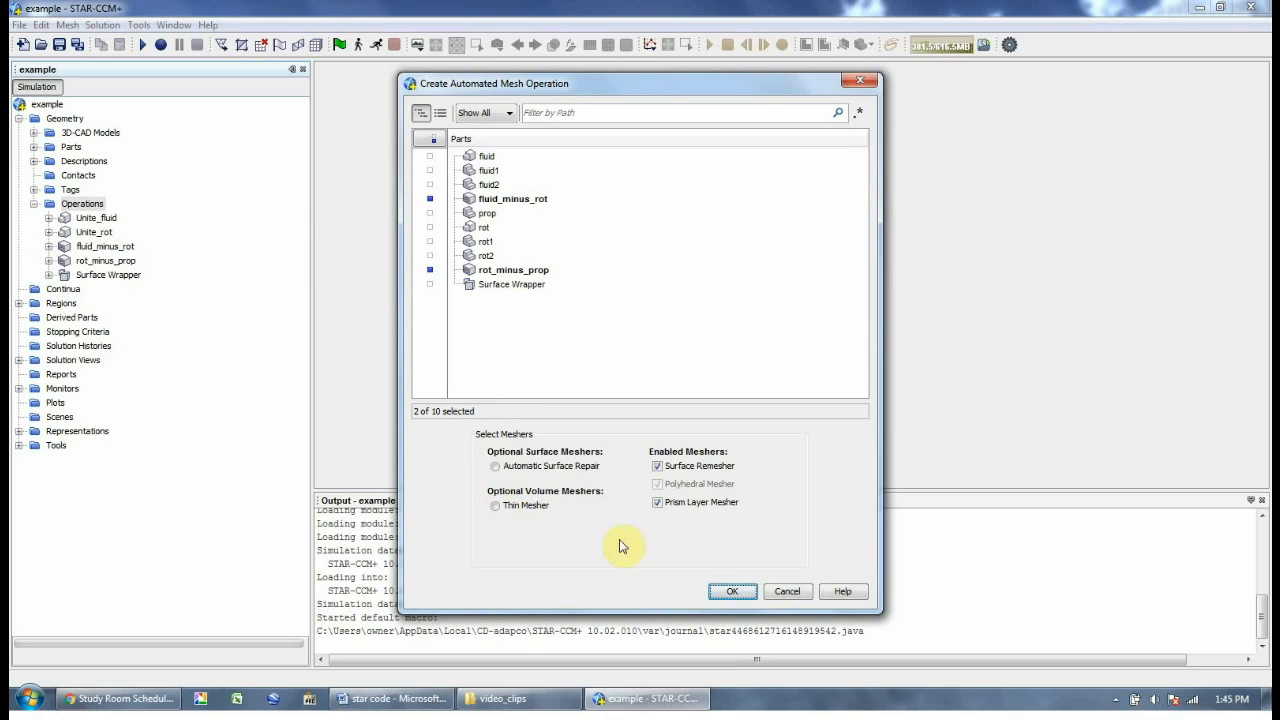
click(730, 592)
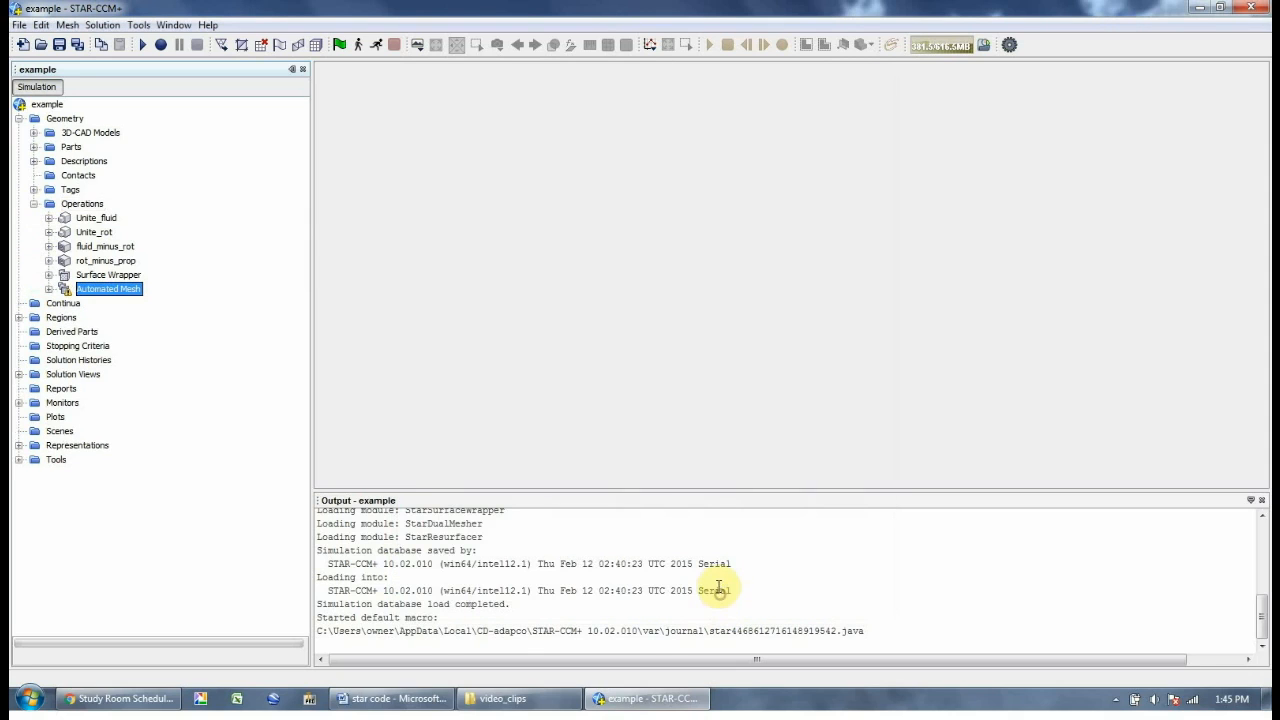
Execute the Automated Mesh operation
right_click(100, 295)
click(140, 330)
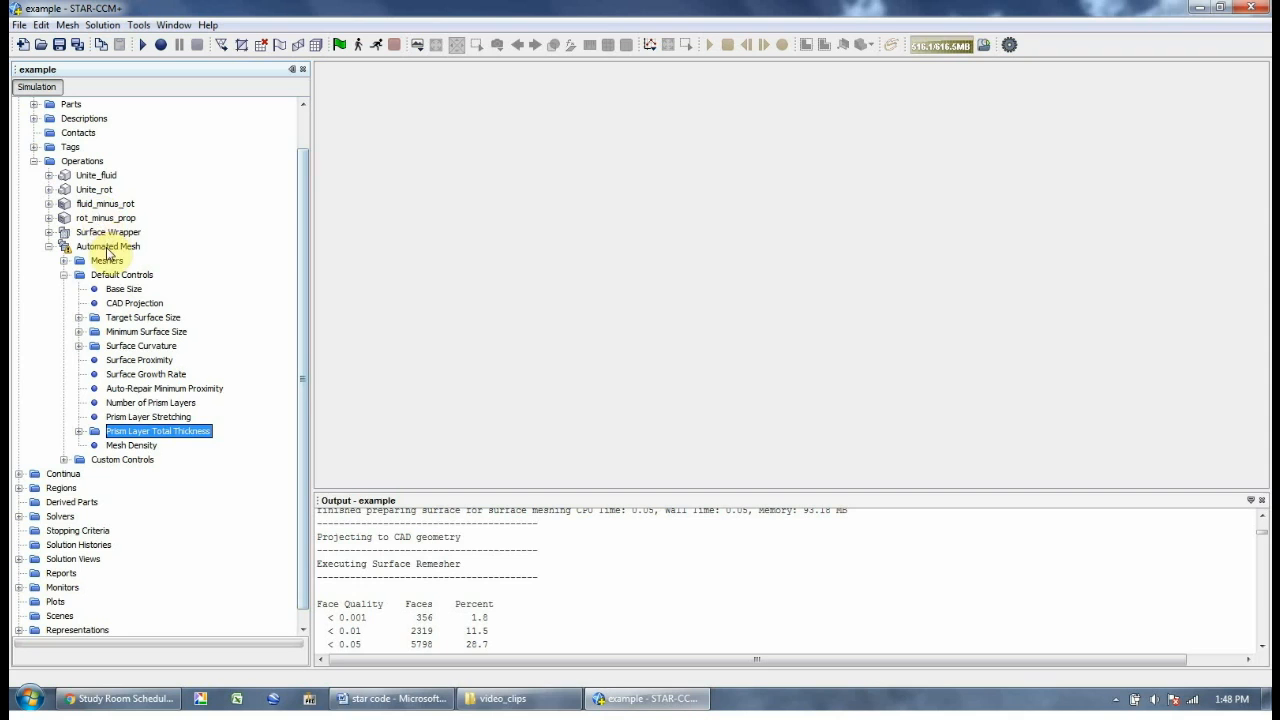
click(108, 247)
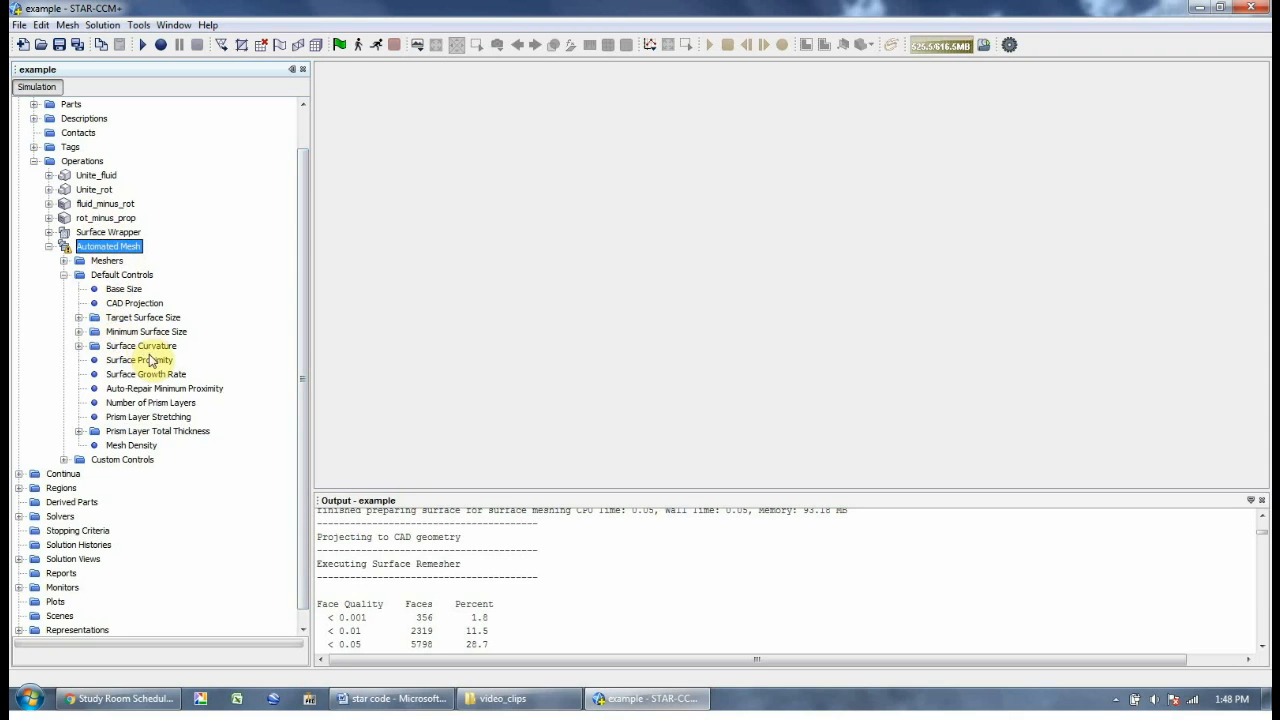
double_click(148, 403)
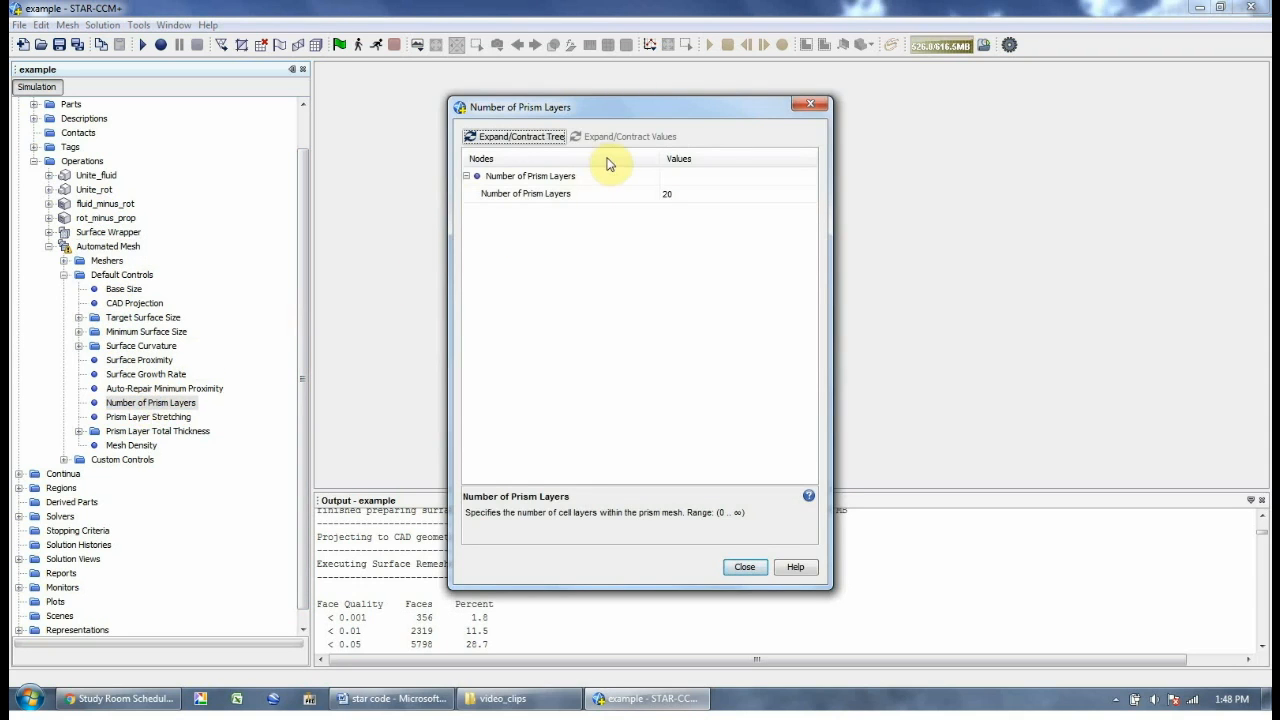
click(744, 567)
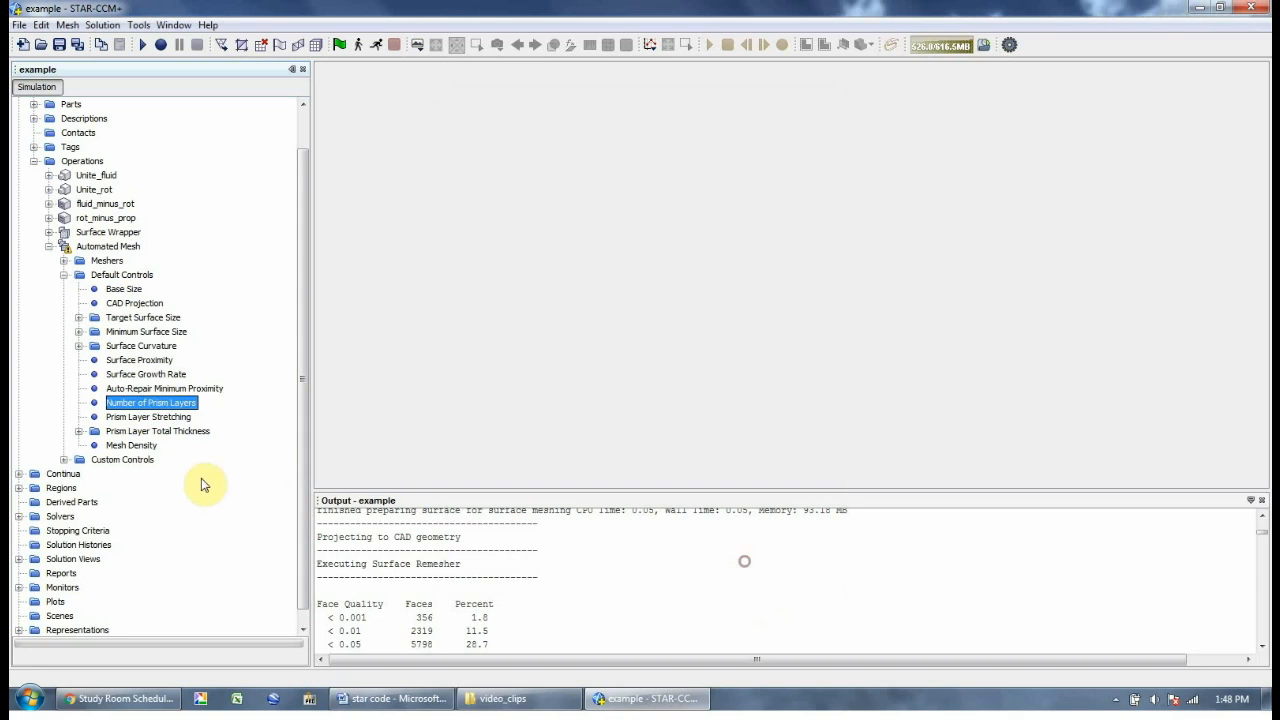
click(147, 417)
double_click(147, 419)
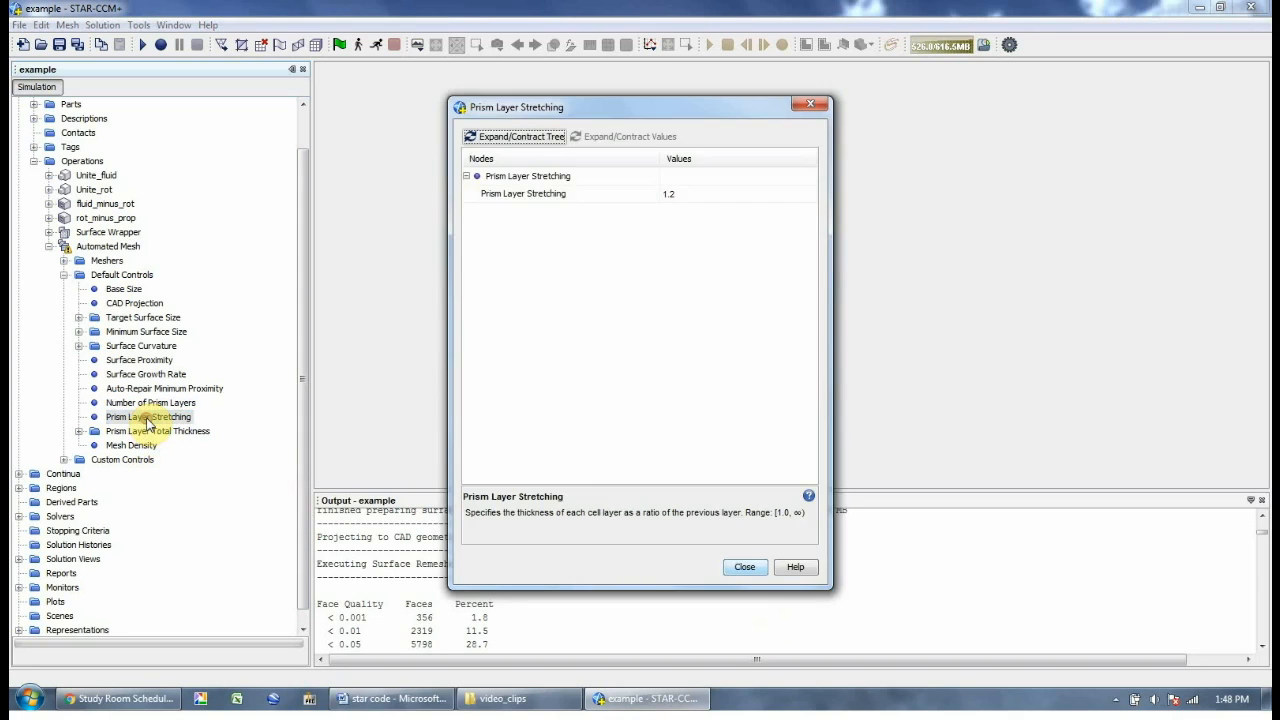
click(757, 572)
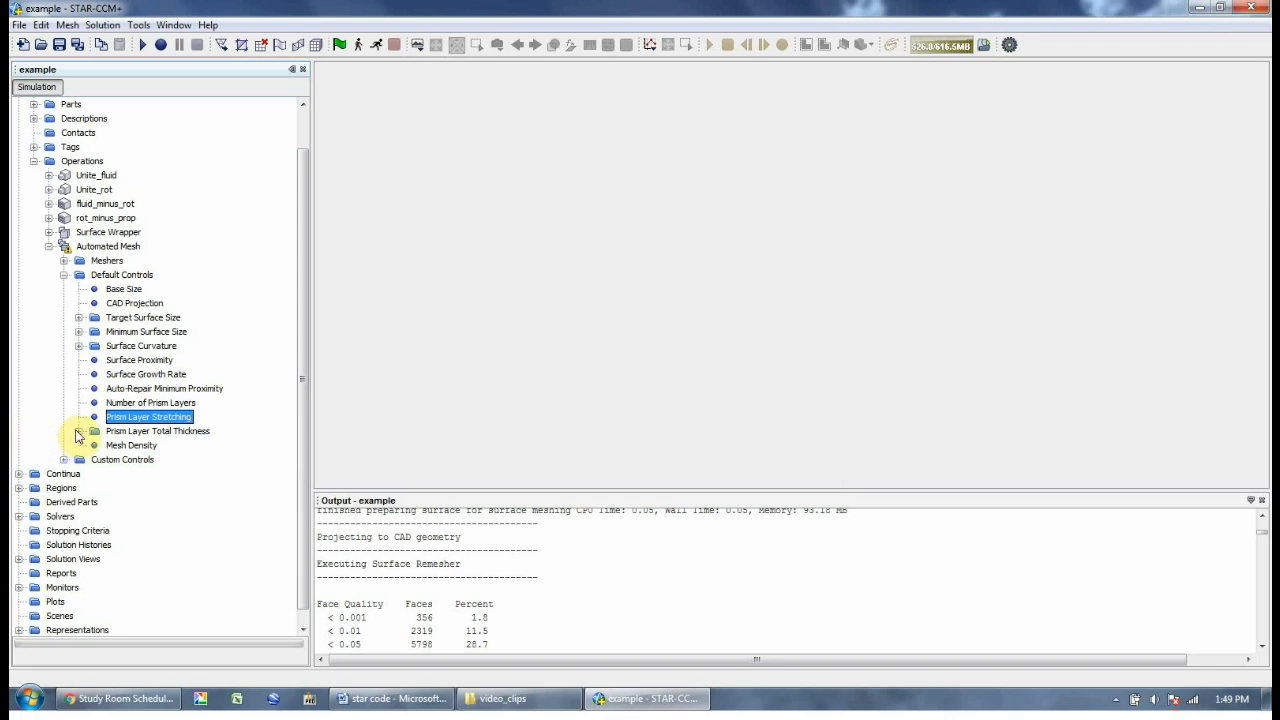
click(78, 431)
right_click(152, 432)
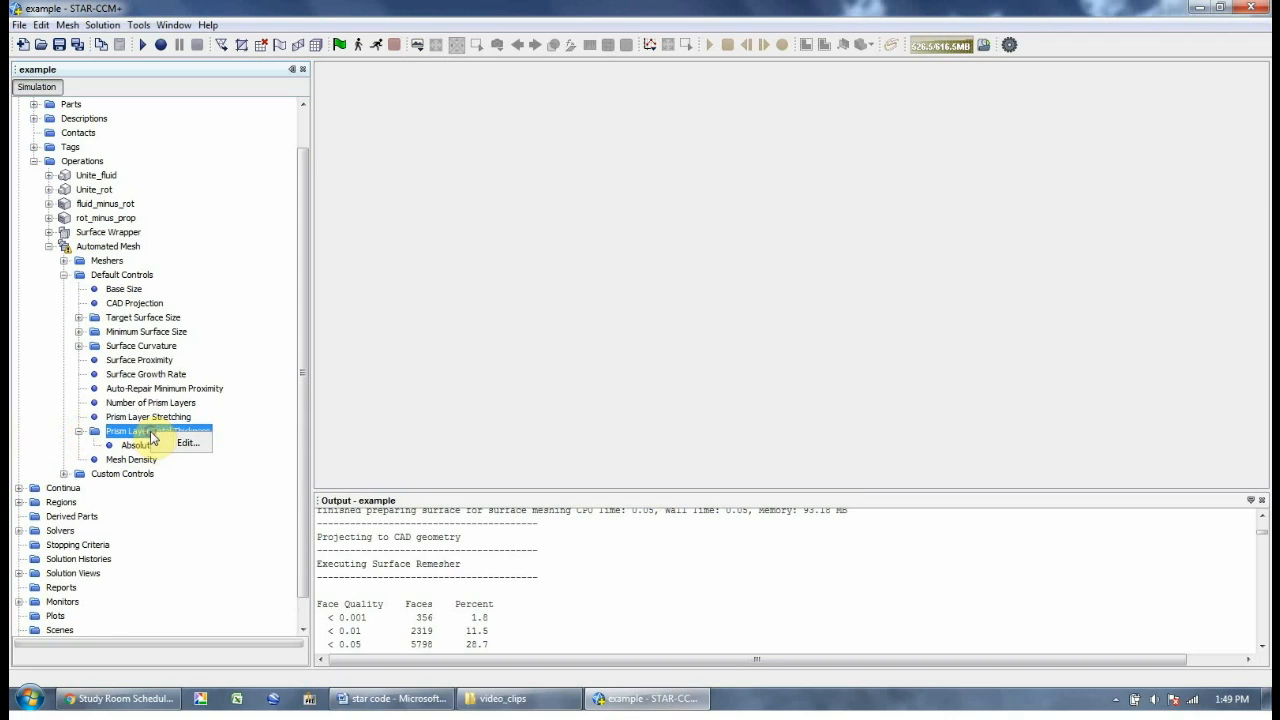
click(180, 443)
click(690, 194)
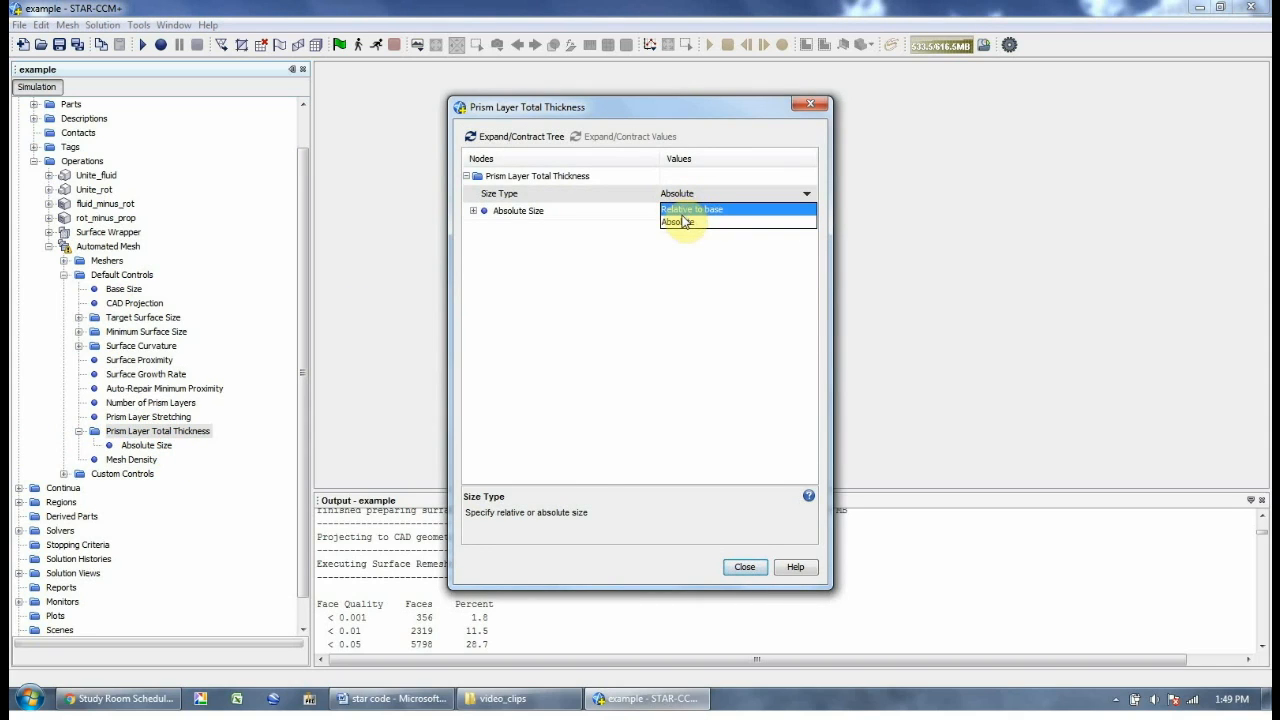
click(683, 221)
click(741, 567)
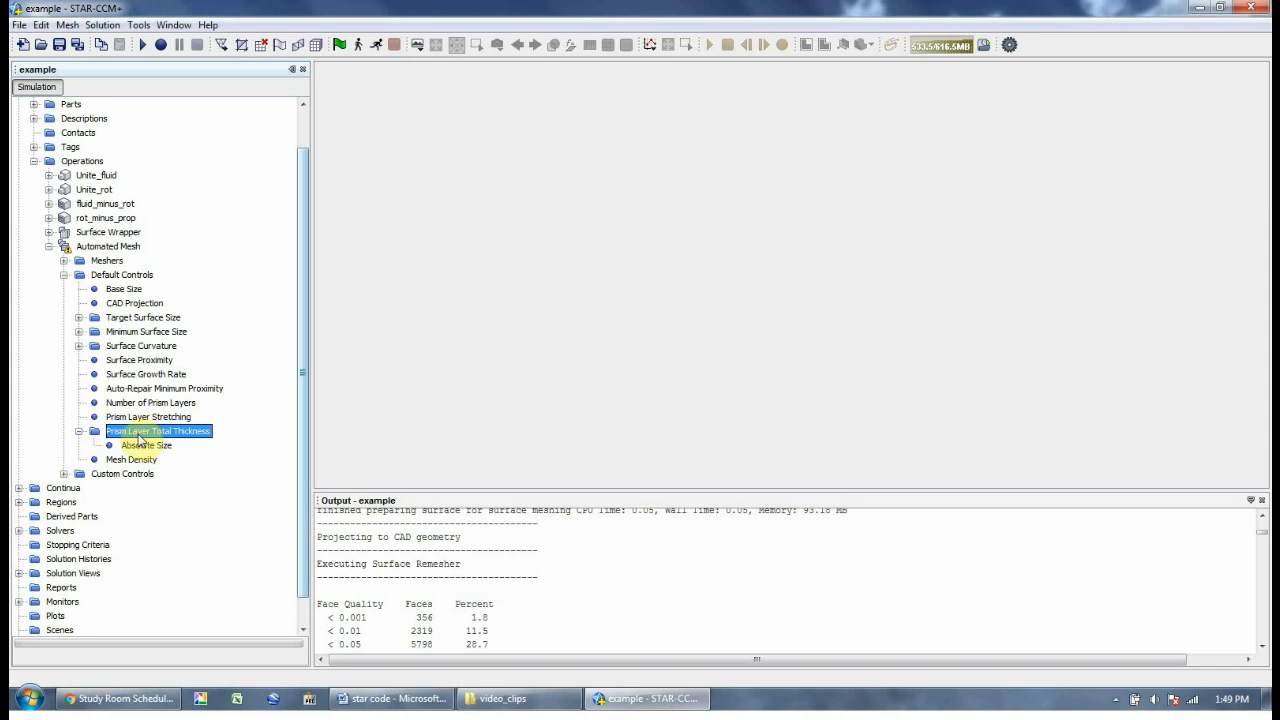
double_click(139, 431)
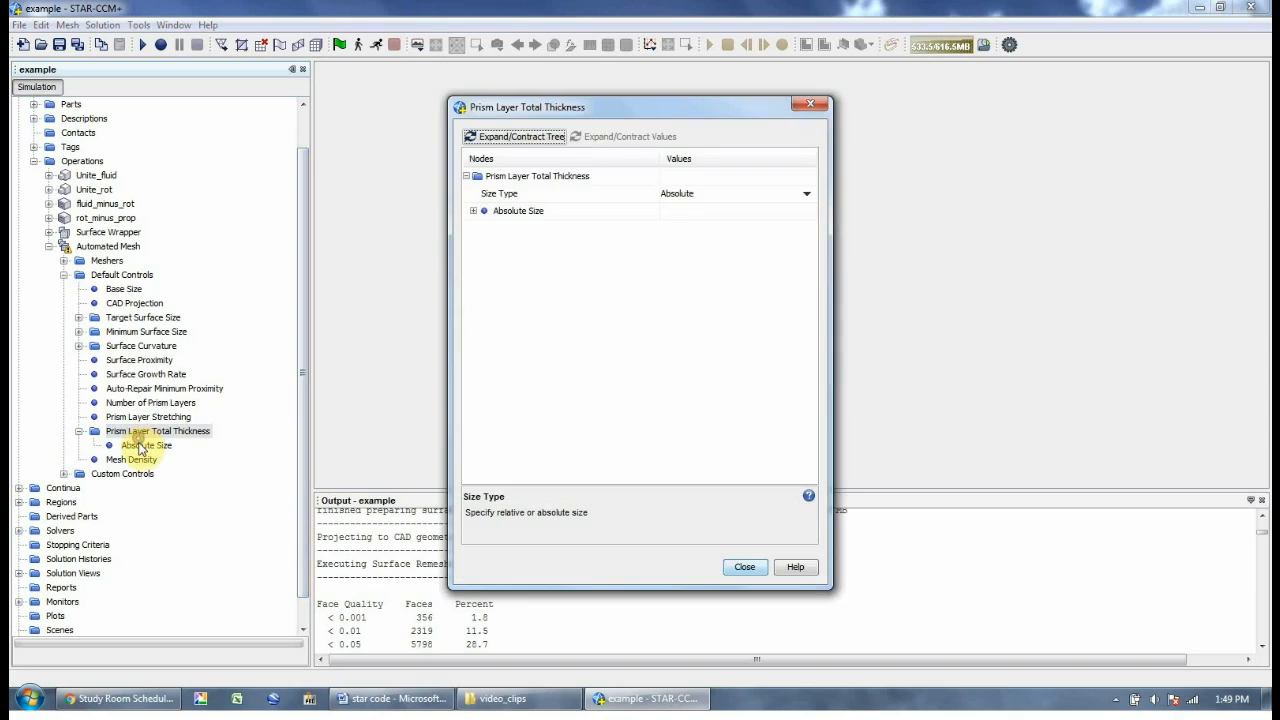
click(741, 567)
double_click(150, 443)
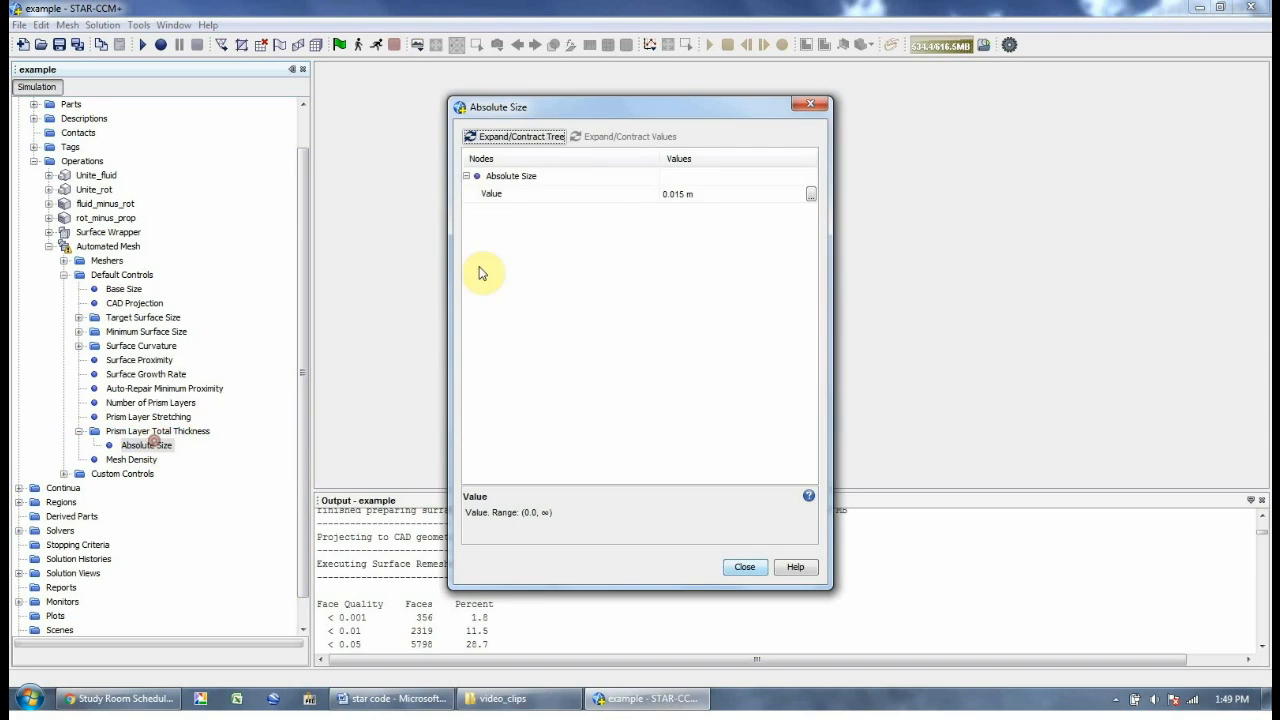
click(742, 567)
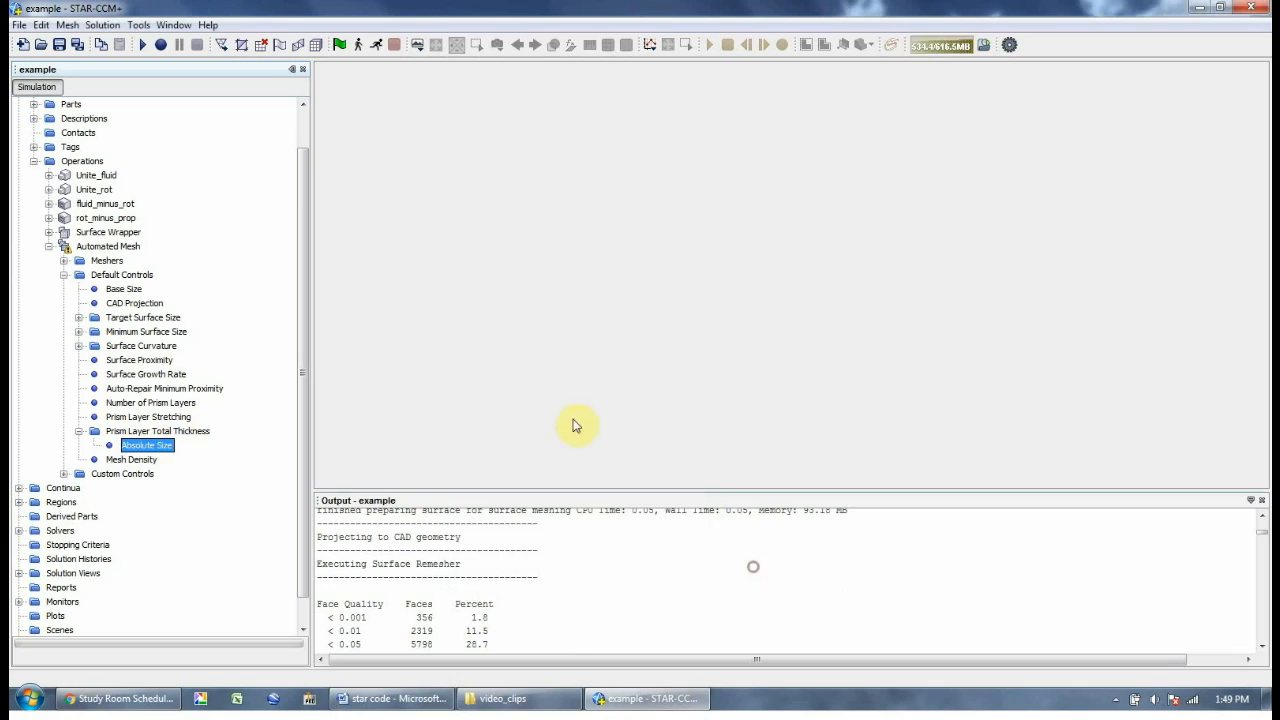
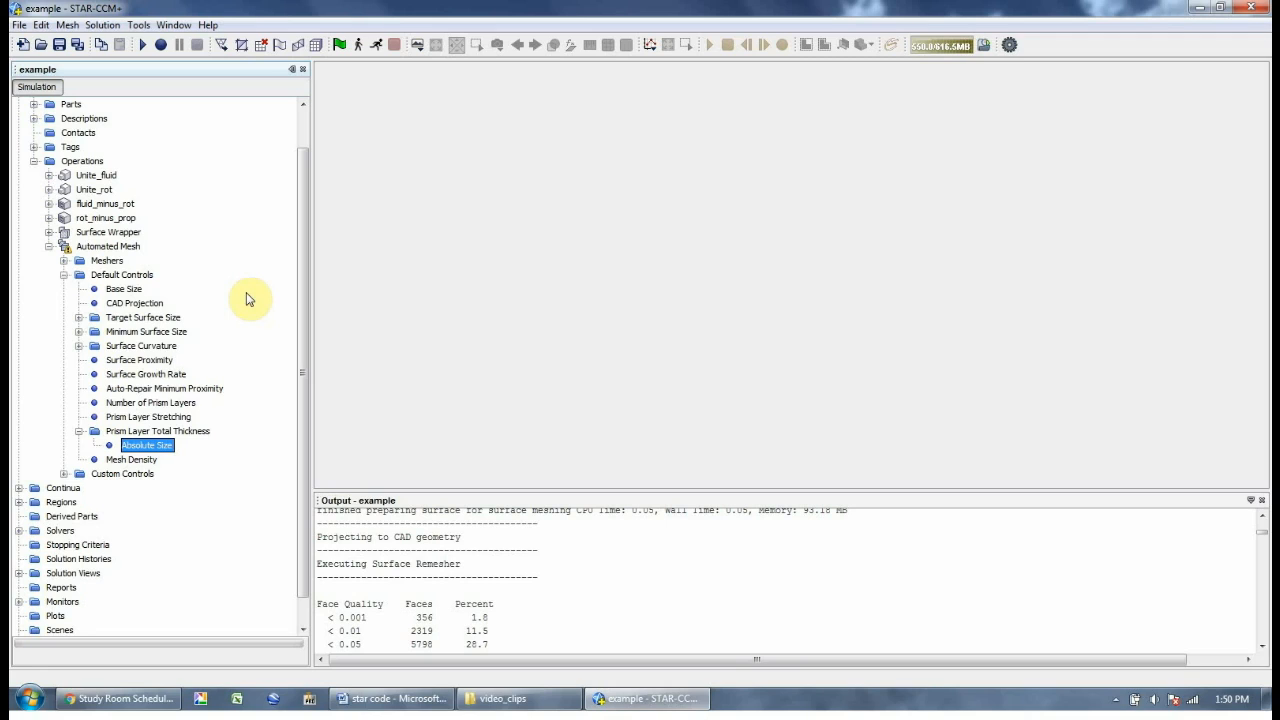
Add a new surface control under the Automated Mesh's Custom Controls
click(49, 246)
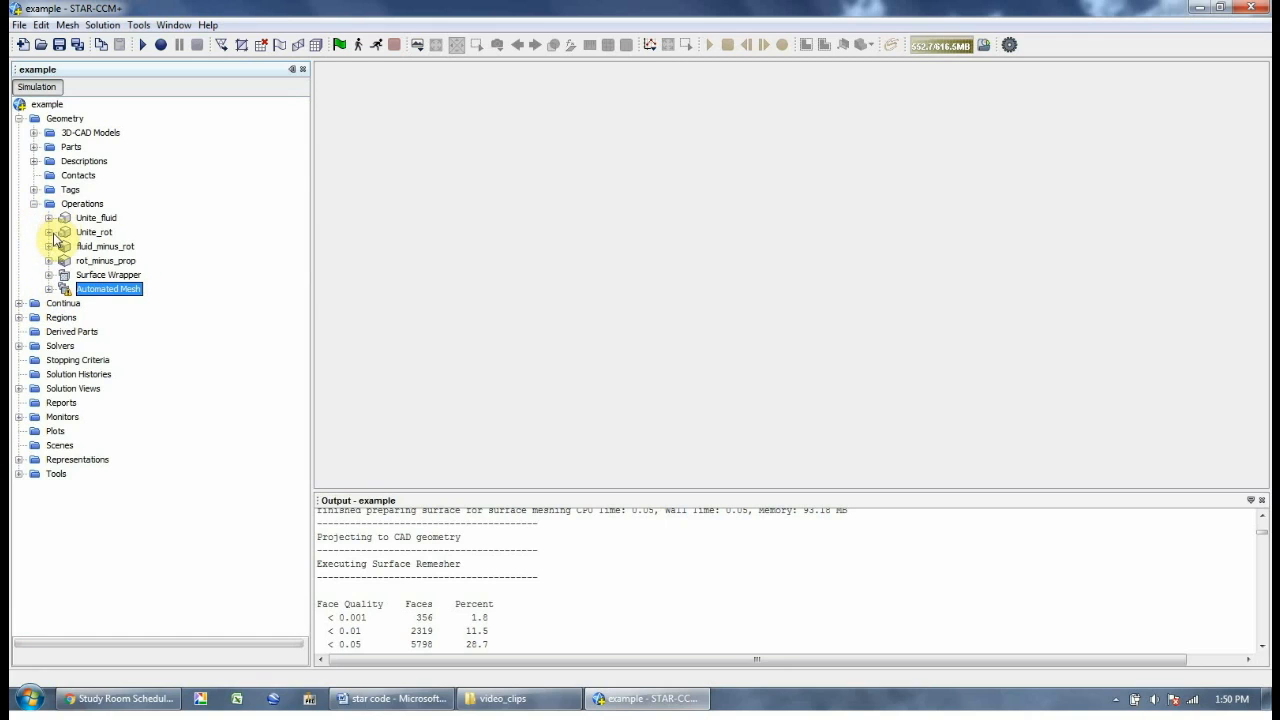
click(49, 289)
scroll(75, 420, down, 1)
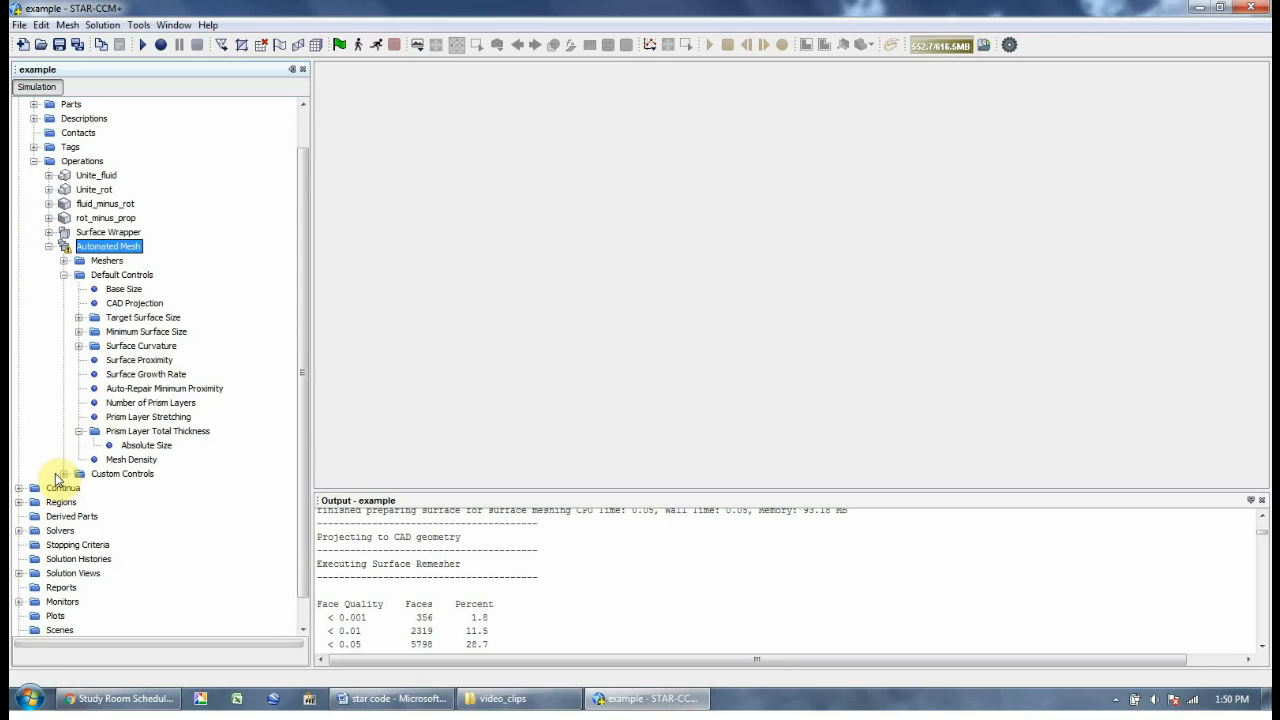
click(108, 474)
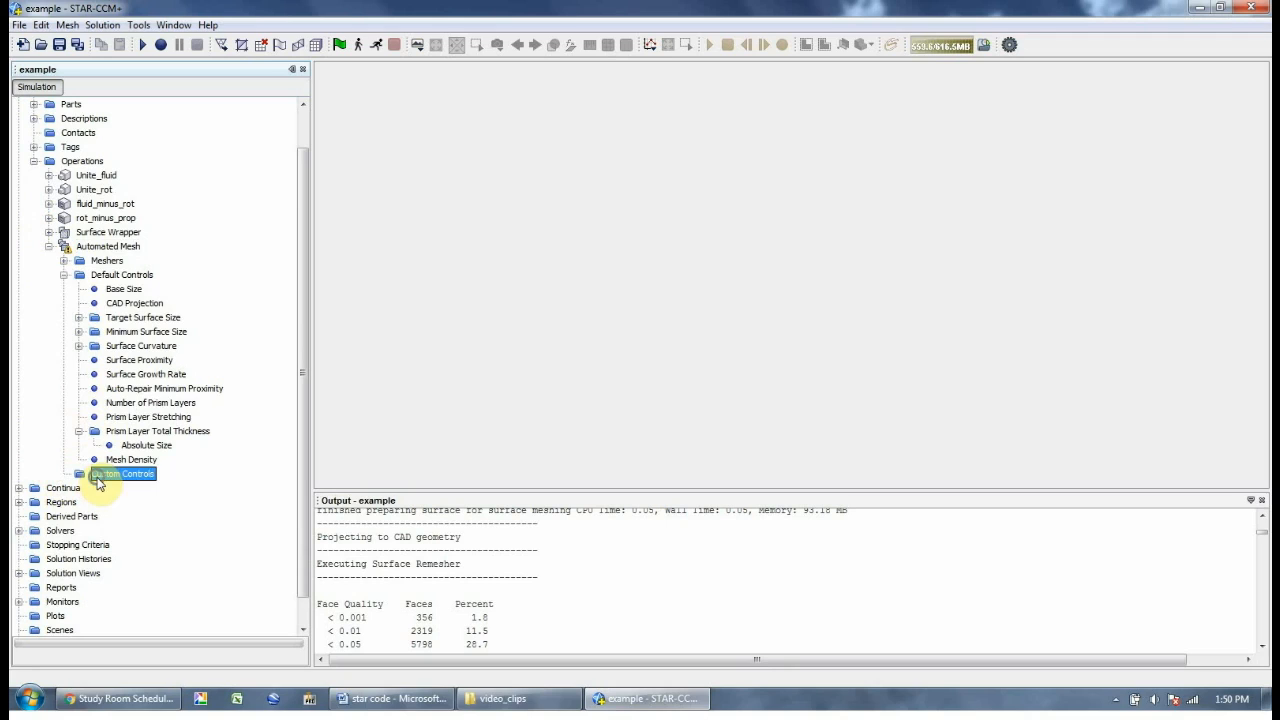
right_click(100, 476)
mouse_move(128, 494)
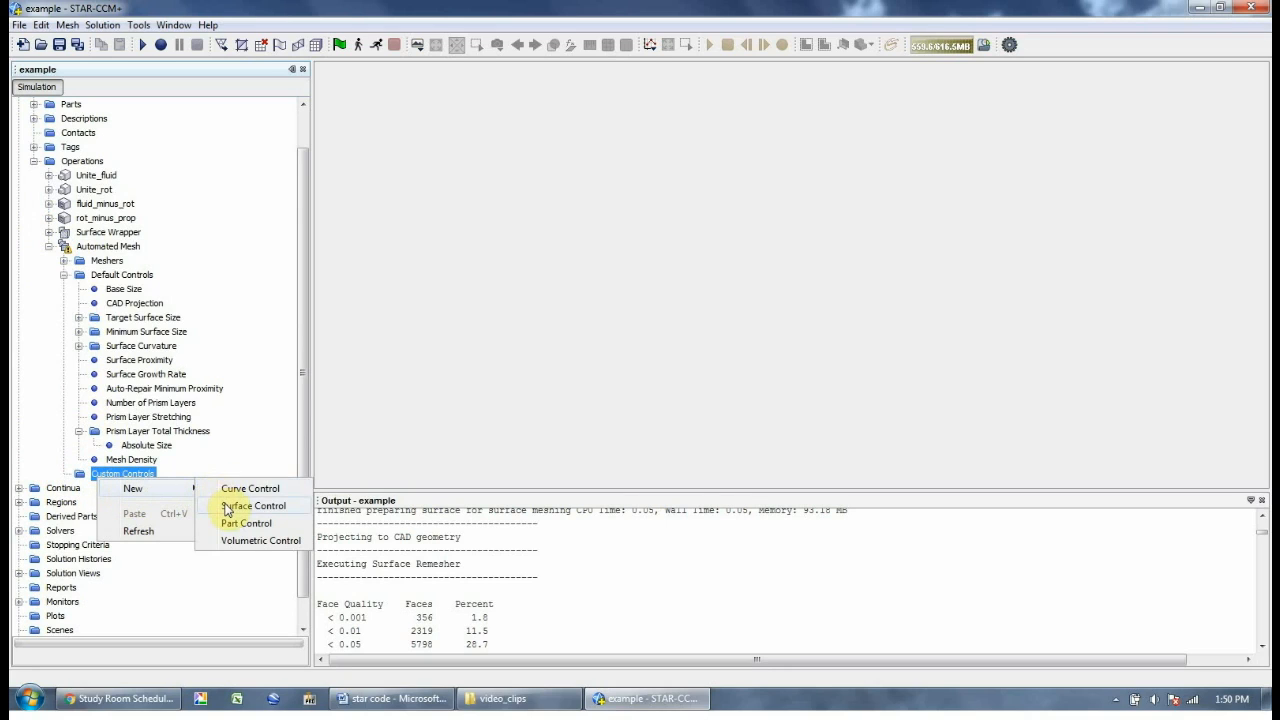
click(229, 505)
Rename the new surface control to fluid_domain_outer_surface
double_click(128, 488)
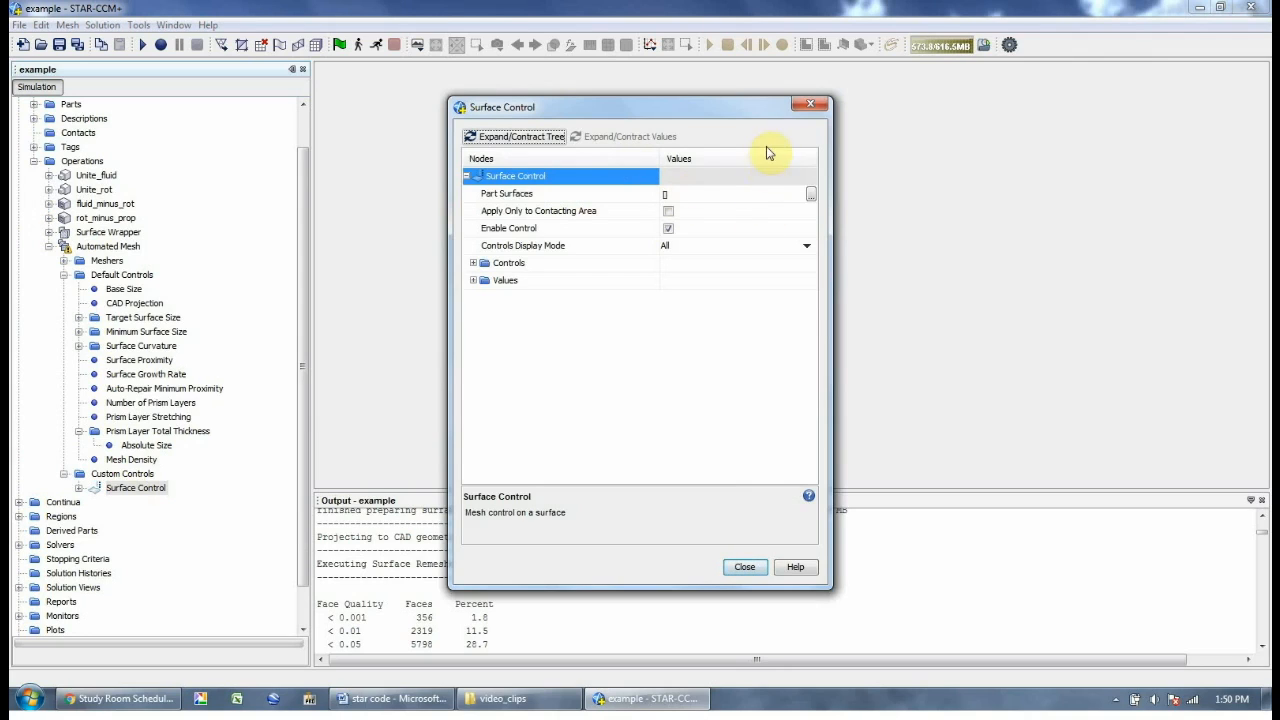
click(810, 104)
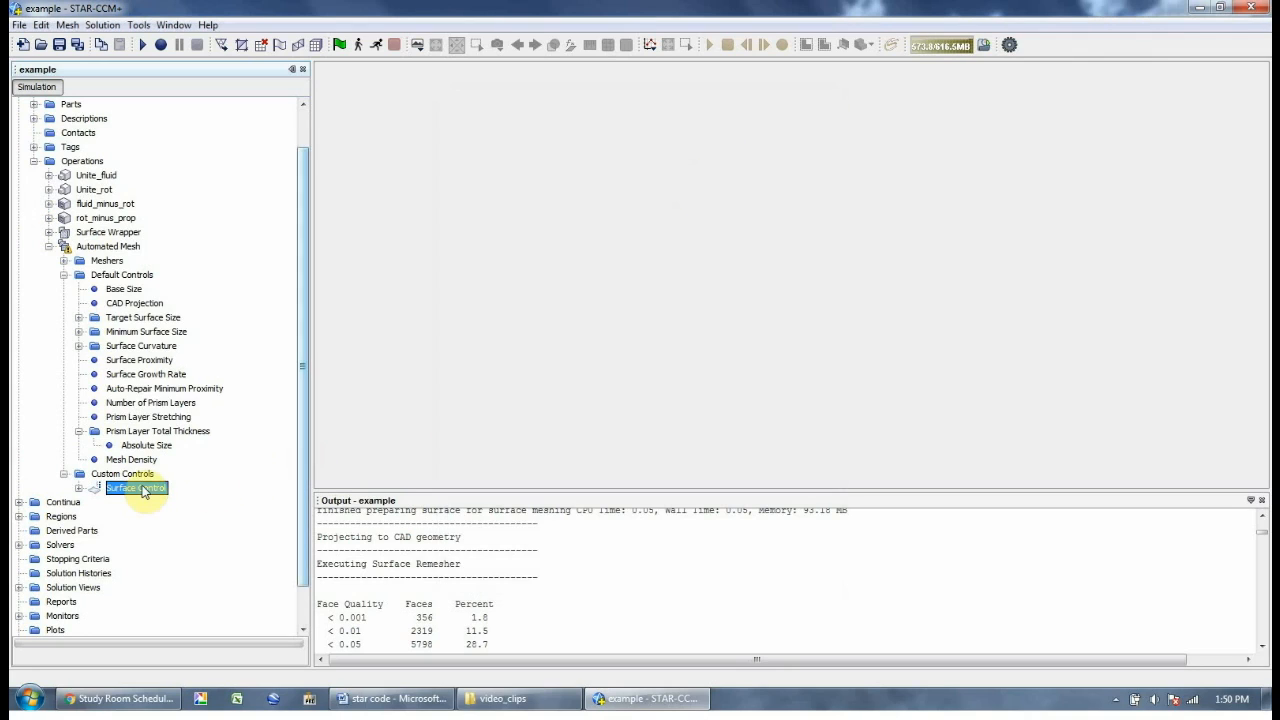
right_click(163, 488)
click(190, 616)
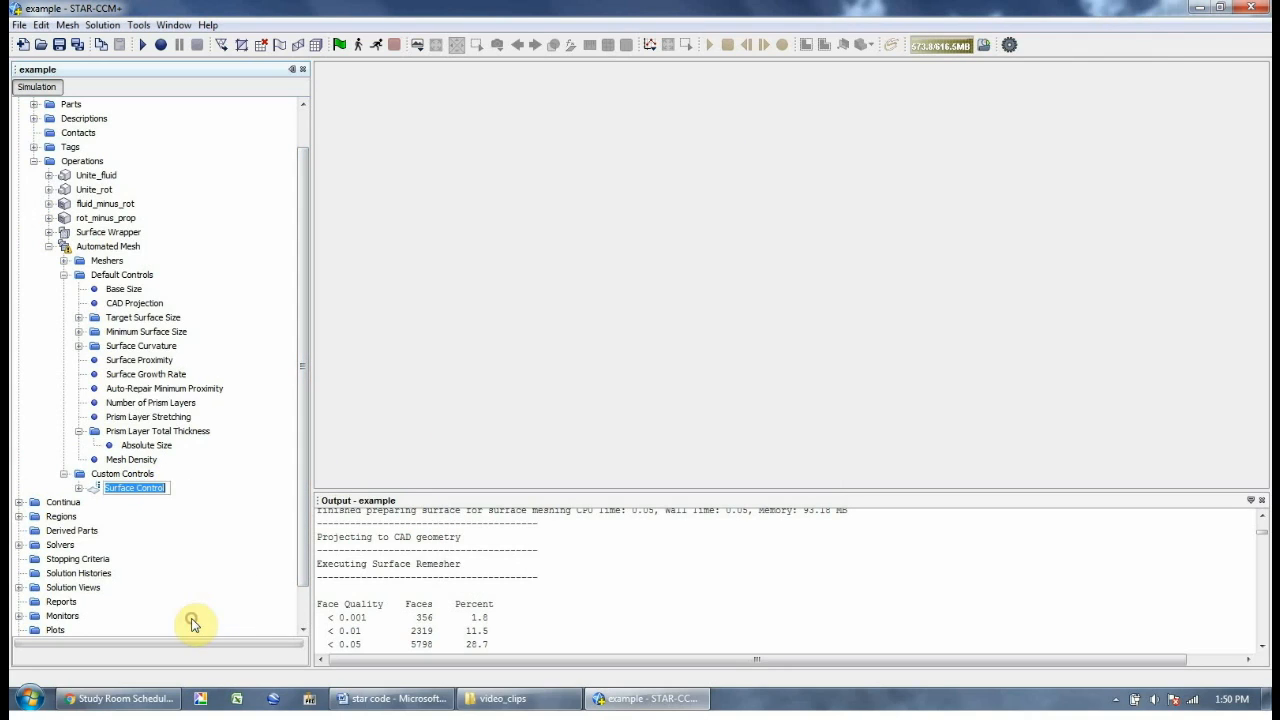
text(face)
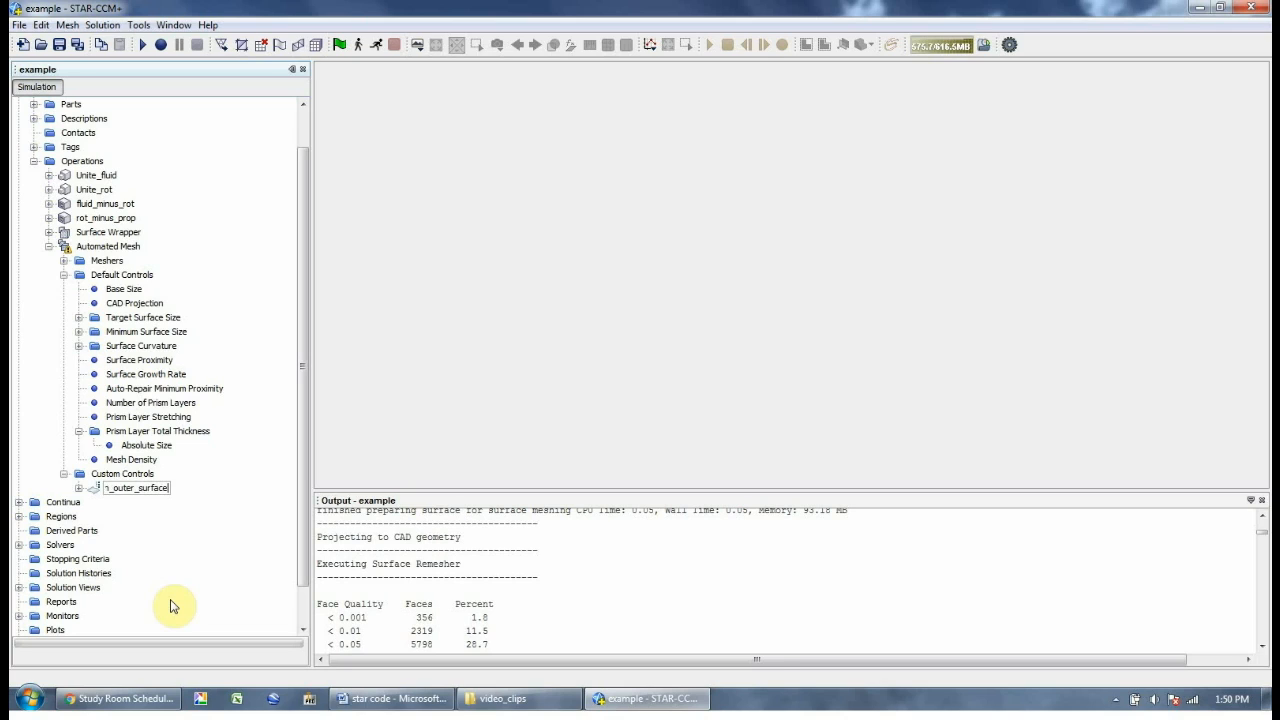
key(Return)
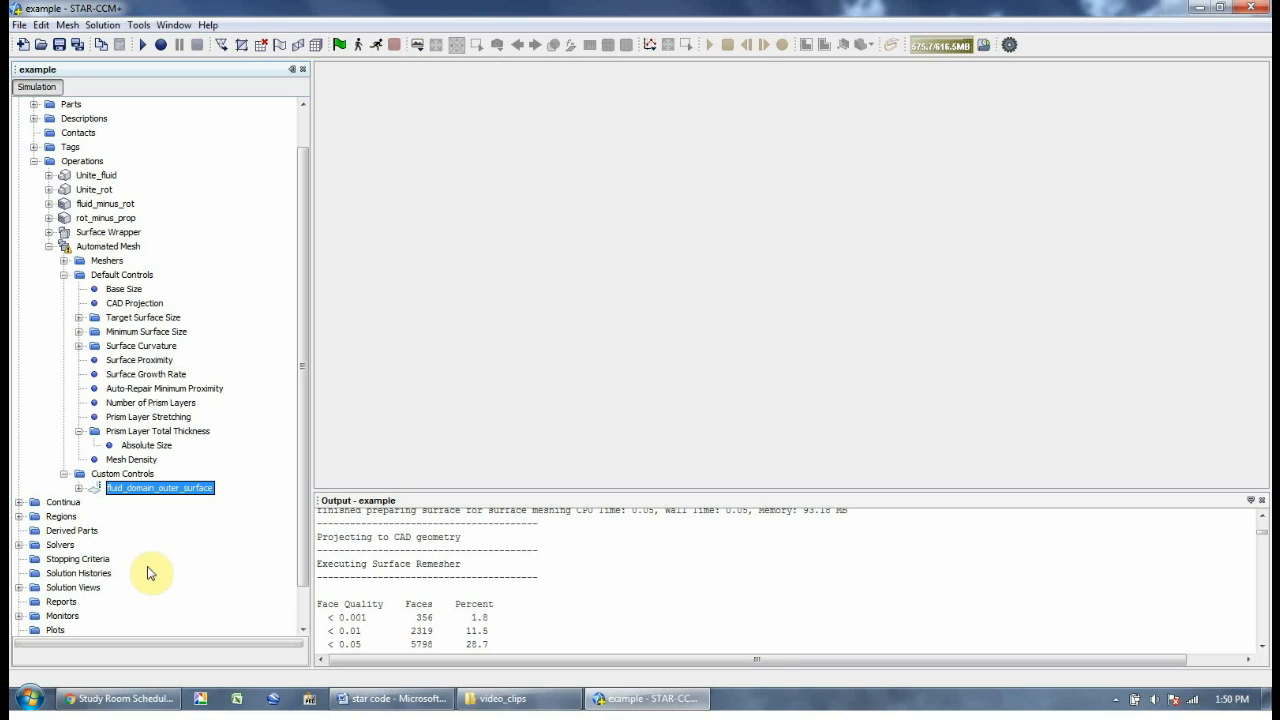
Assign part surface fluid_minus_rot.fluid to the fluid_domain_outer_surface control
right_click(145, 488)
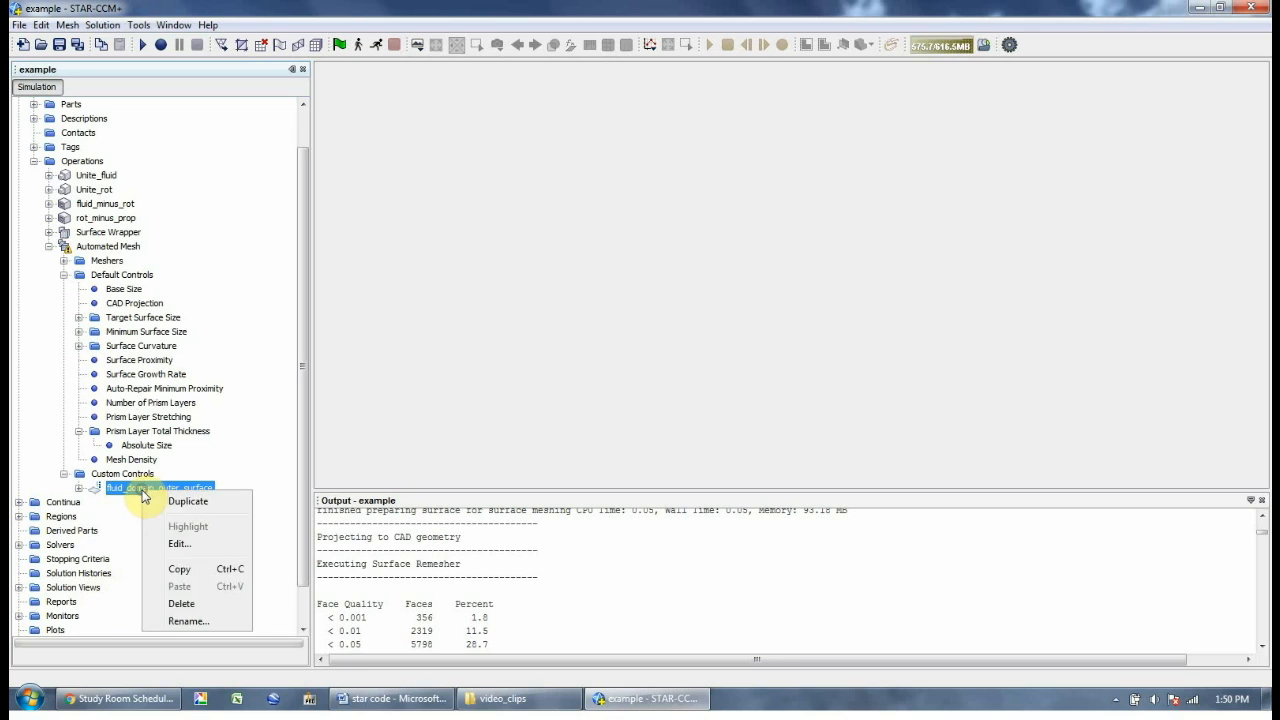
click(178, 544)
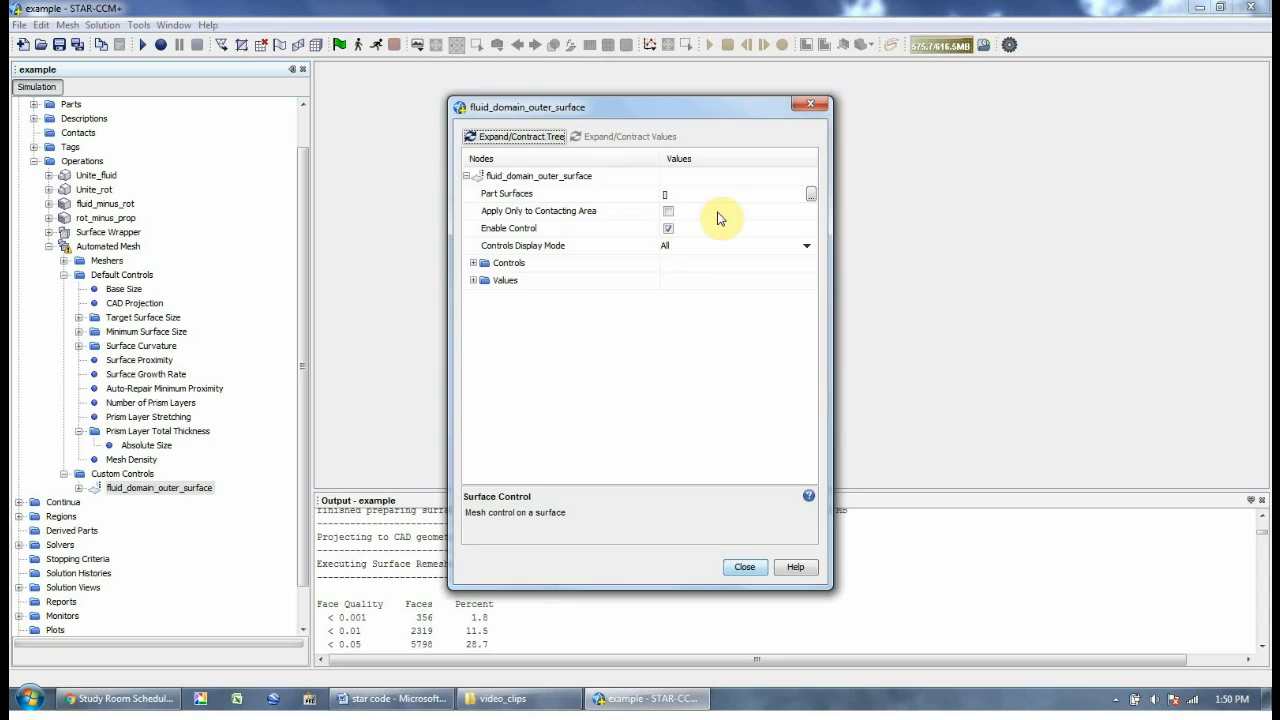
click(811, 195)
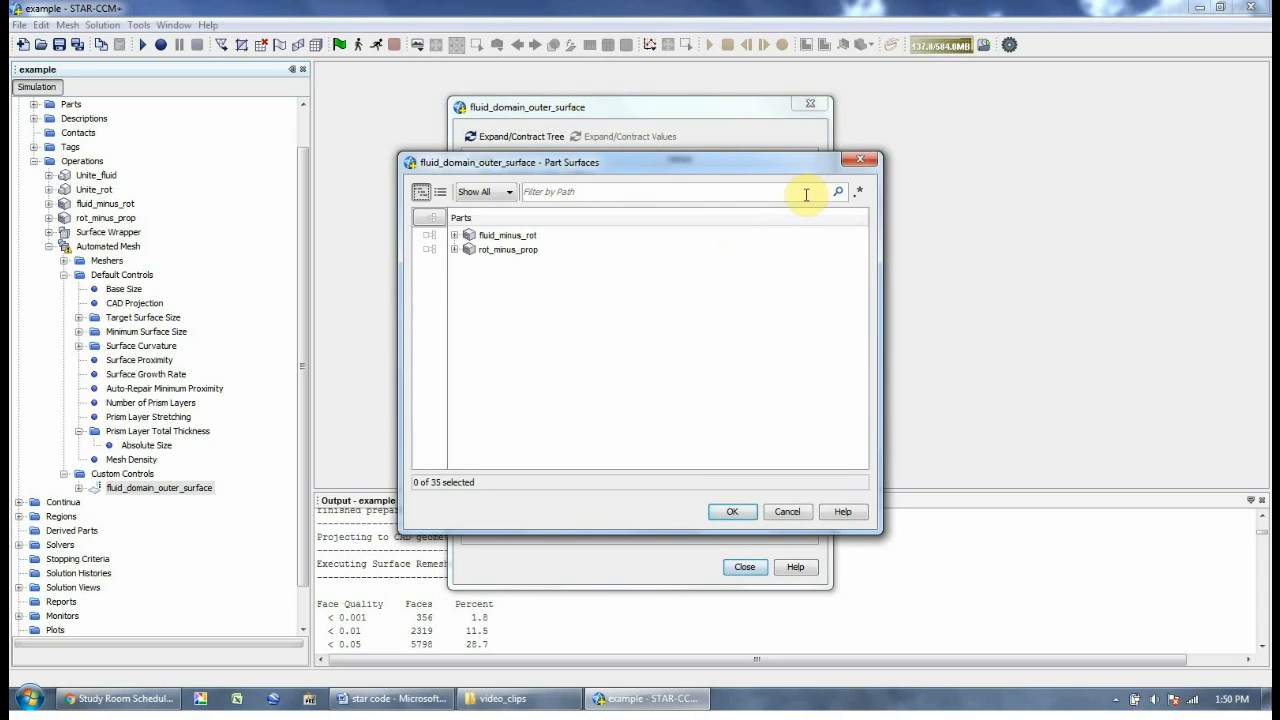
click(454, 235)
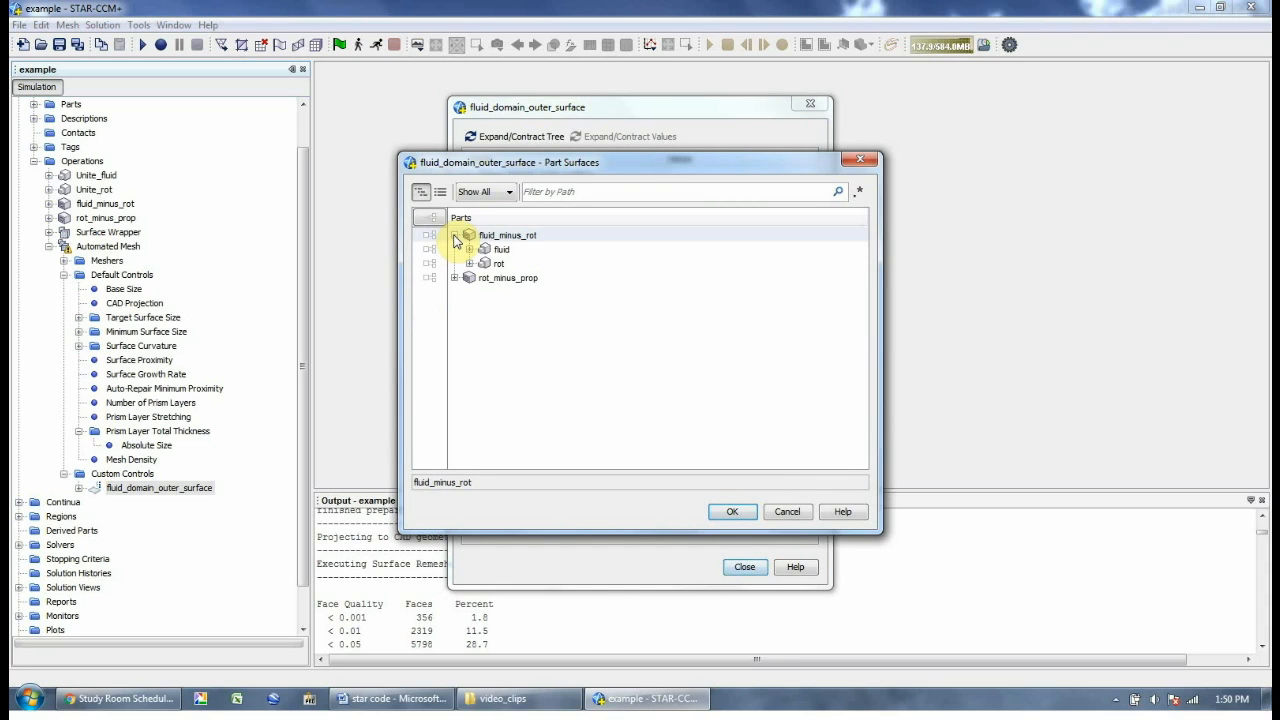
click(469, 249)
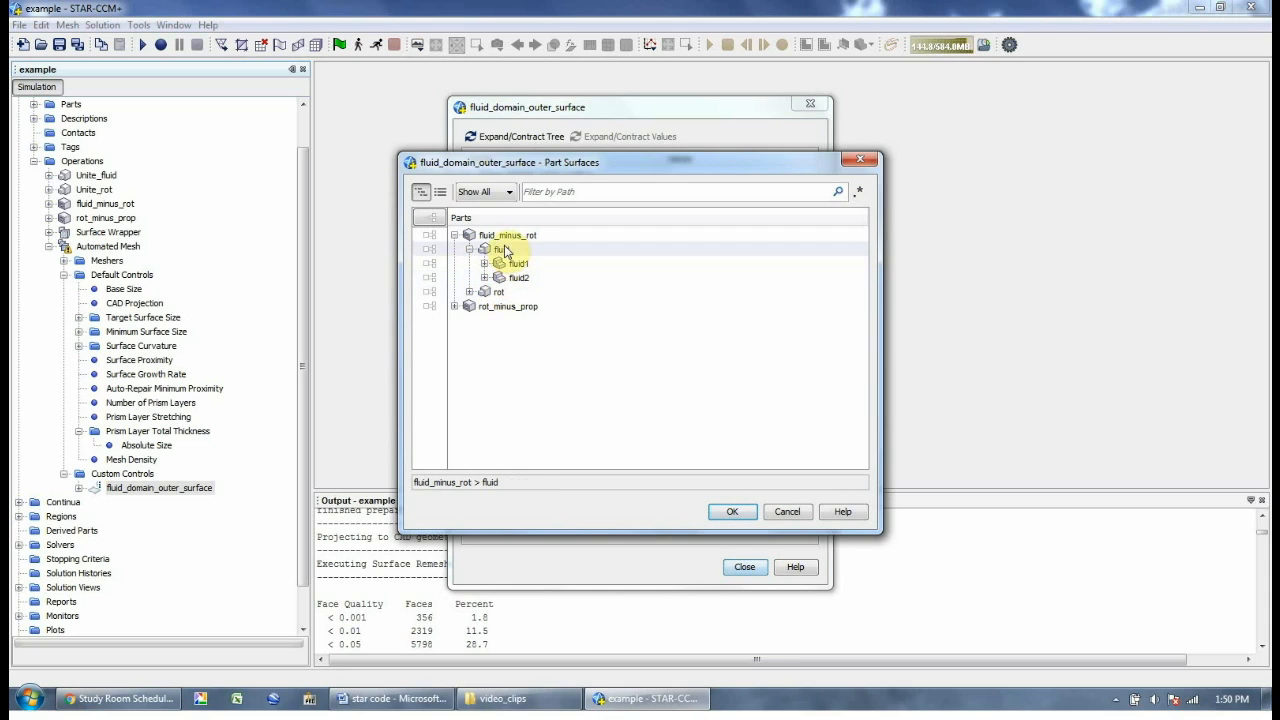
click(506, 252)
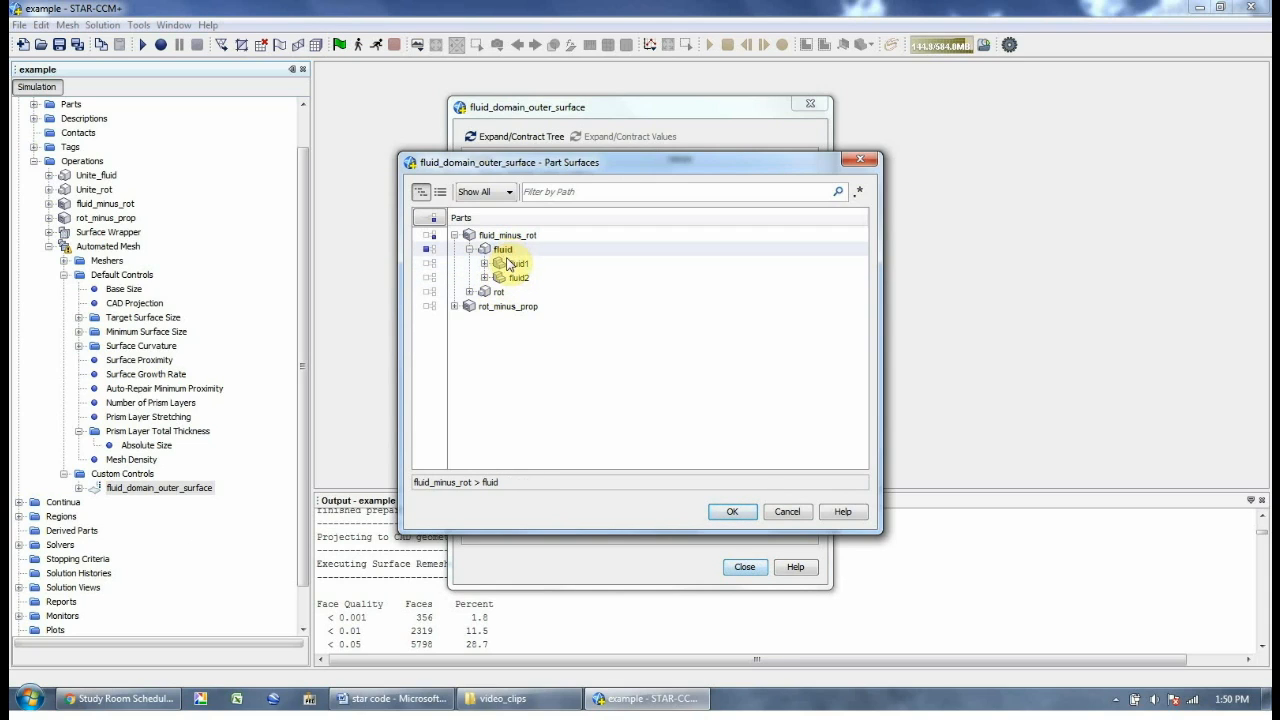
click(734, 511)
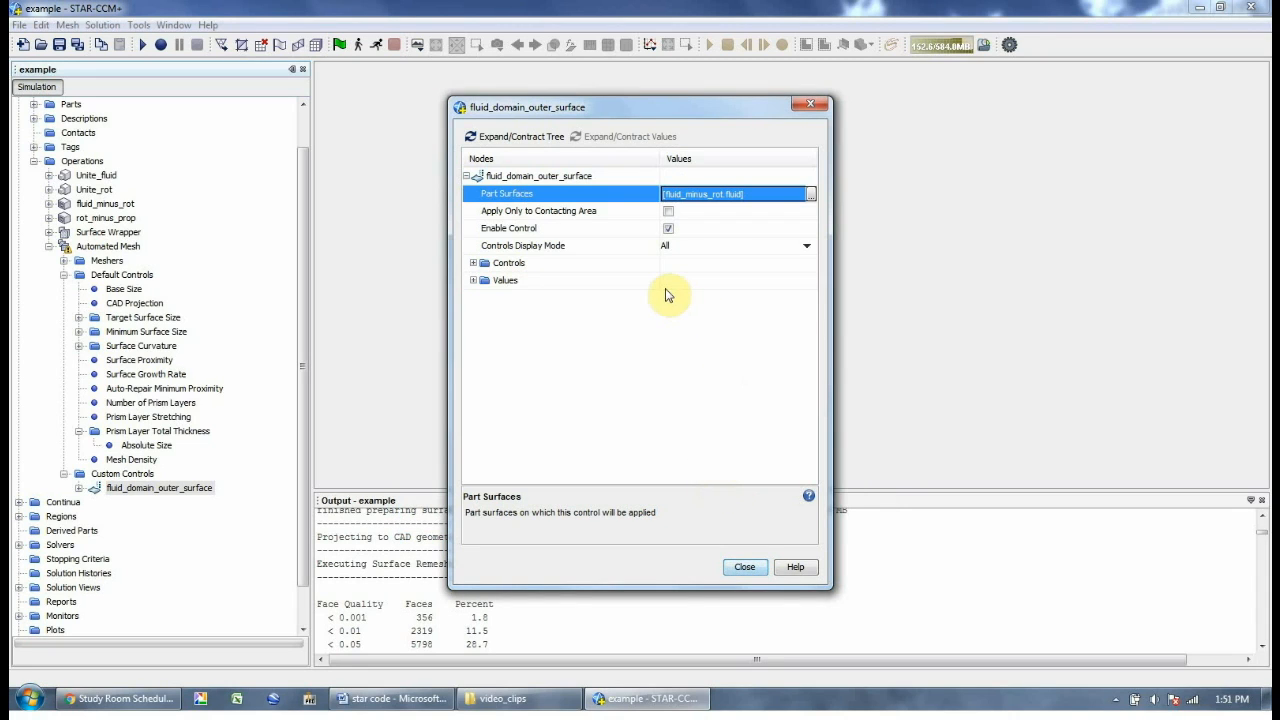
Switch Target and Minimum Surface Size of fluid_domain_outer_surface to custom values
click(473, 263)
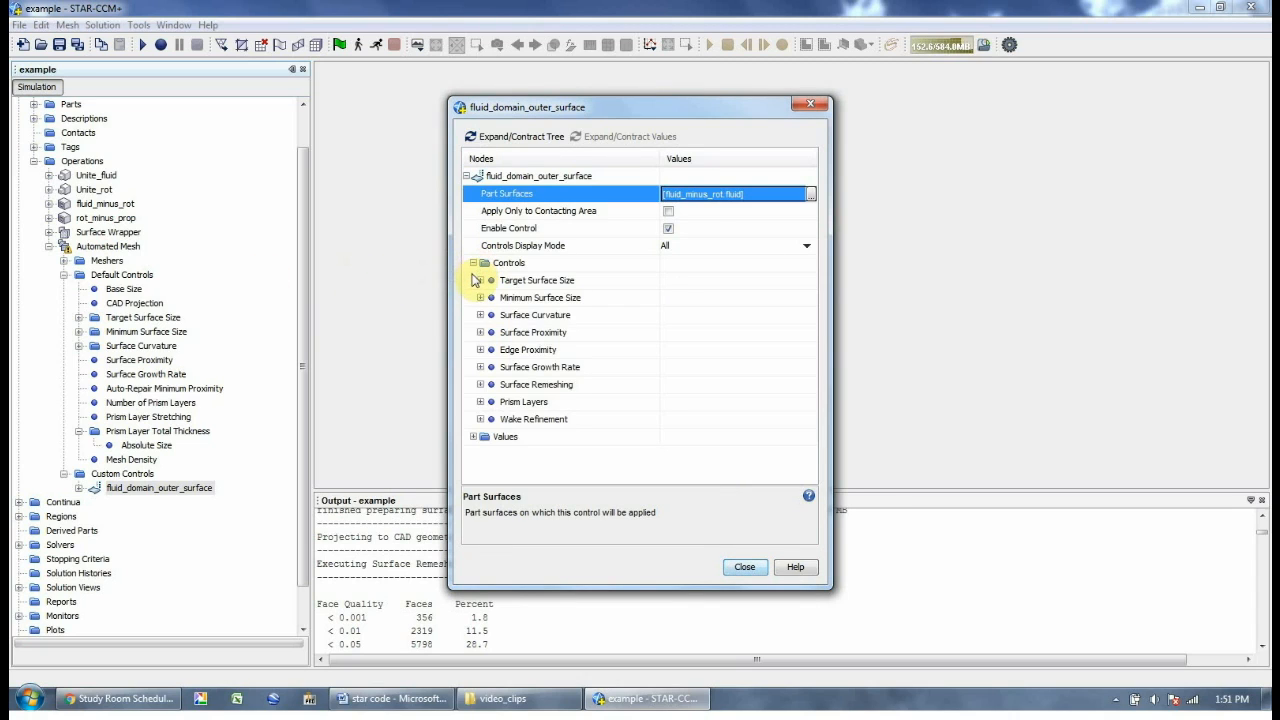
double_click(506, 283)
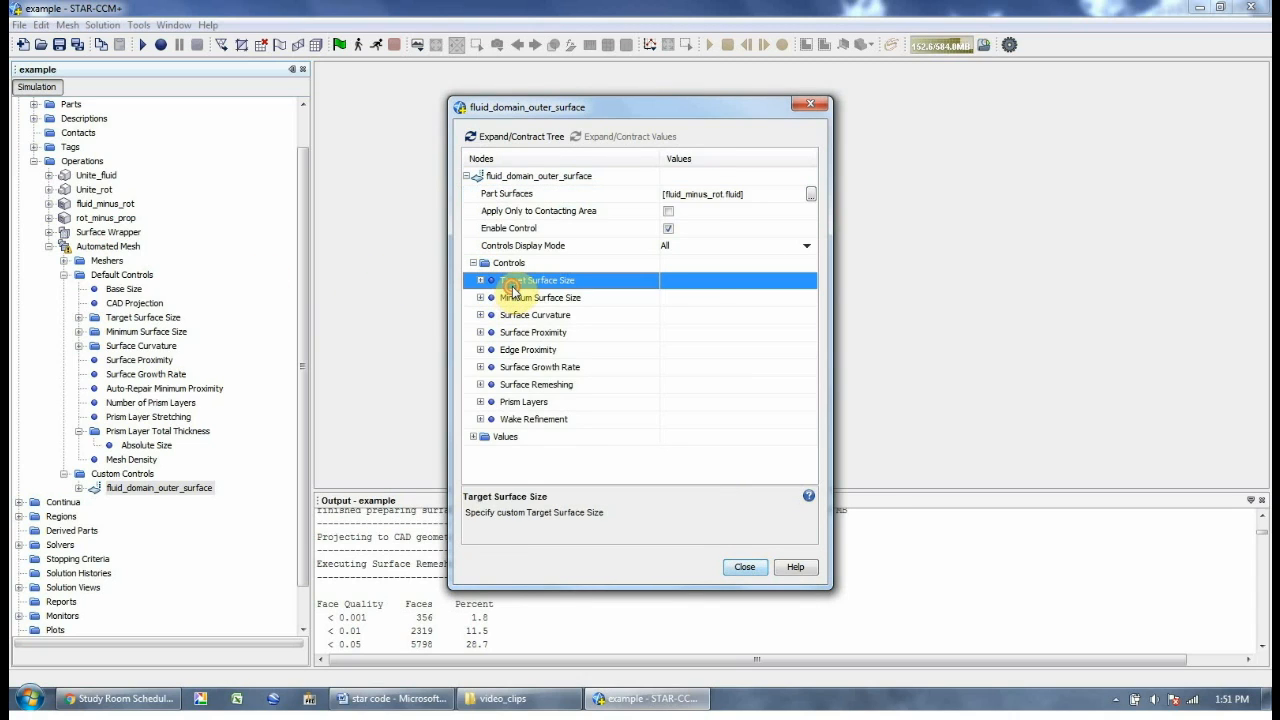
click(673, 298)
click(666, 325)
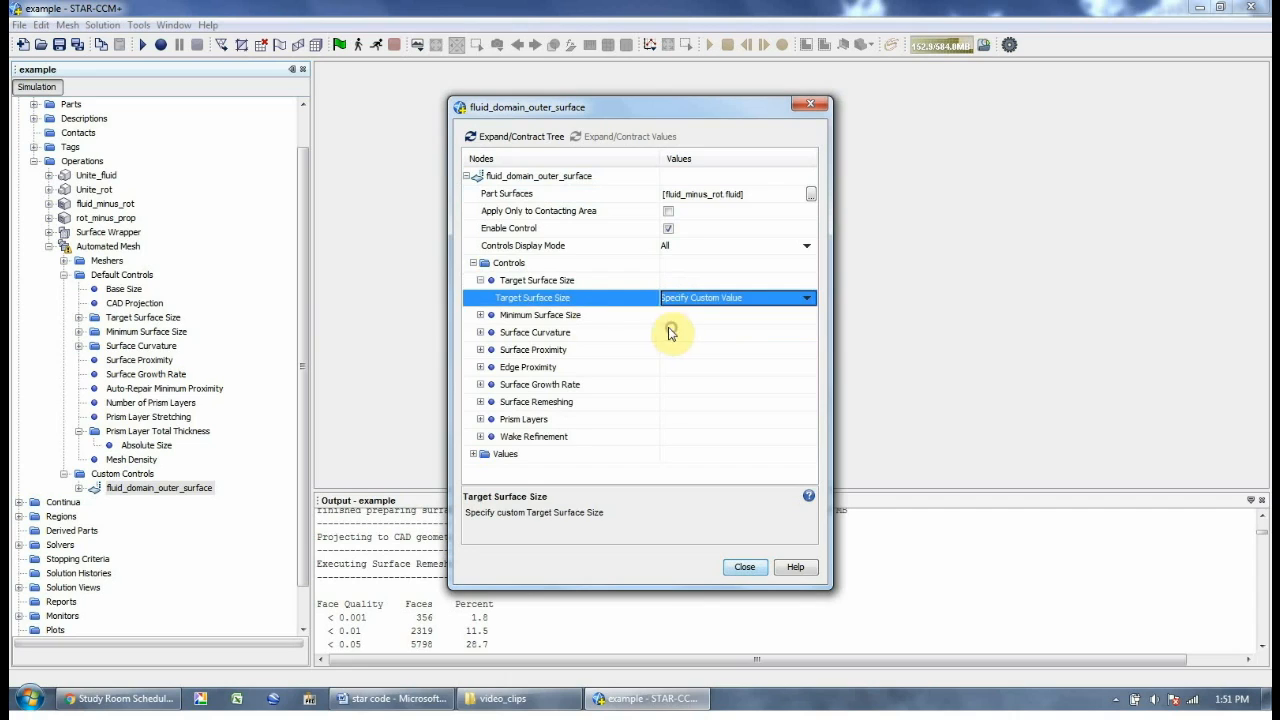
click(565, 316)
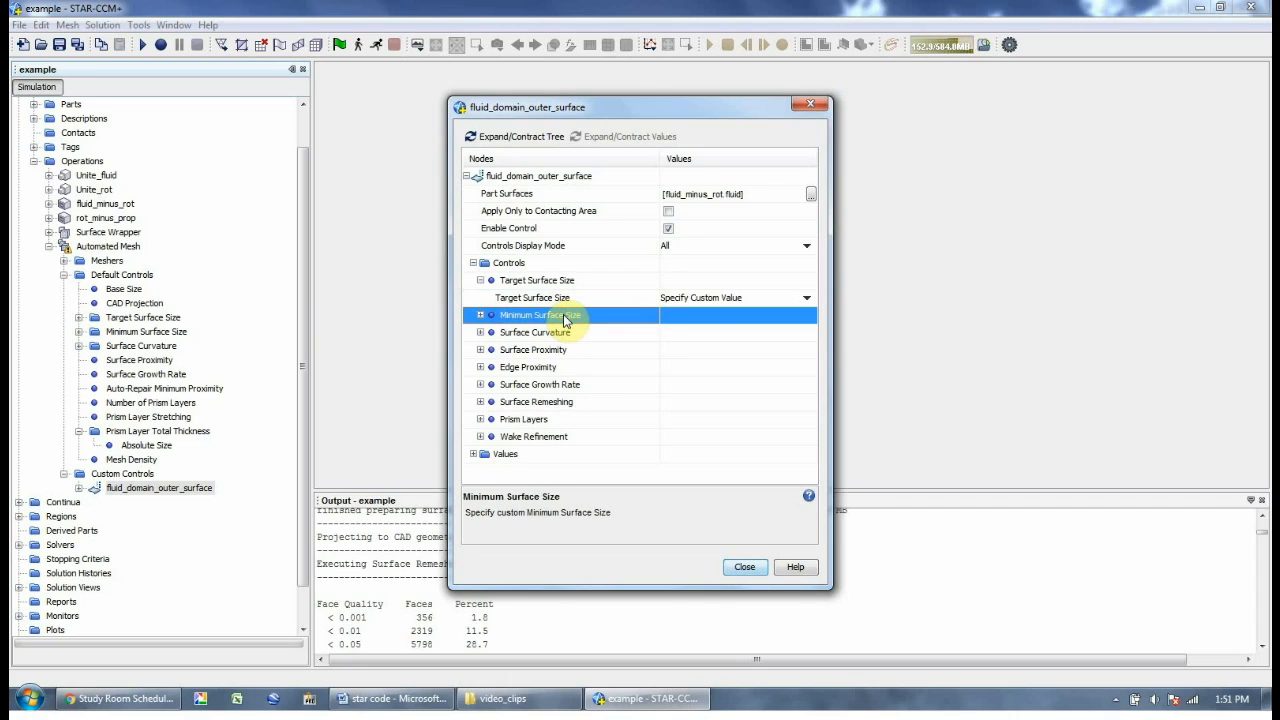
double_click(565, 316)
click(666, 332)
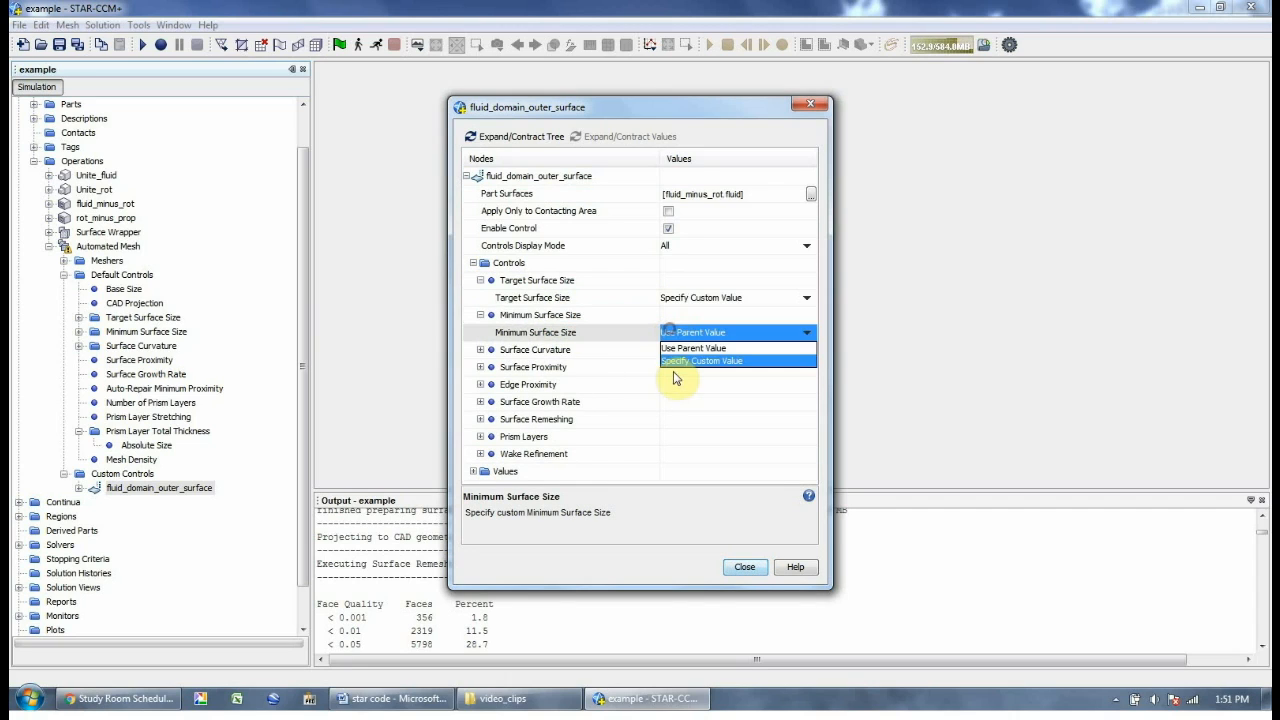
click(675, 361)
Set the custom target surface size to 500% of base
click(474, 471)
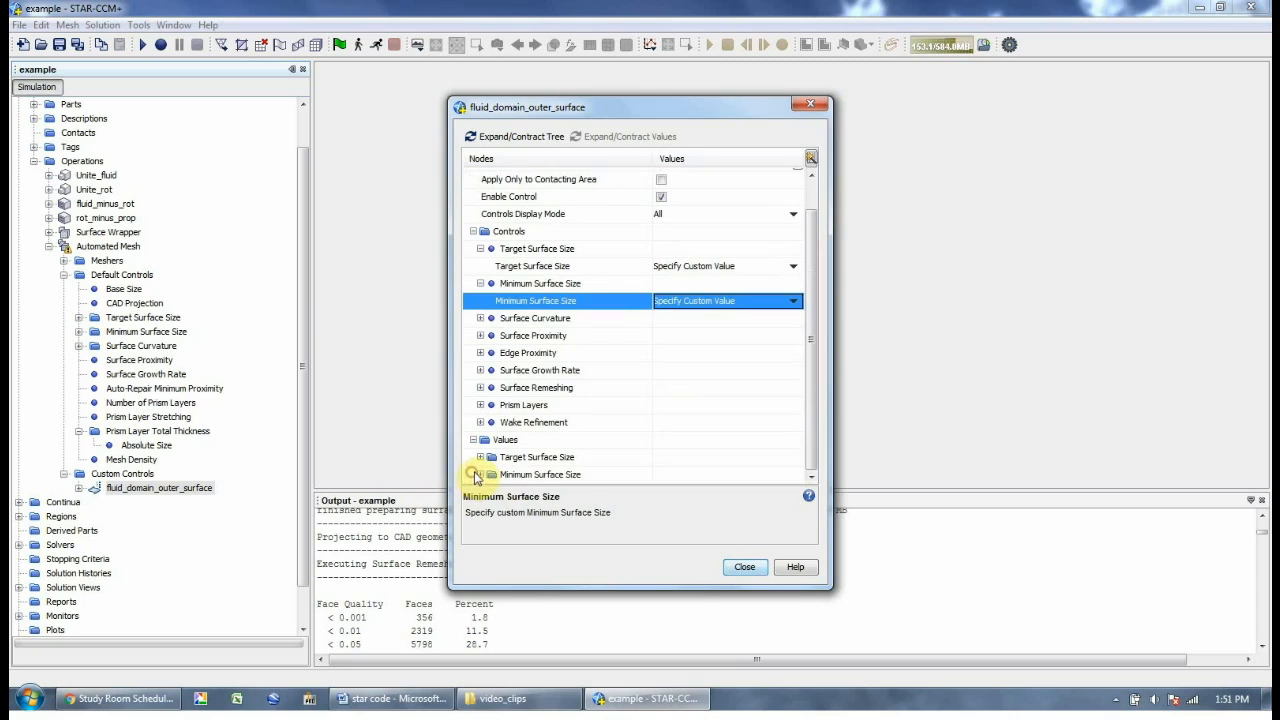
double_click(520, 460)
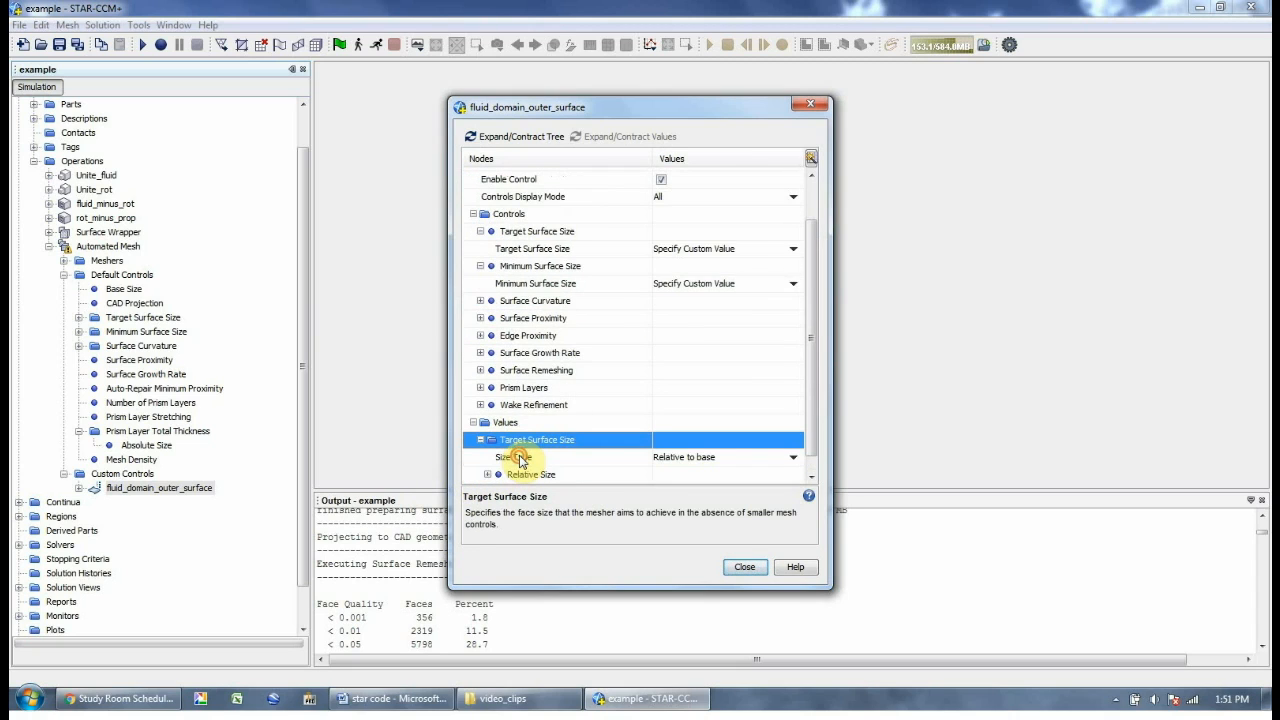
click(657, 462)
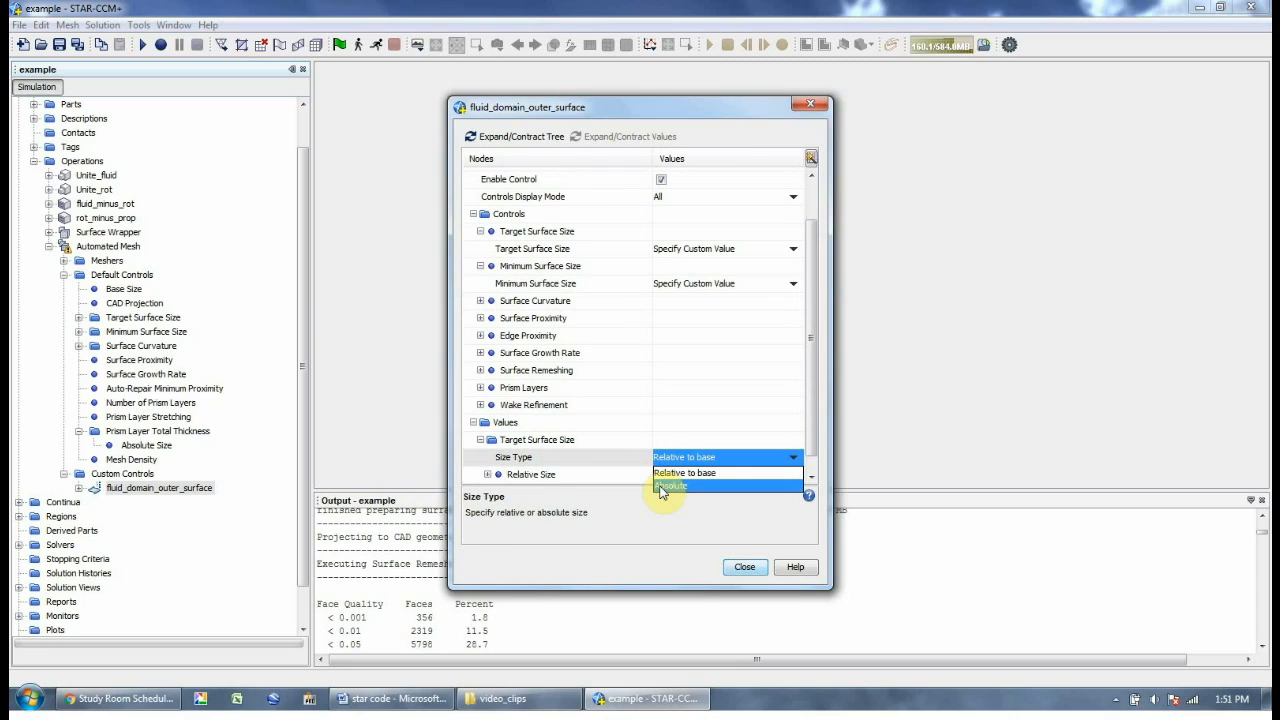
click(665, 473)
double_click(562, 460)
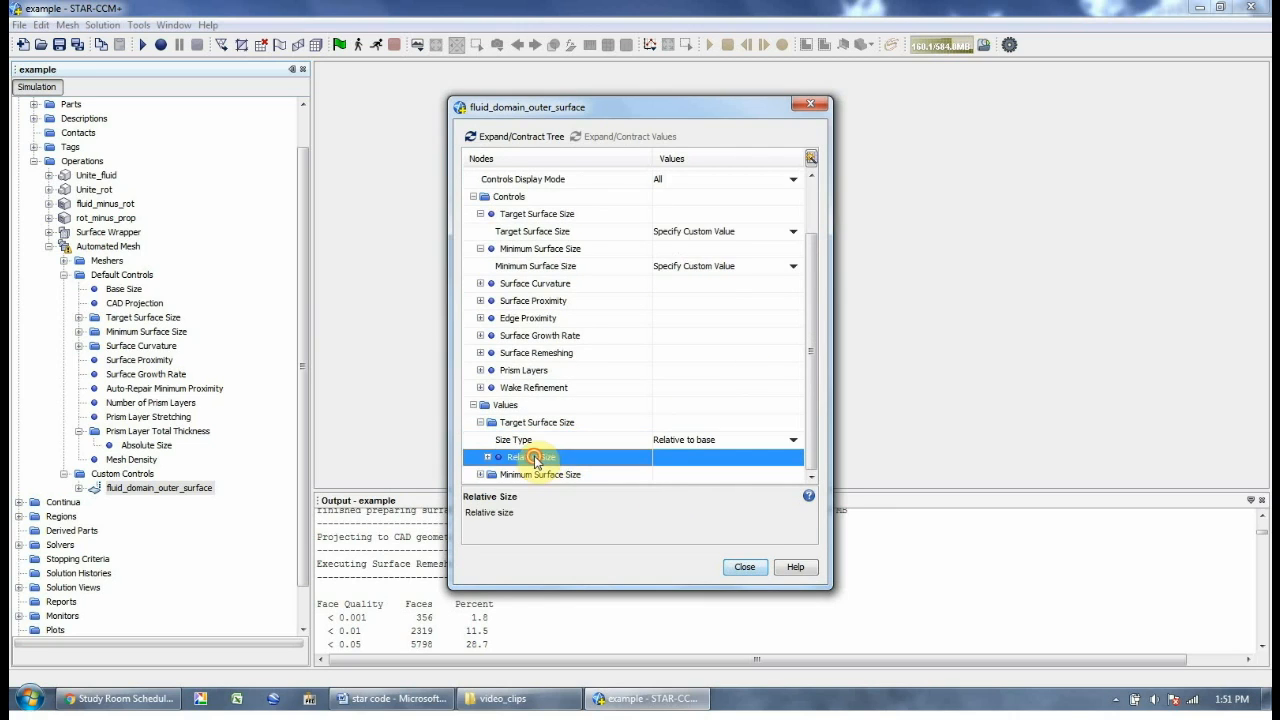
click(664, 459)
text(5)
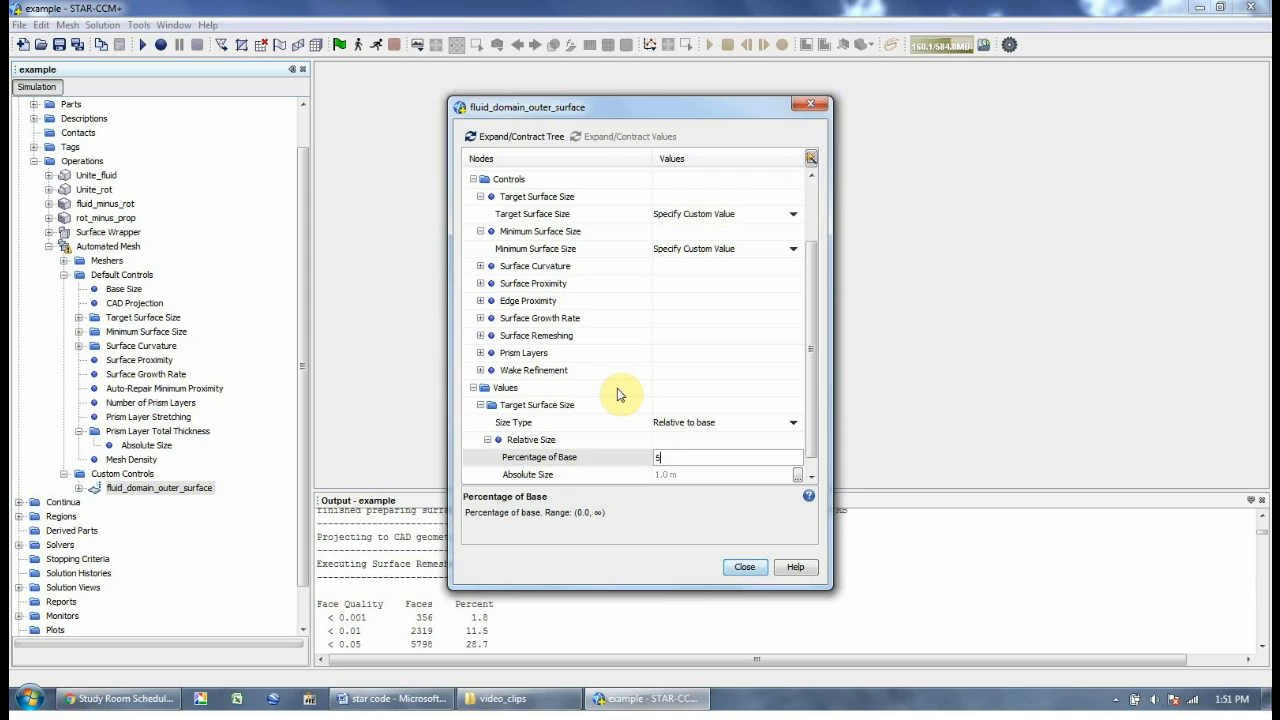
text(00)
key(Return)
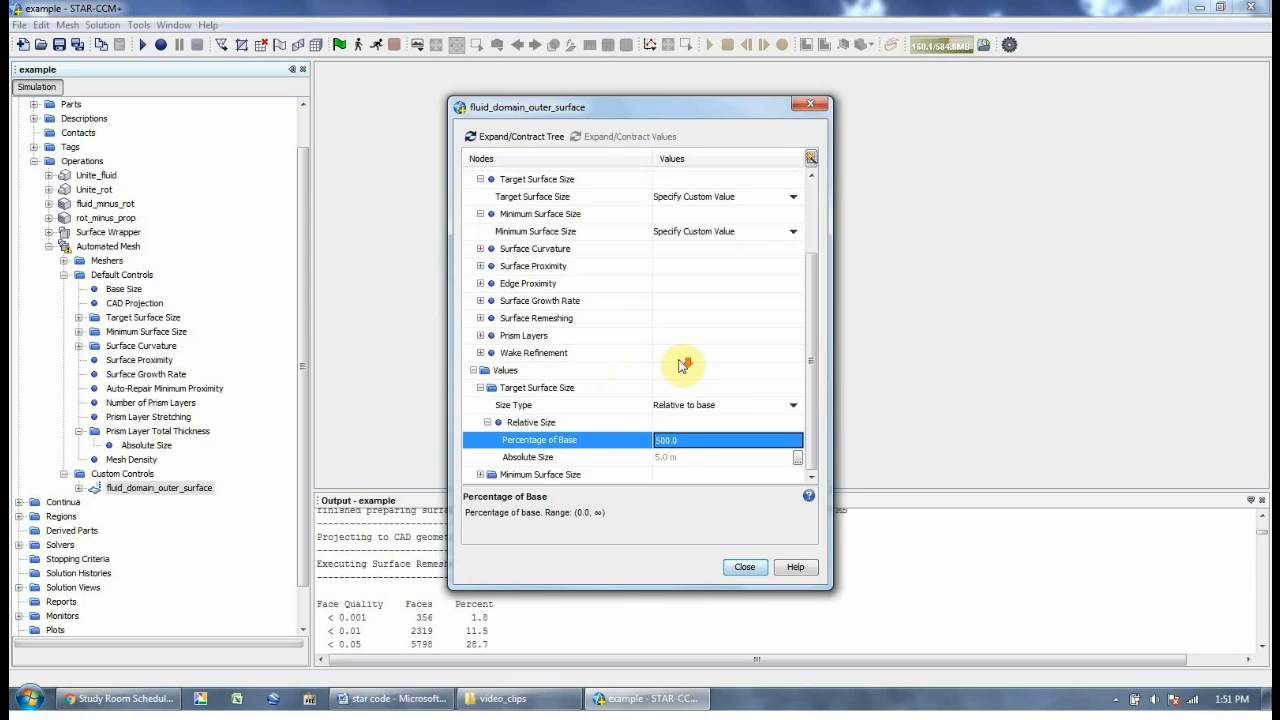
Set the custom minimum surface size to 100% of base and close the settings
double_click(521, 476)
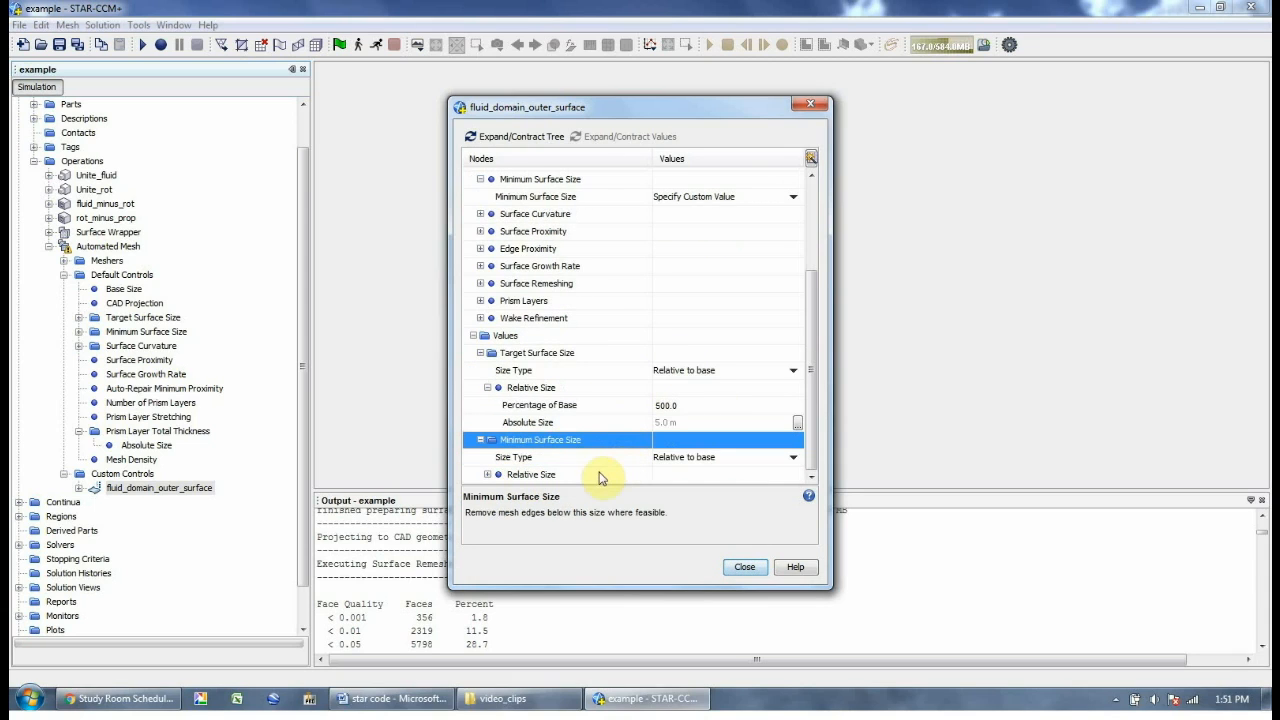
click(588, 475)
double_click(632, 476)
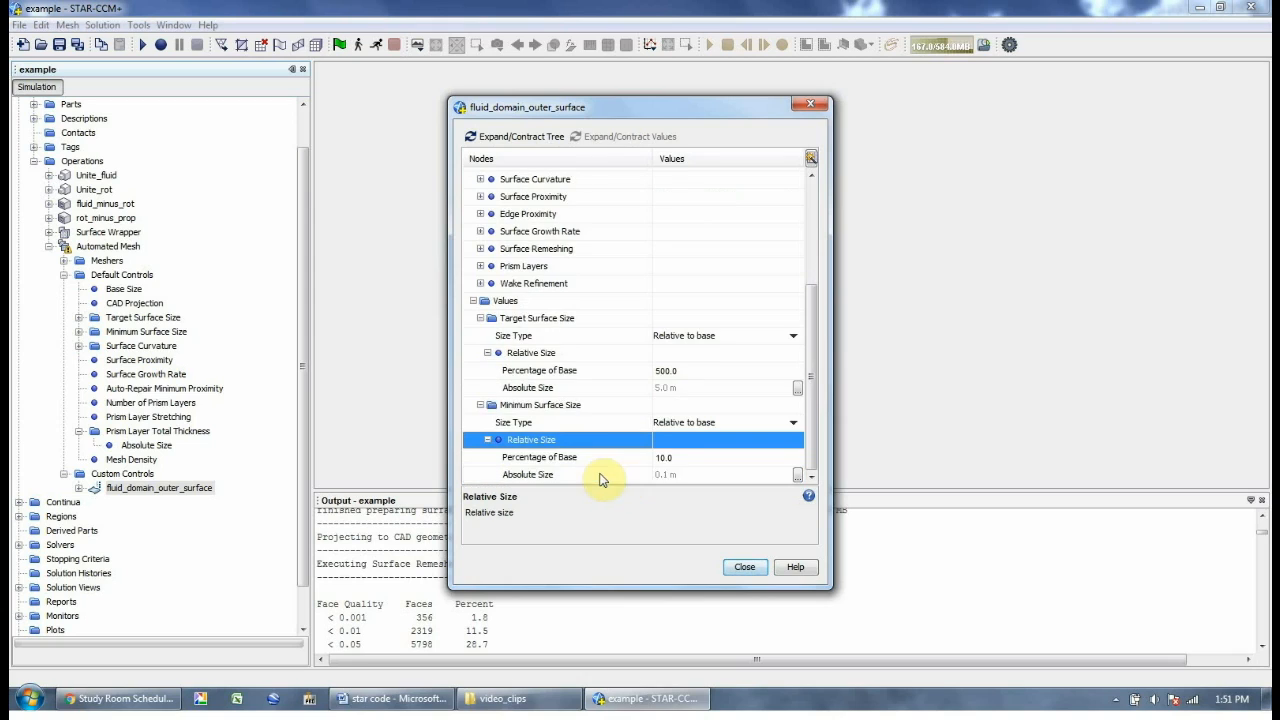
click(664, 457)
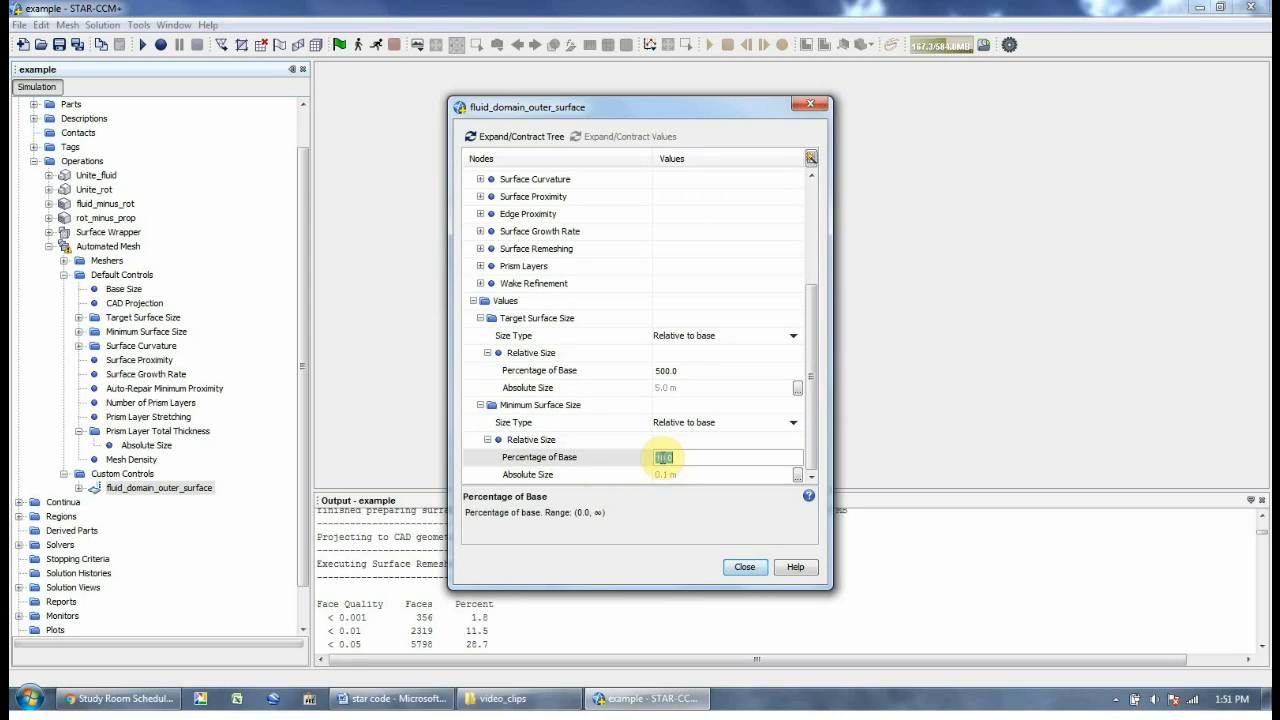
text(100)
click(745, 567)
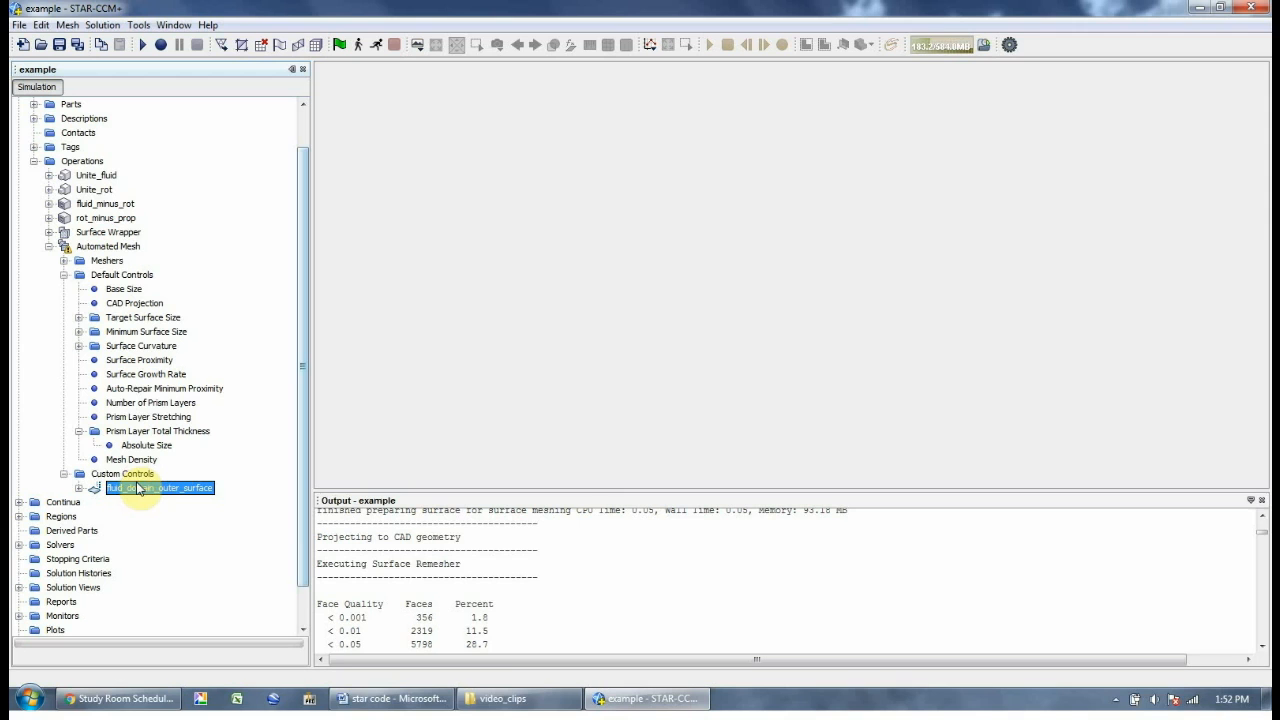
Add a second surface control under Custom Controls
click(130, 474)
right_click(137, 476)
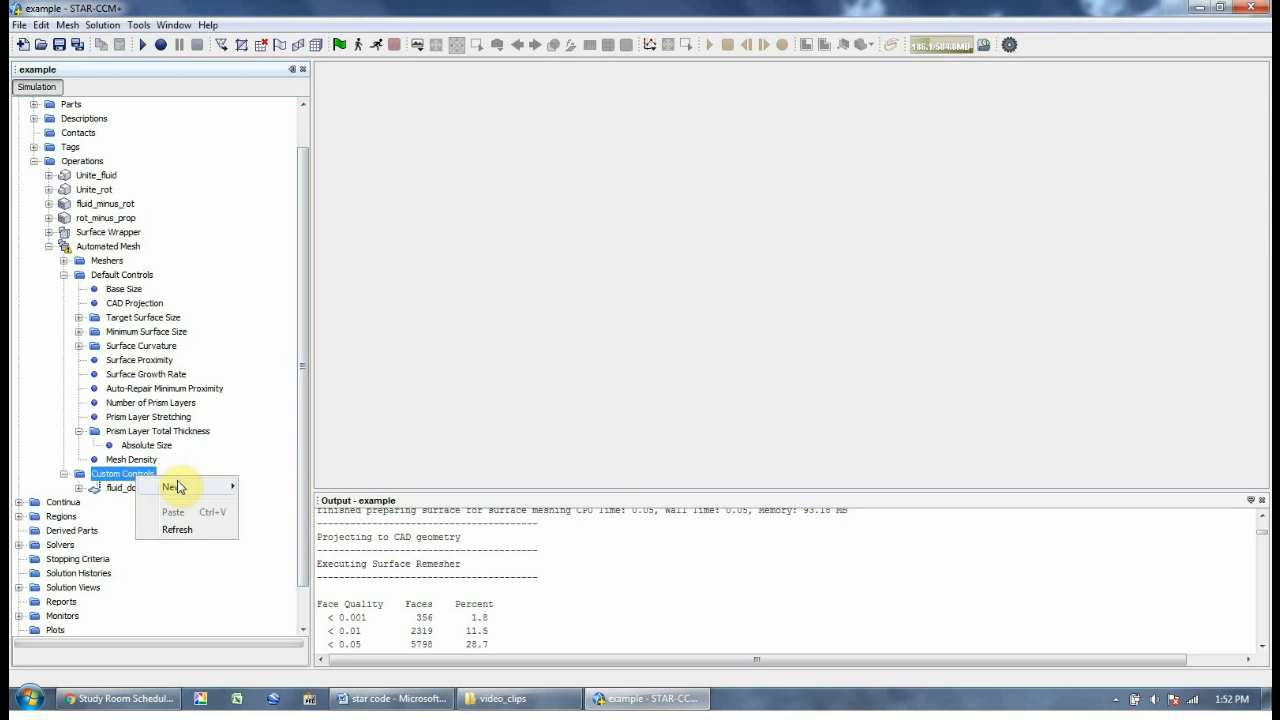
mouse_move(211, 484)
click(275, 508)
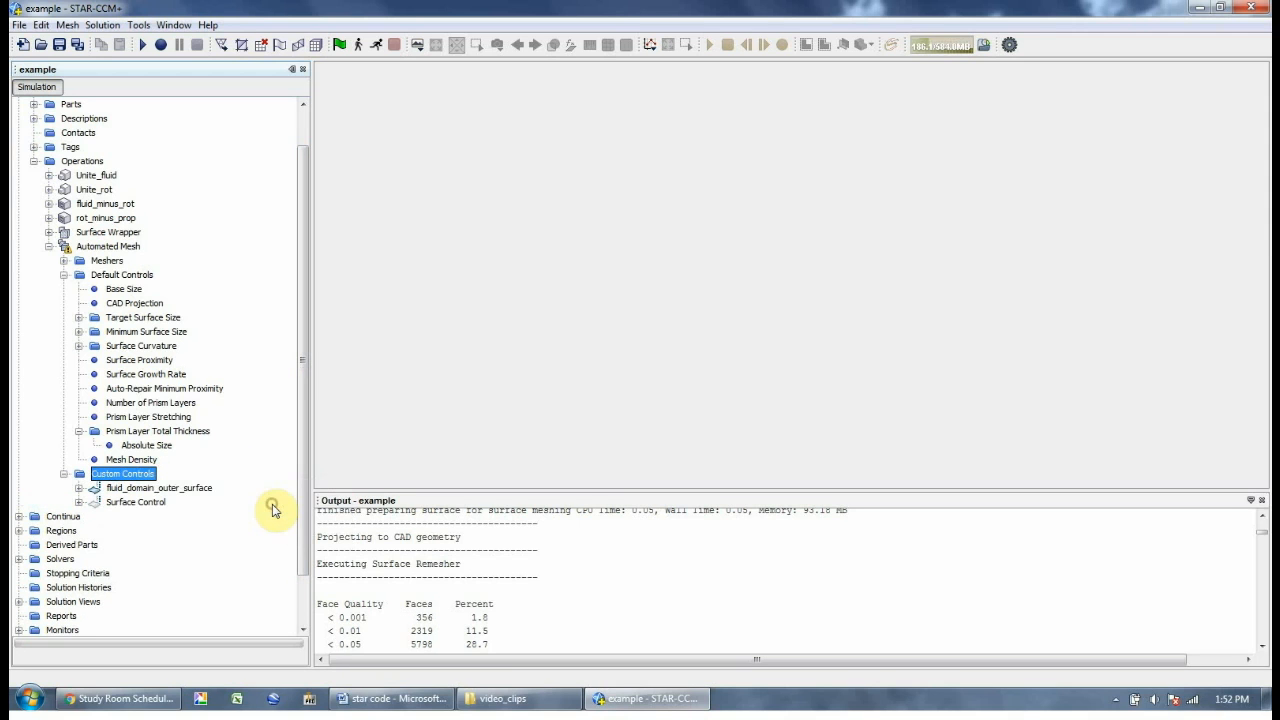
Rename the new surface control to inner_puck_control
right_click(158, 507)
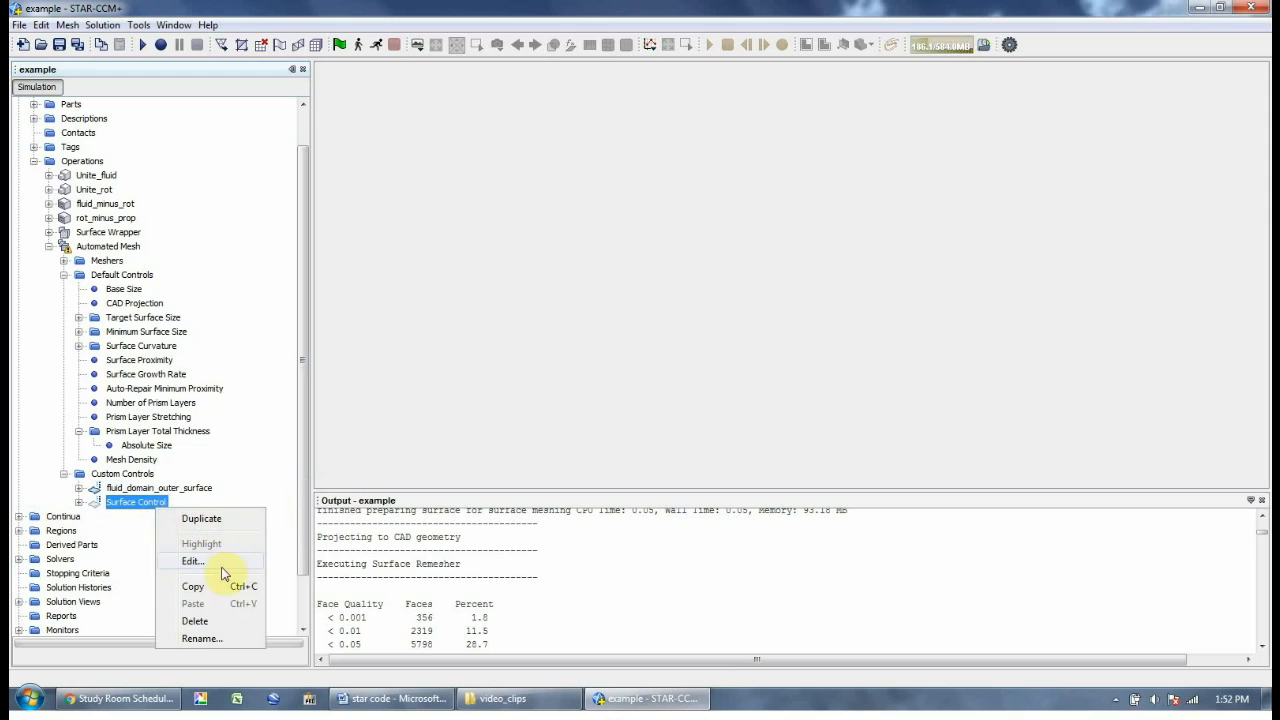
click(200, 639)
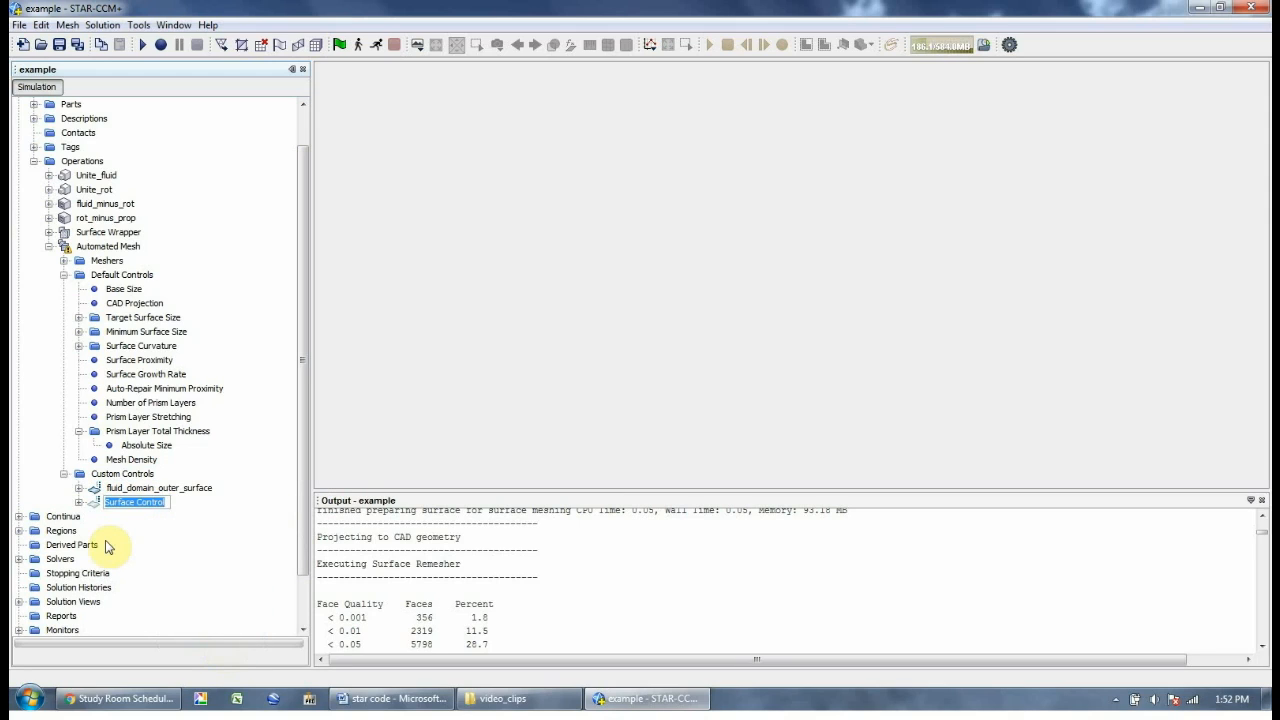
text(inn)
key(Return)
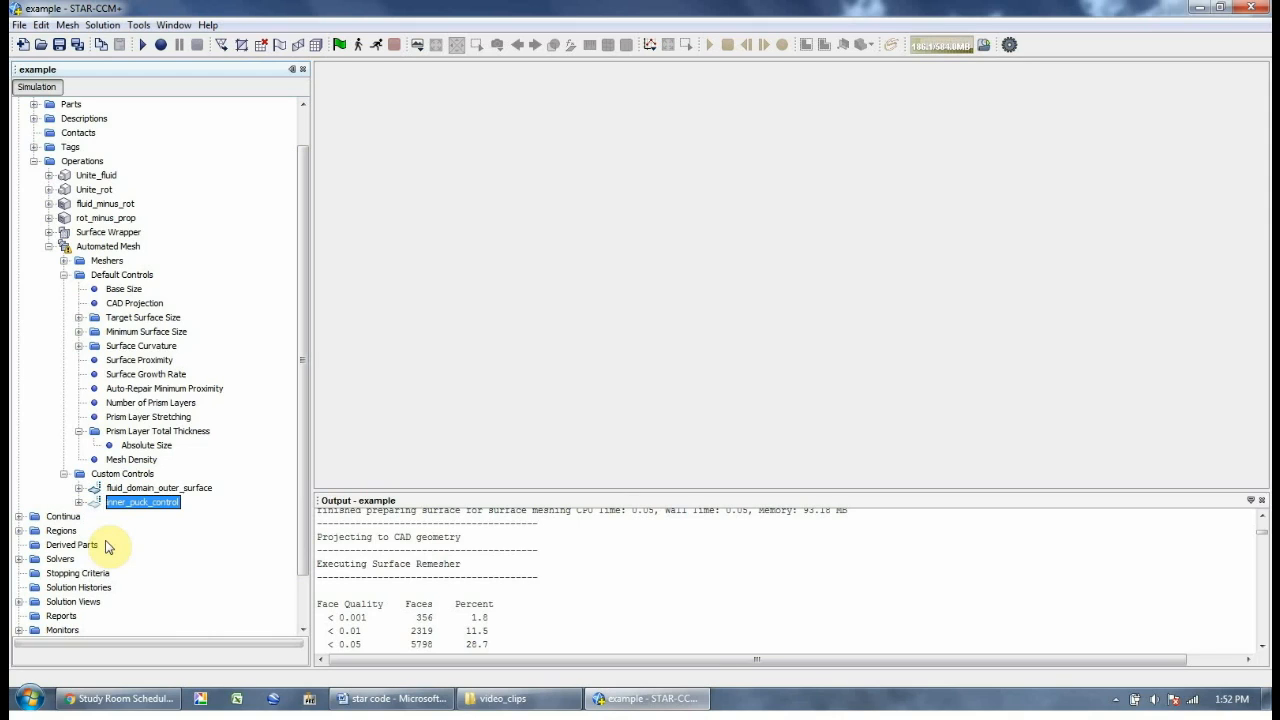
right_click(166, 503)
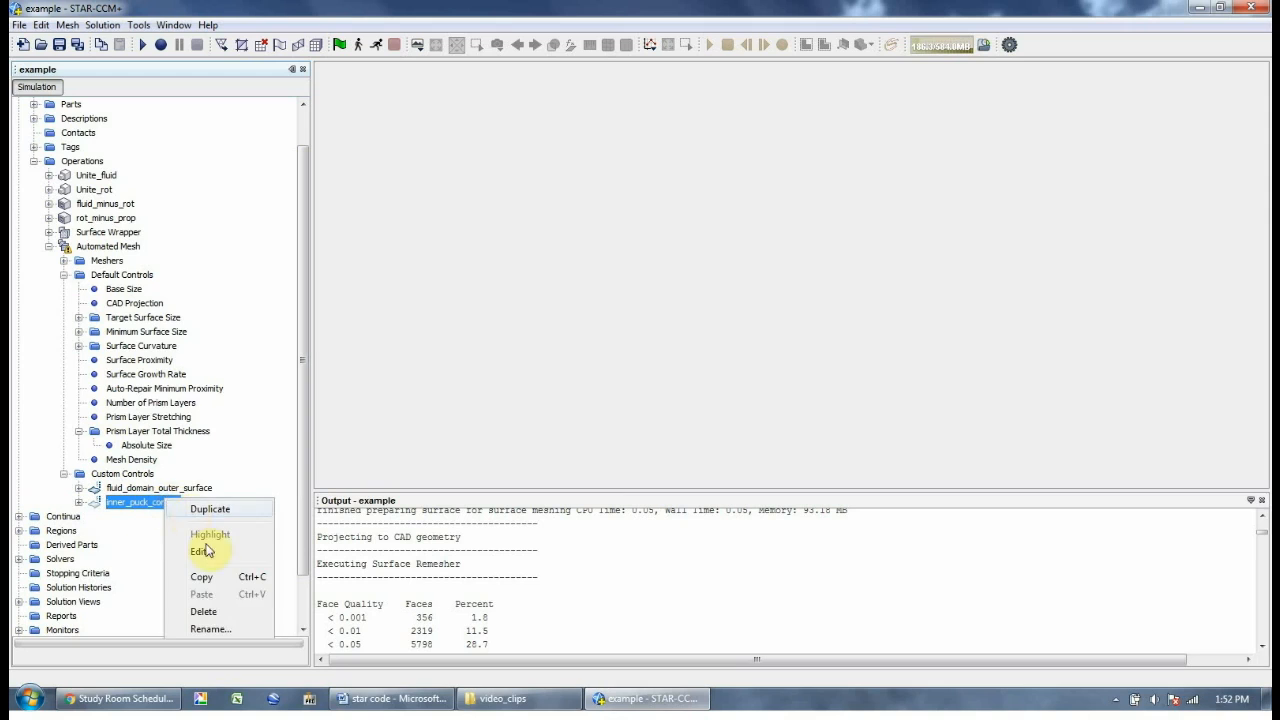
Assign part surface rot_minus_prop.rot to inner_puck_control
click(201, 555)
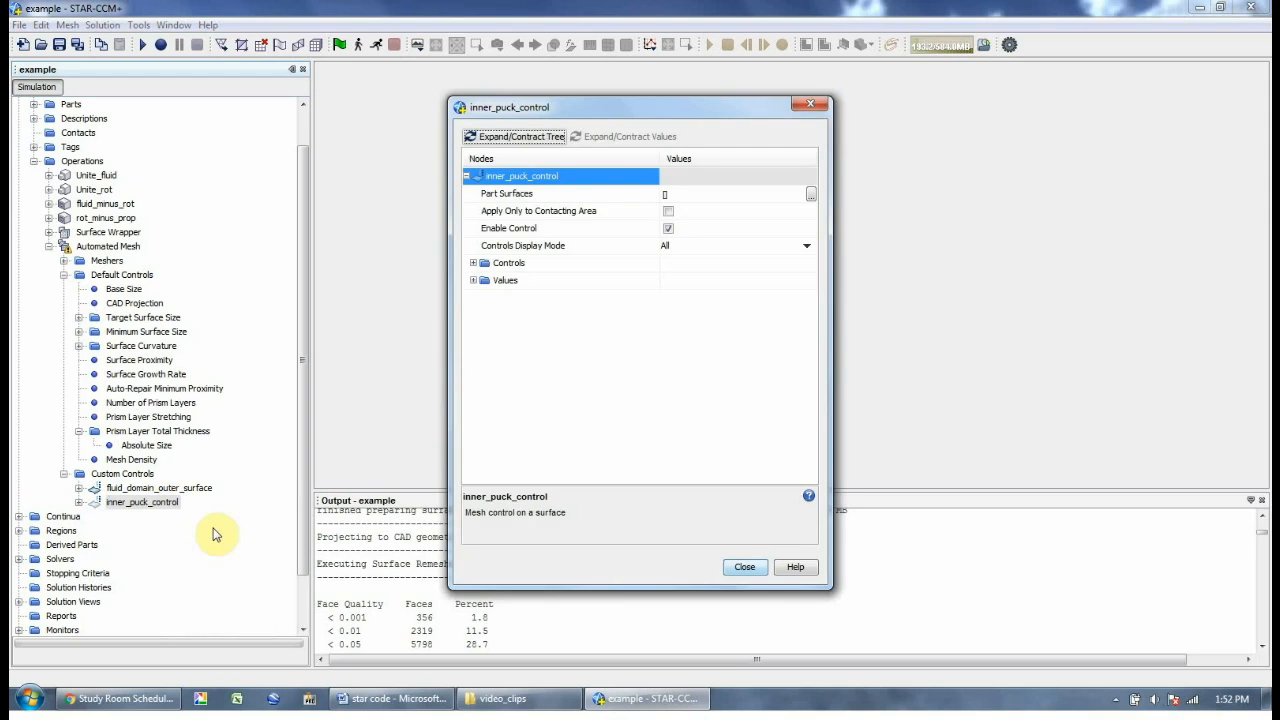
click(809, 196)
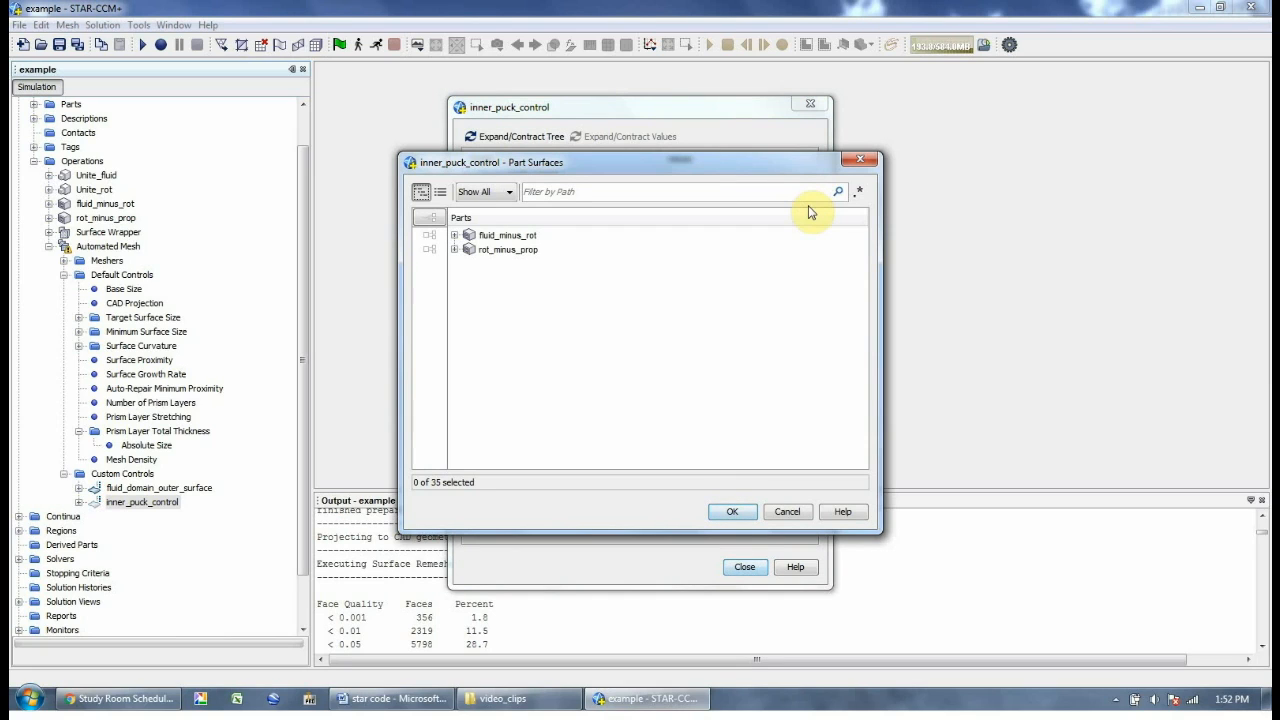
click(454, 249)
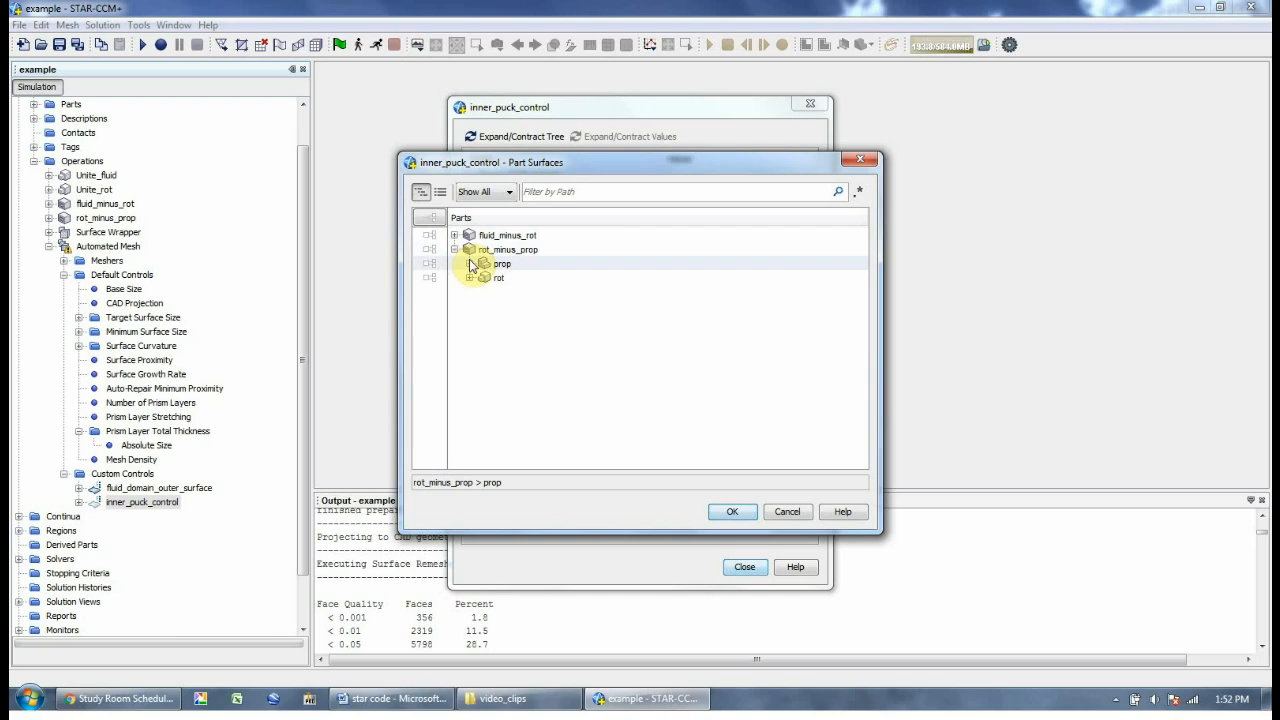
click(469, 277)
click(498, 280)
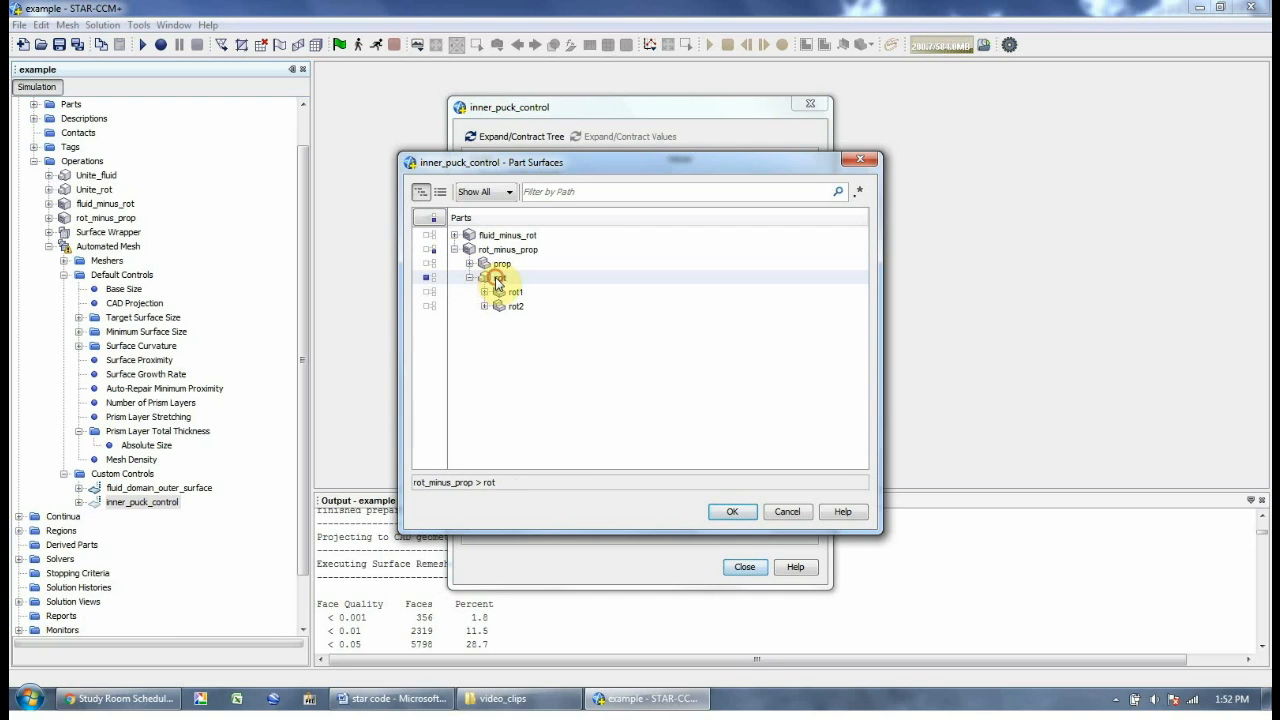
click(732, 512)
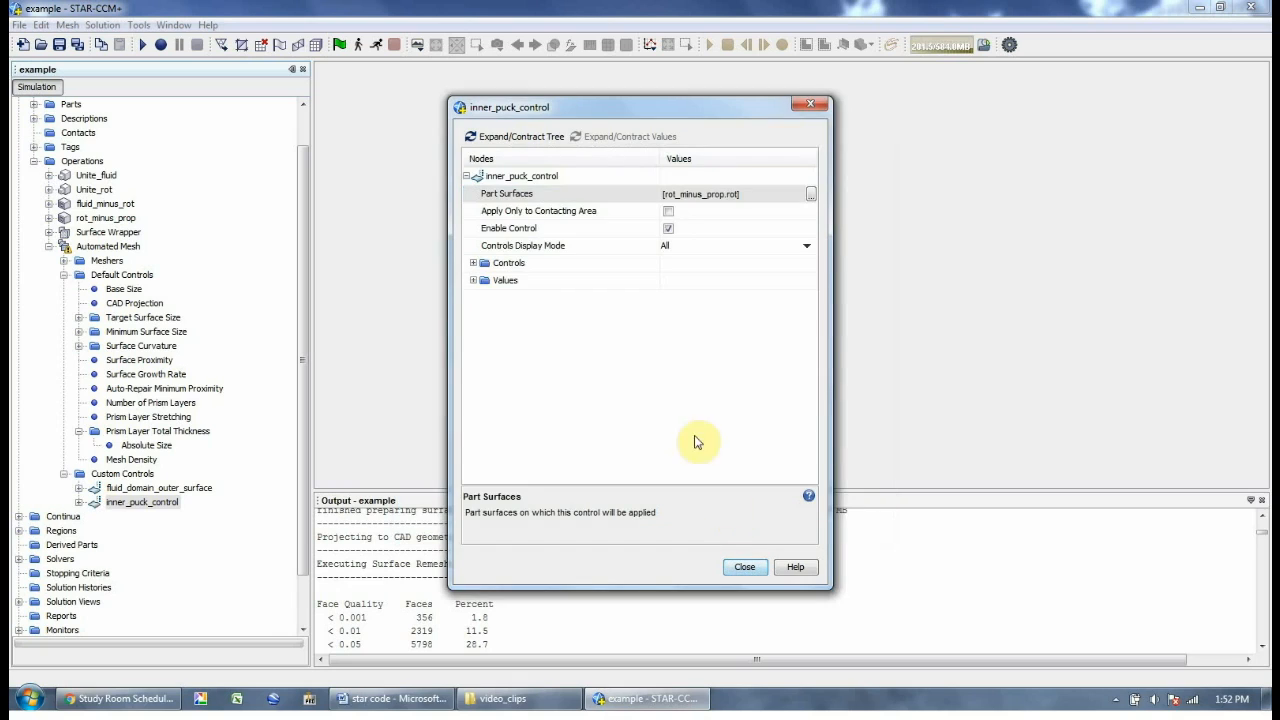
Switch inner_puck_control's Target and Minimum Surface Size to custom values
double_click(492, 266)
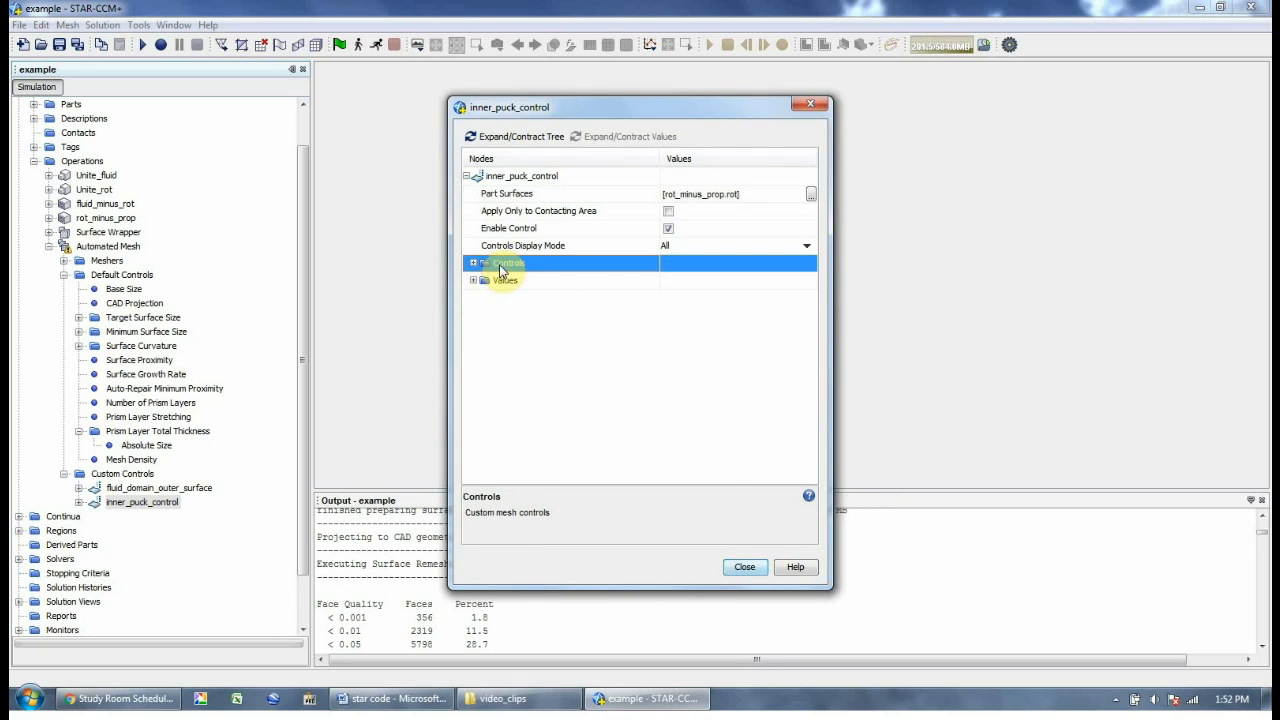
double_click(524, 281)
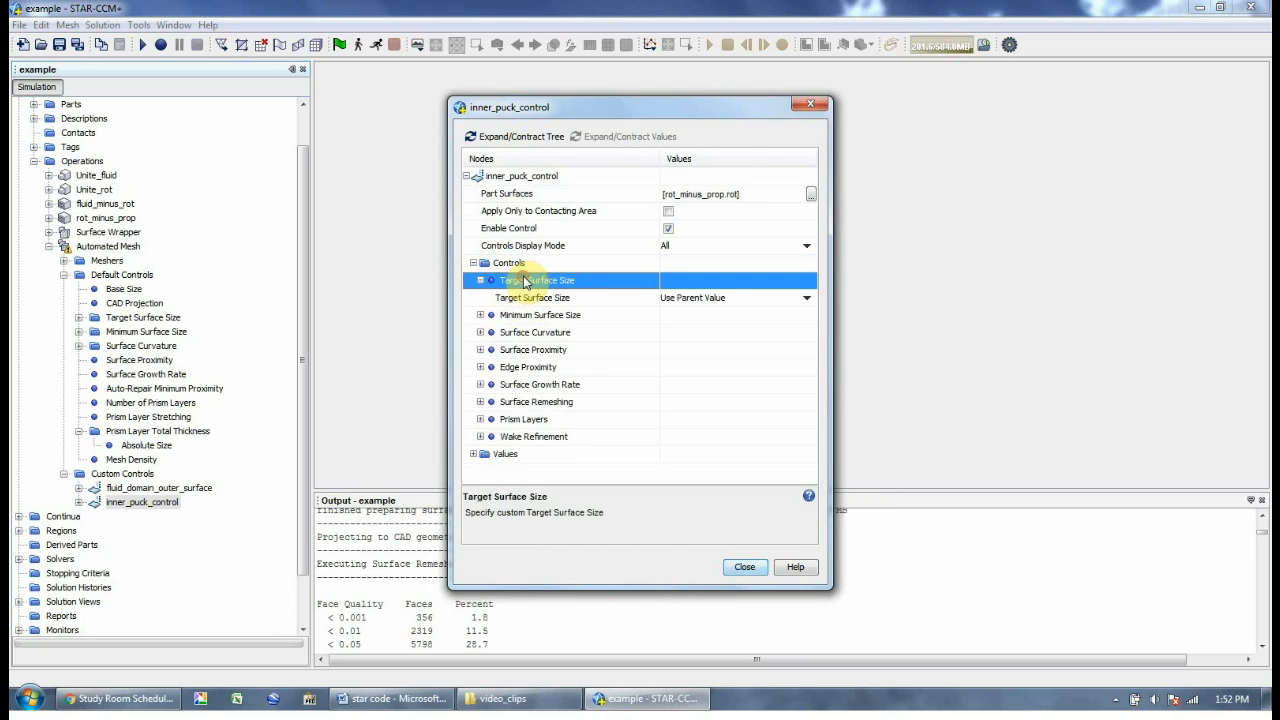
click(672, 299)
click(679, 324)
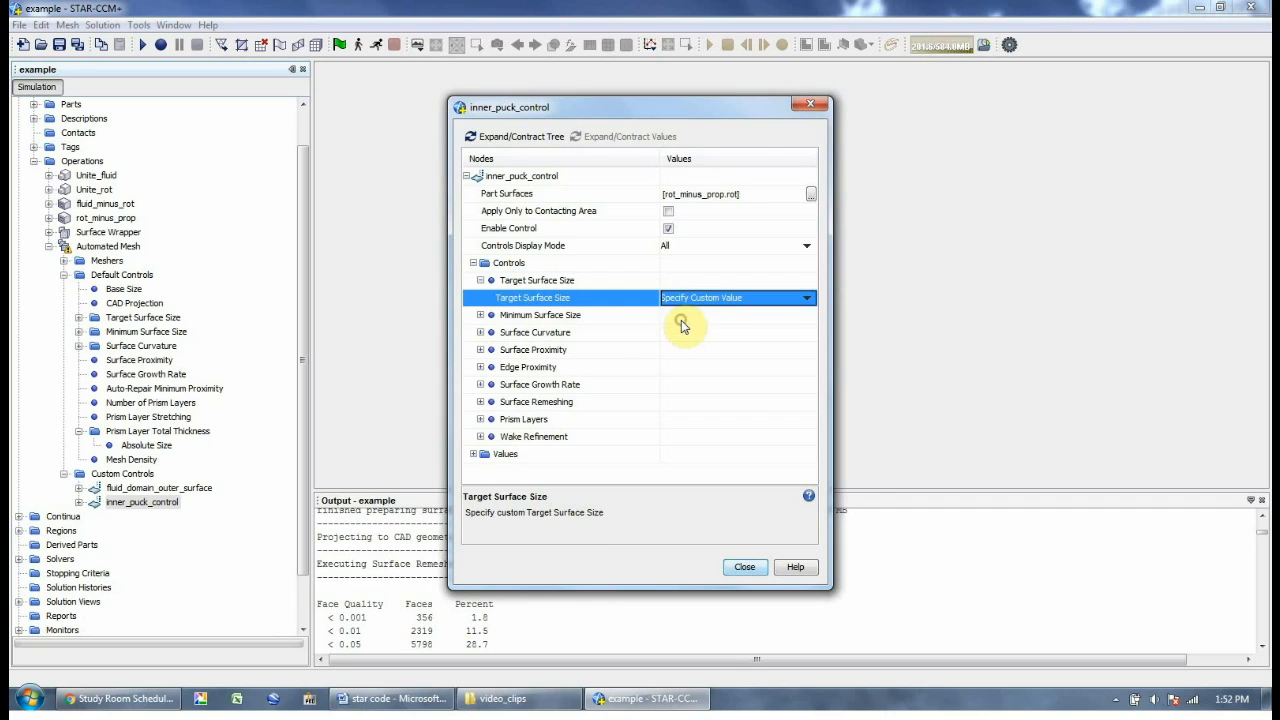
click(592, 325)
double_click(592, 318)
click(674, 332)
click(680, 355)
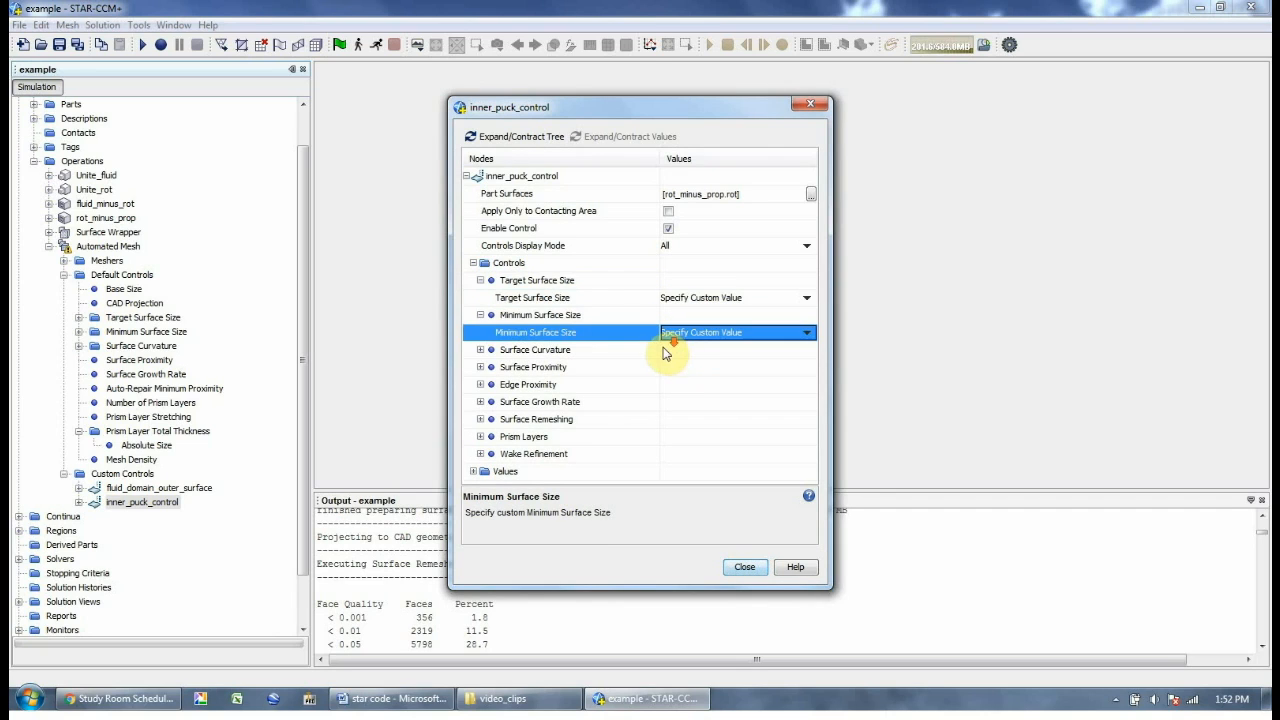
Set the custom target surface size to 30% of base
double_click(523, 474)
double_click(562, 455)
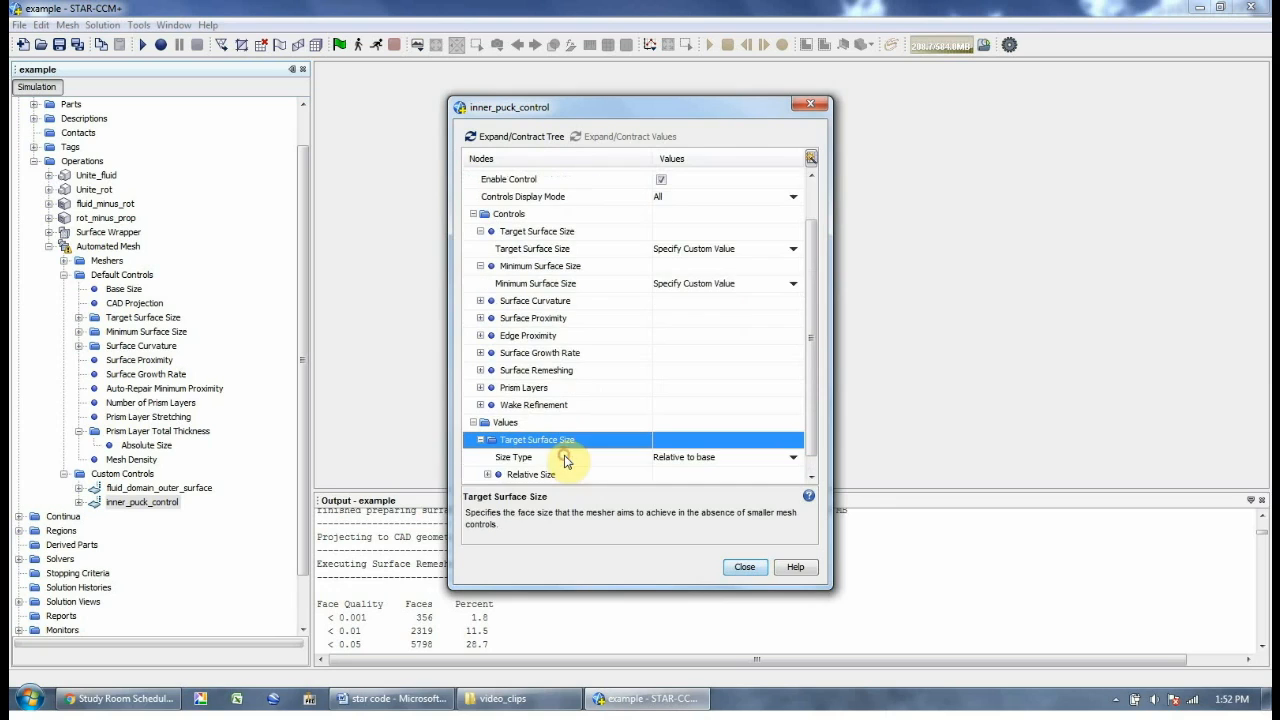
click(672, 476)
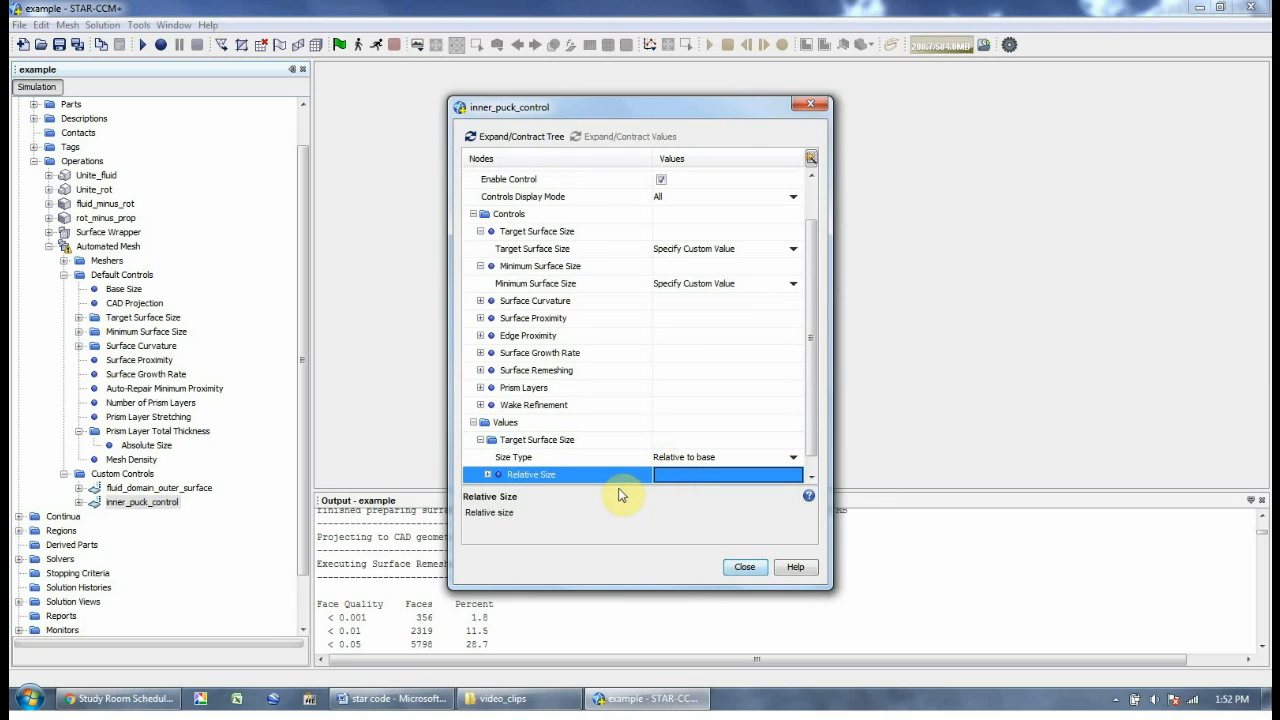
double_click(608, 476)
click(665, 456)
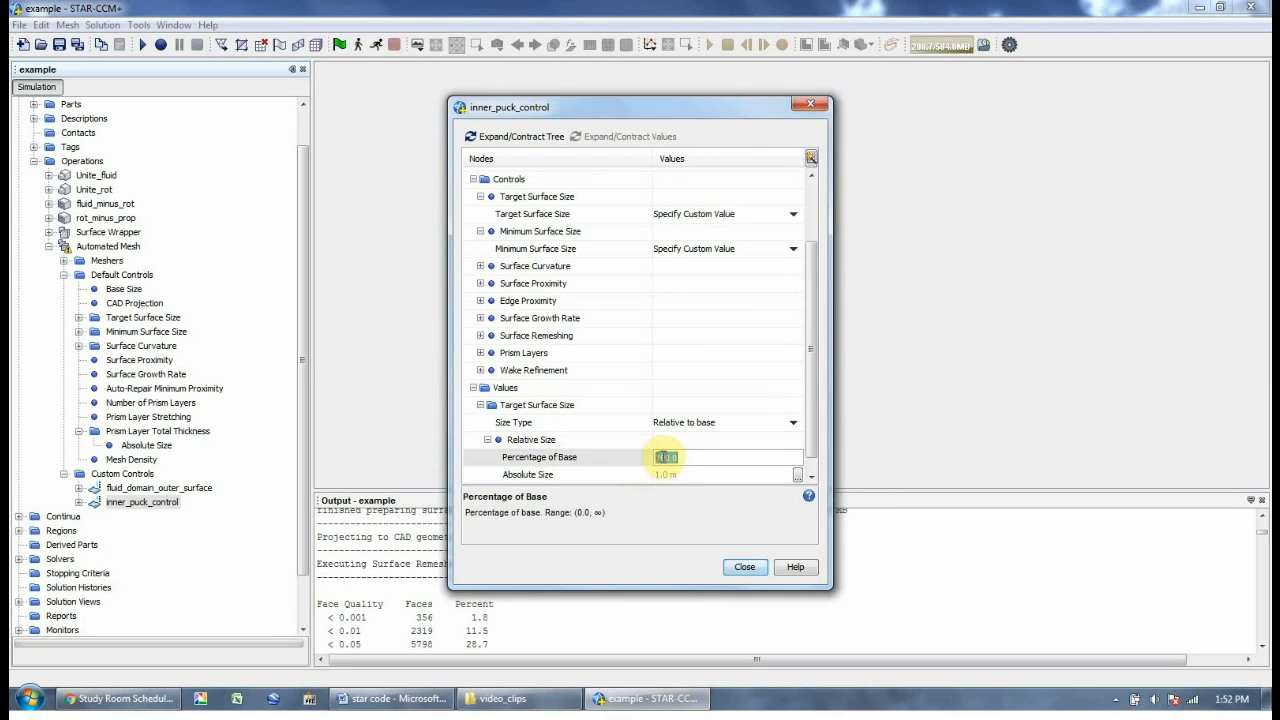
text(30)
key(Return)
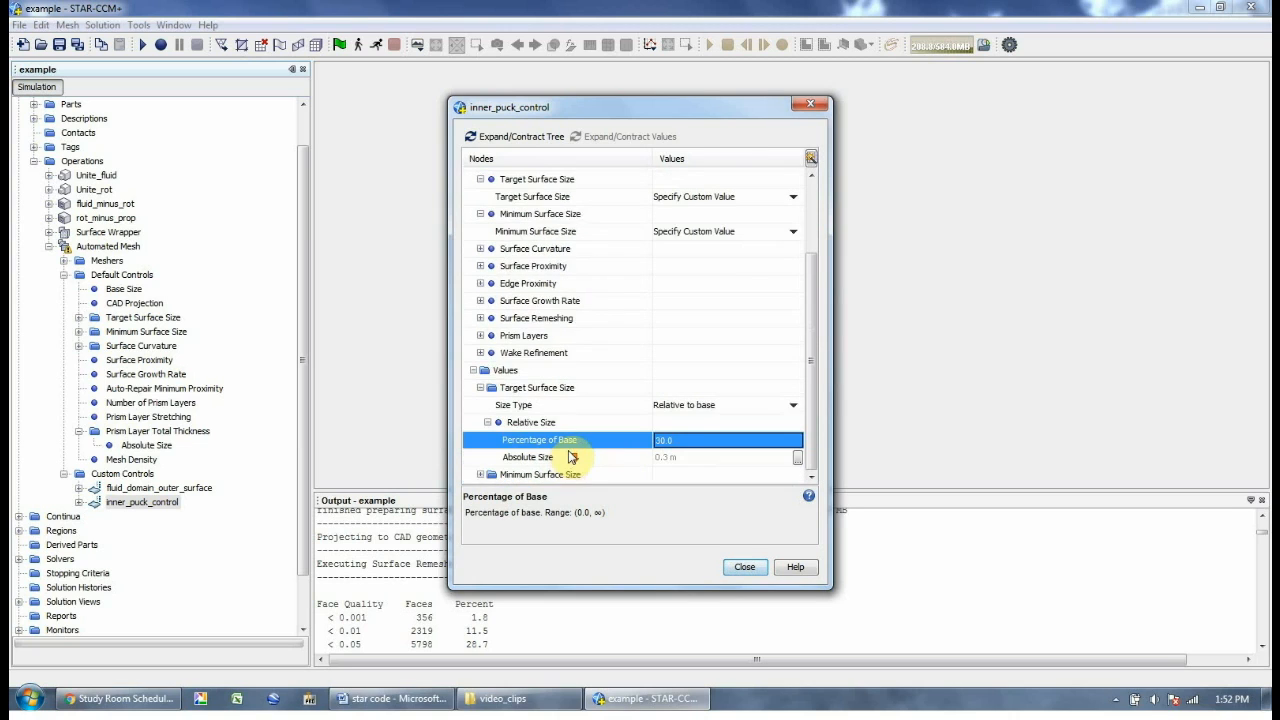
Set the custom minimum surface size to 5% of base
double_click(560, 474)
double_click(598, 474)
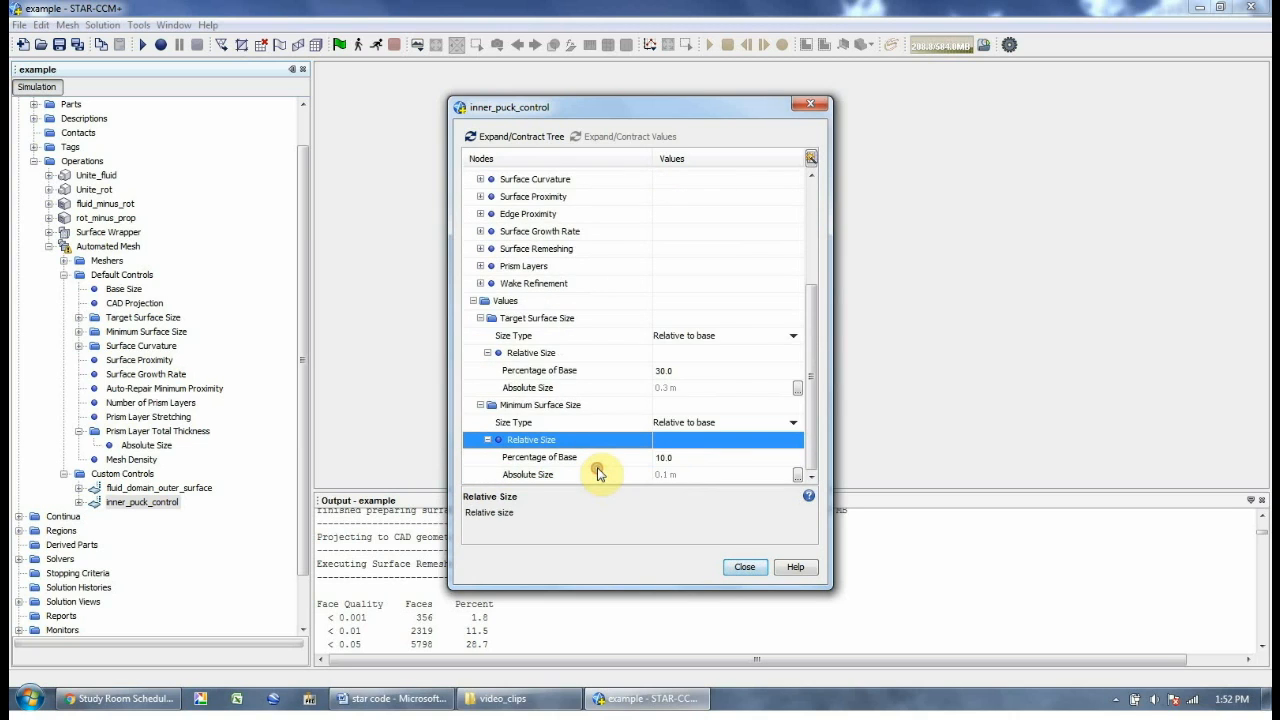
click(660, 456)
text(5)
key(Return)
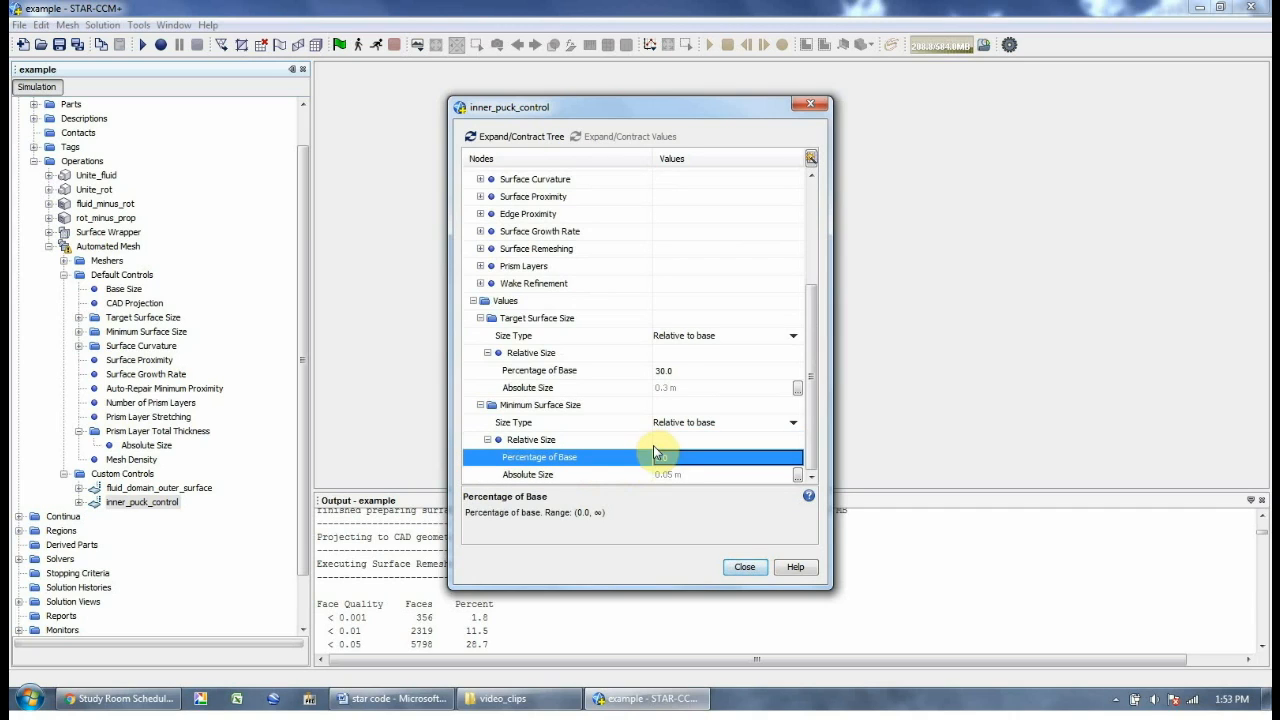
Close inner_puck_control's settings and add a third surface control
click(742, 566)
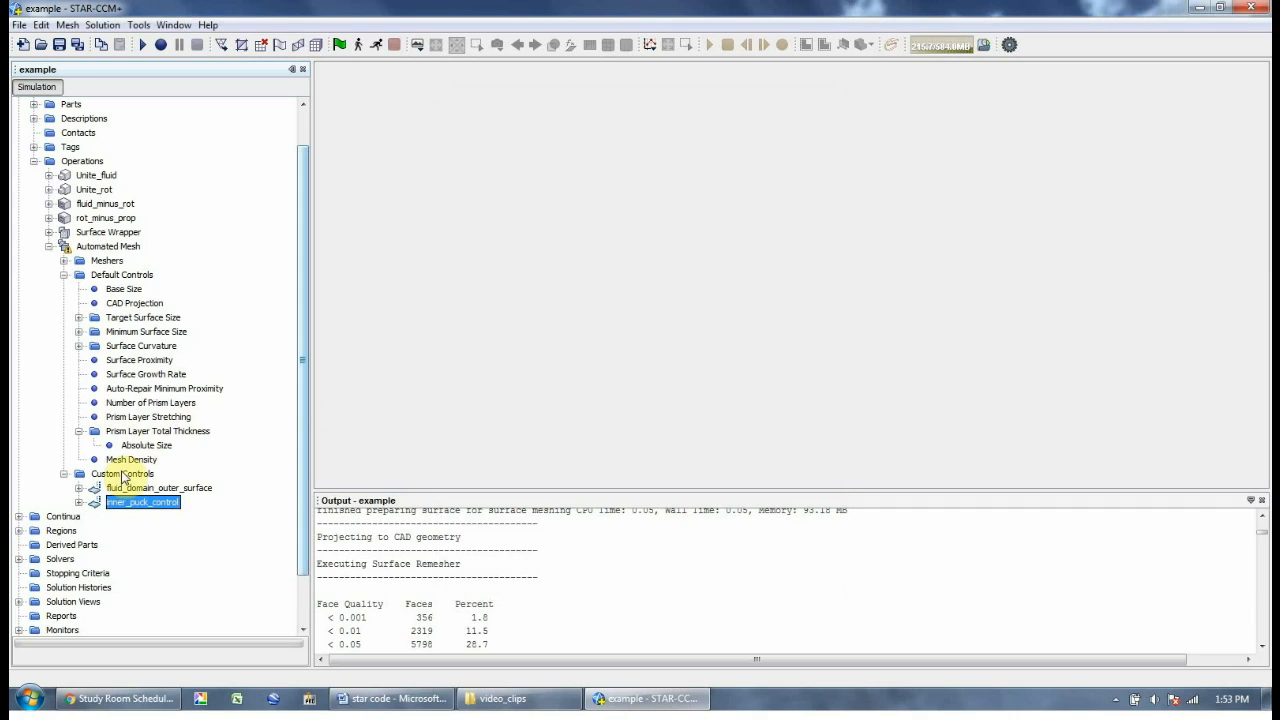
right_click(120, 476)
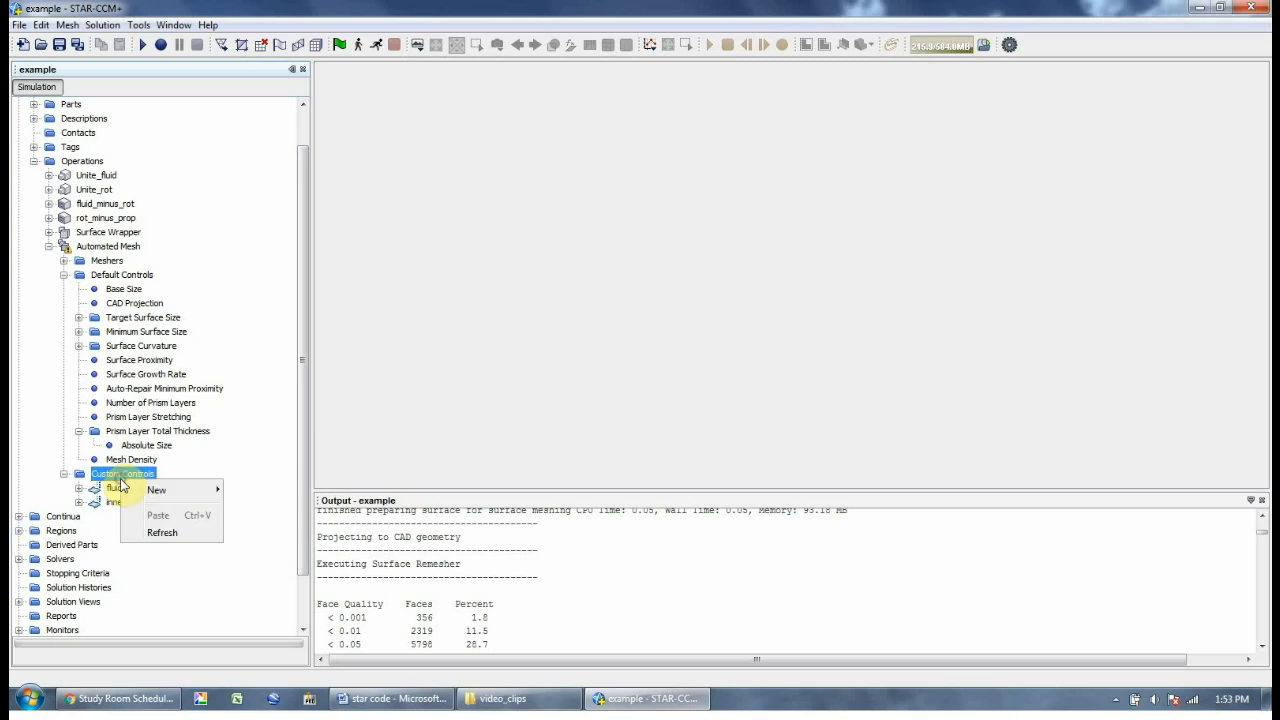
mouse_move(152, 490)
click(270, 507)
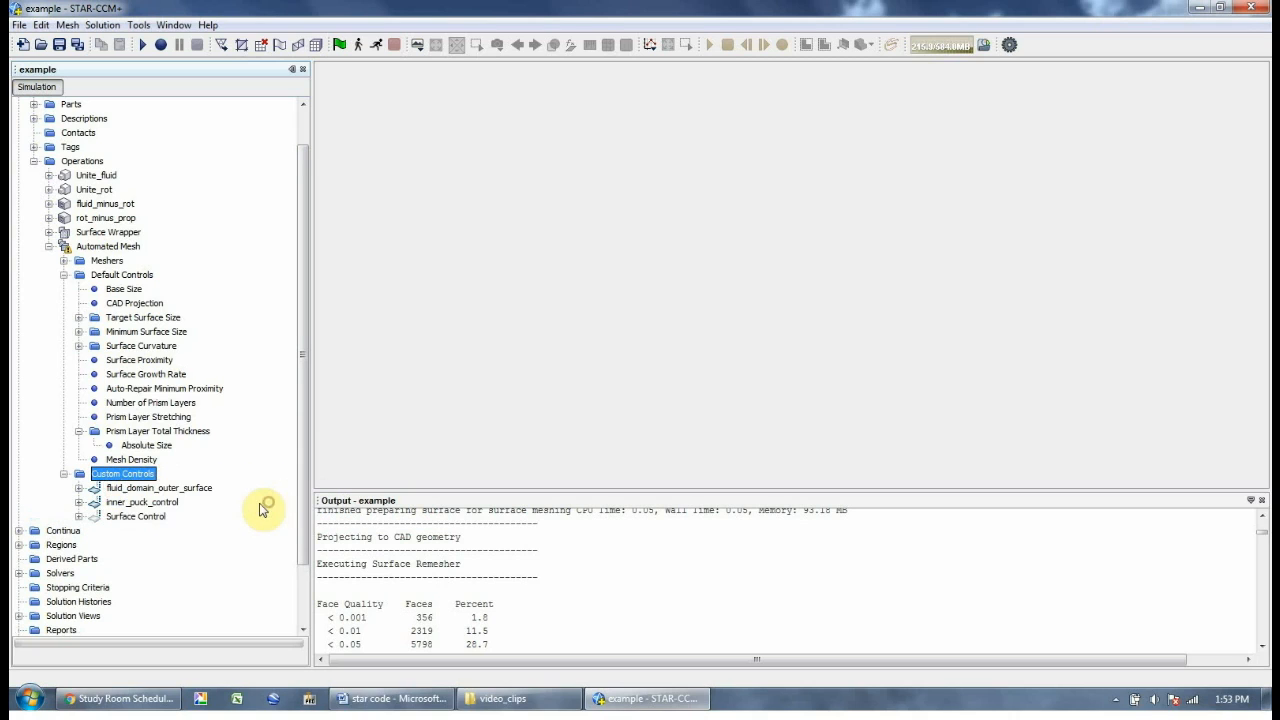
Rename the new surface control to outer_puck_control
double_click(122, 516)
click(748, 566)
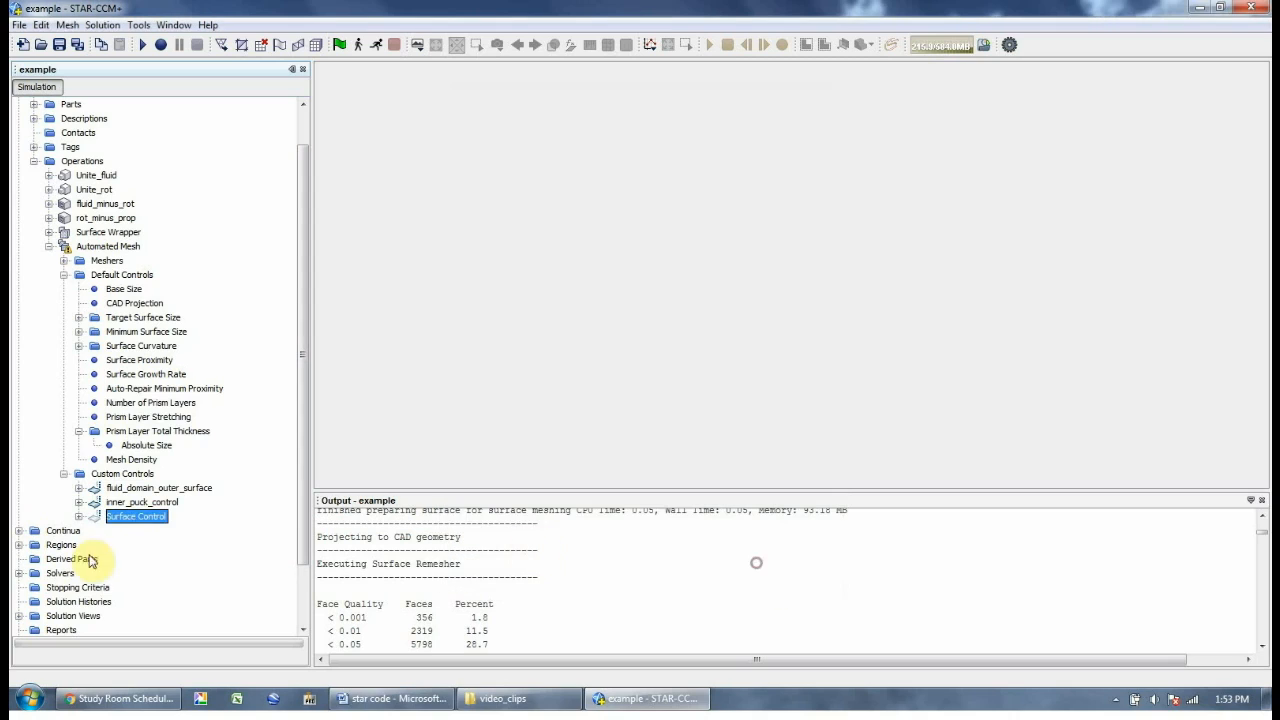
right_click(138, 519)
click(183, 651)
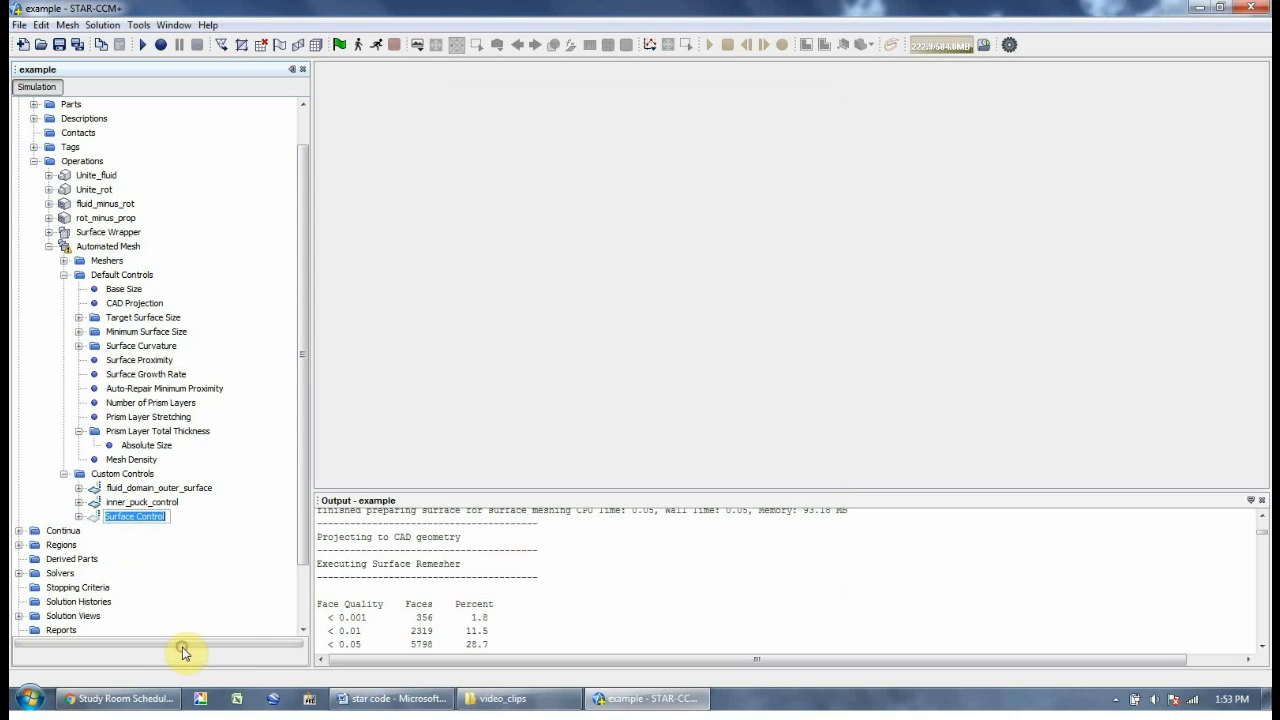
text(o)
key(Return)
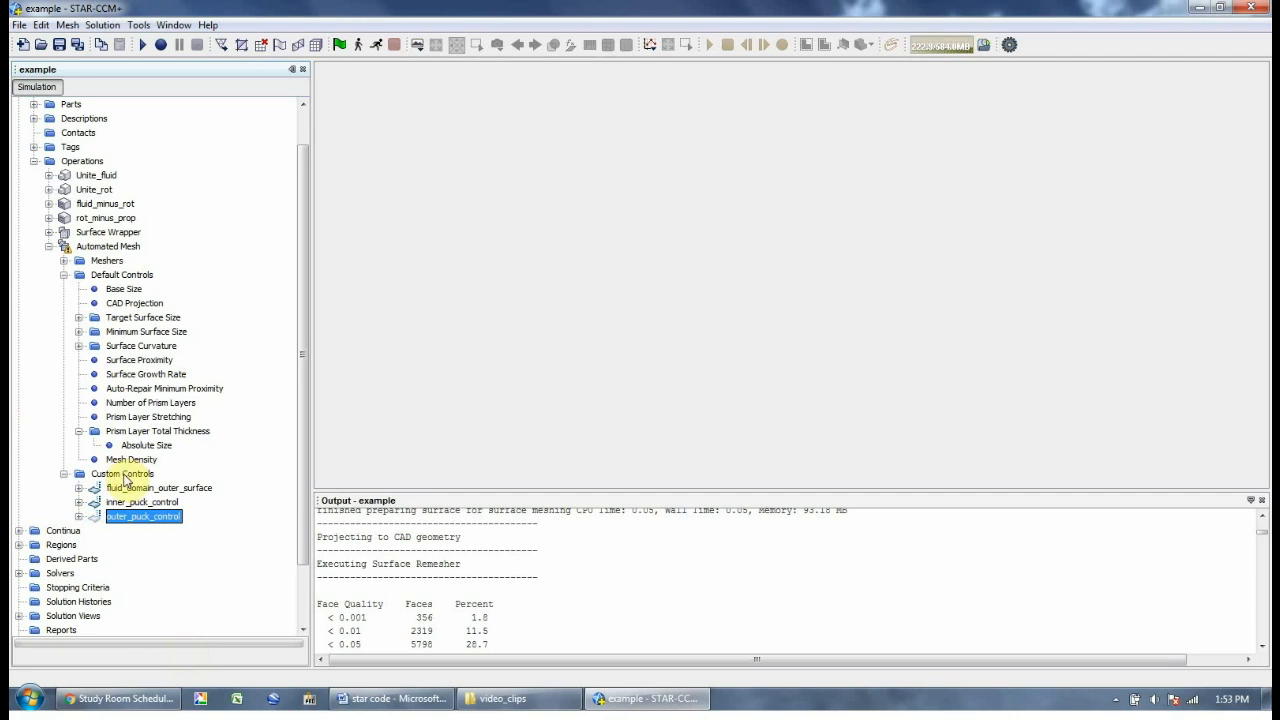
Assign part surface fluid_minus_rot.rot to outer_puck_control
double_click(128, 527)
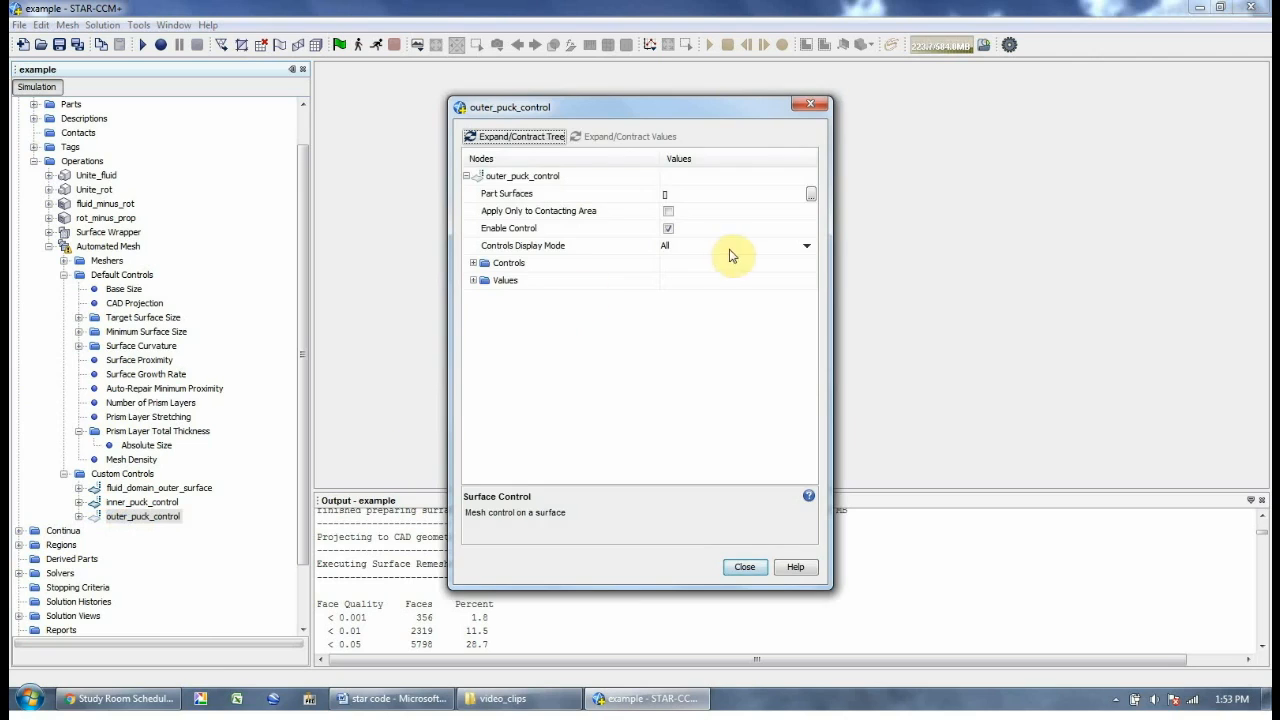
click(811, 194)
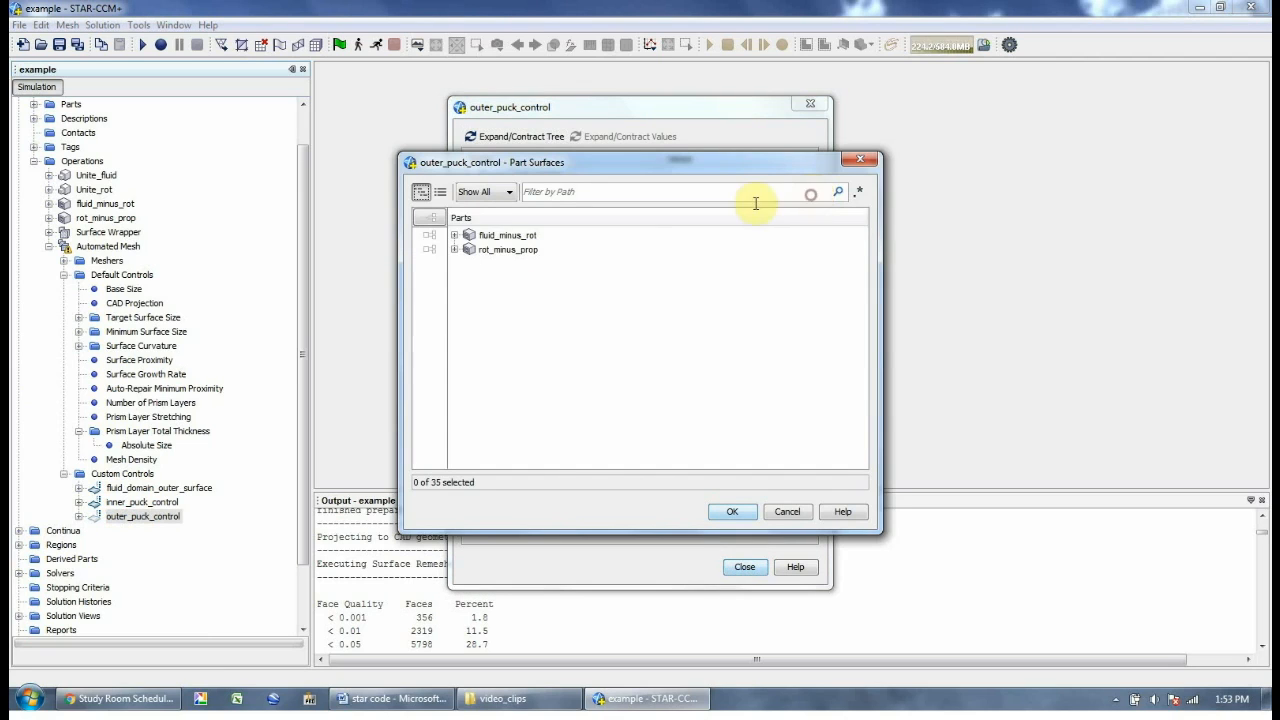
click(455, 236)
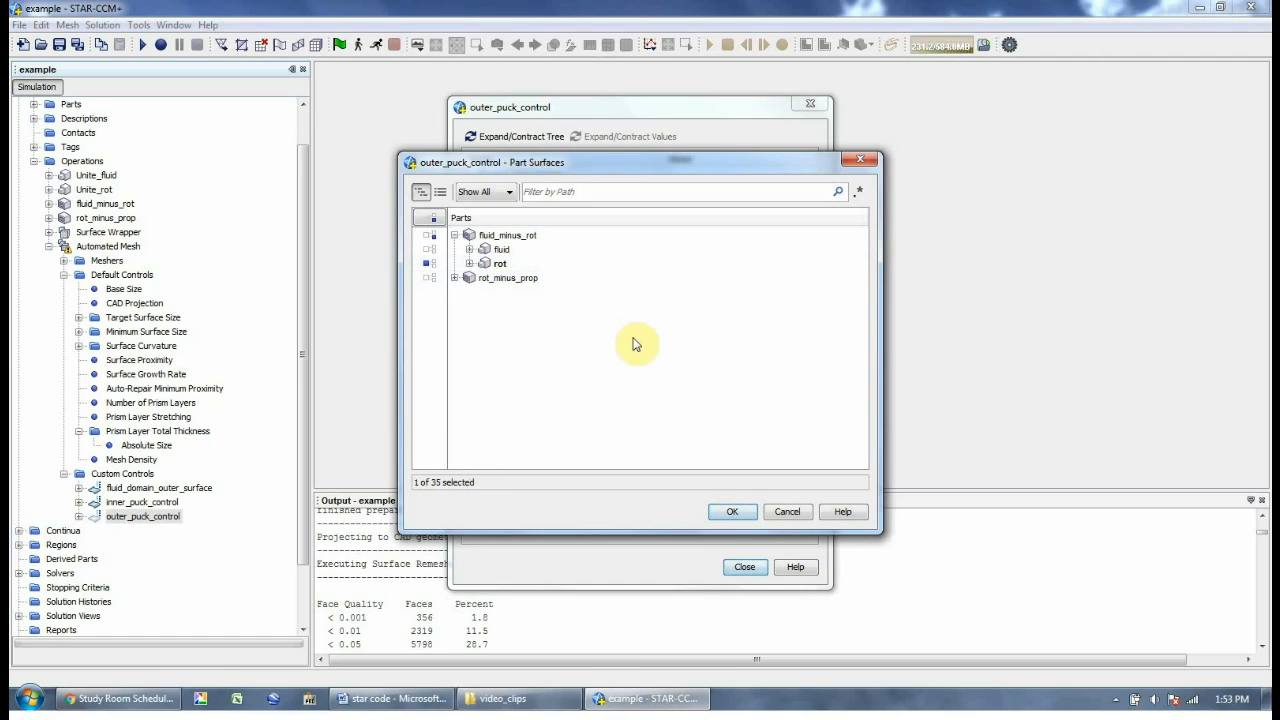
click(727, 511)
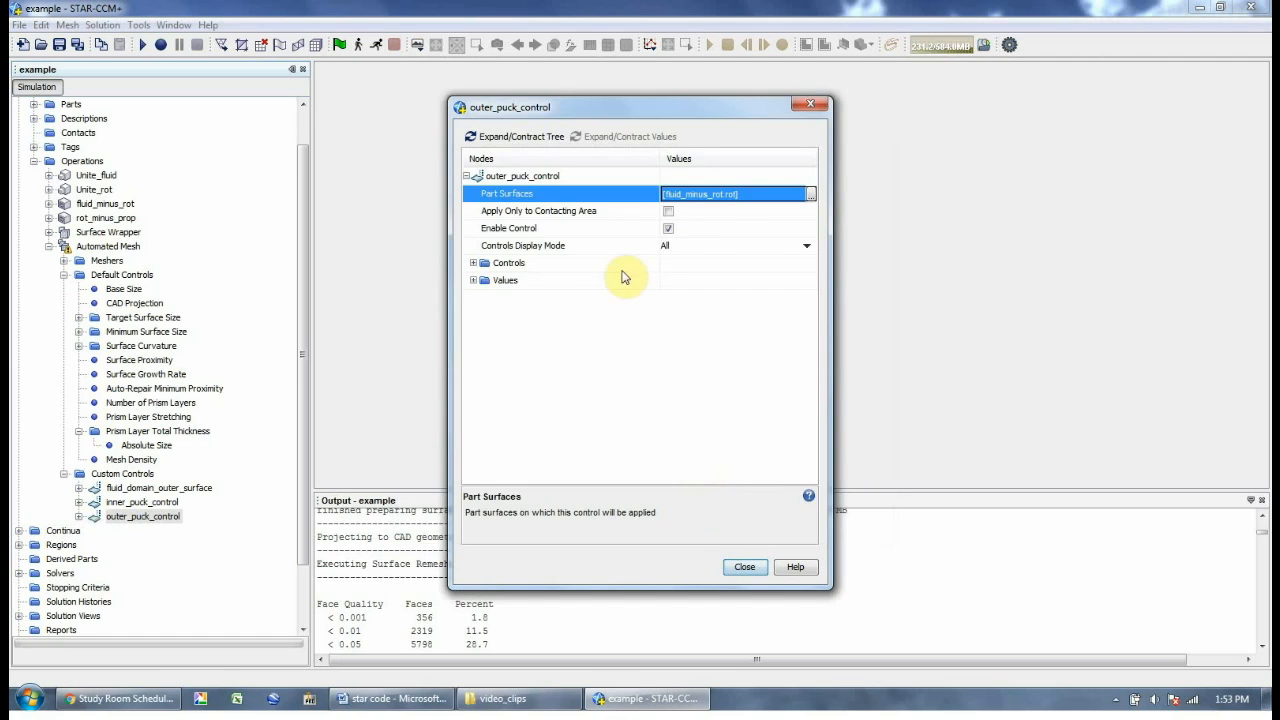
Switch outer_puck_control's Target and Minimum Surface Size to custom values
click(573, 262)
double_click(573, 262)
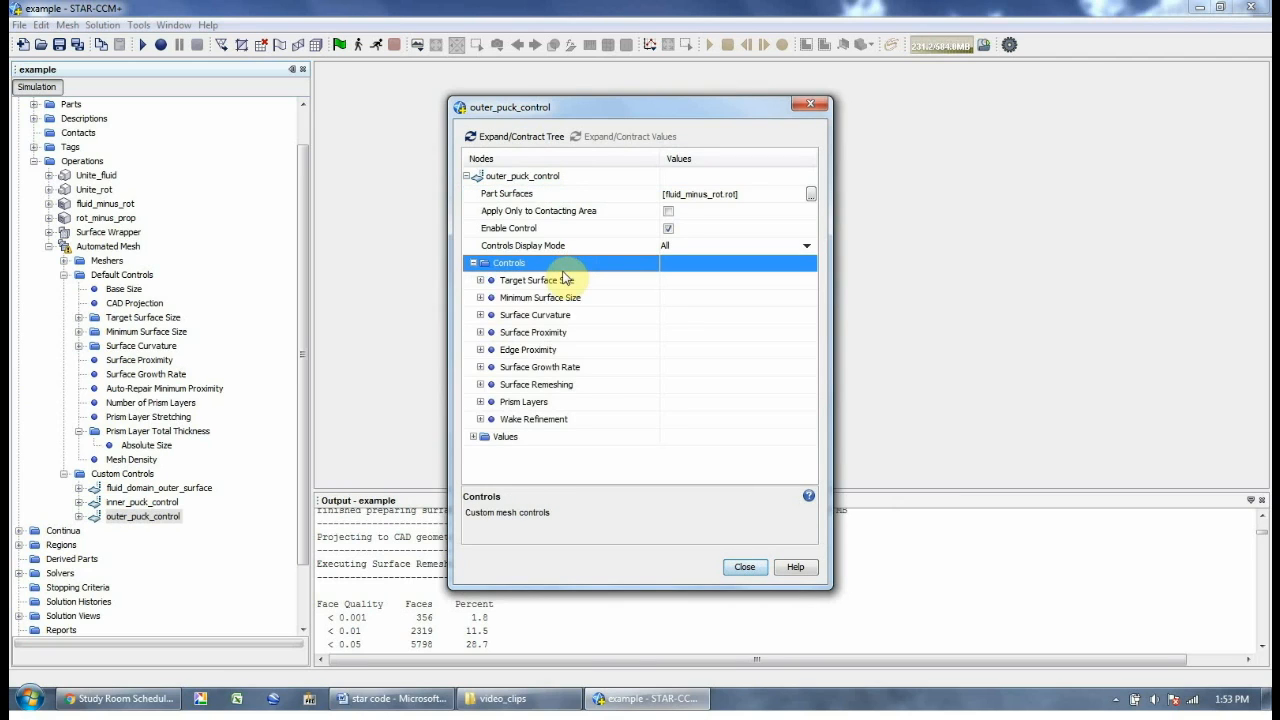
double_click(563, 281)
click(676, 298)
click(691, 318)
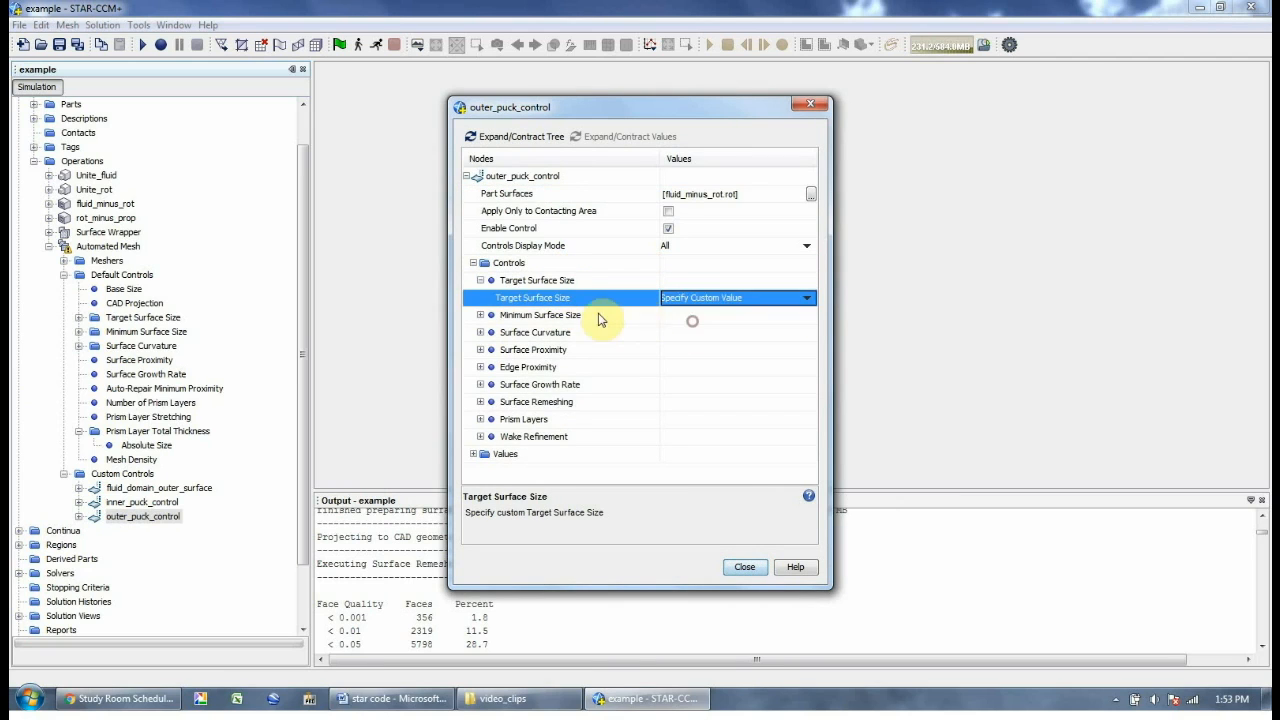
double_click(568, 315)
click(698, 334)
click(698, 337)
click(697, 358)
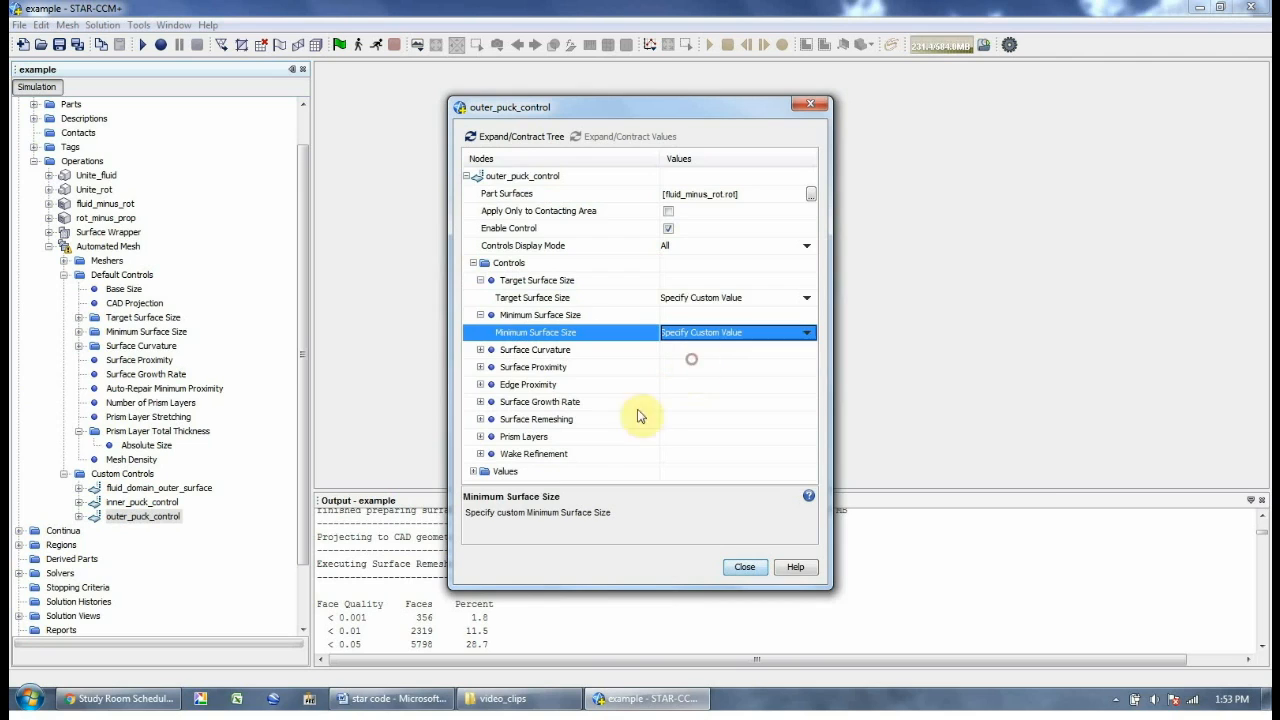
Set the custom target surface size to 30% of base
double_click(506, 471)
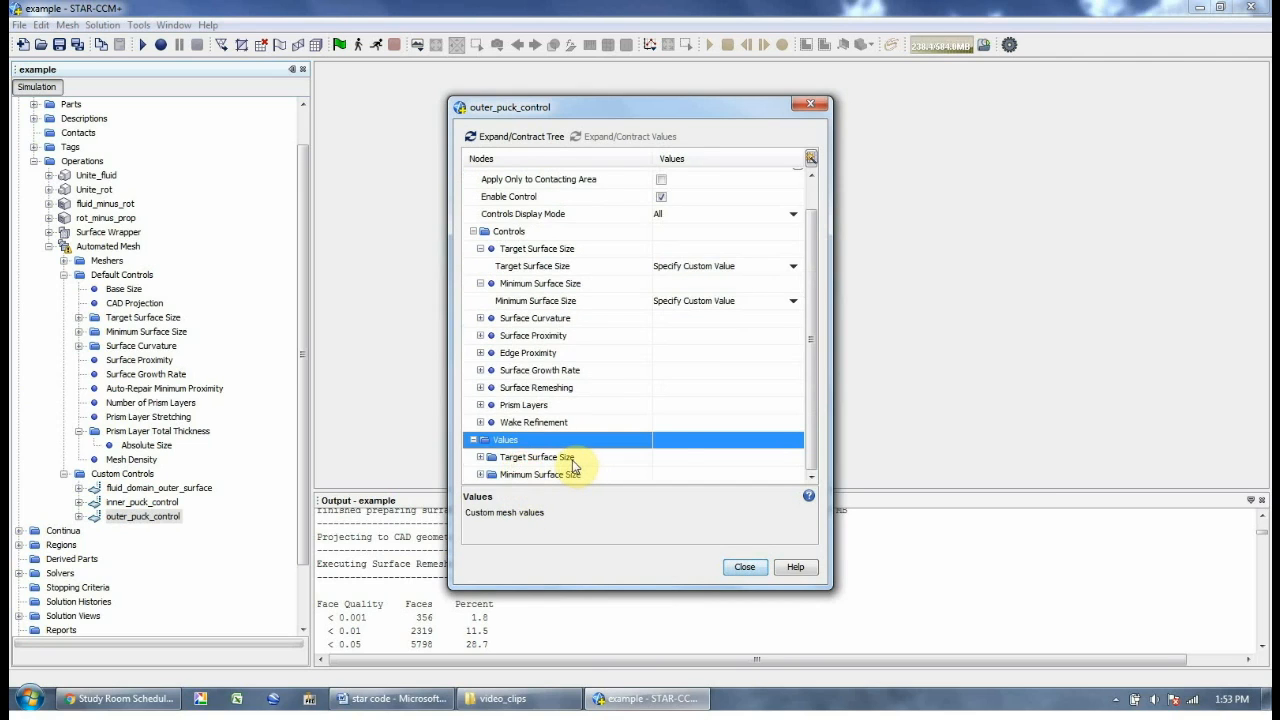
double_click(558, 456)
click(571, 457)
click(683, 474)
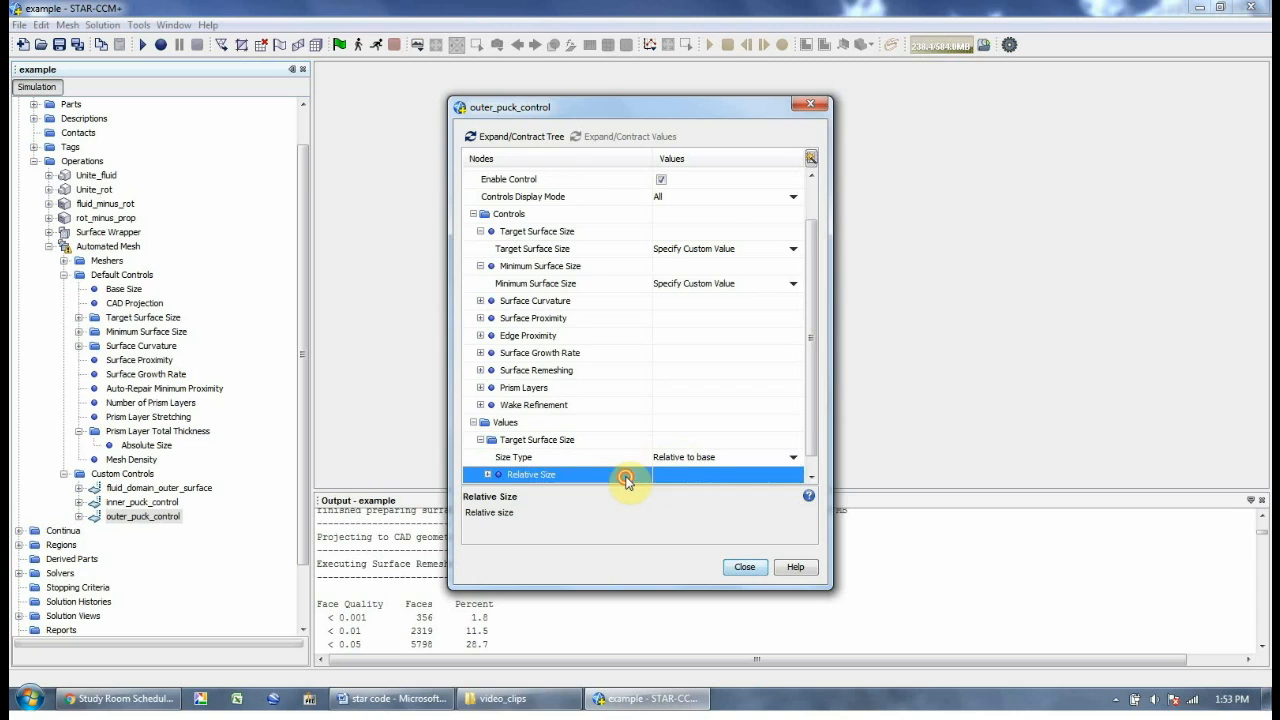
double_click(627, 478)
click(666, 457)
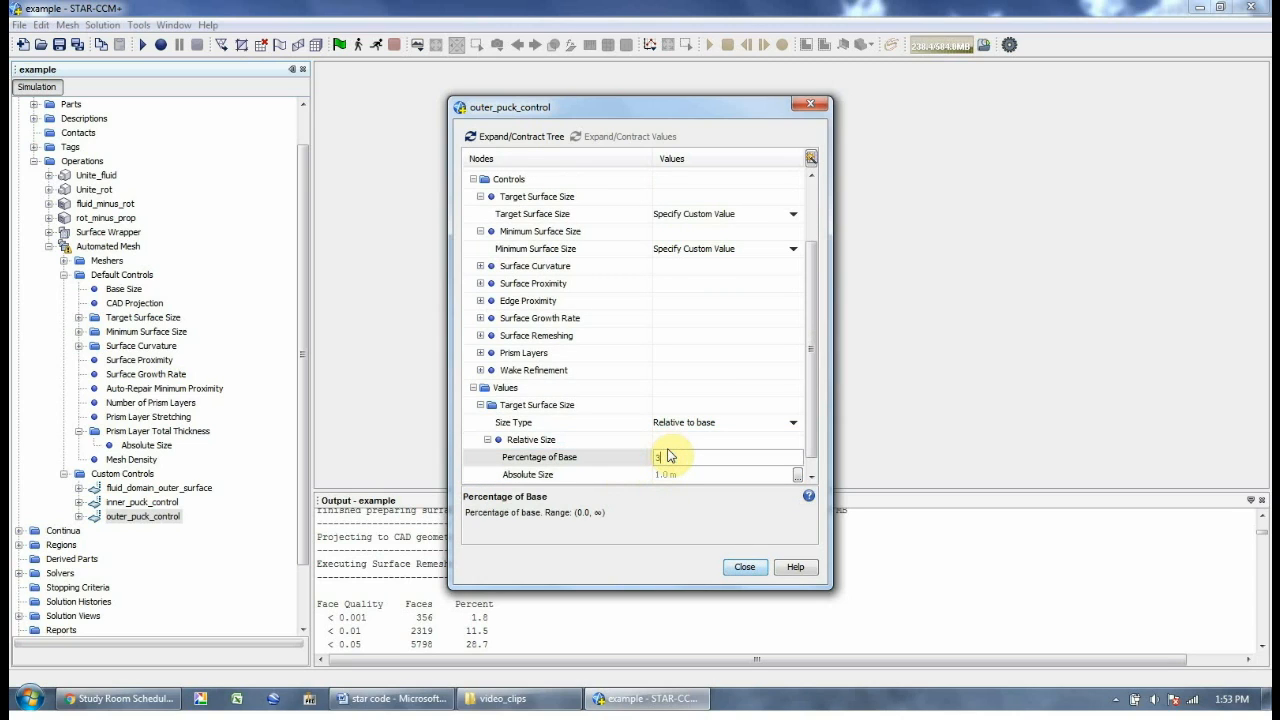
text(30)
key(Return)
Set the custom minimum surface size to 5% of base and close the settings
scroll(640, 460, down, 1)
double_click(583, 471)
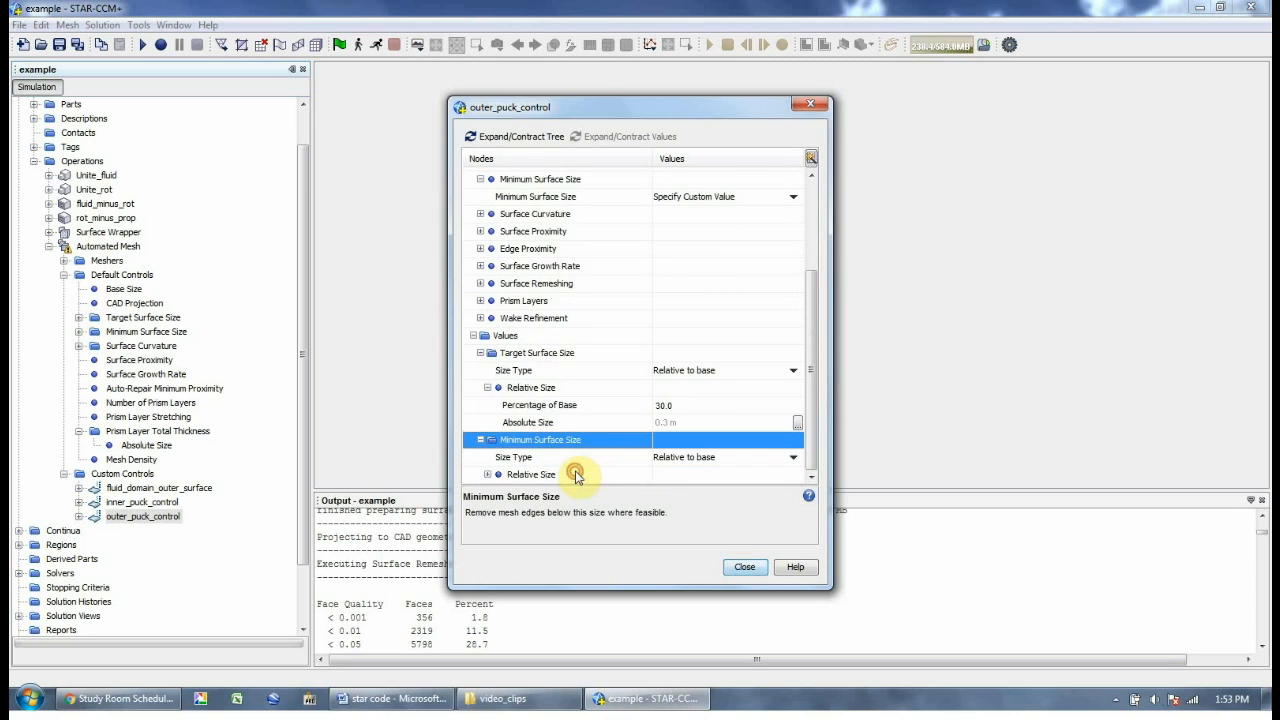
click(593, 476)
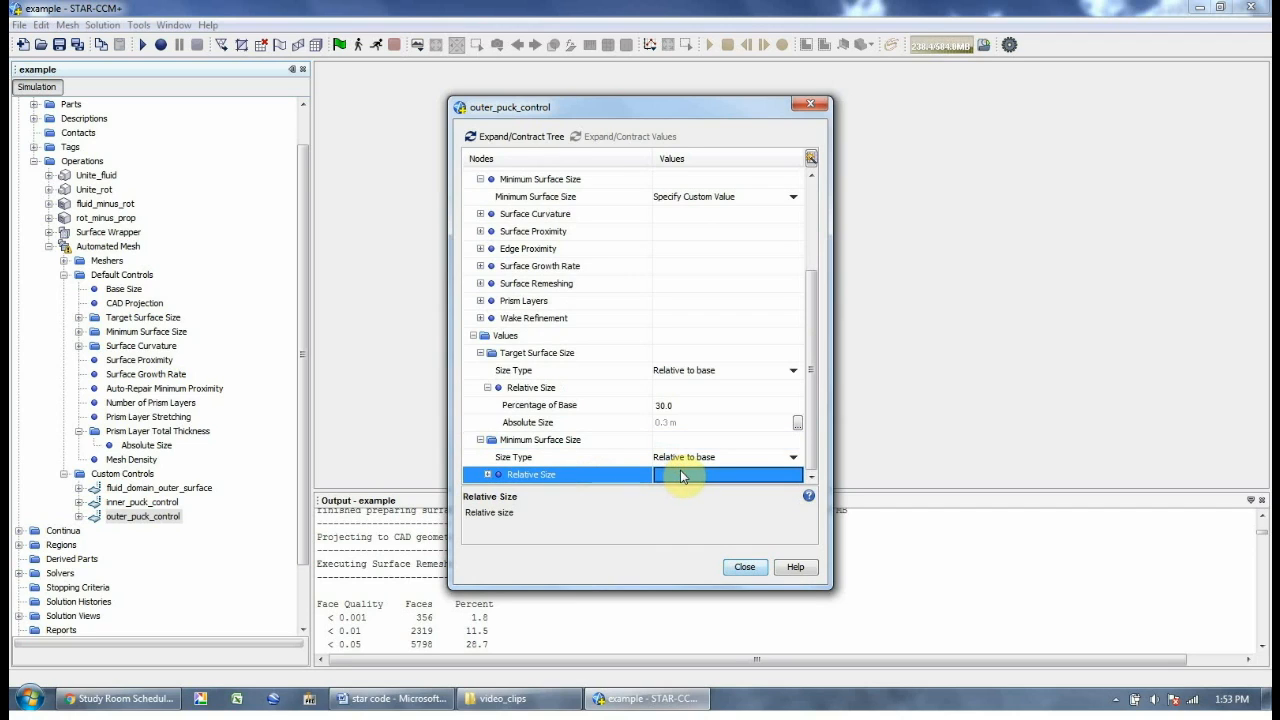
double_click(608, 476)
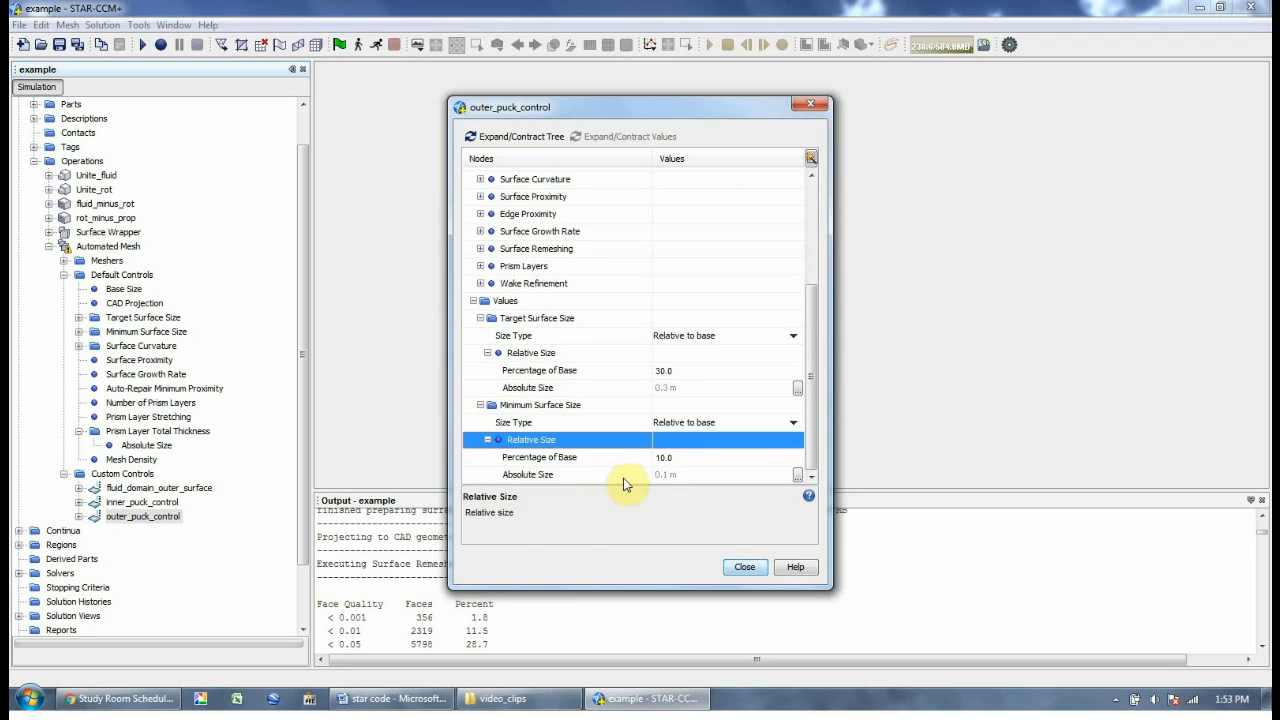
click(672, 458)
text(5)
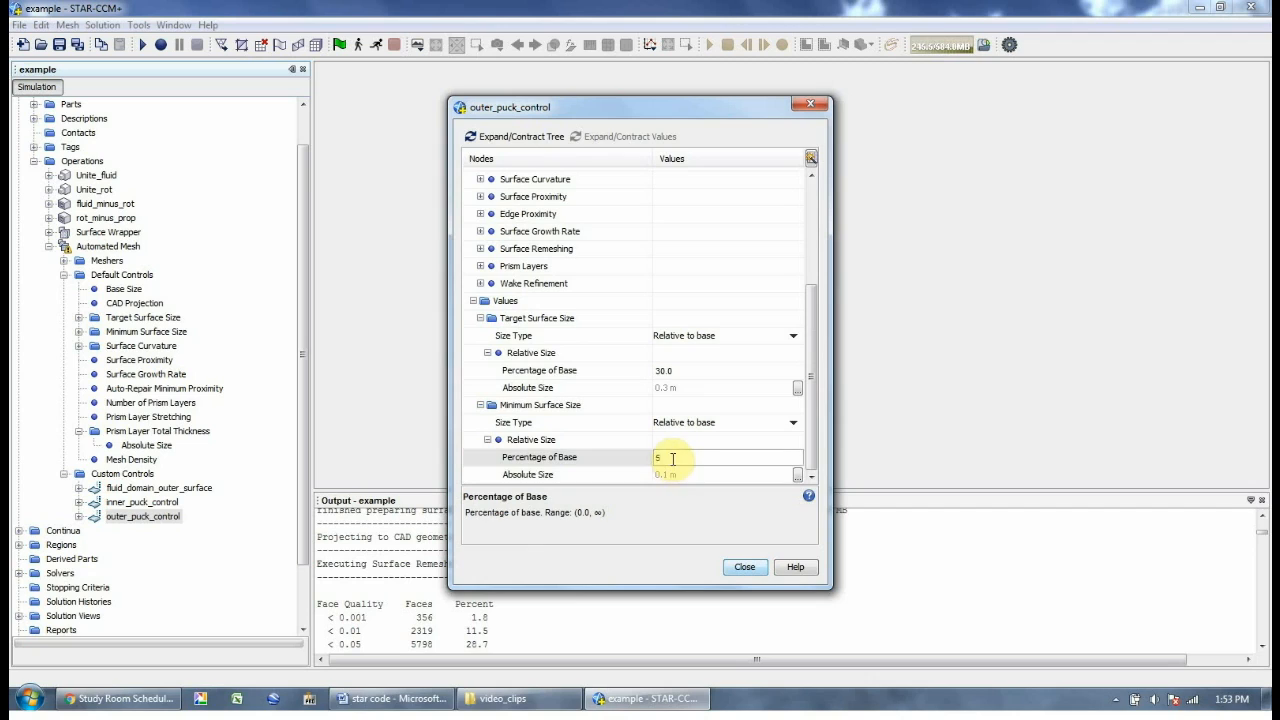
key(Return)
click(744, 566)
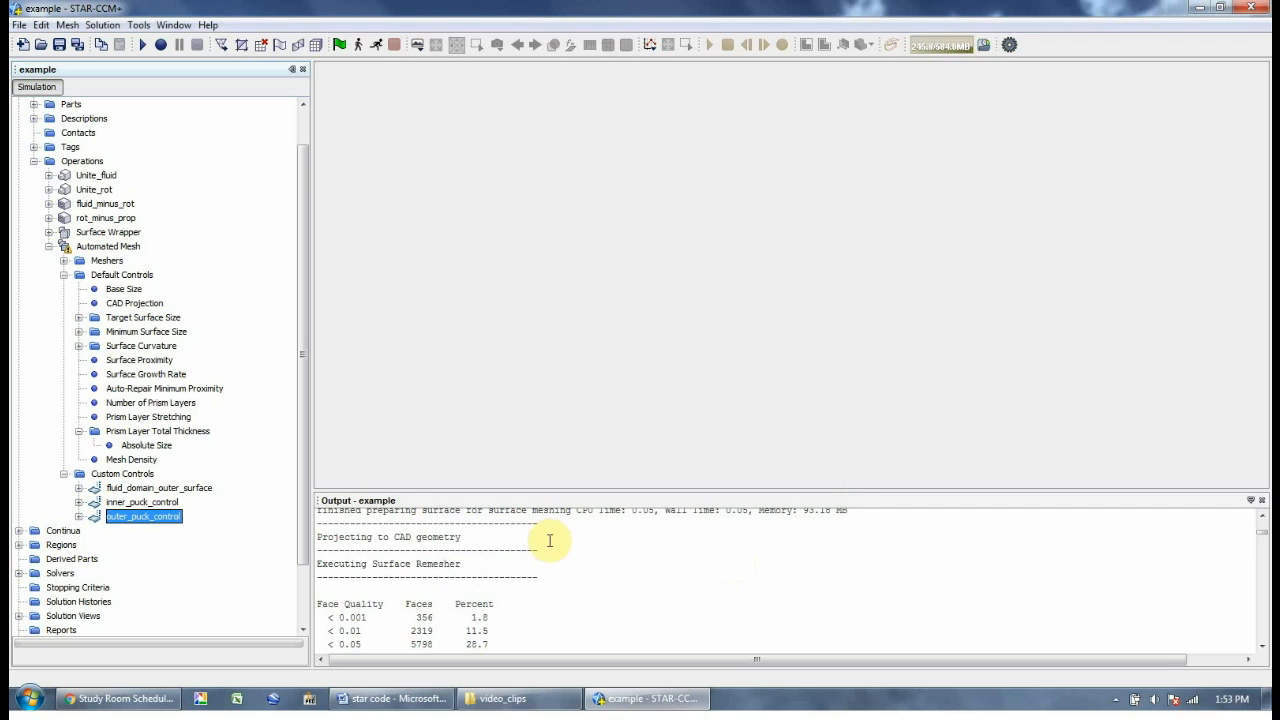
Add a fourth surface control under Custom Controls
click(102, 476)
right_click(108, 480)
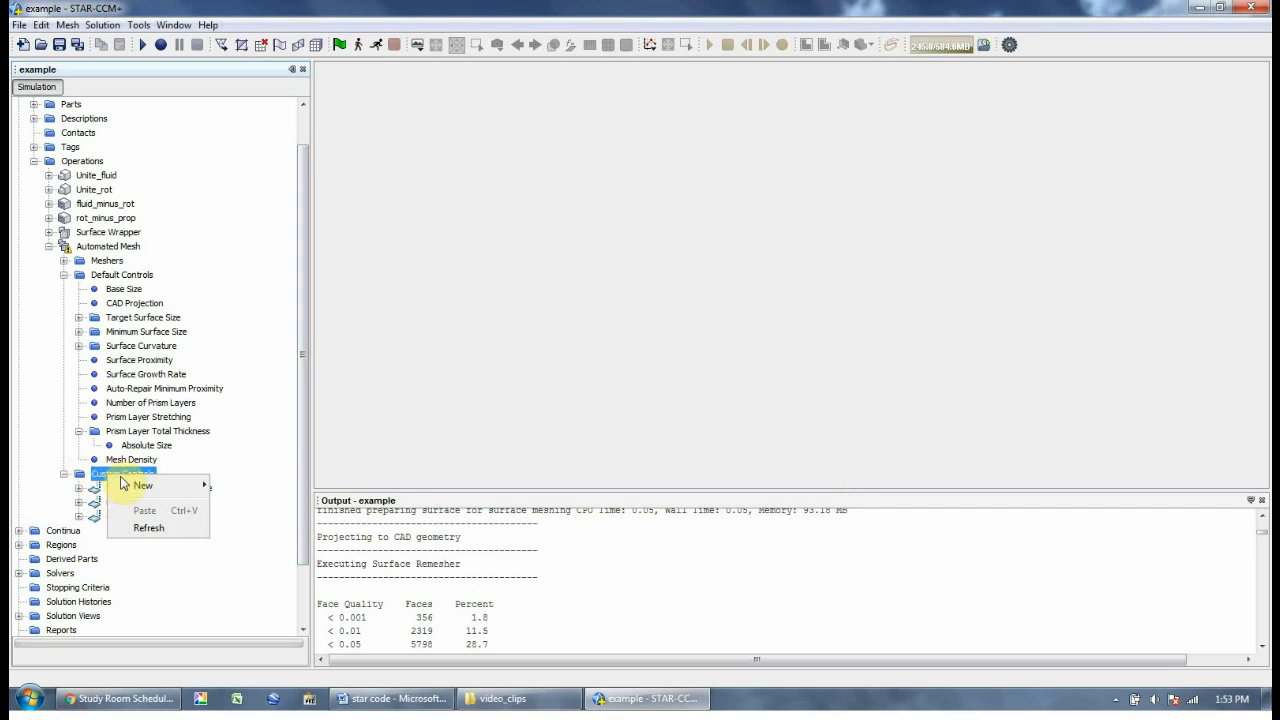
mouse_move(137, 486)
click(233, 503)
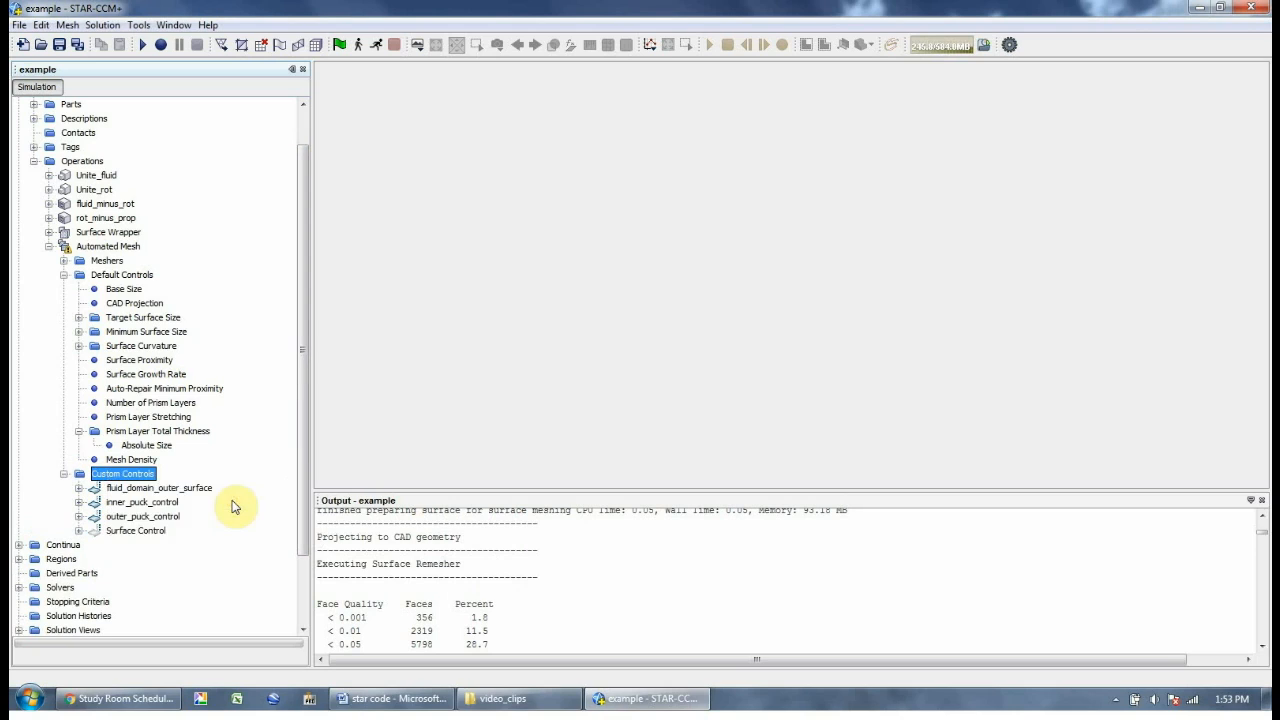
Rename the new surface control to prop and open its settings
click(150, 516)
right_click(151, 533)
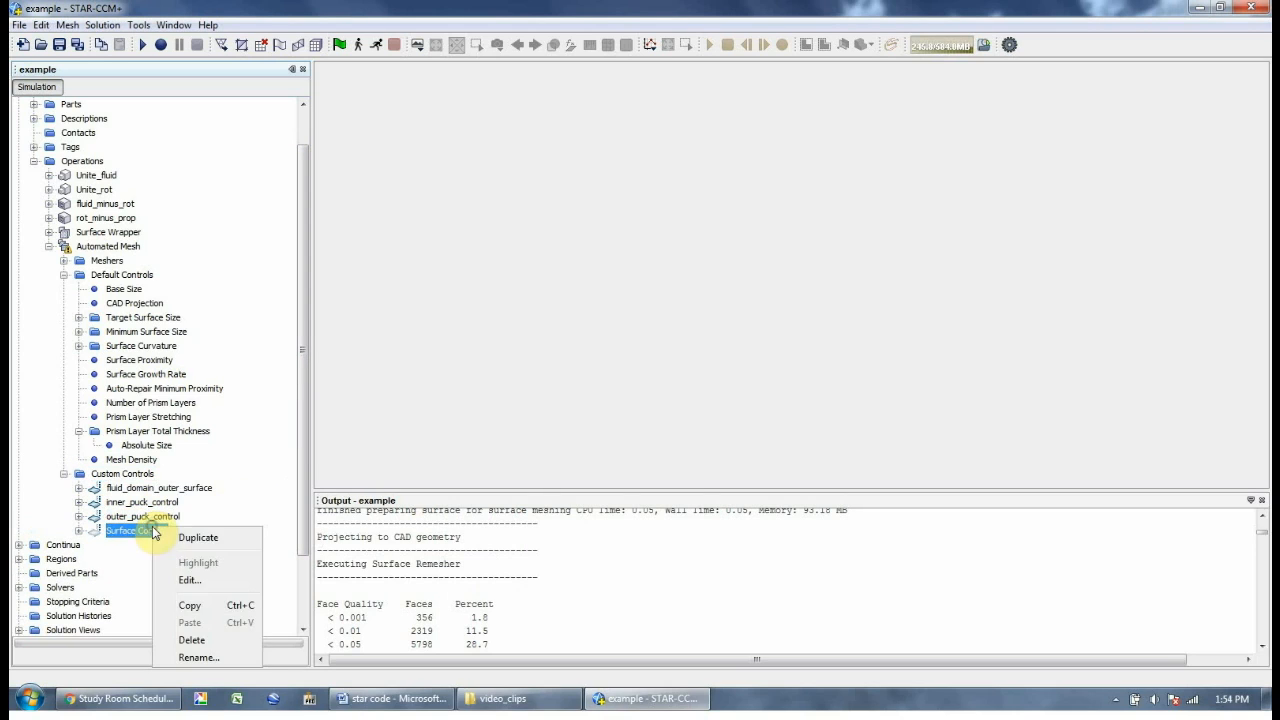
click(189, 655)
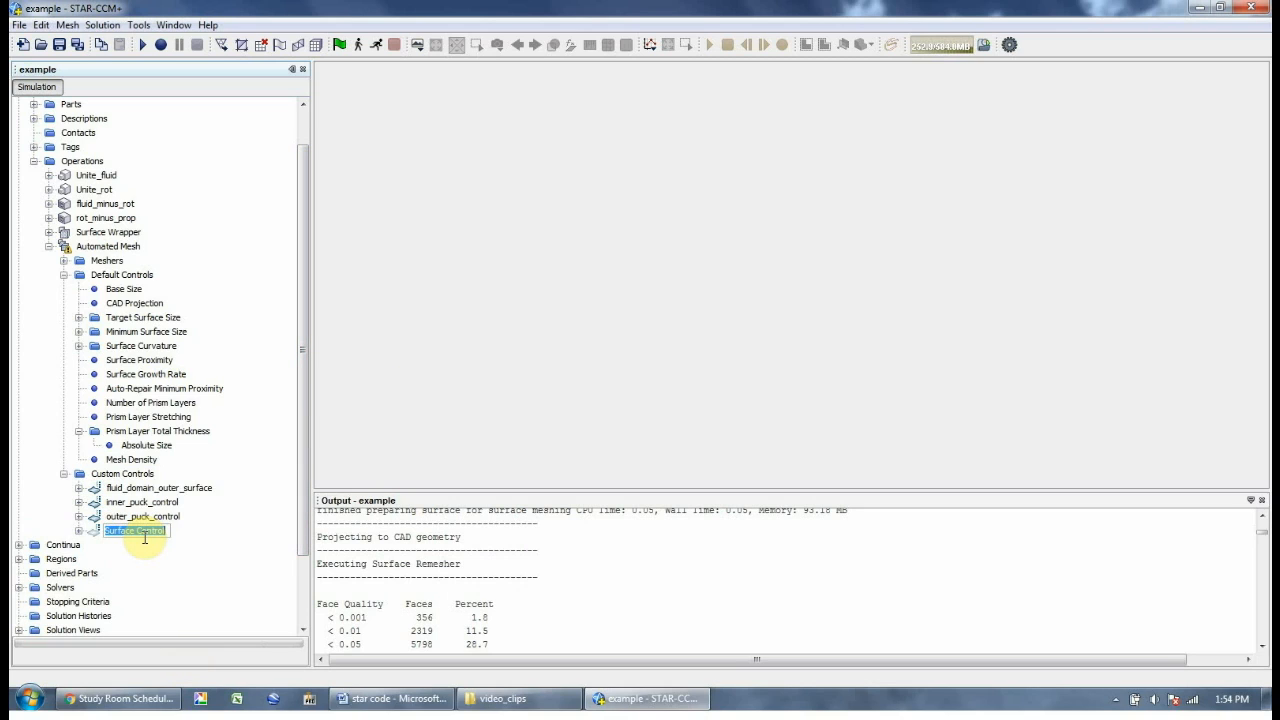
text(prop)
key(Return)
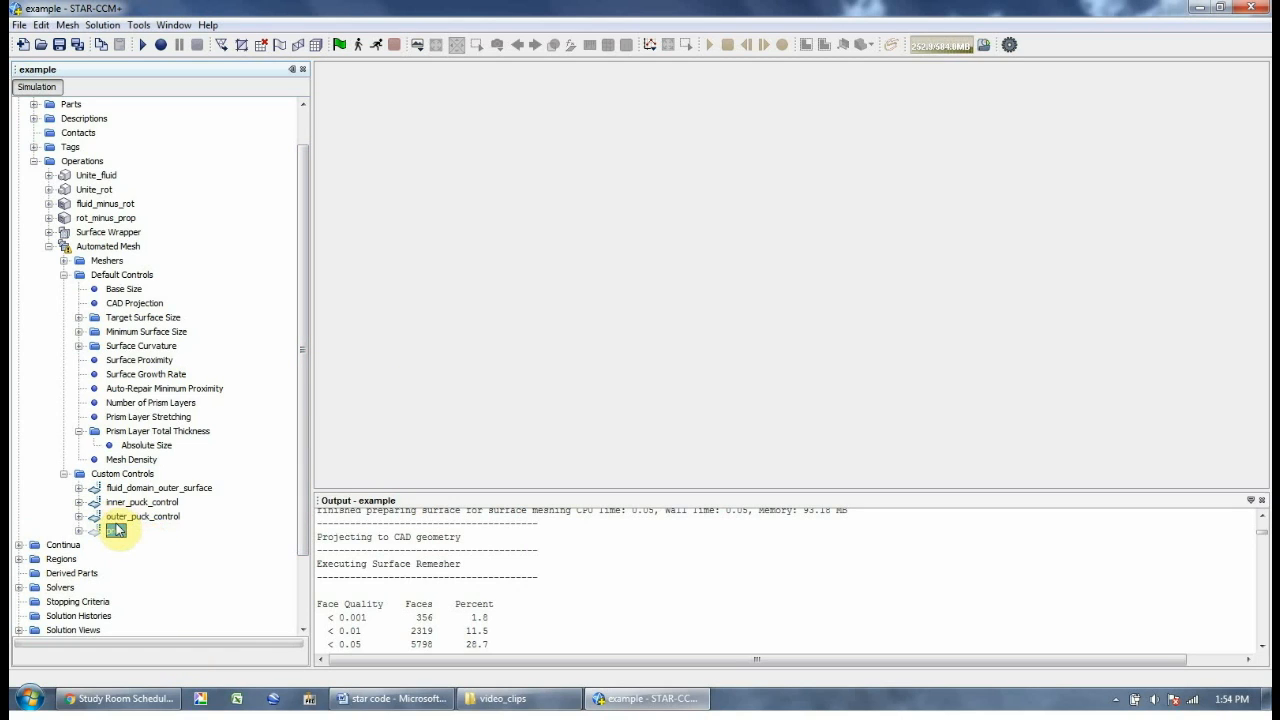
double_click(116, 533)
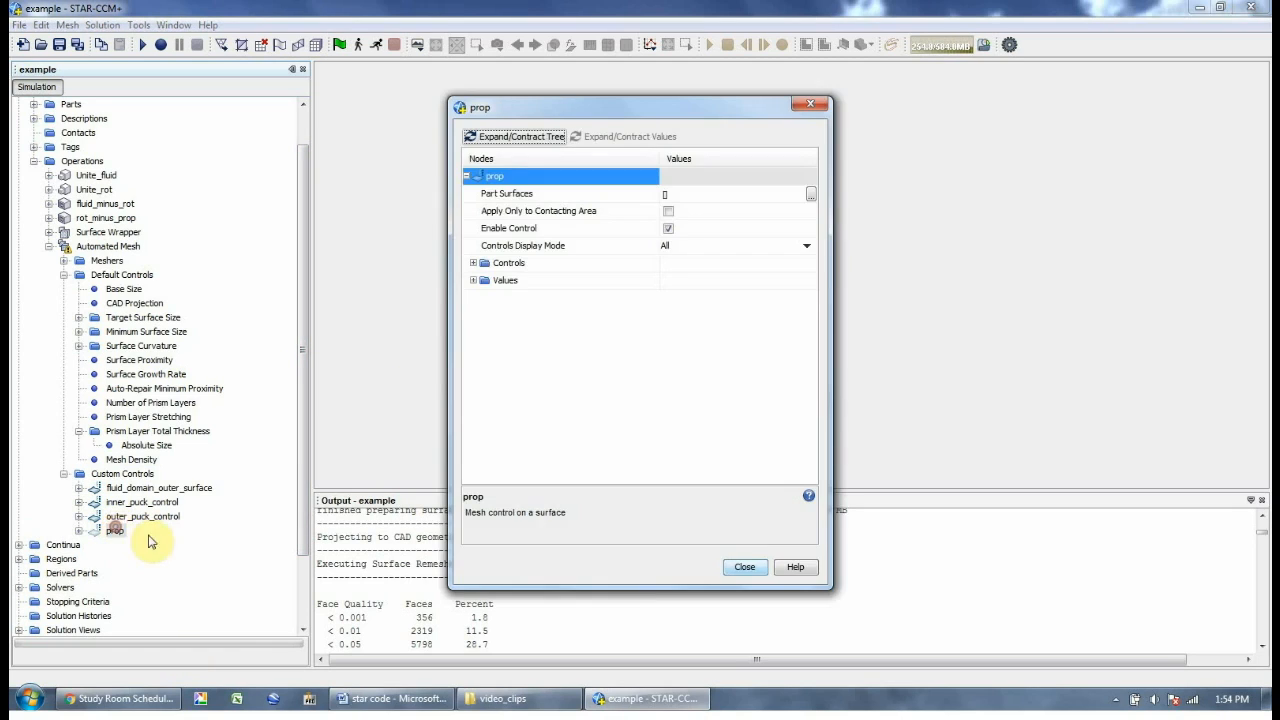
Apply the prop control to the rot_minus_prop.prop.Srf1 part surface
click(811, 194)
click(490, 250)
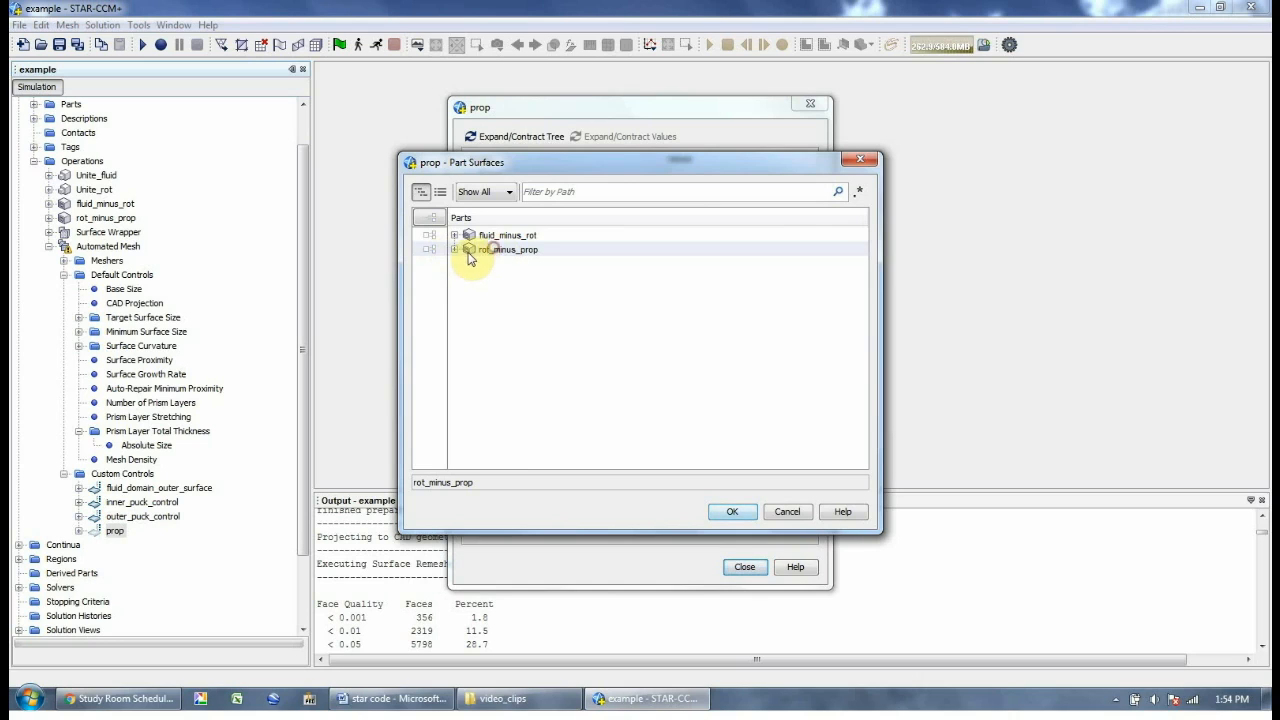
click(455, 249)
click(469, 263)
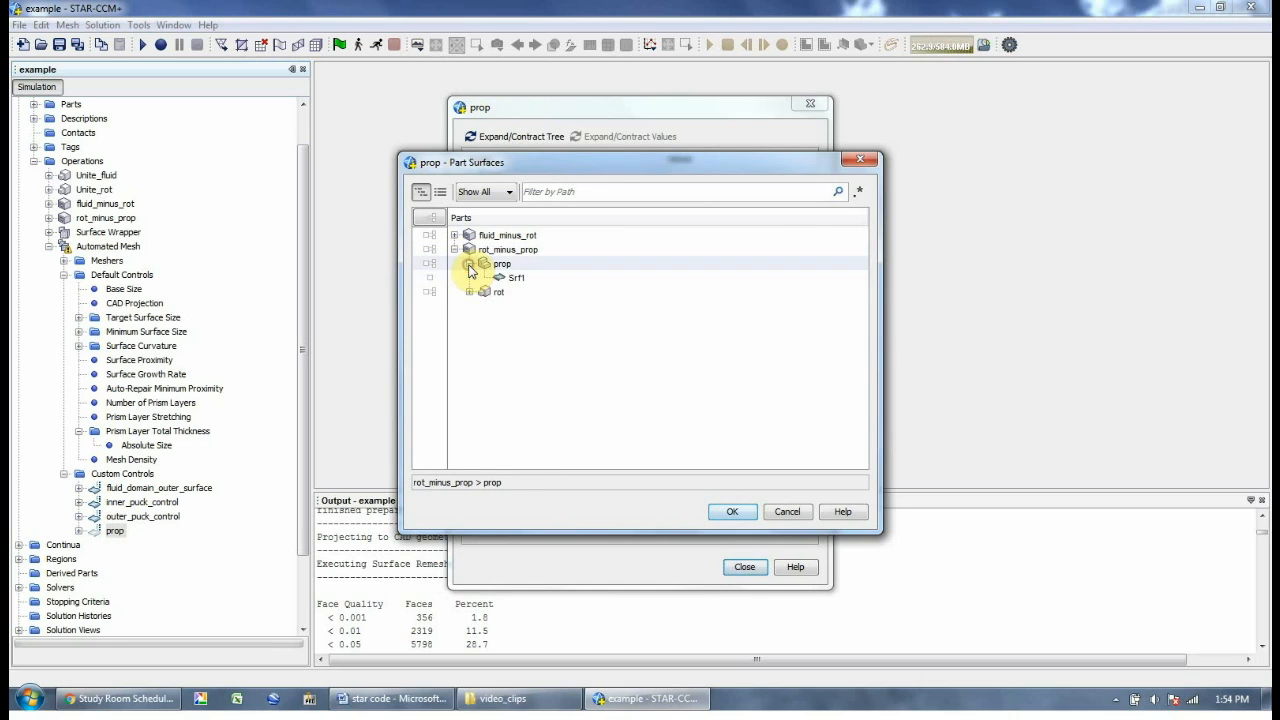
click(517, 277)
click(731, 513)
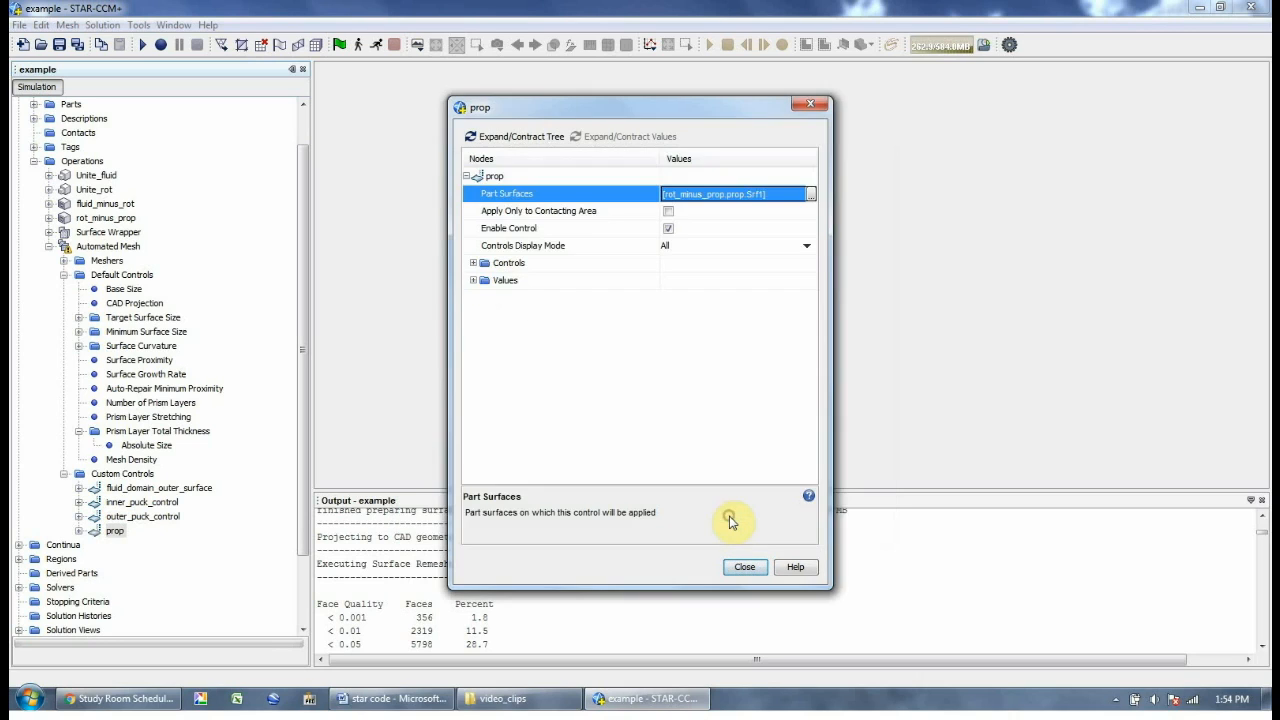
Set the prop control's Target and Minimum Surface Size to Specify Custom Value
double_click(518, 265)
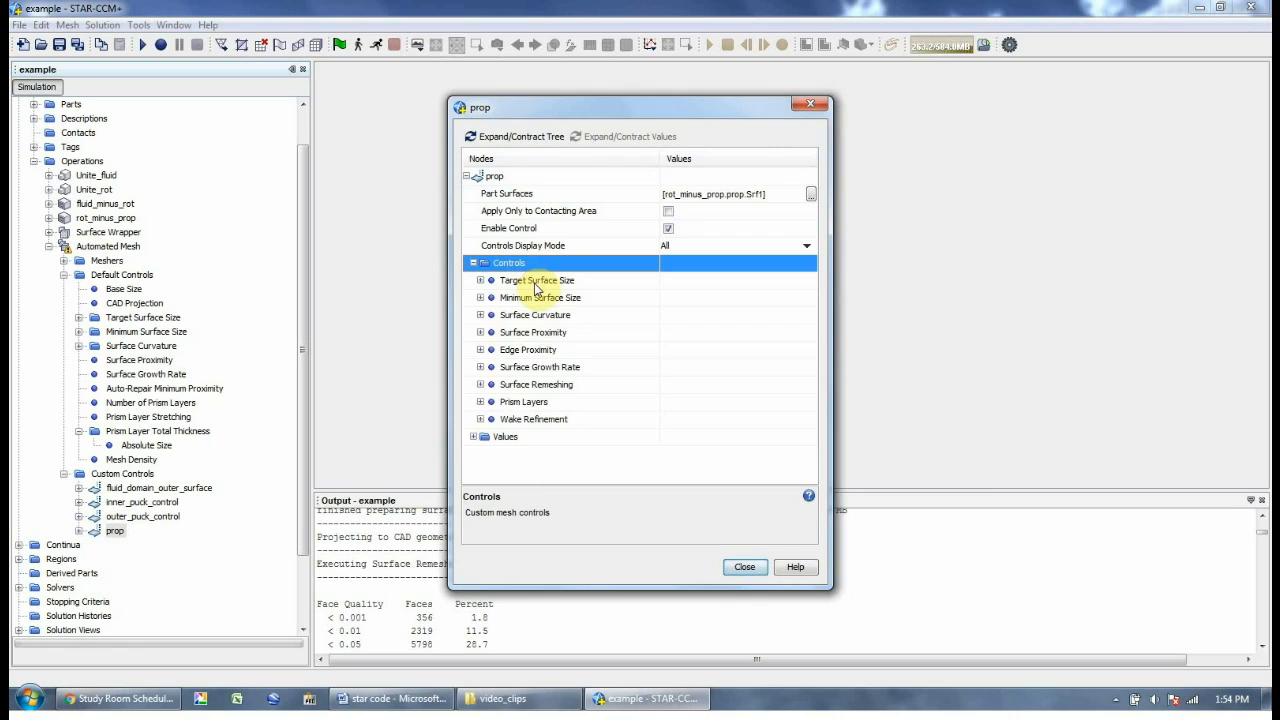
double_click(536, 283)
click(680, 297)
click(684, 321)
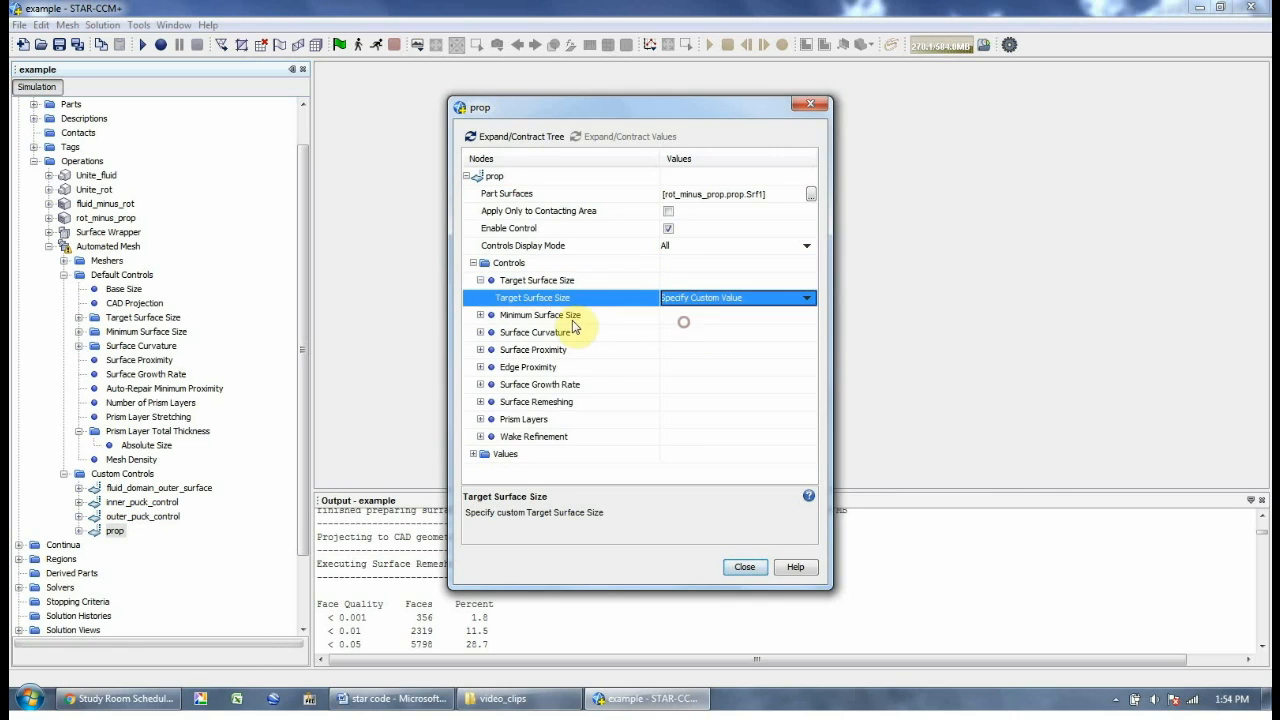
double_click(572, 316)
click(683, 332)
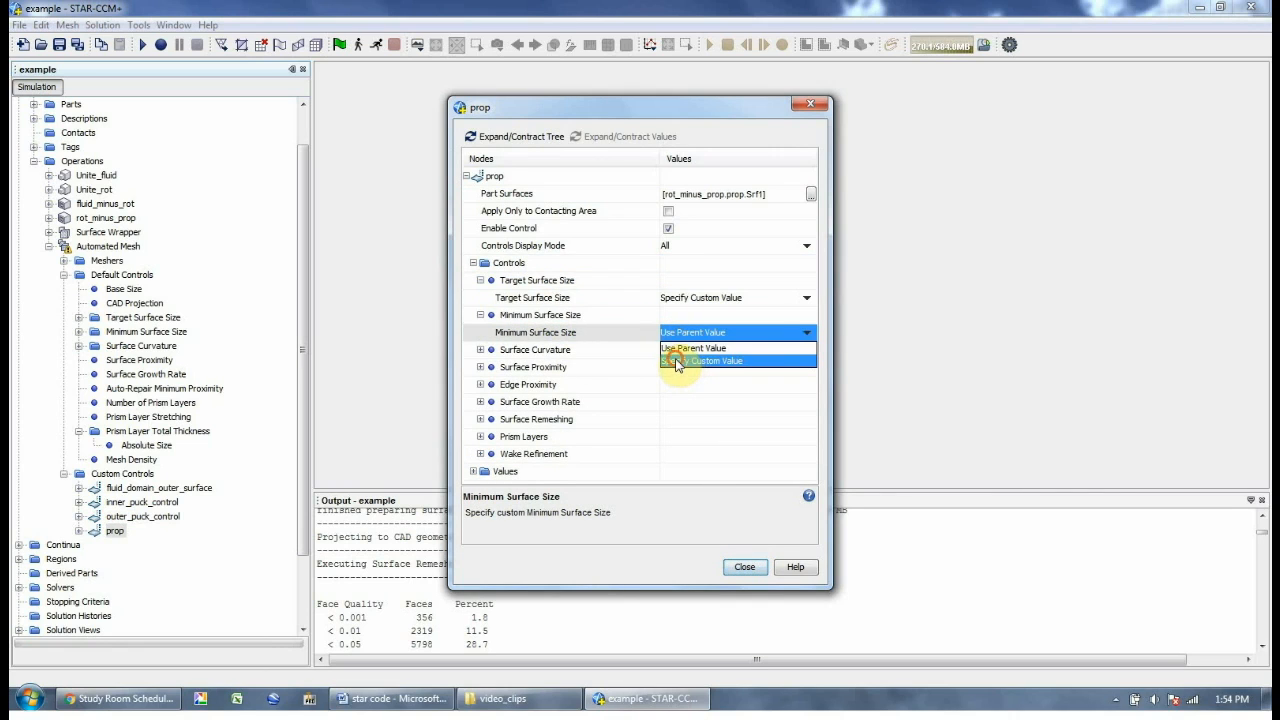
click(676, 361)
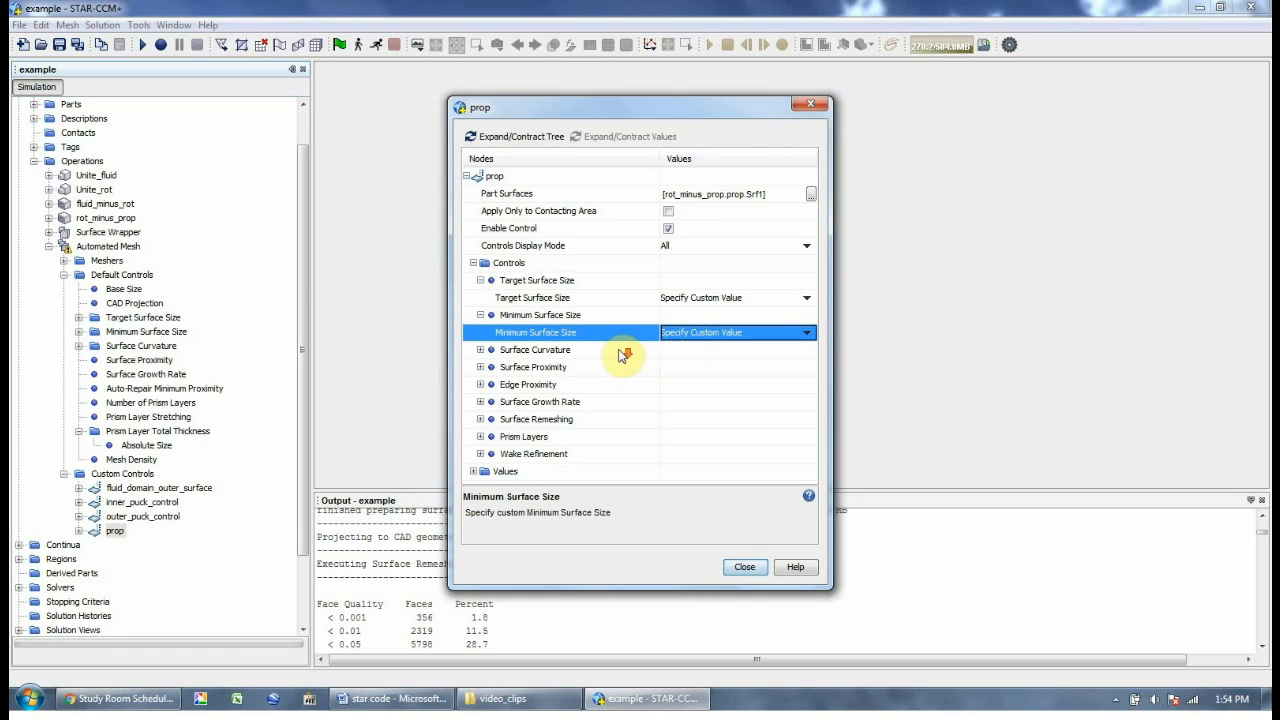
Customize the prop control's prism layers, enabling custom layer count and total thickness
double_click(541, 438)
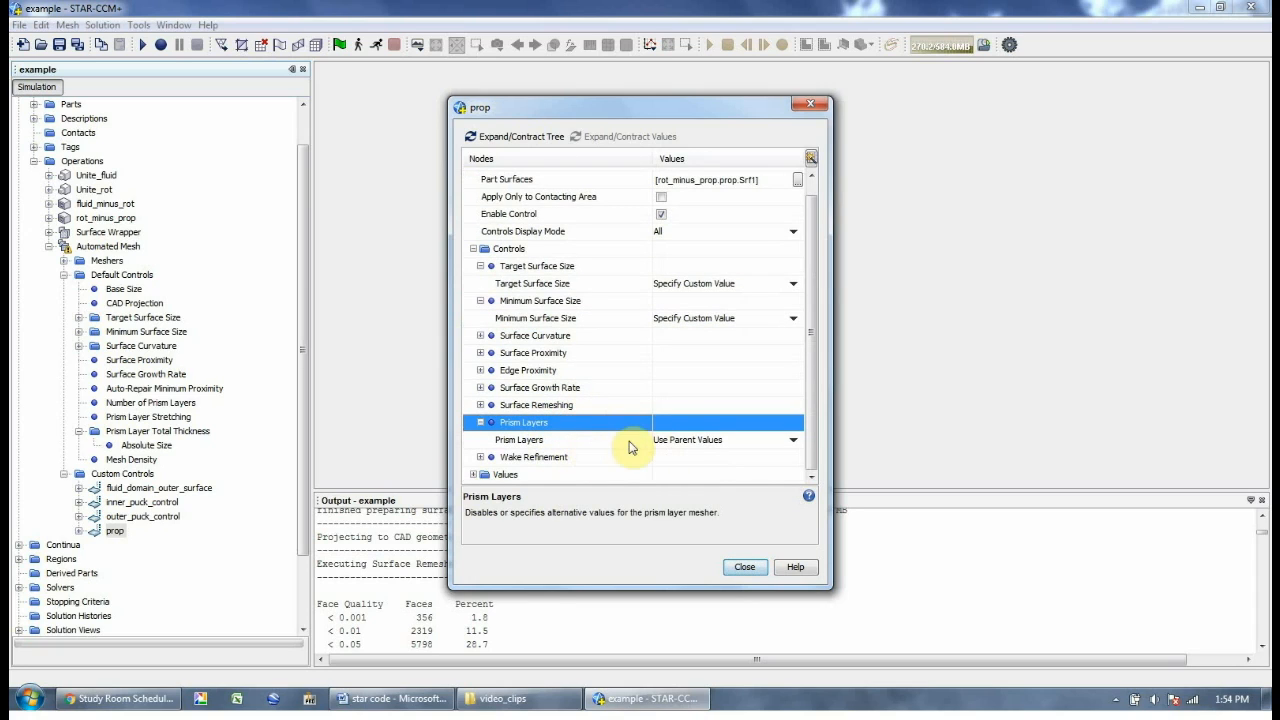
click(688, 440)
click(693, 468)
double_click(556, 442)
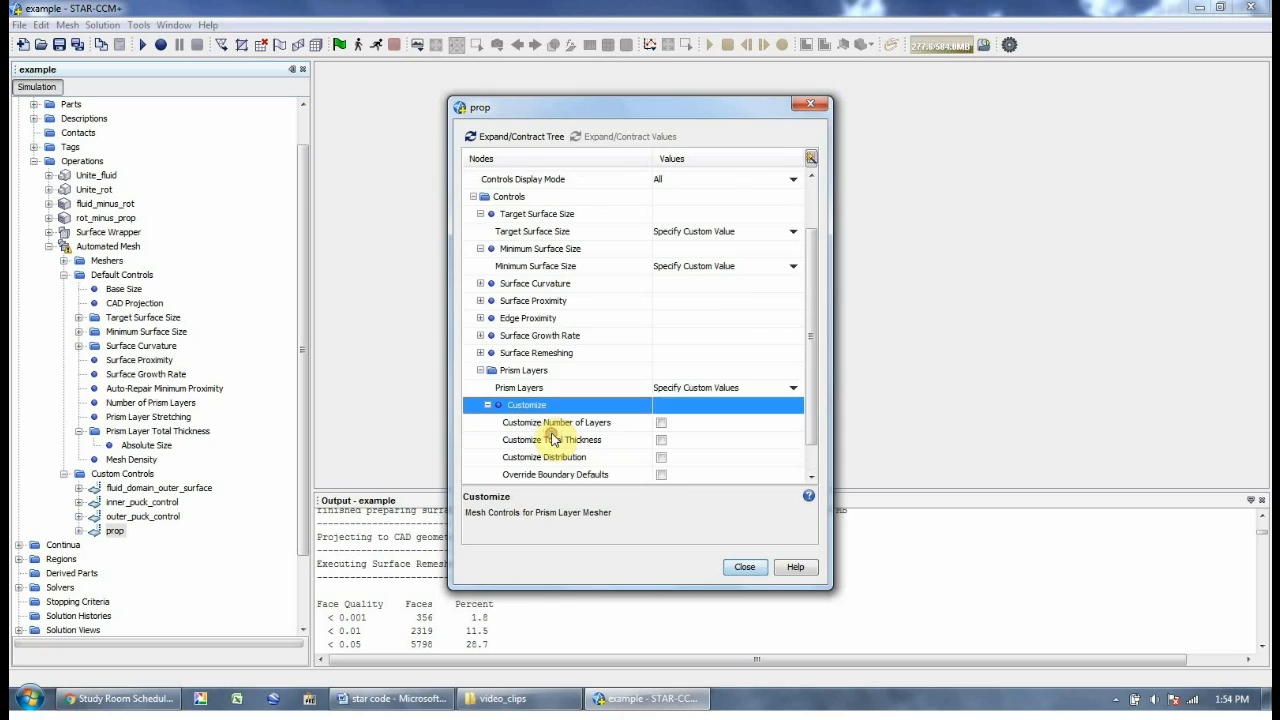
scroll(659, 429, down, 1)
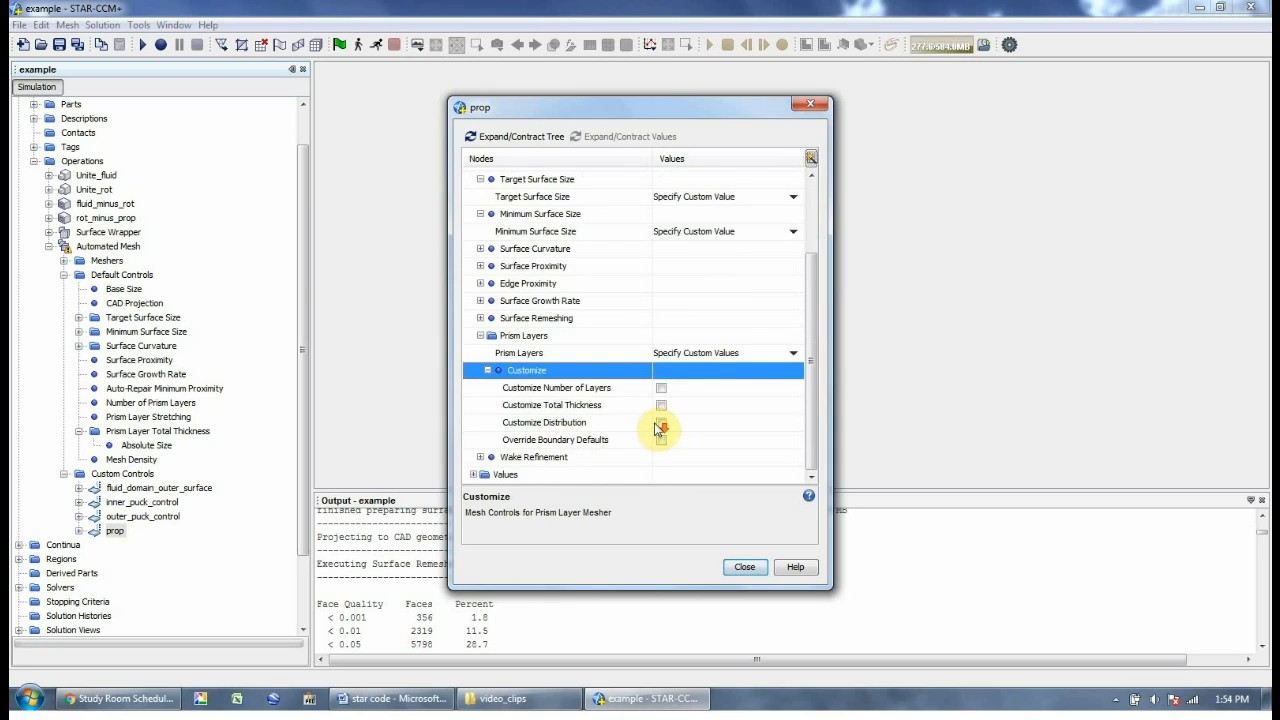
click(691, 385)
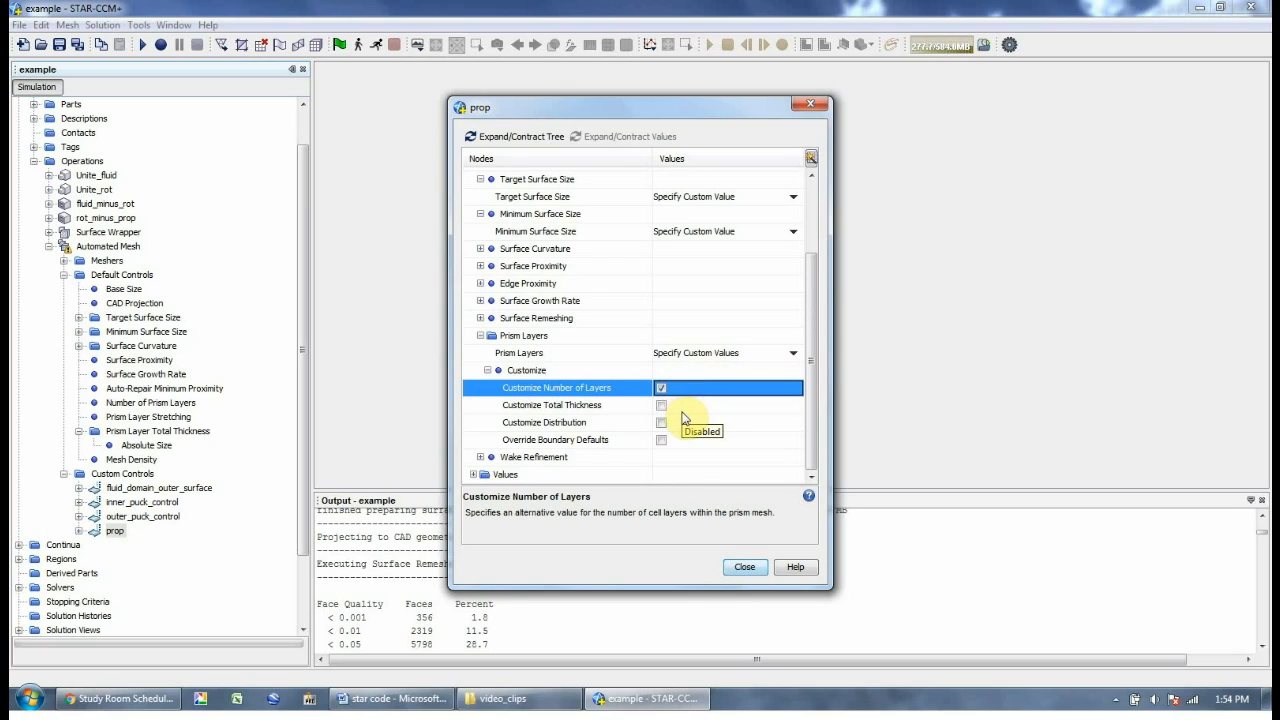
click(682, 408)
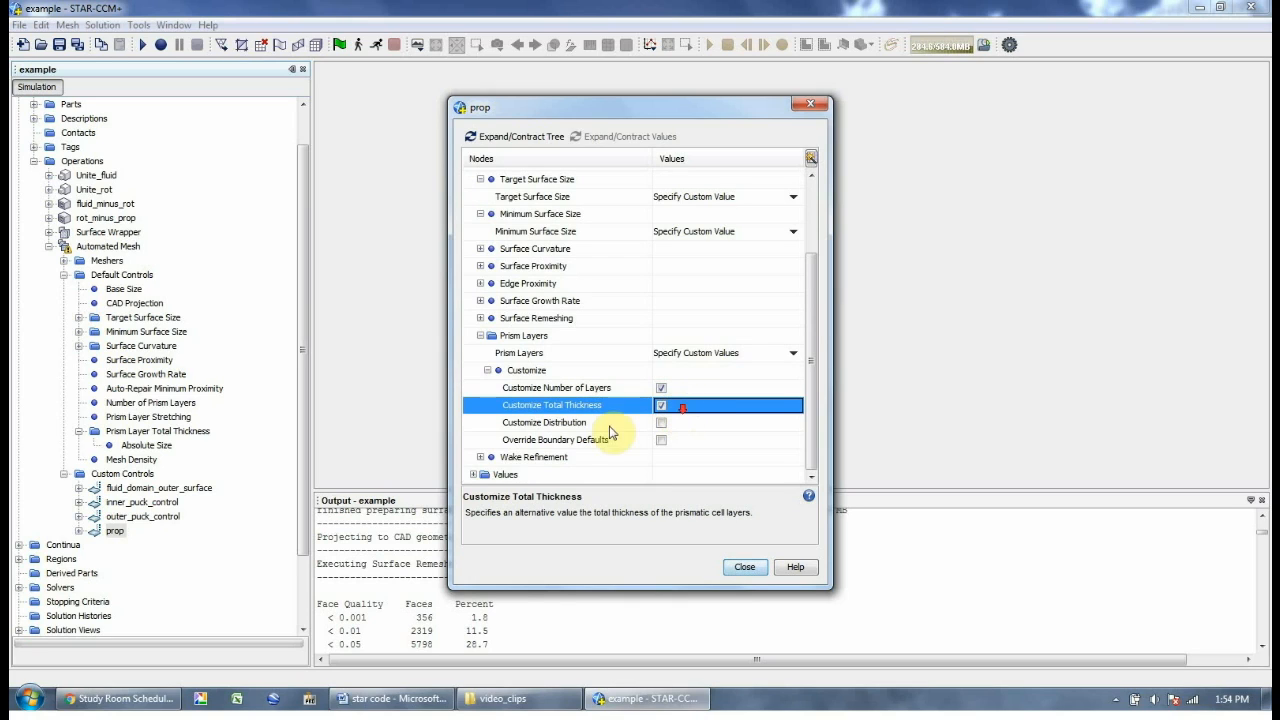
Turn on wake refinement for the prop control and close its properties
click(548, 457)
double_click(550, 459)
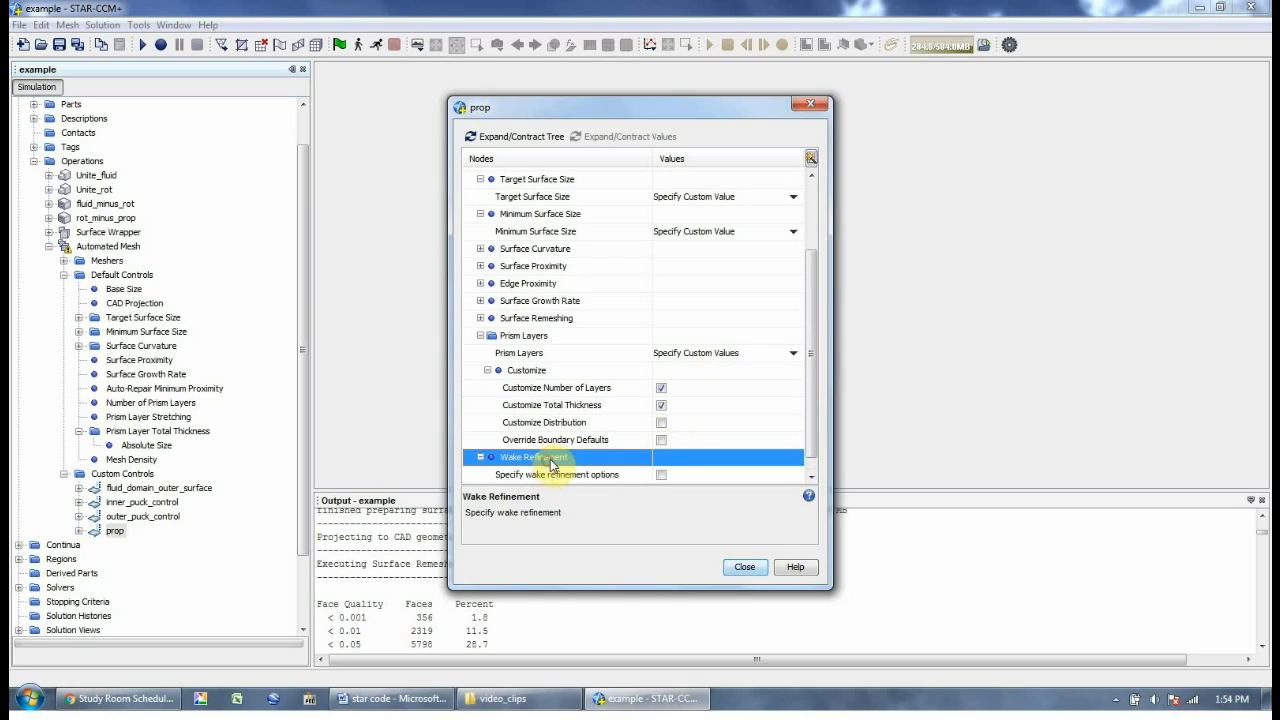
click(587, 458)
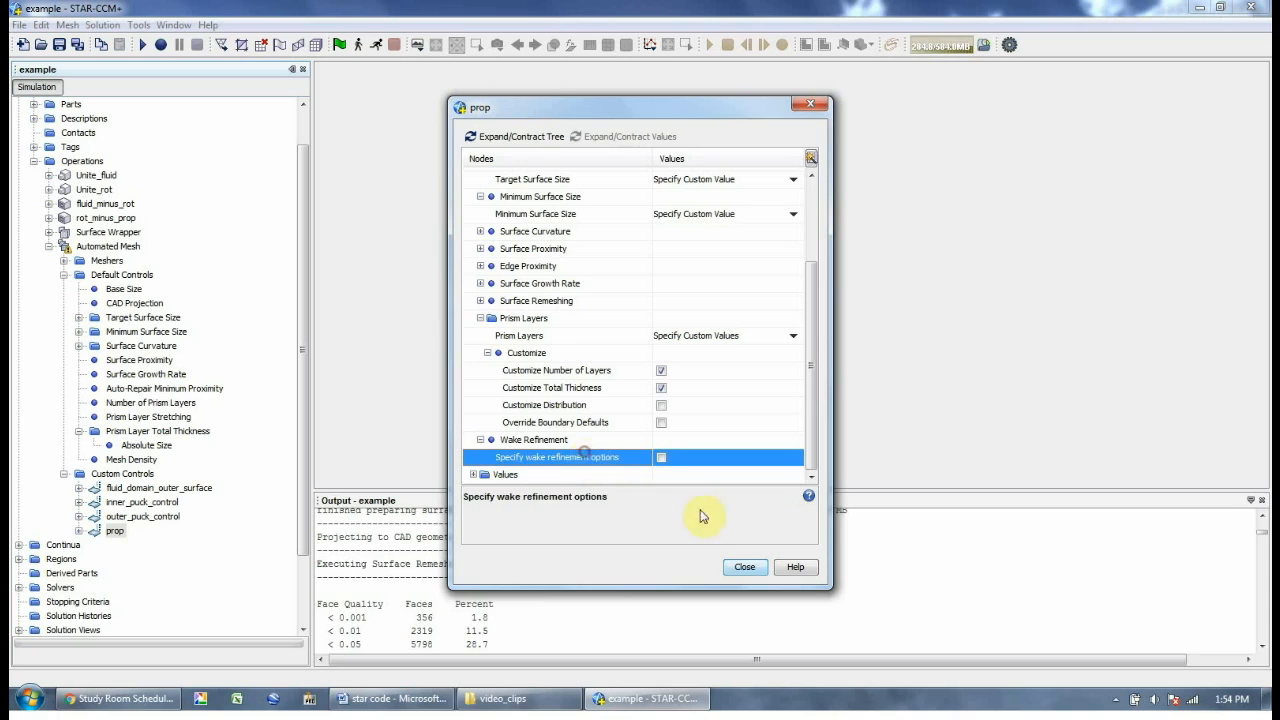
click(660, 457)
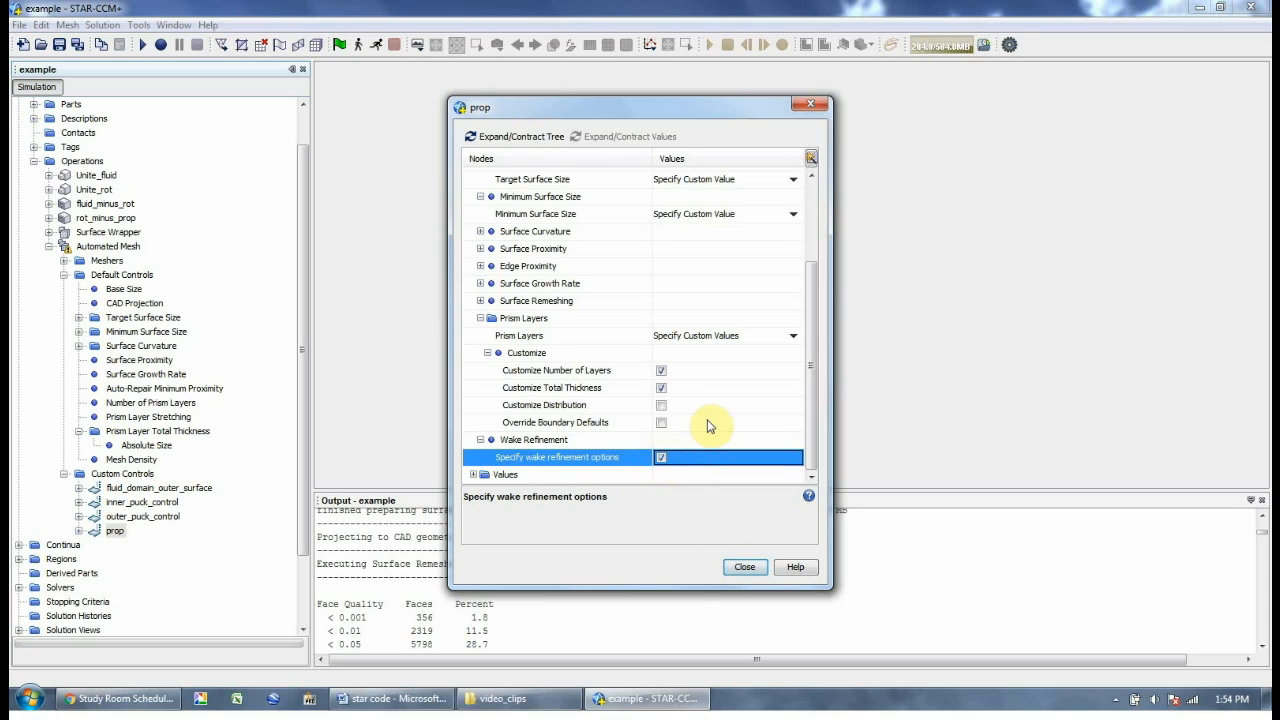
click(742, 566)
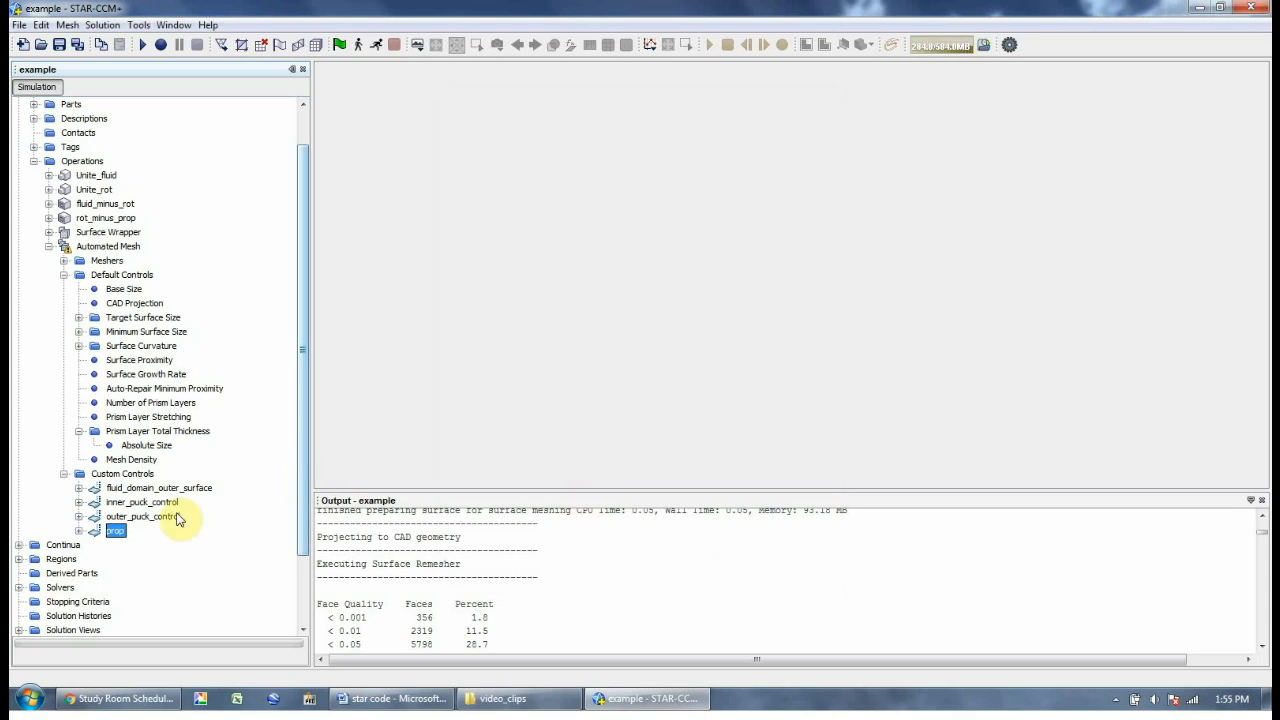
Reopen the prop control's properties via Edit and widen the window
right_click(113, 533)
click(163, 582)
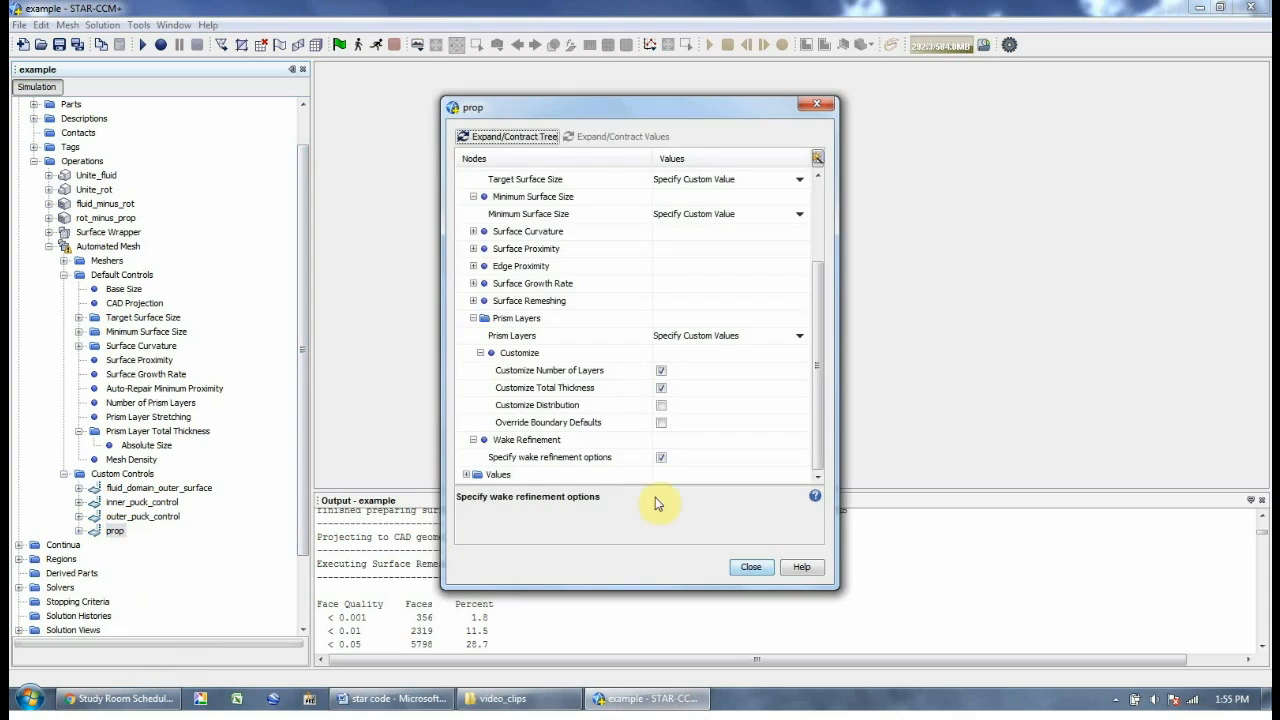
click(746, 568)
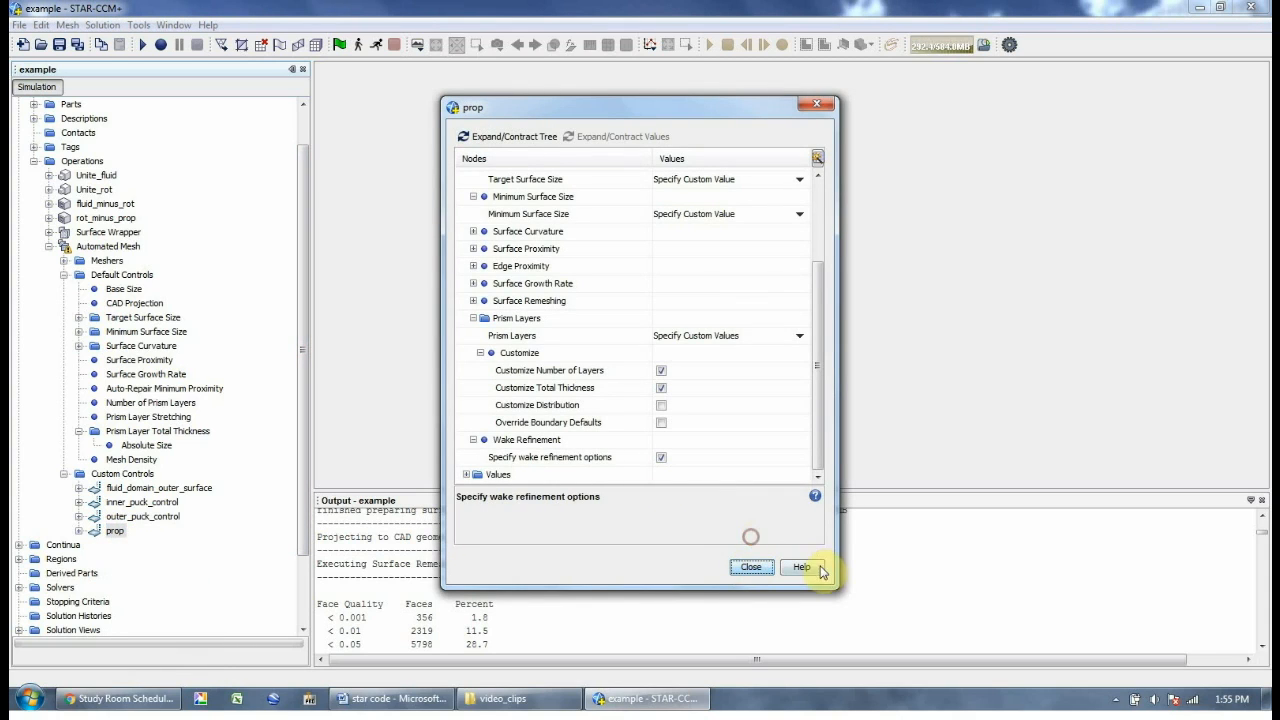
drag(838, 588, 1030, 598)
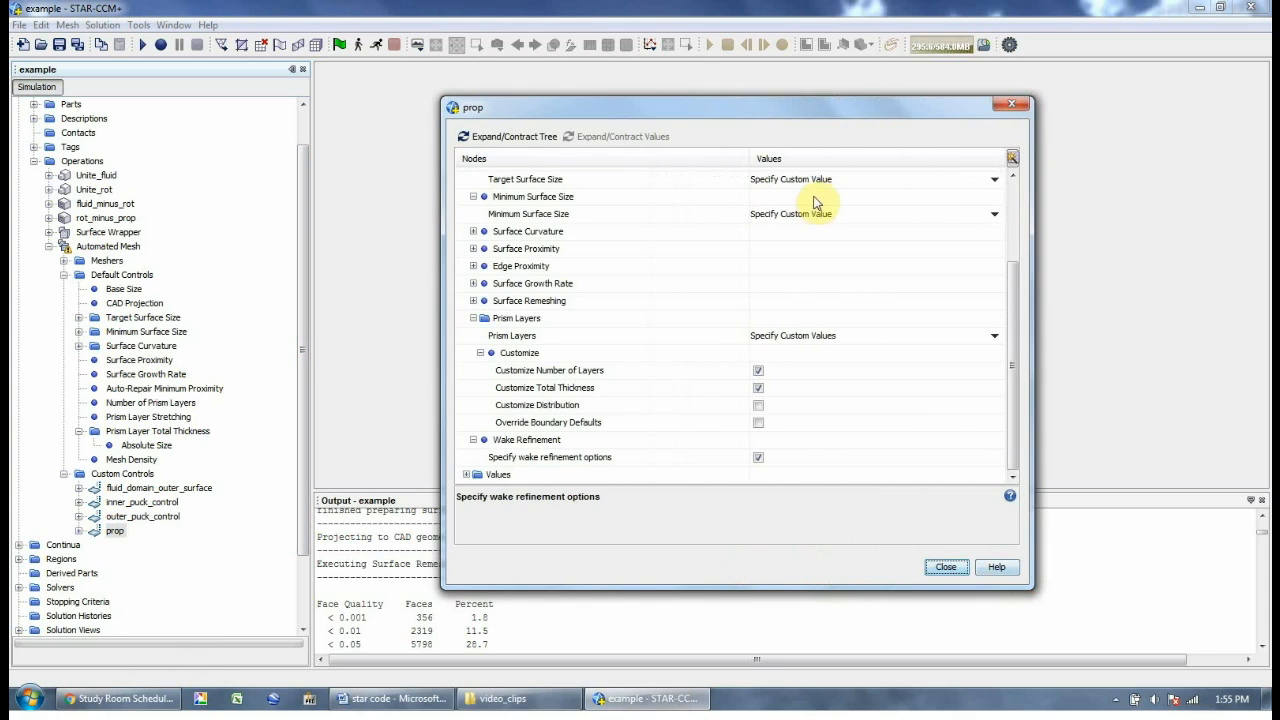
Set the prop control's target surface size to 5 percent of base
click(466, 475)
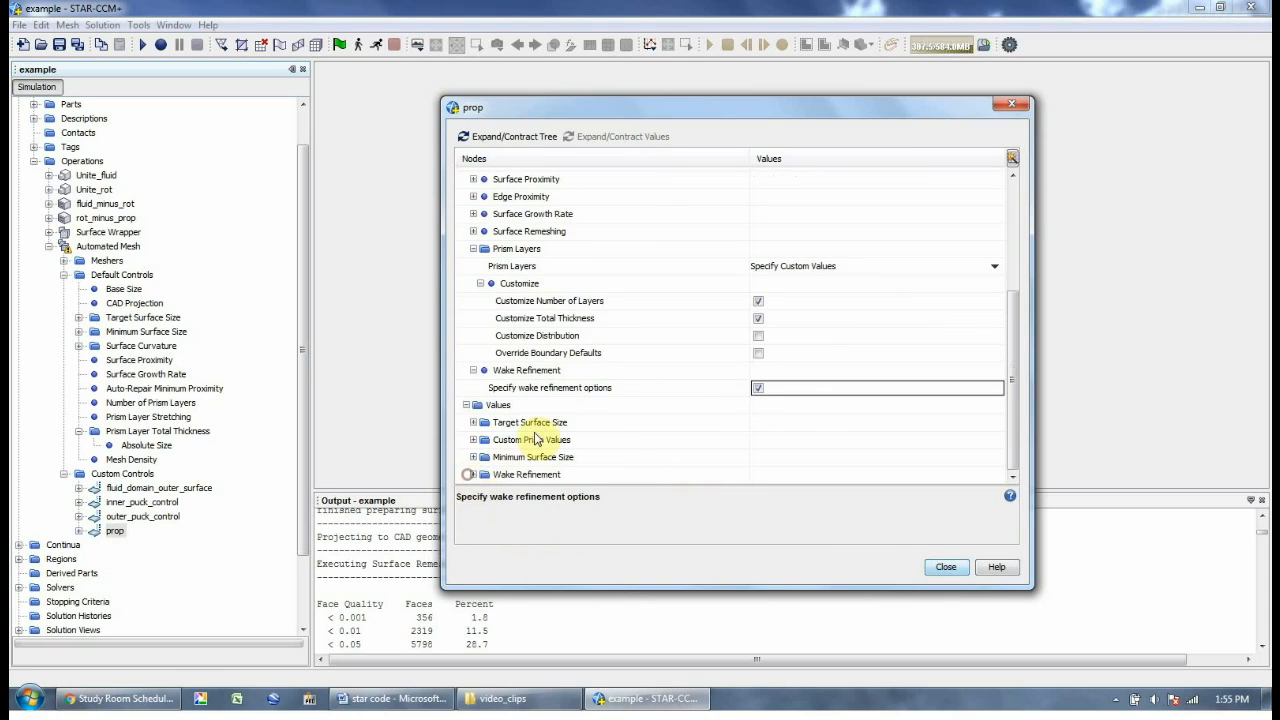
click(571, 428)
double_click(571, 428)
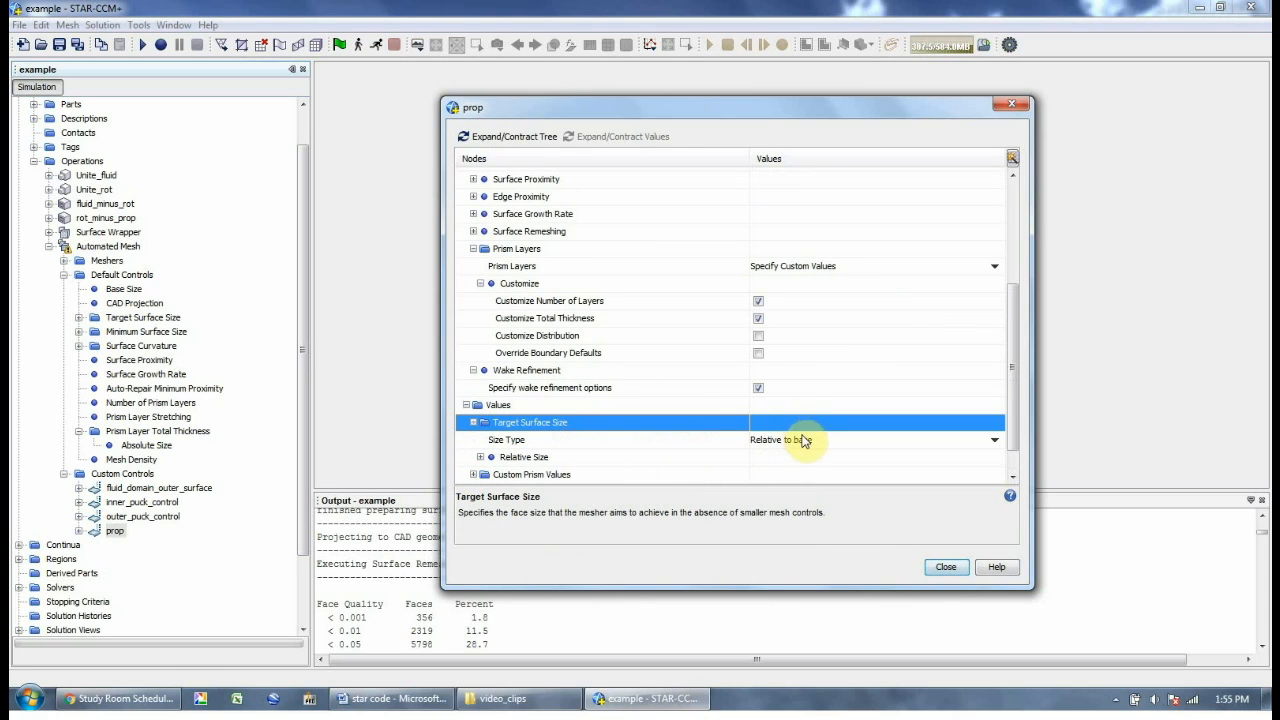
click(675, 438)
click(770, 440)
click(770, 440)
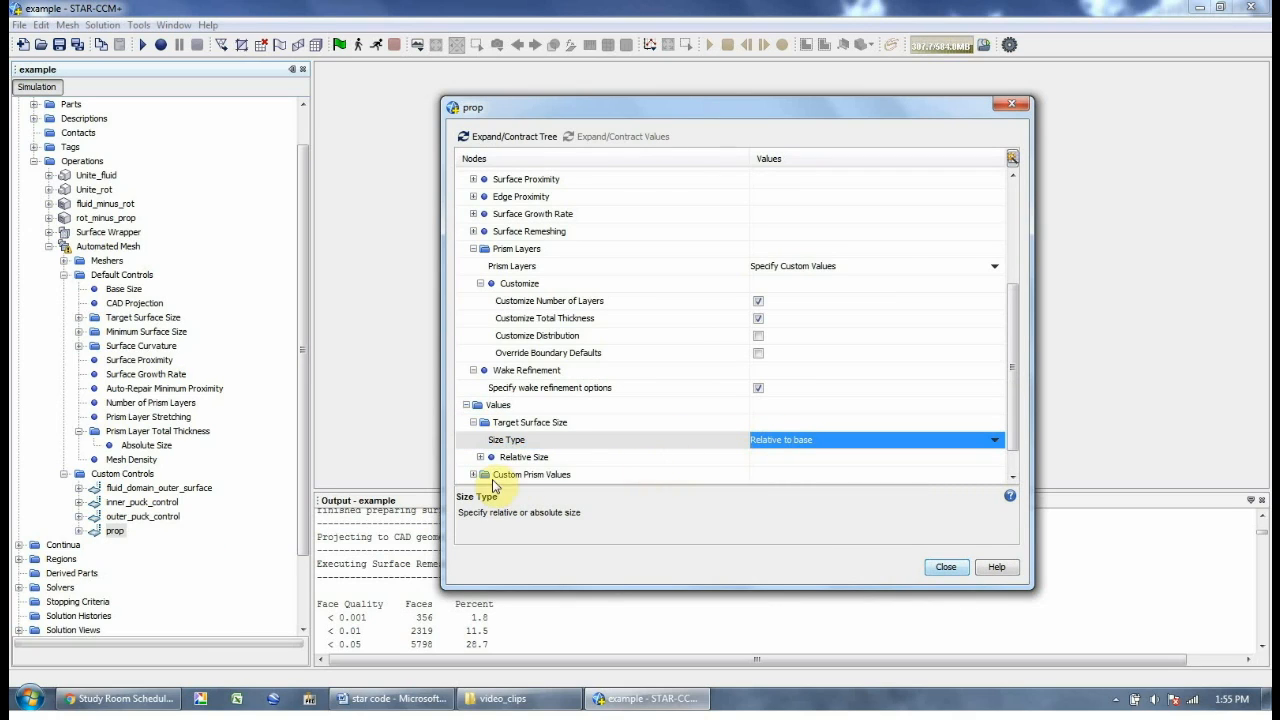
double_click(524, 457)
click(765, 457)
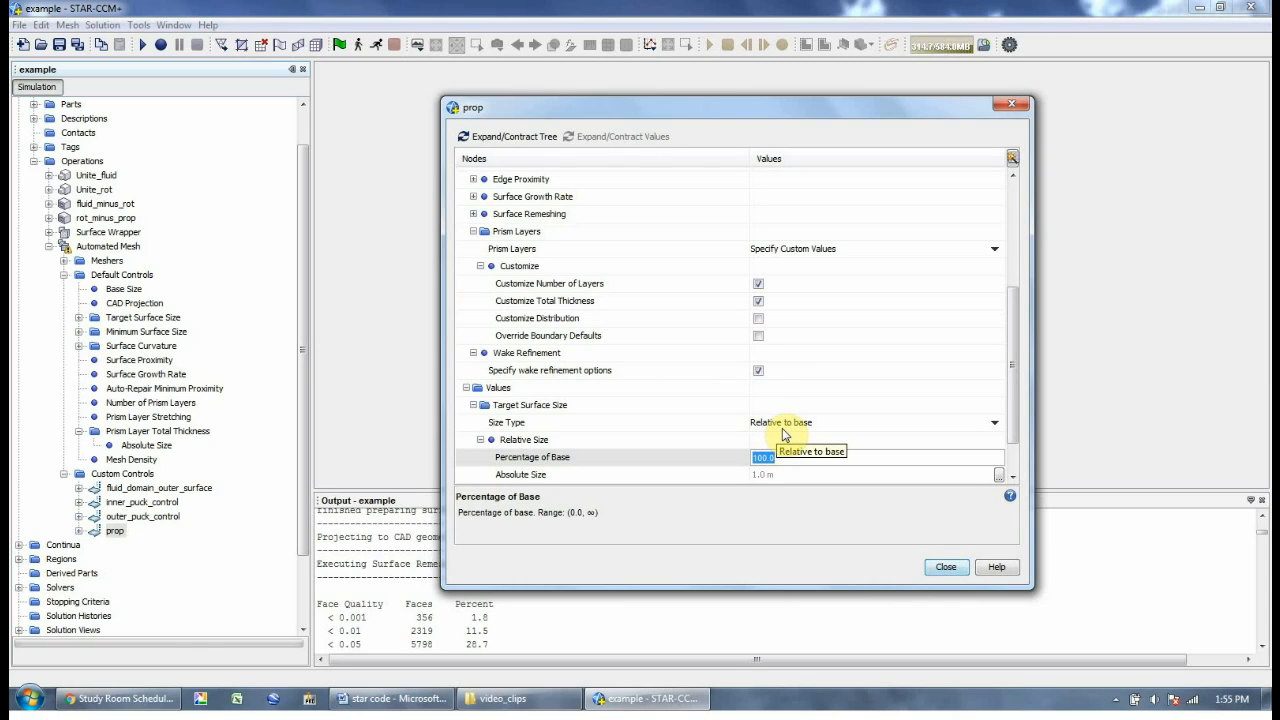
text(5)
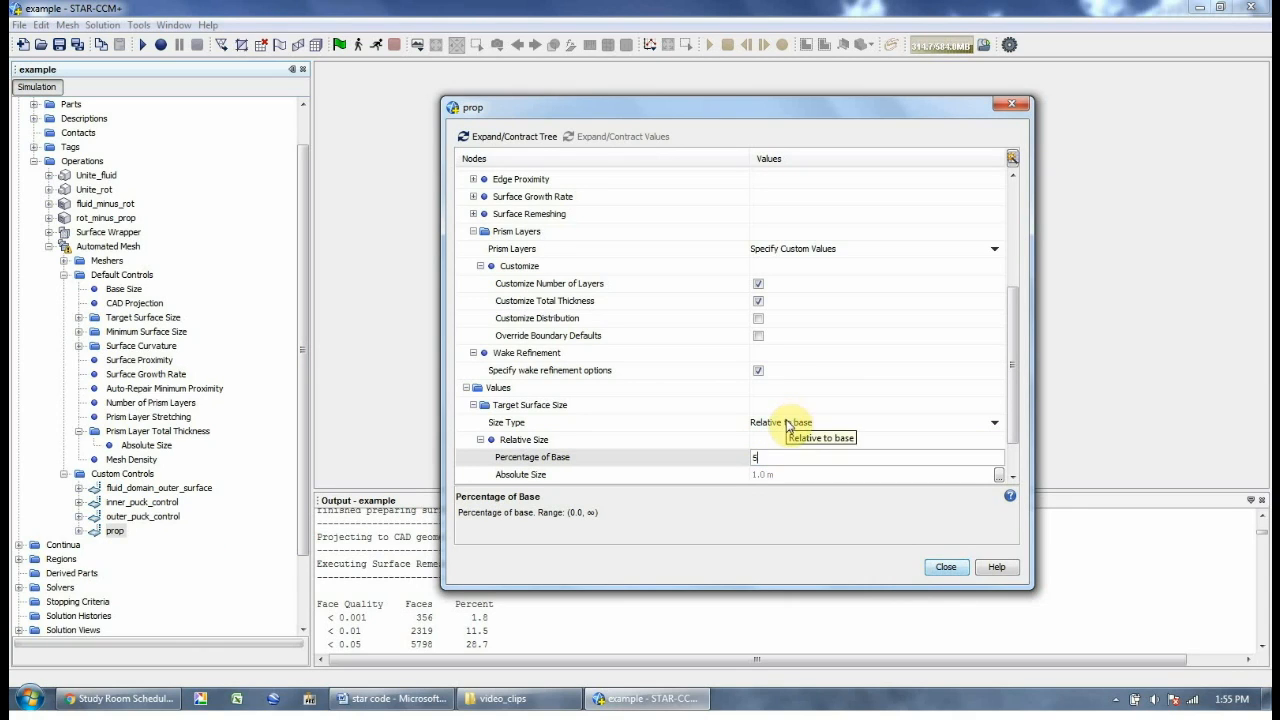
key(Return)
Set the prop control's minimum surface size to 2 percent of base
scroll(1010, 430, down, 1)
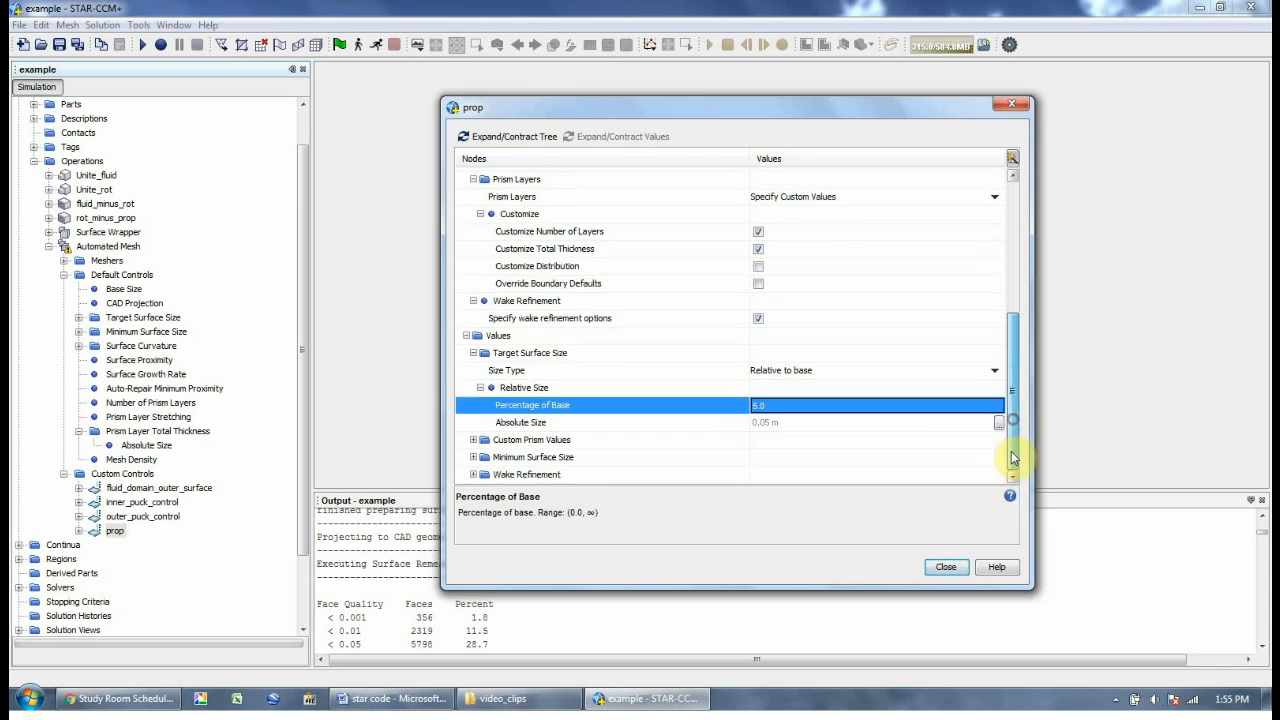
double_click(533, 458)
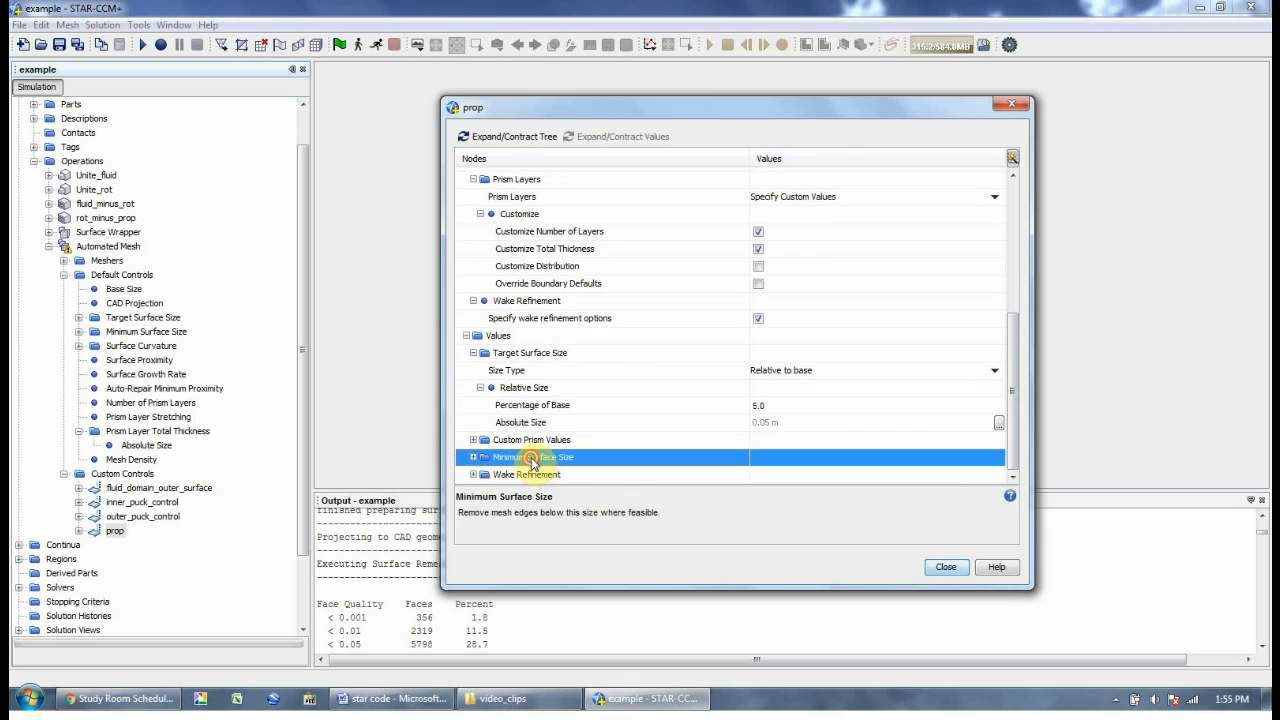
double_click(680, 474)
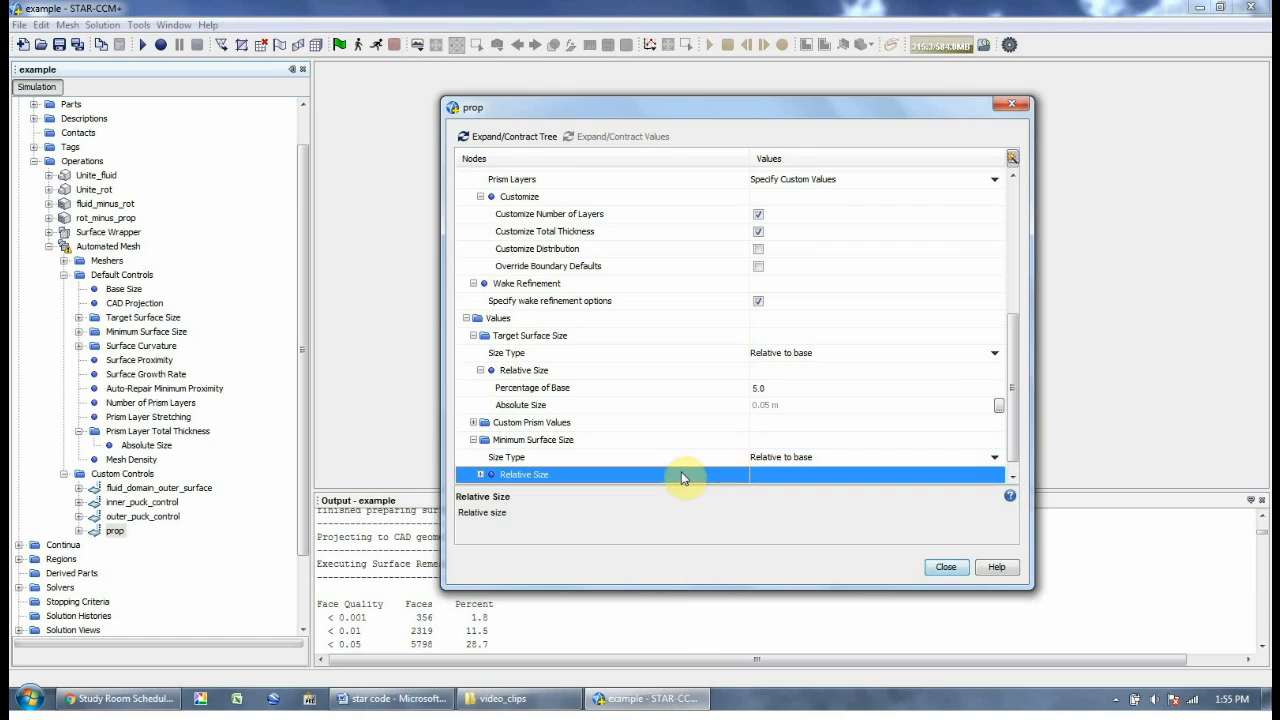
click(759, 457)
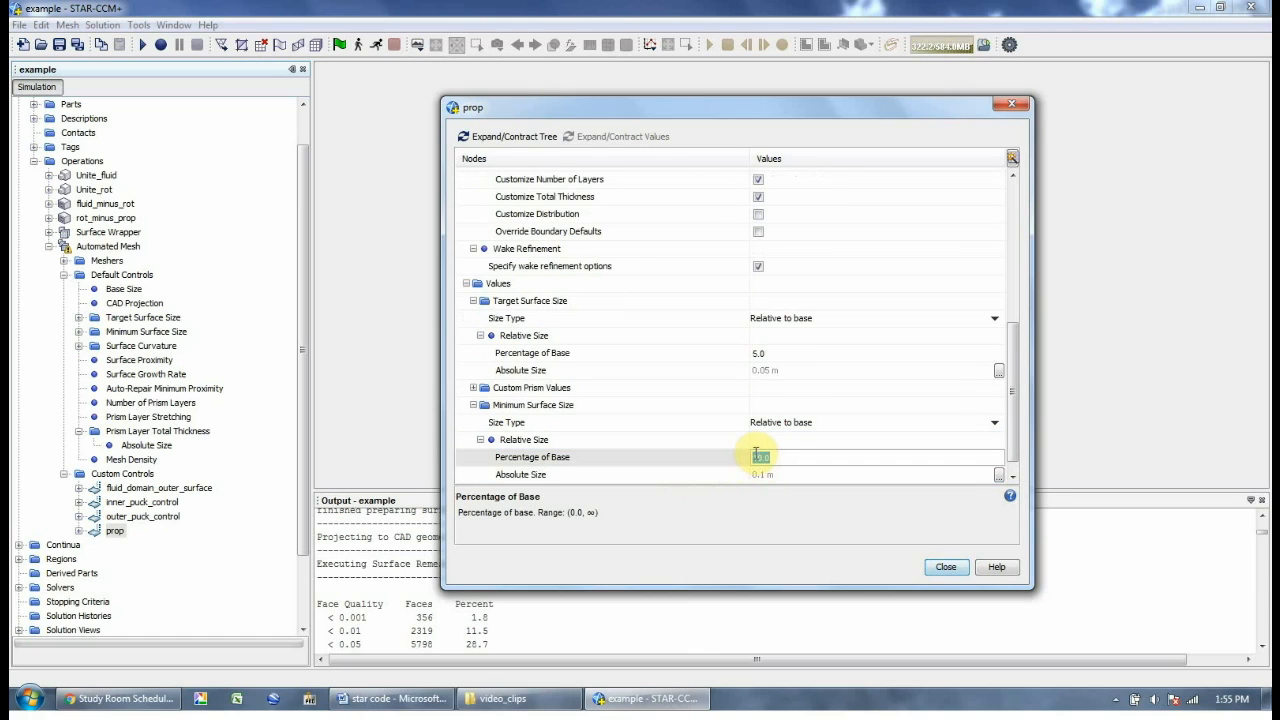
text(2)
key(Return)
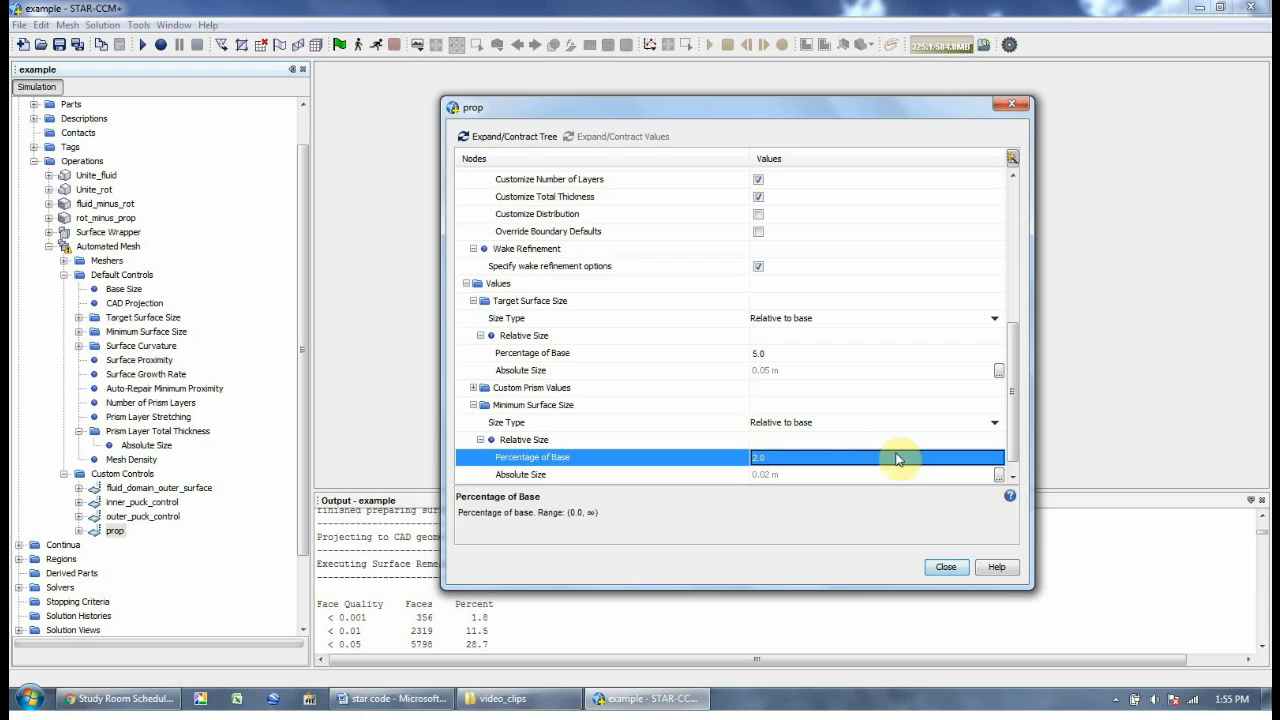
click(1012, 477)
Expand the prop wake refinement relative size and confirm 25.0 percent of base
double_click(552, 475)
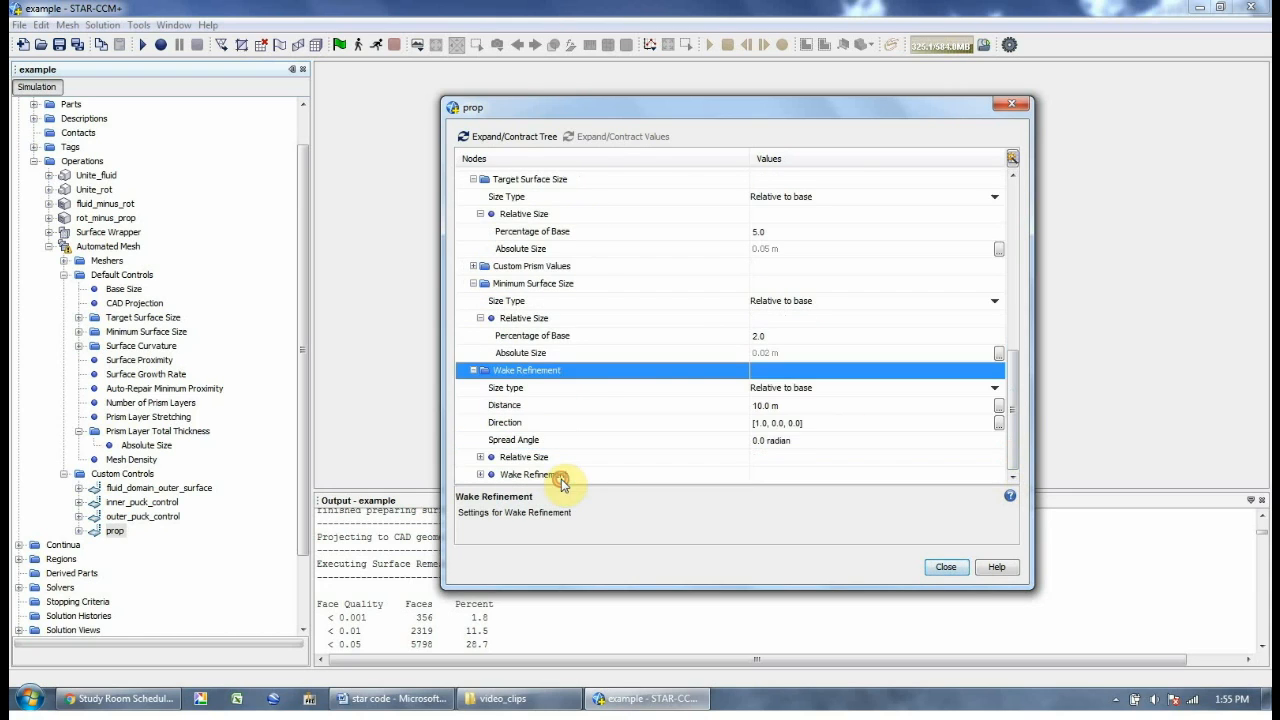
click(575, 459)
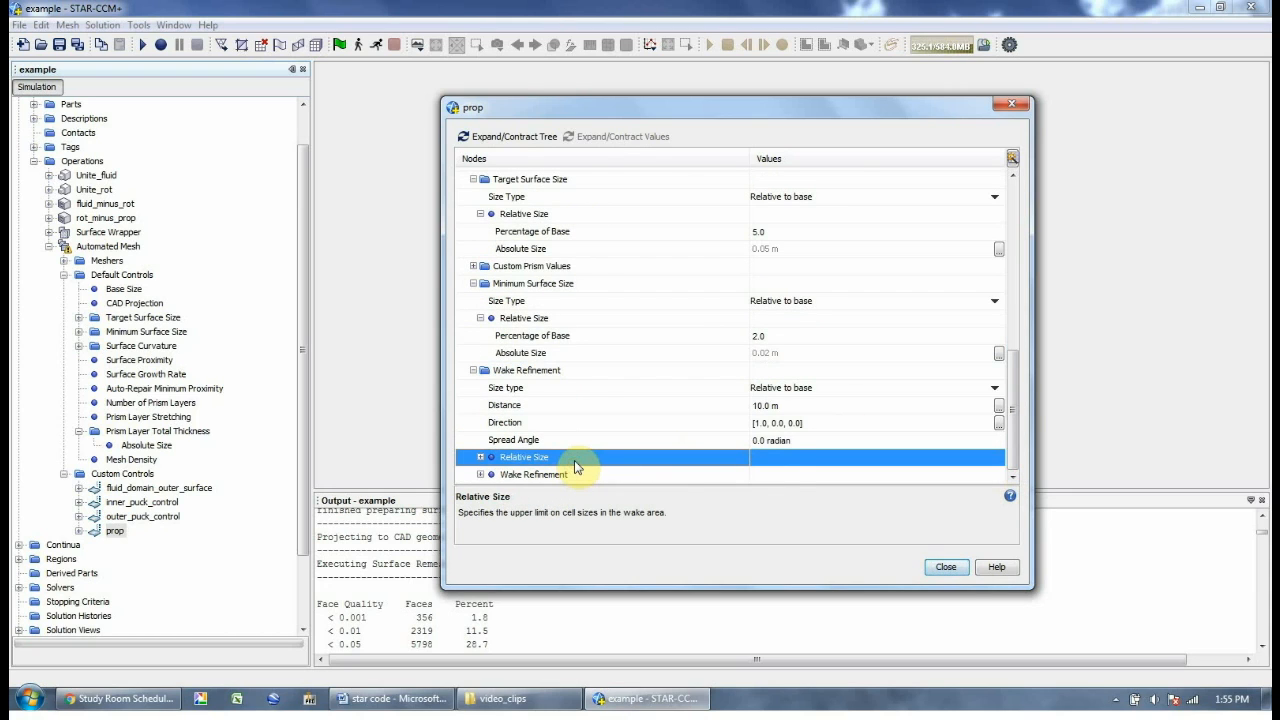
double_click(576, 463)
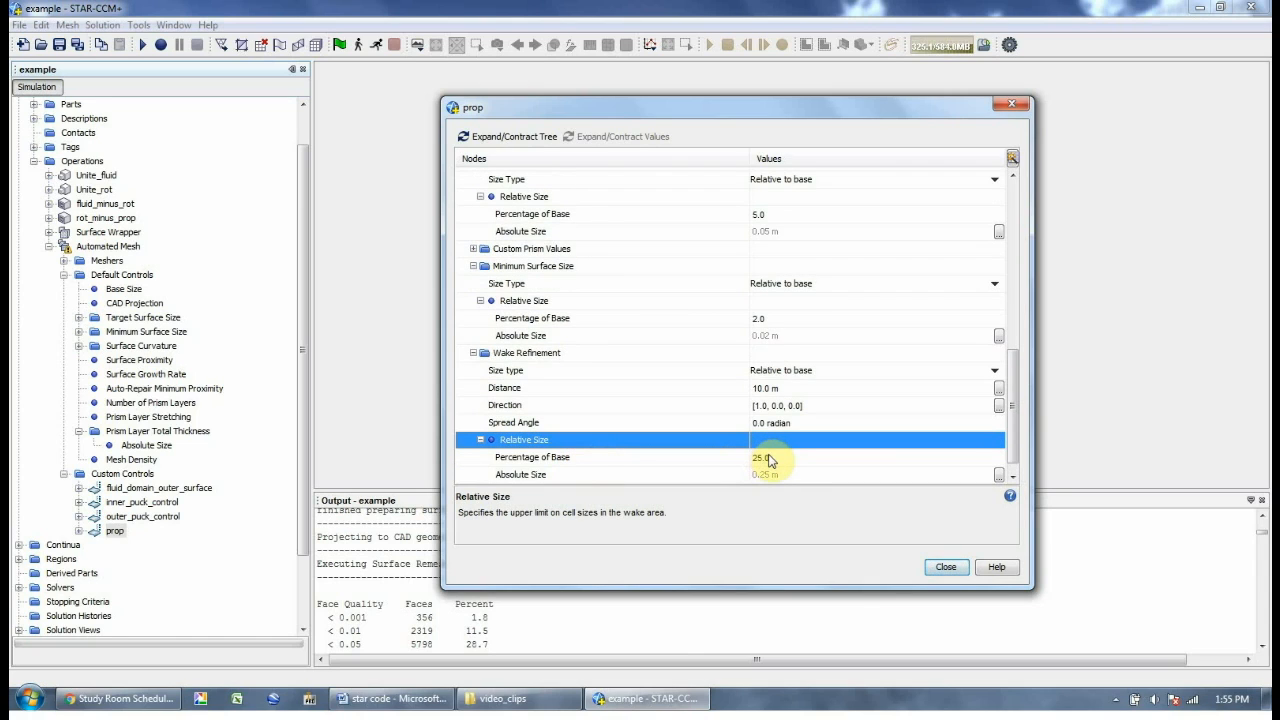
click(766, 458)
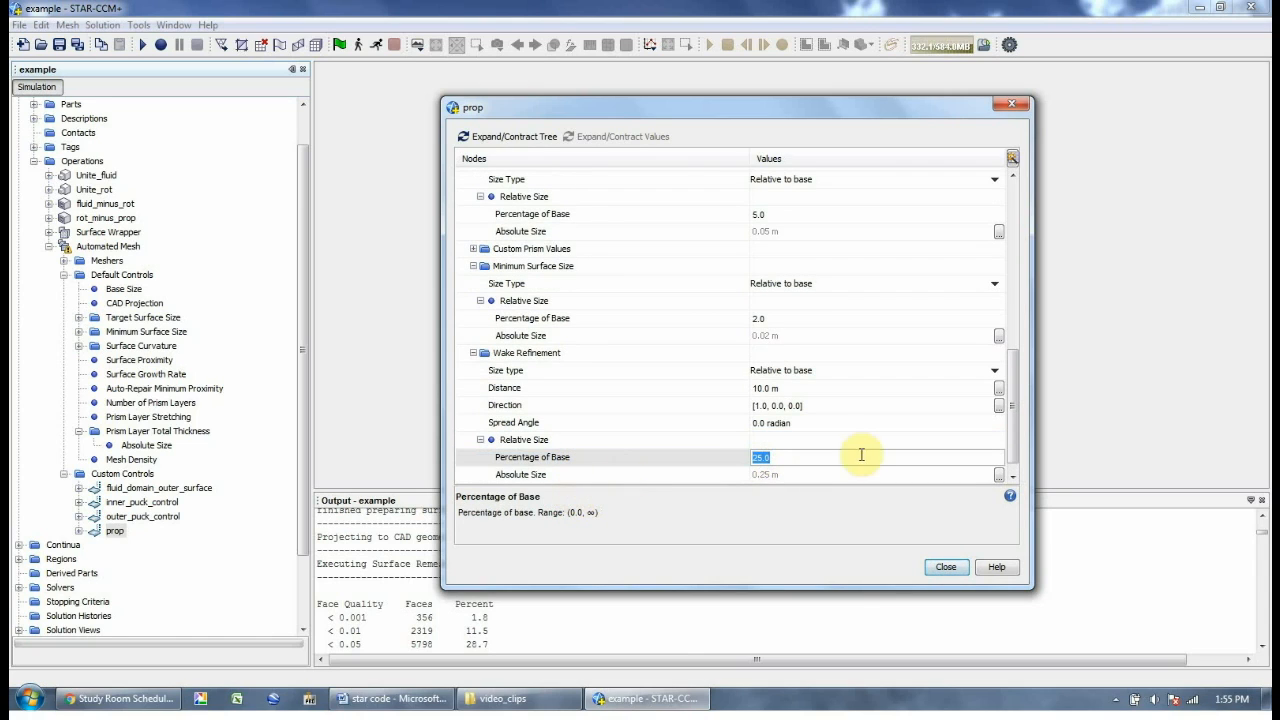
click(1012, 477)
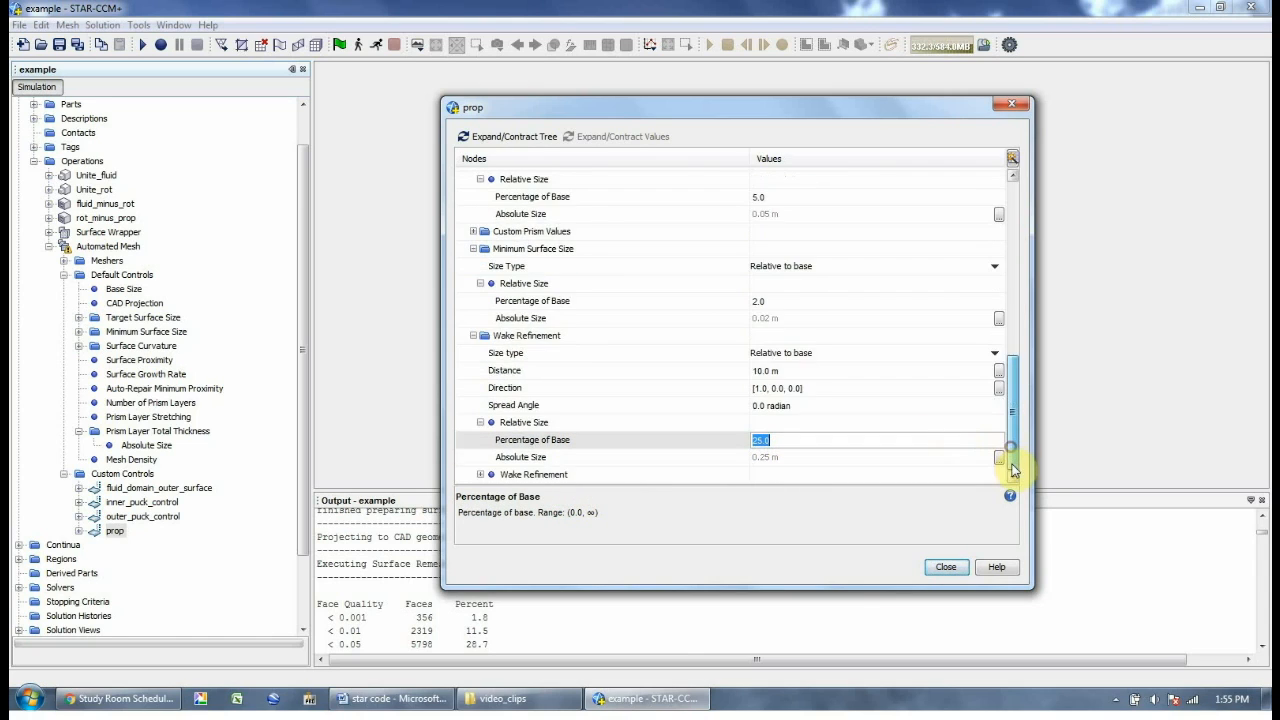
Expand the inner wake refinement node and confirm a growth rate of 1.3
click(602, 475)
double_click(601, 470)
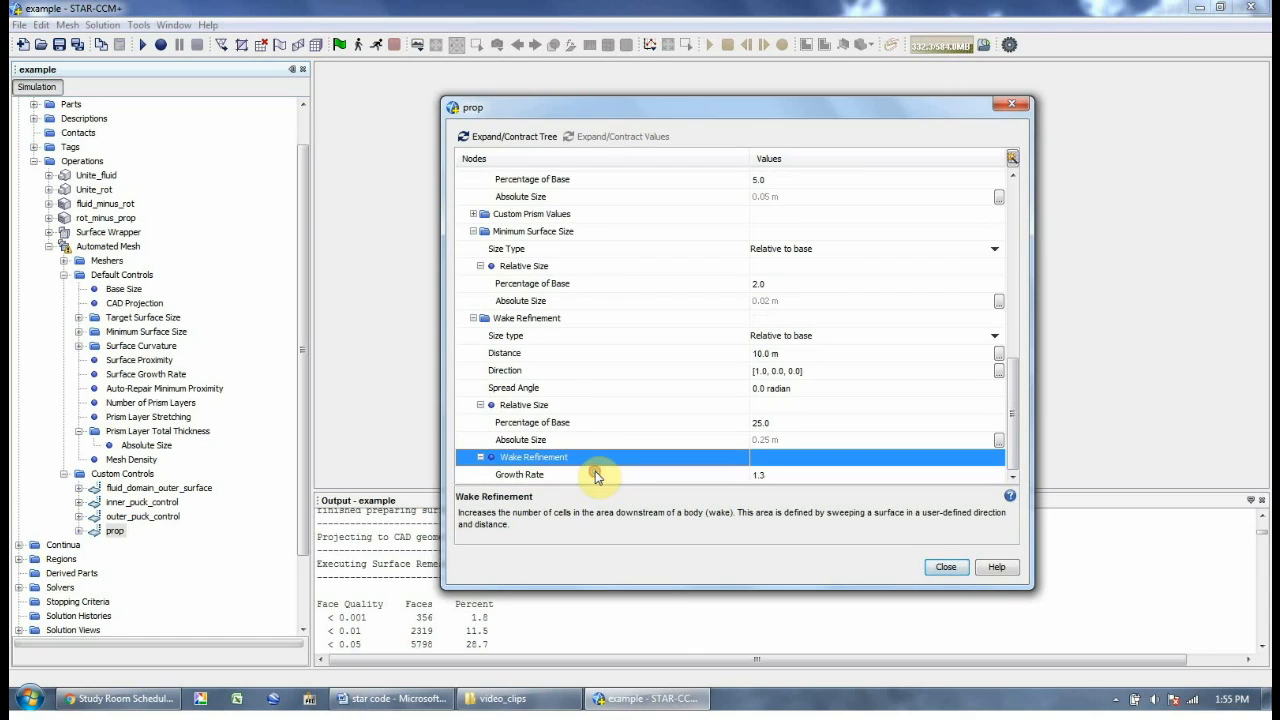
click(766, 476)
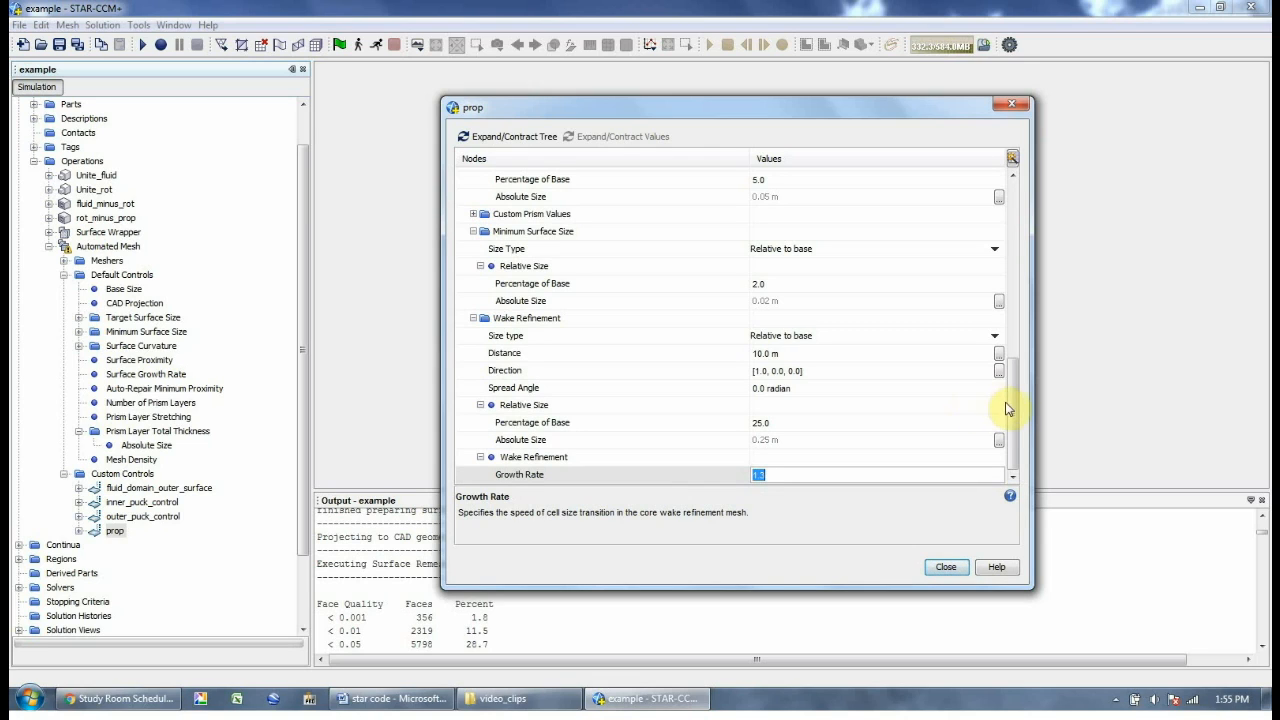
drag(1006, 405, 996, 377)
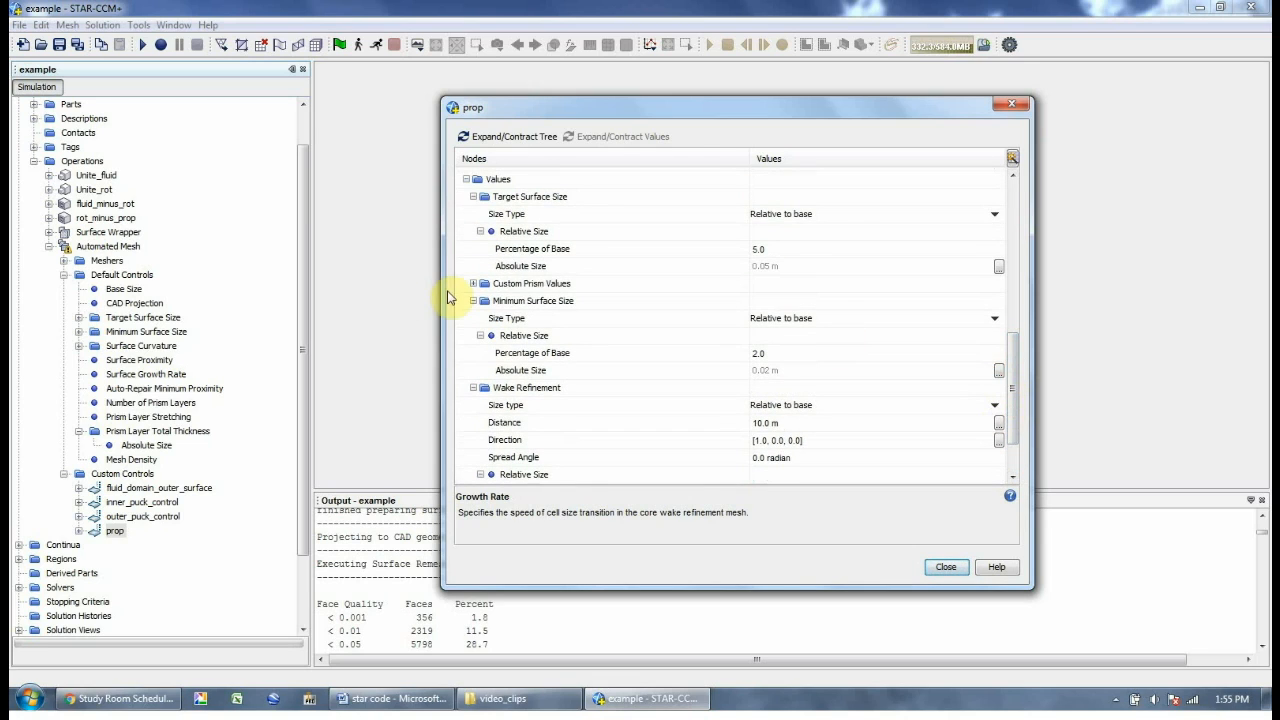
click(473, 284)
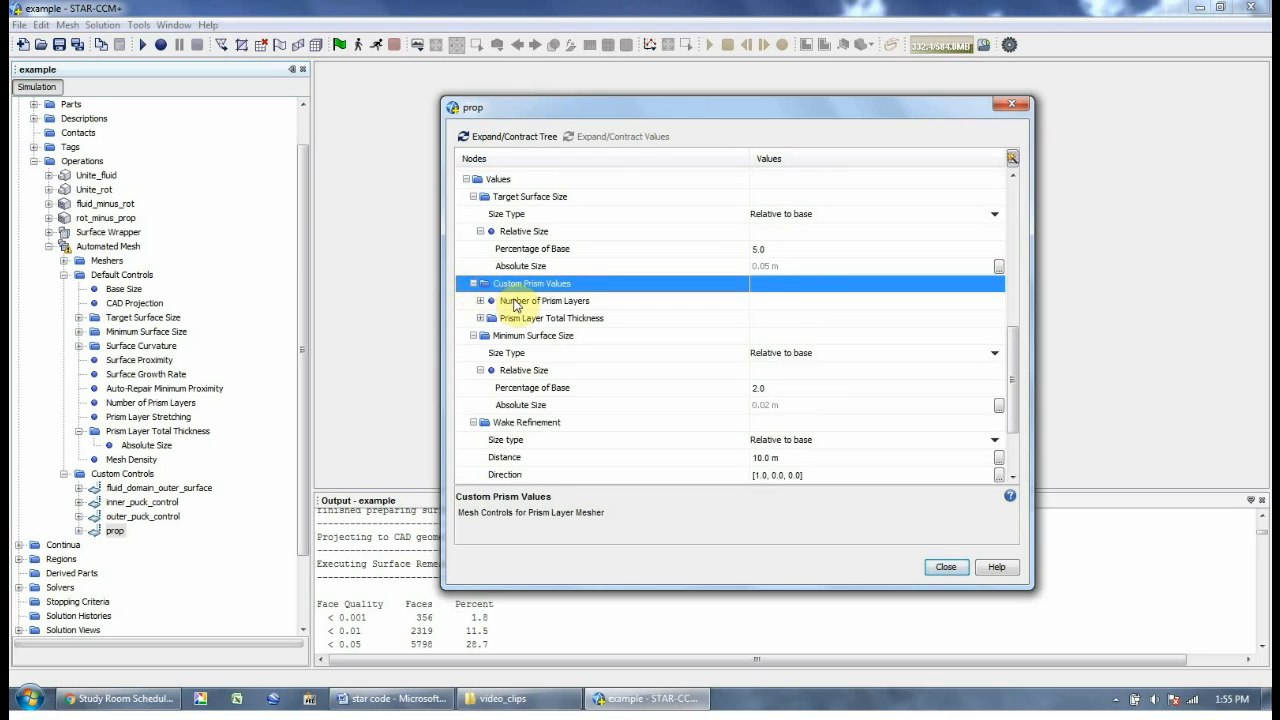
Give the prop control 10 prism layers with an absolute 0.05 m total thickness, then close
double_click(508, 300)
click(757, 320)
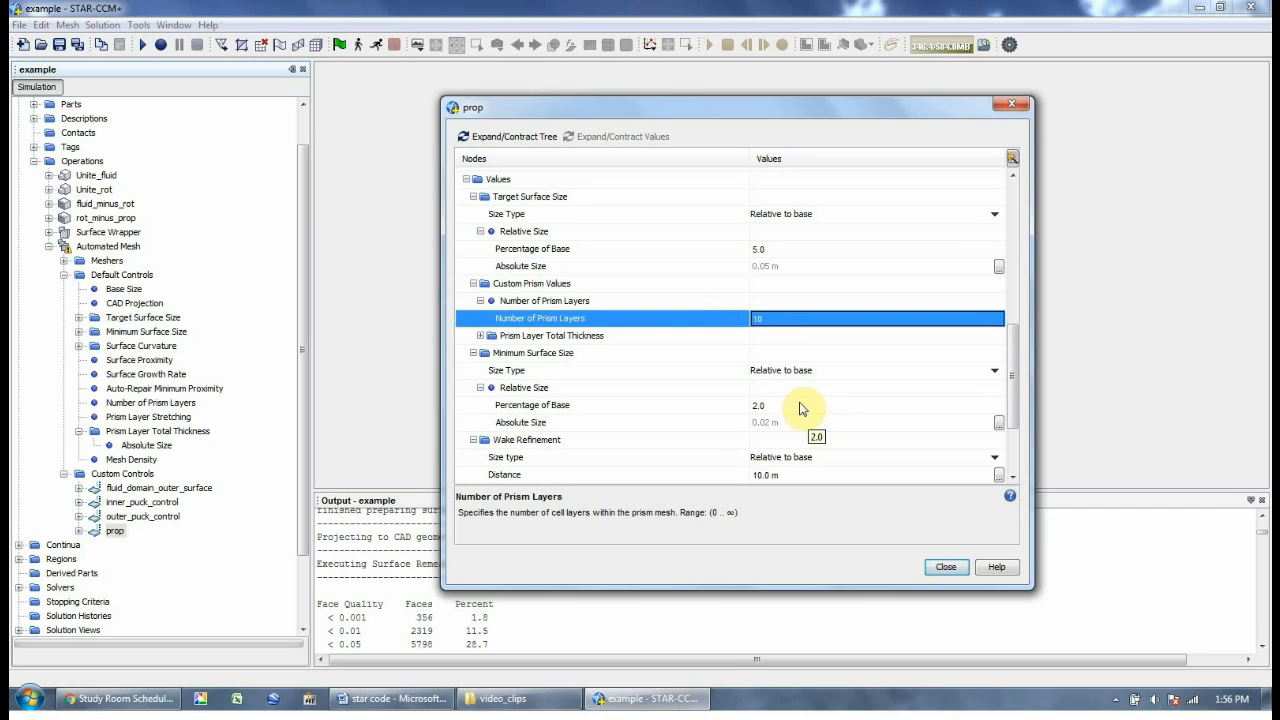
double_click(555, 336)
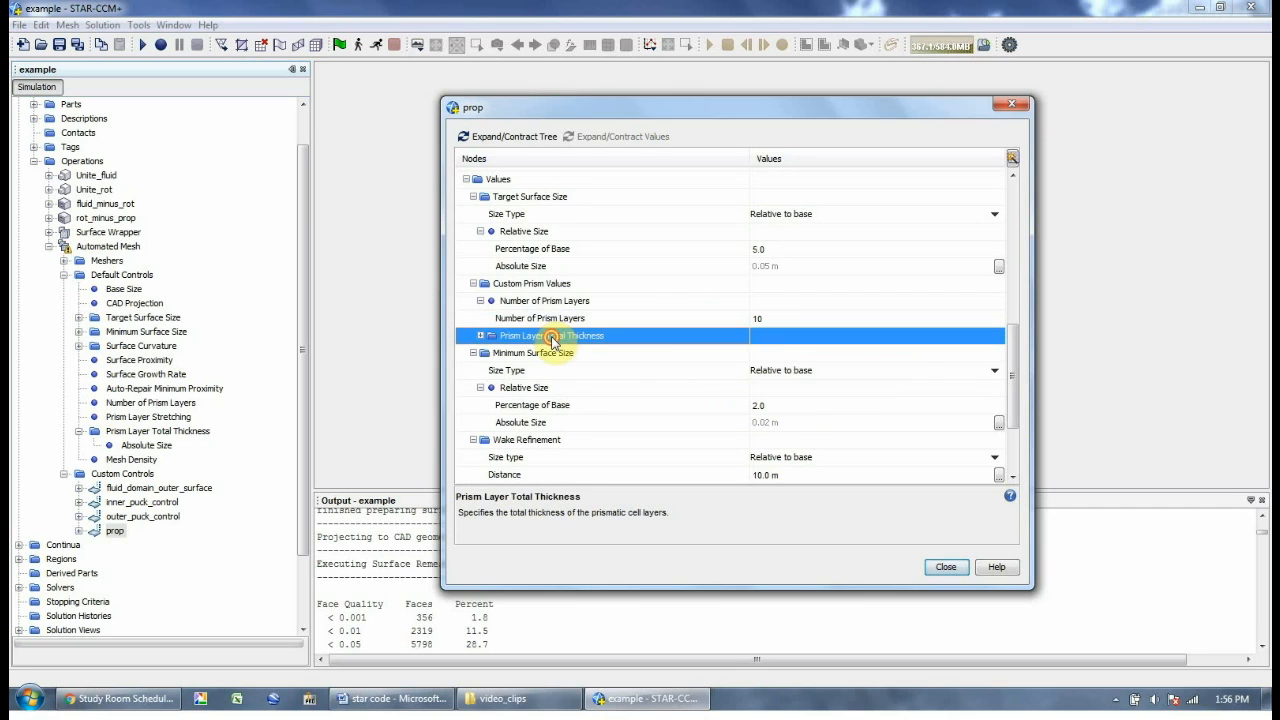
click(763, 355)
click(803, 354)
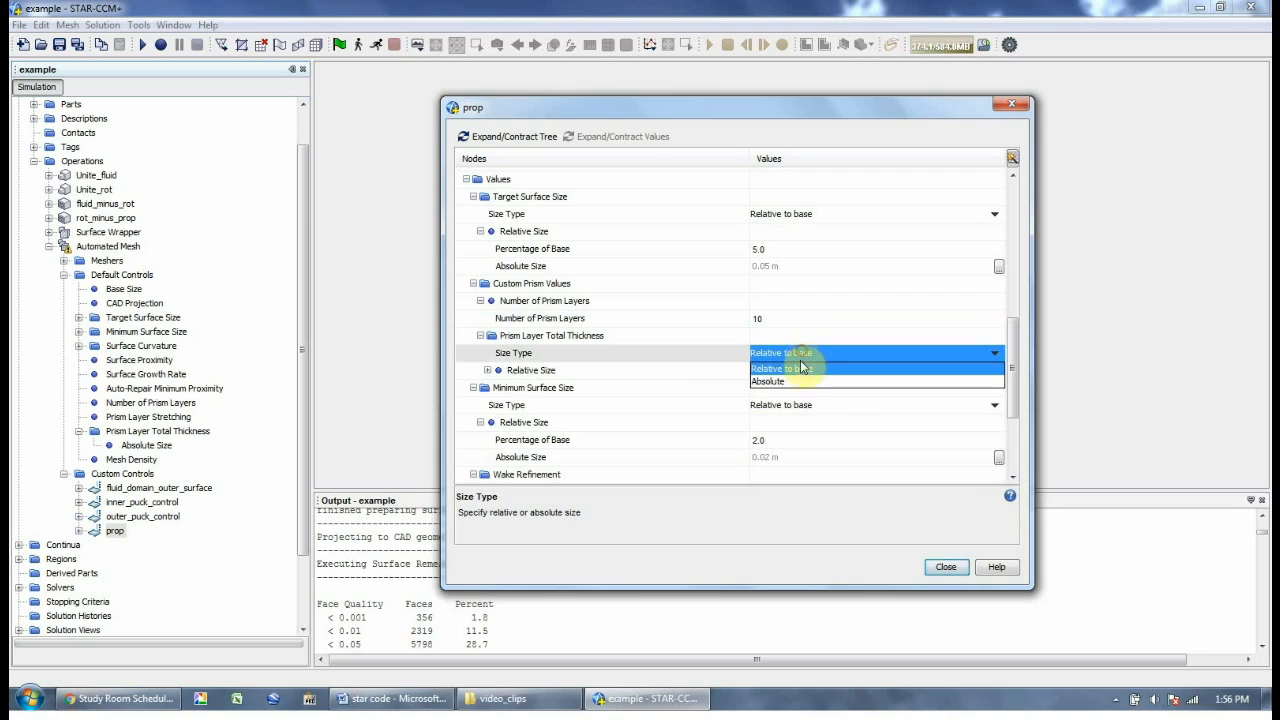
click(785, 381)
click(556, 371)
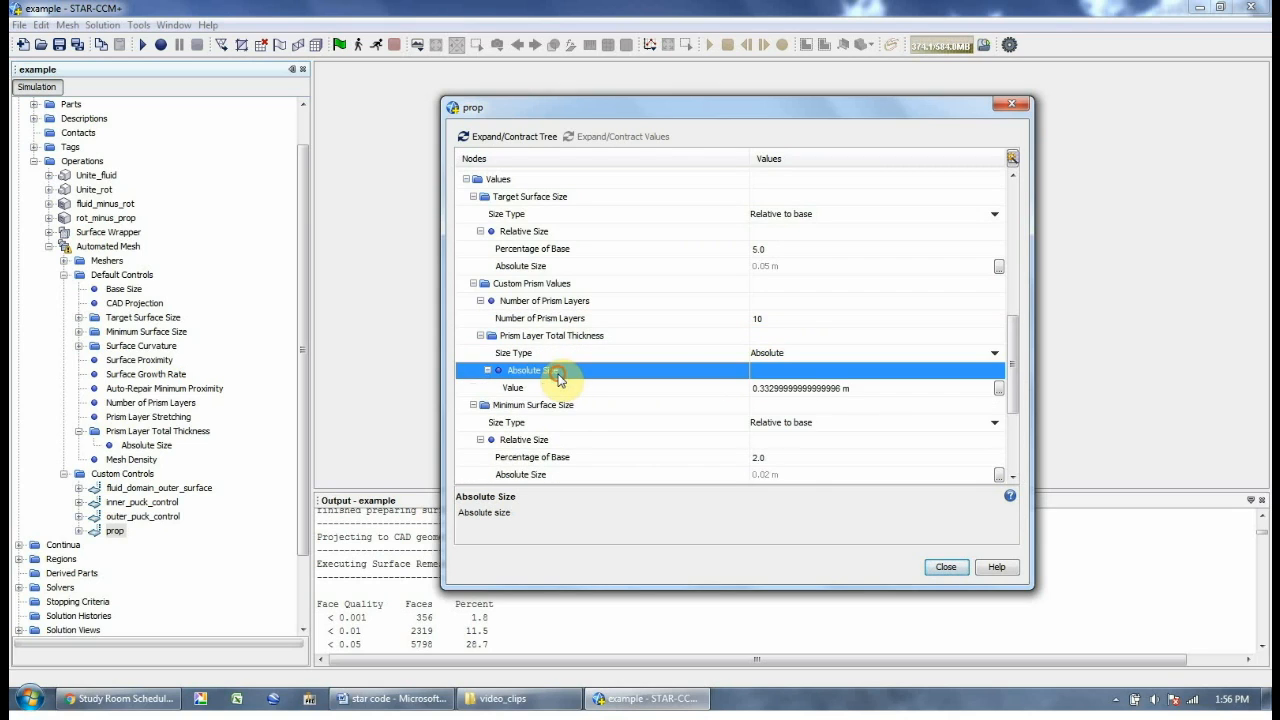
click(777, 387)
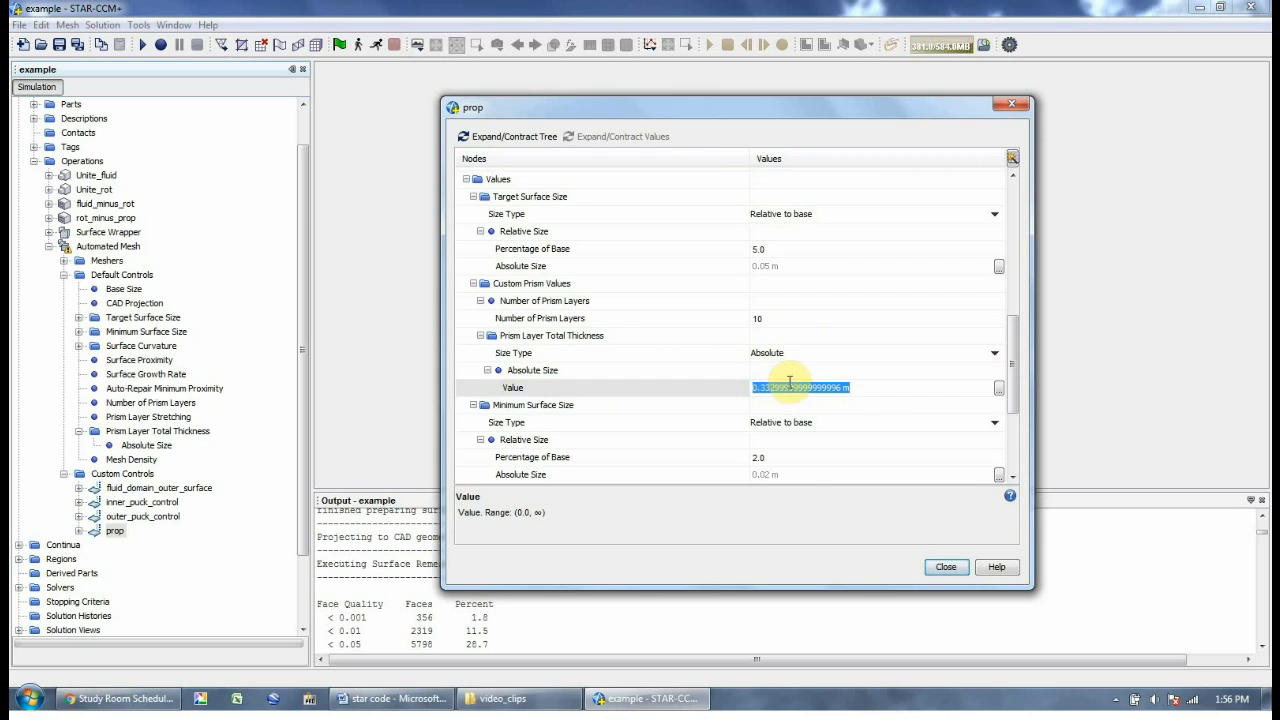
text(0.05)
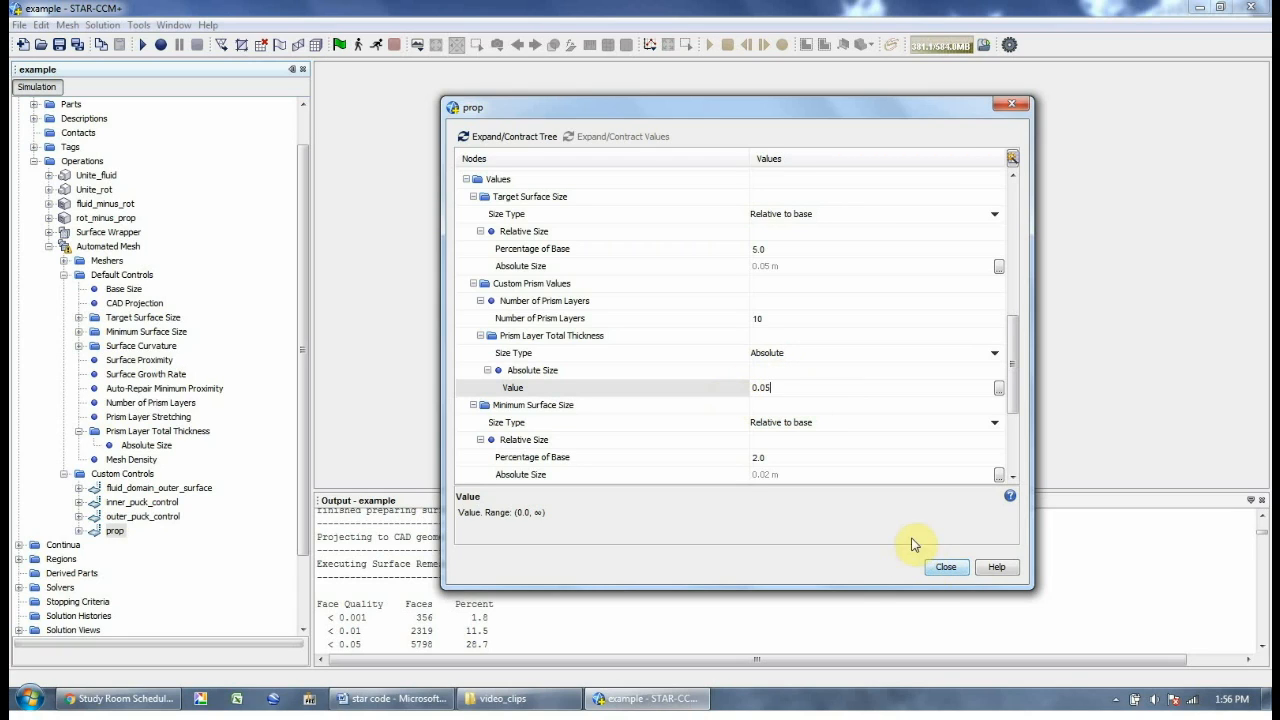
key(Return)
click(944, 566)
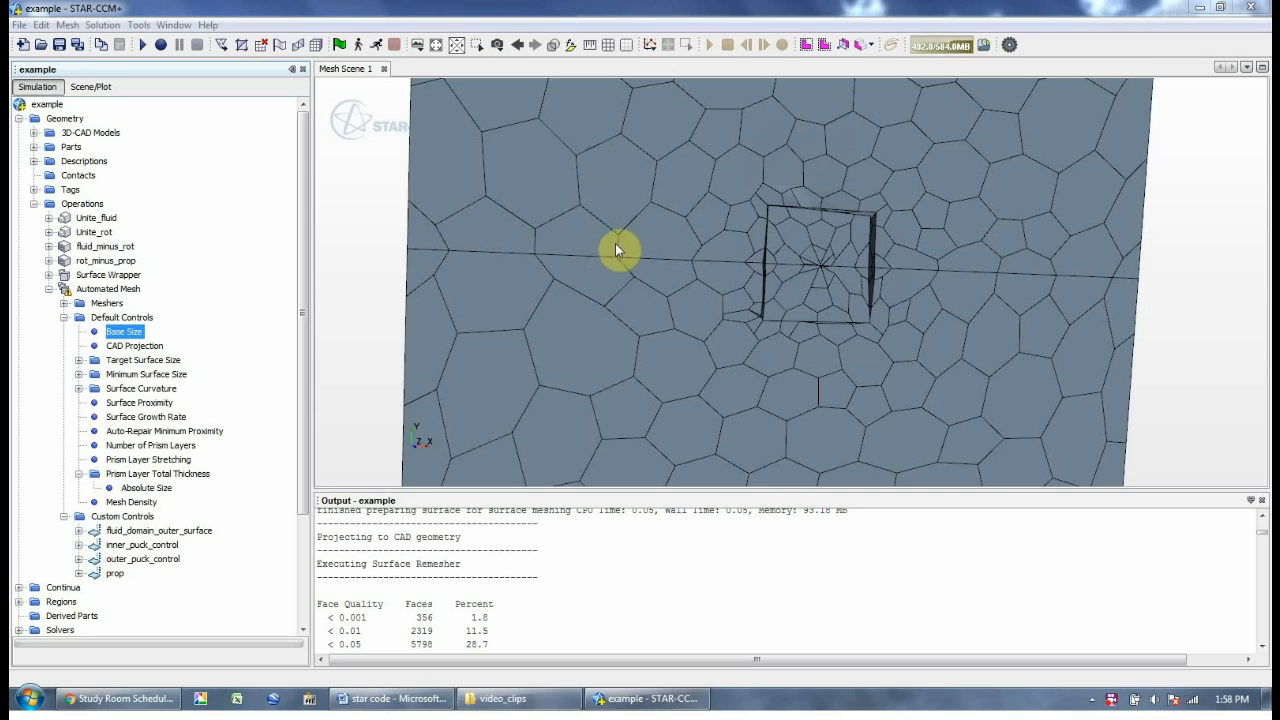
Change the default Base Size from 1.0 to 0.1 m and close its properties
drag(631, 254, 720, 266)
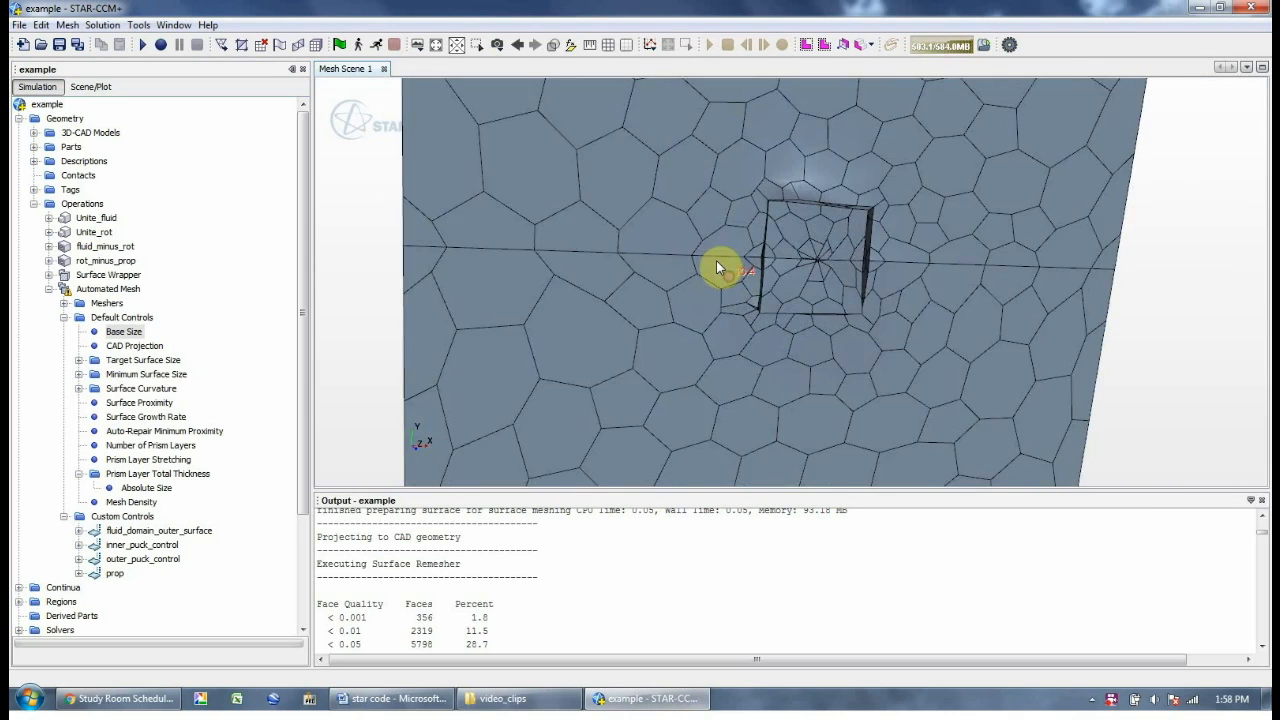
double_click(122, 331)
click(675, 193)
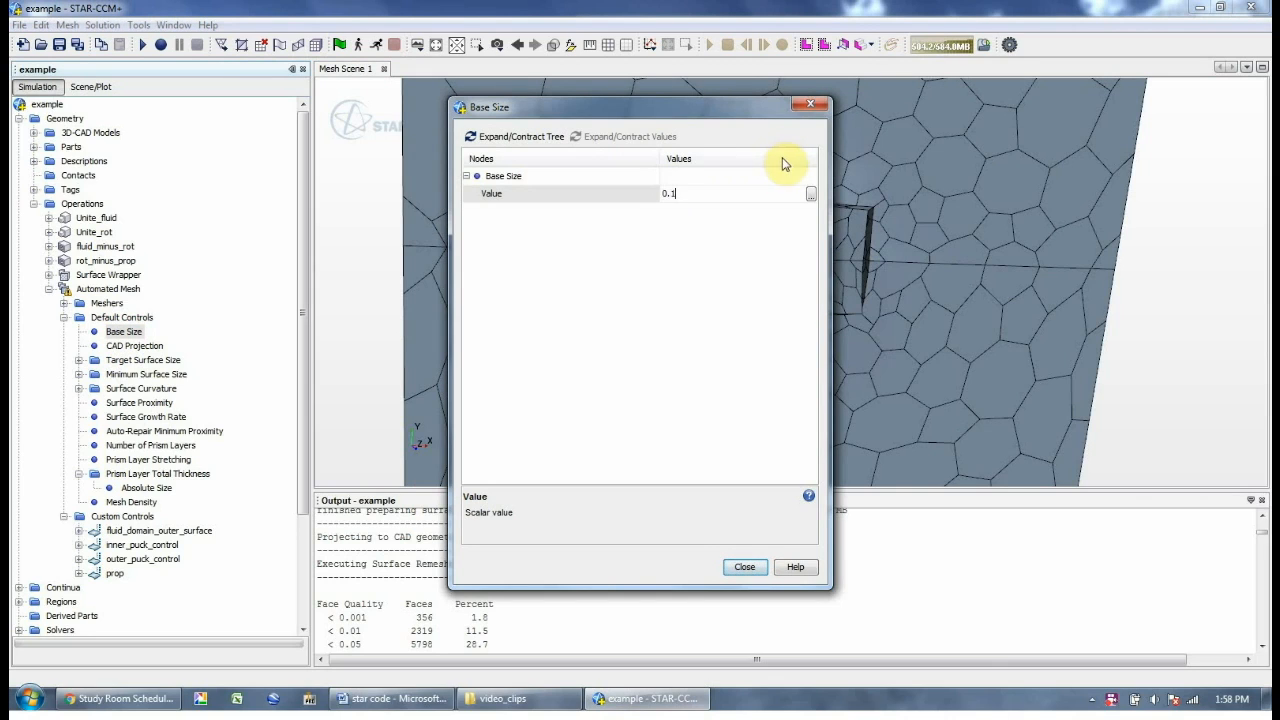
key(Return)
click(741, 567)
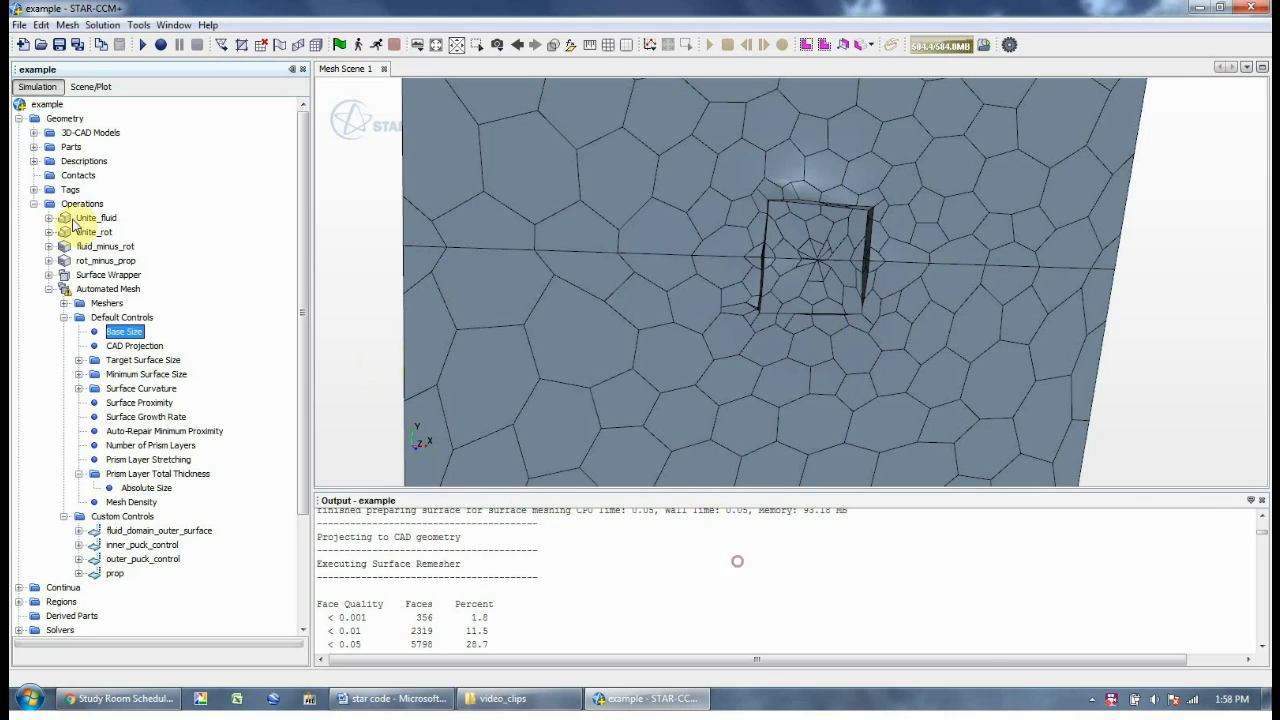
Execute the Automated Mesh operation and wait for meshing to complete
right_click(102, 290)
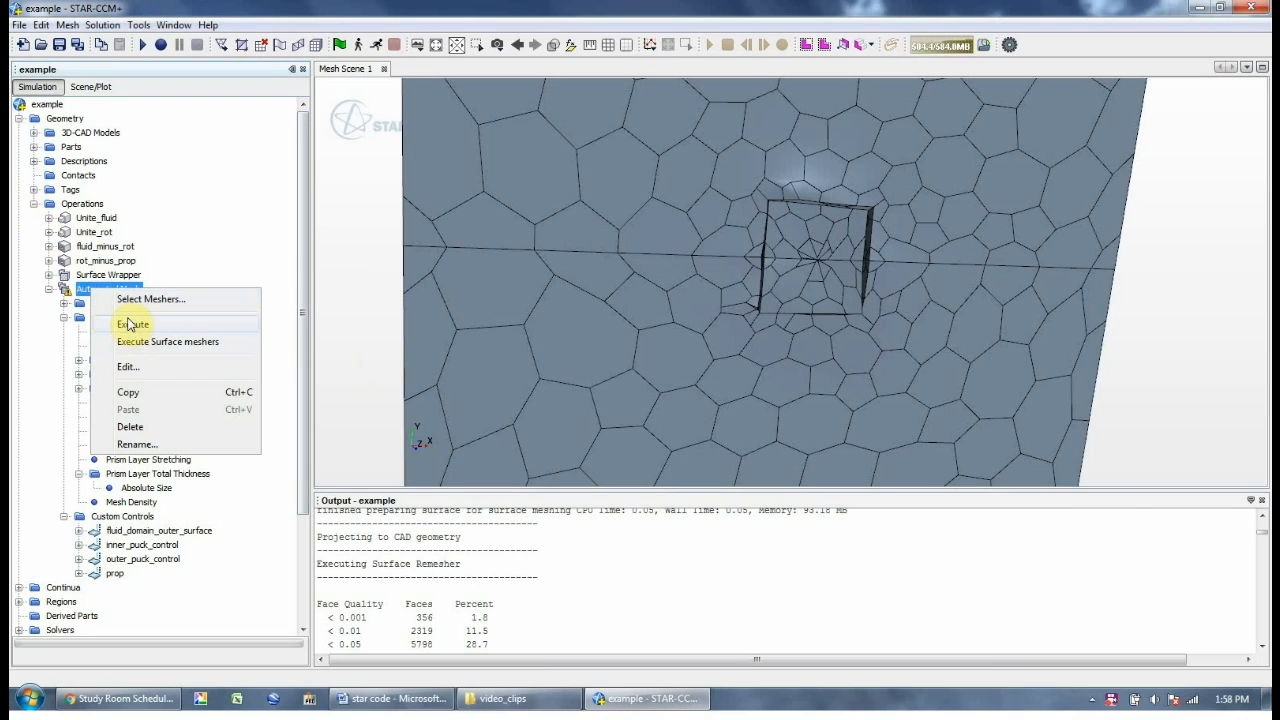
click(130, 324)
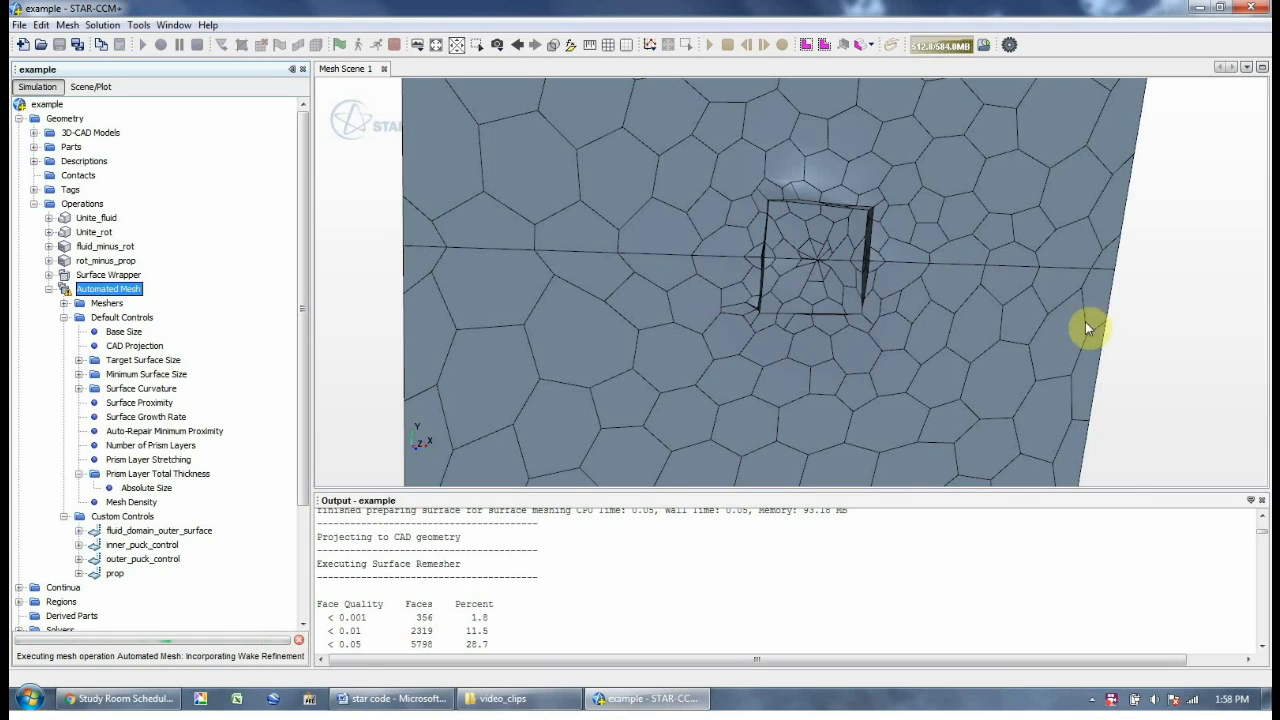
click(1113, 702)
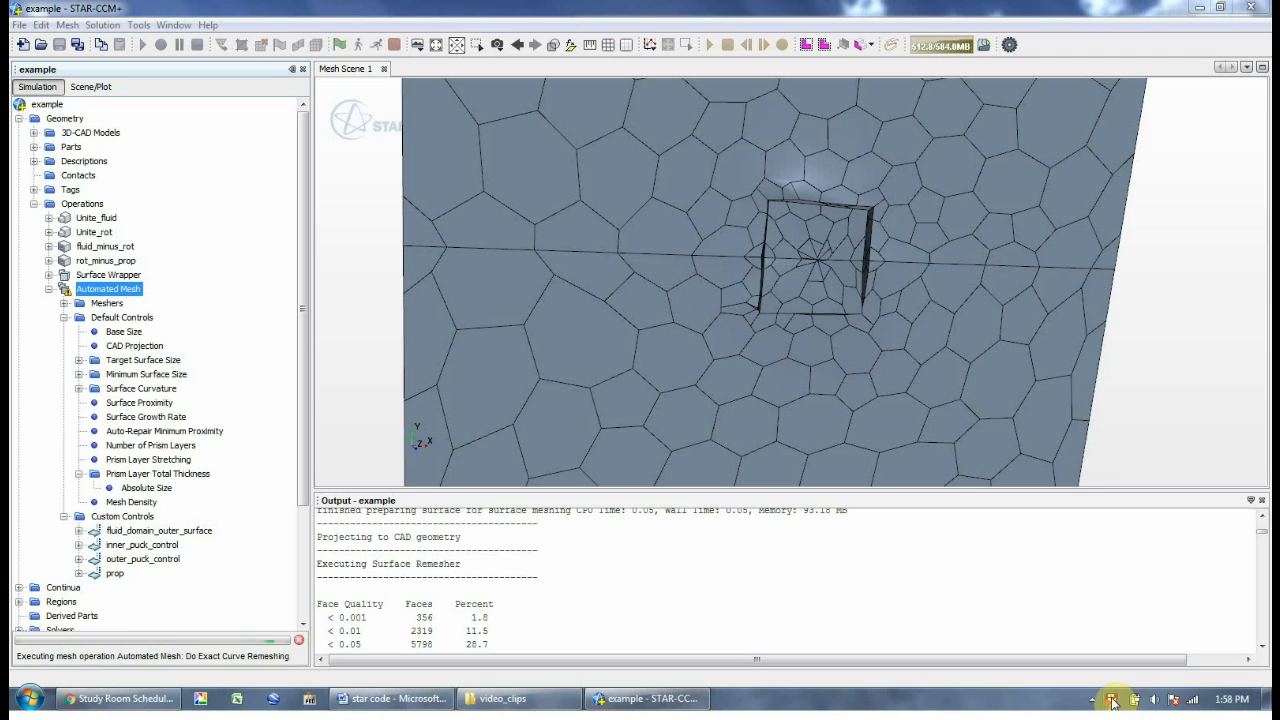
right_click(1113, 702)
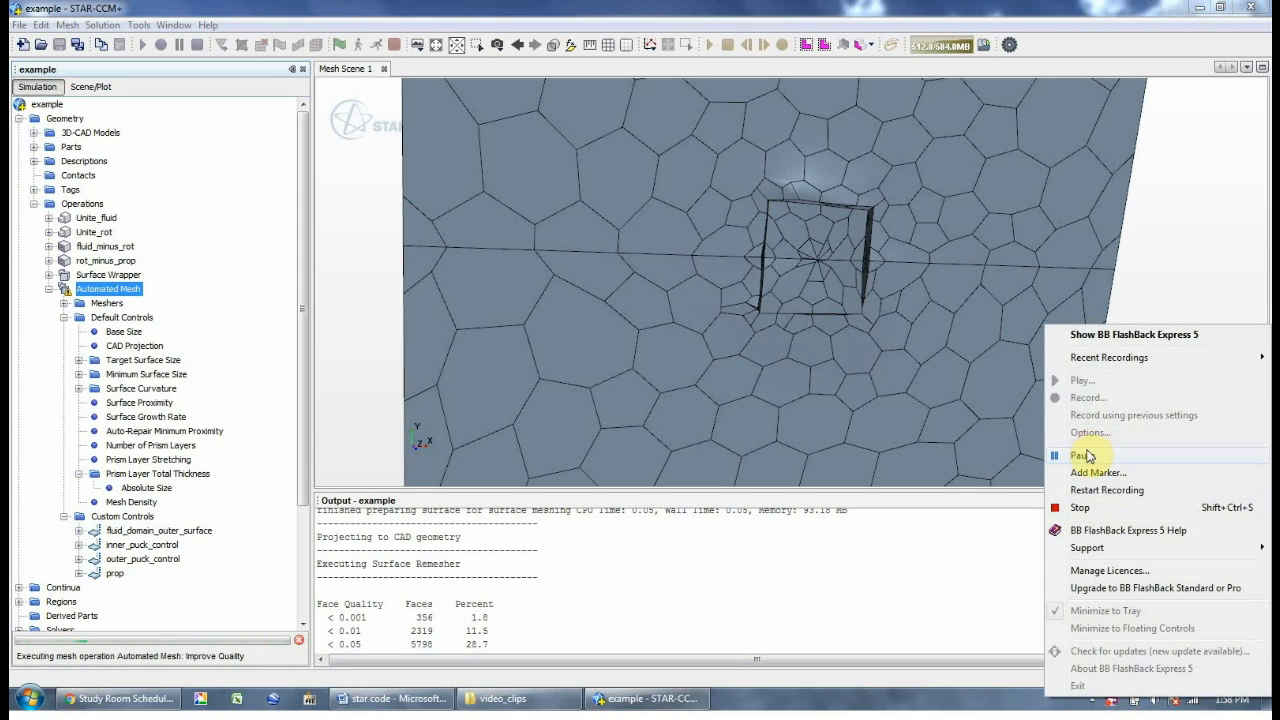
click(1083, 455)
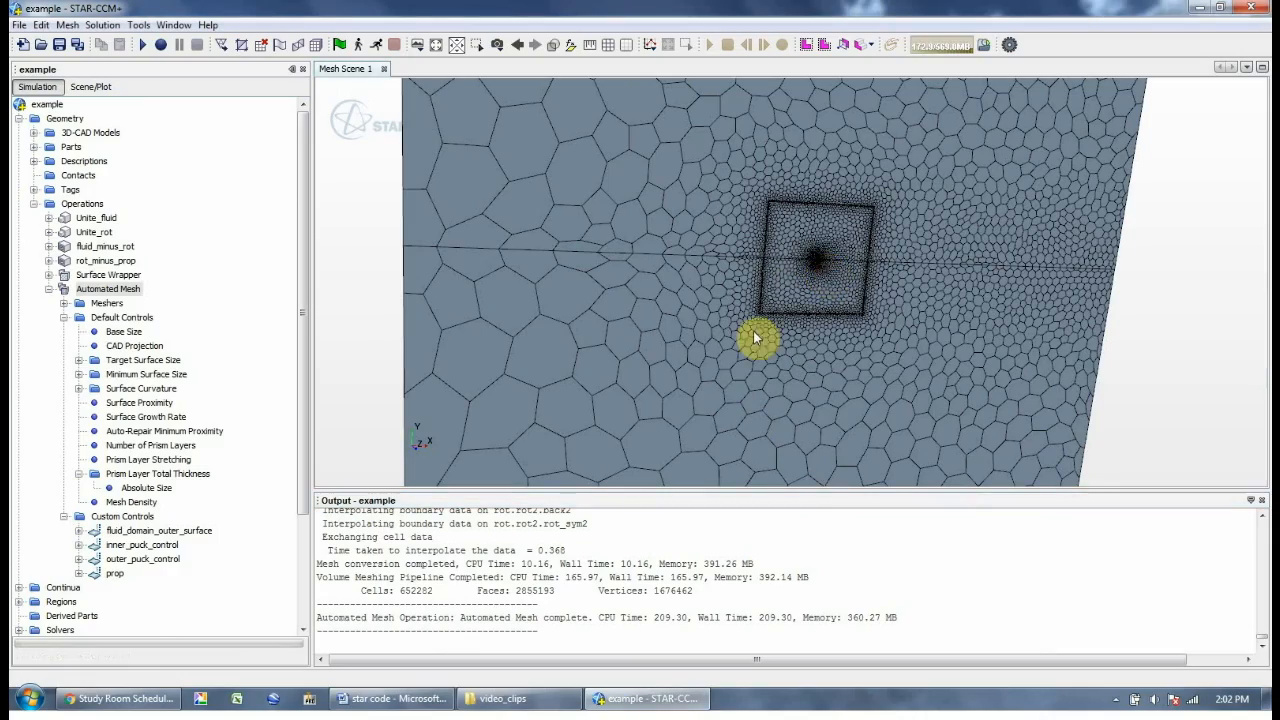
click(809, 289)
scroll(809, 289, up, 3)
scroll(912, 229, up, 8)
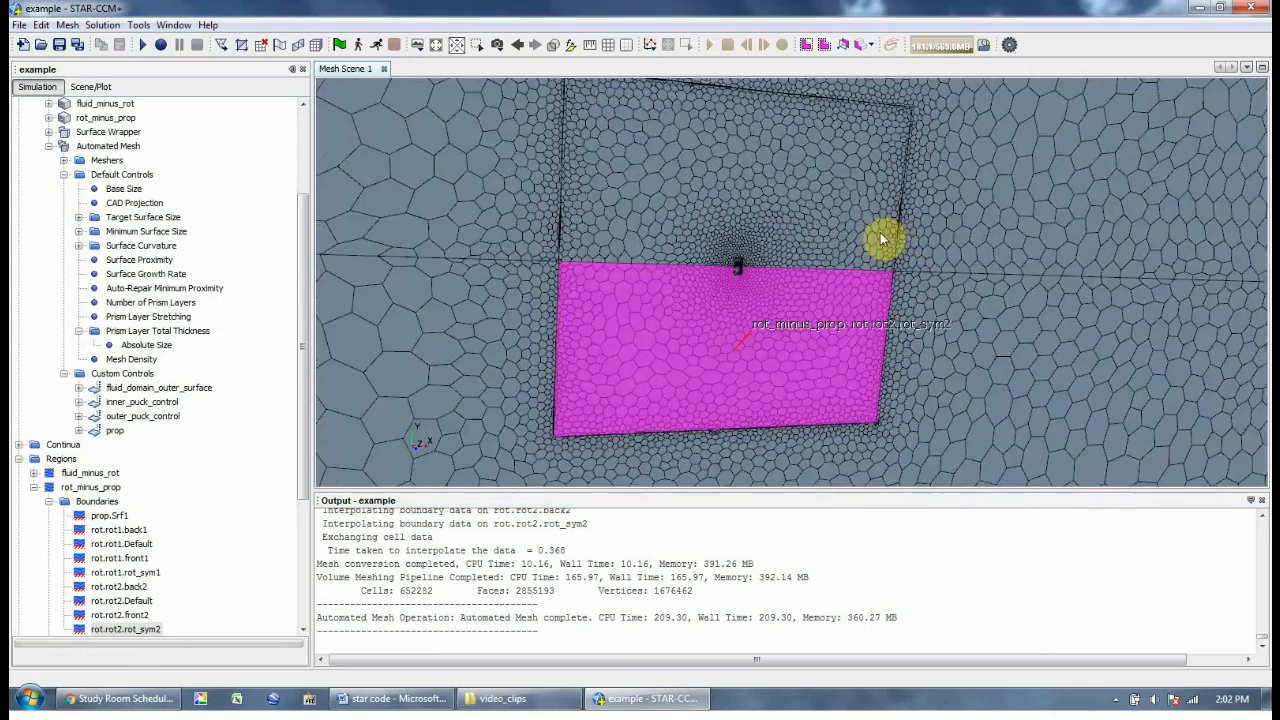
drag(424, 410, 509, 263)
scroll(509, 263, up, 5)
drag(636, 334, 609, 320)
click(618, 331)
click(978, 294)
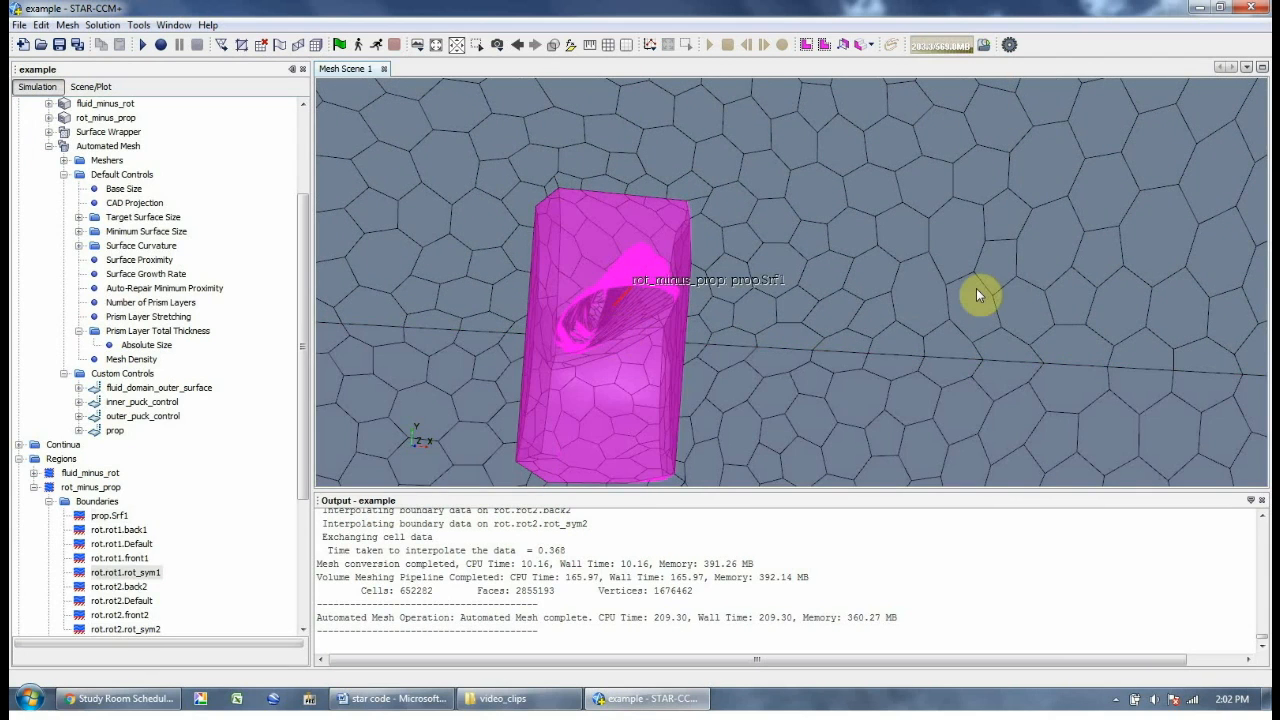